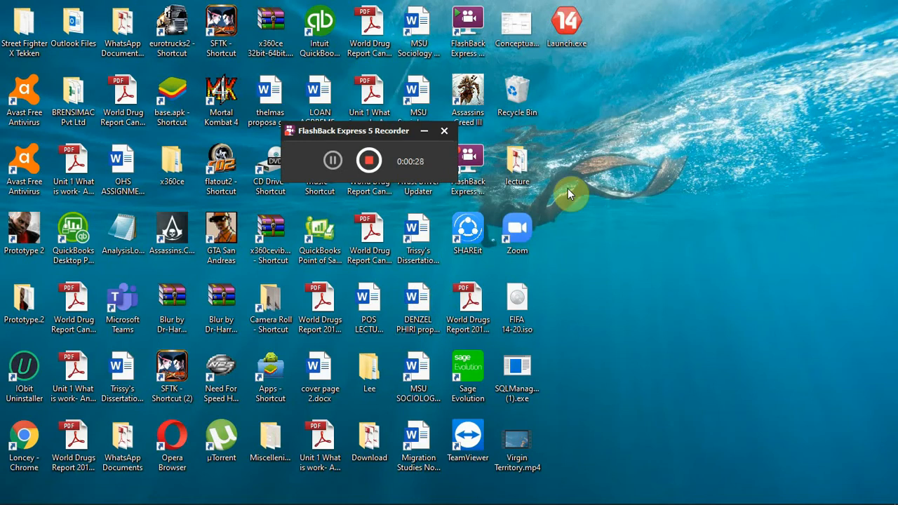
right_click(615, 147)
left_click(649, 186)
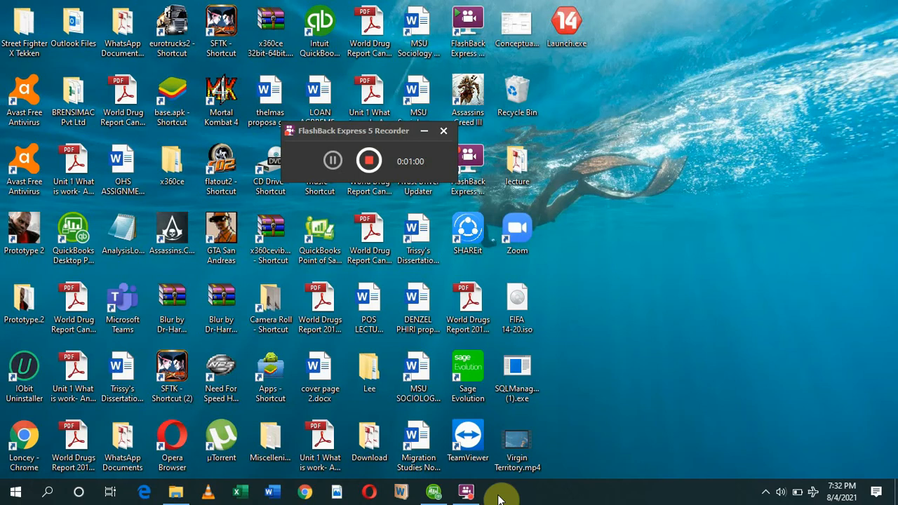
Switch to QuickBooks Desktop Point of Sale and open the item list of the OK Zimbabwe company.
left_click(428, 491)
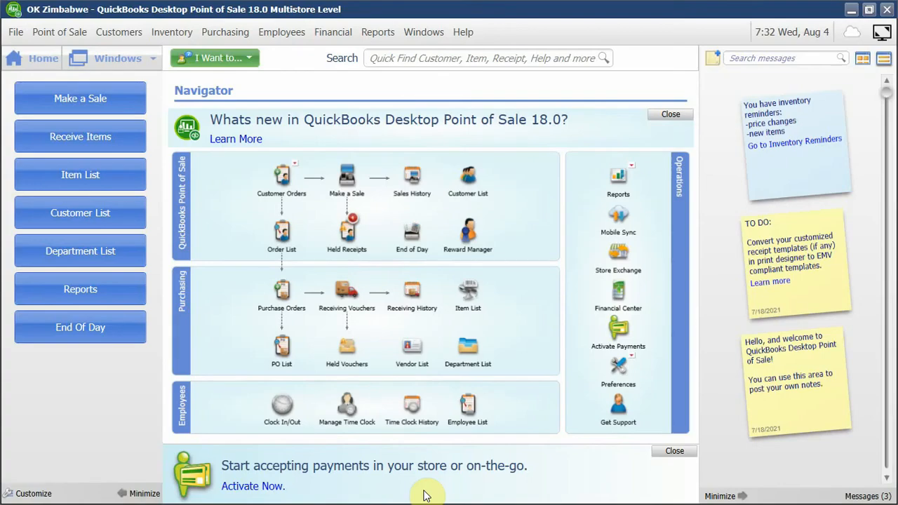
left_click(471, 312)
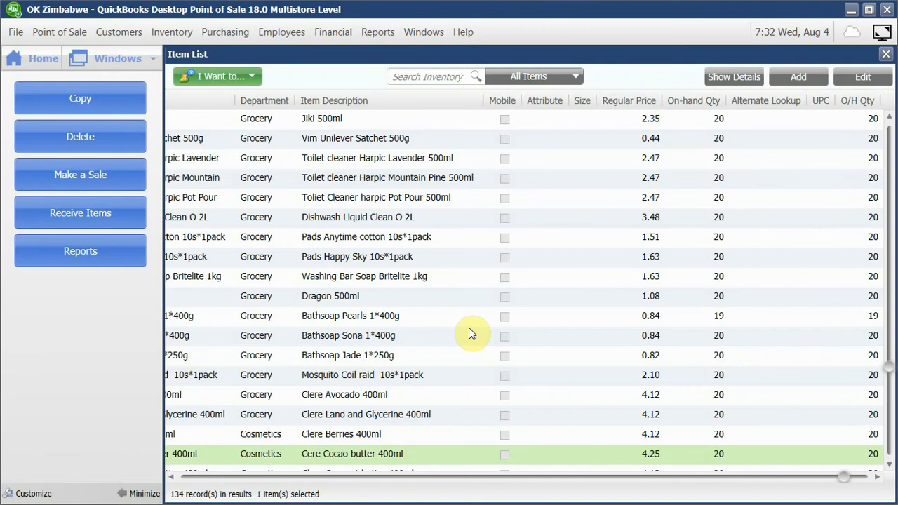
Examine the Receipt Tendering settings in the company preferences of OK Zimbabwe and close them without saving.
left_click(16, 32)
mouse_move(42, 134)
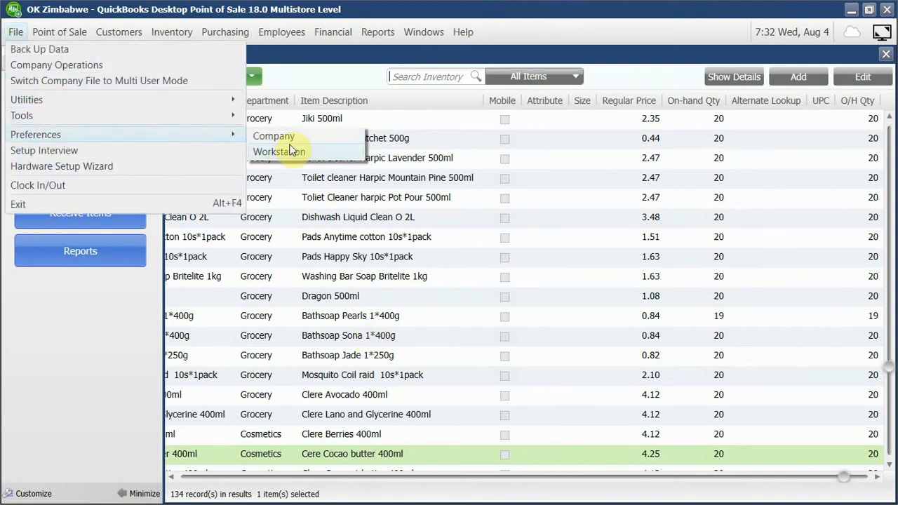
left_click(294, 137)
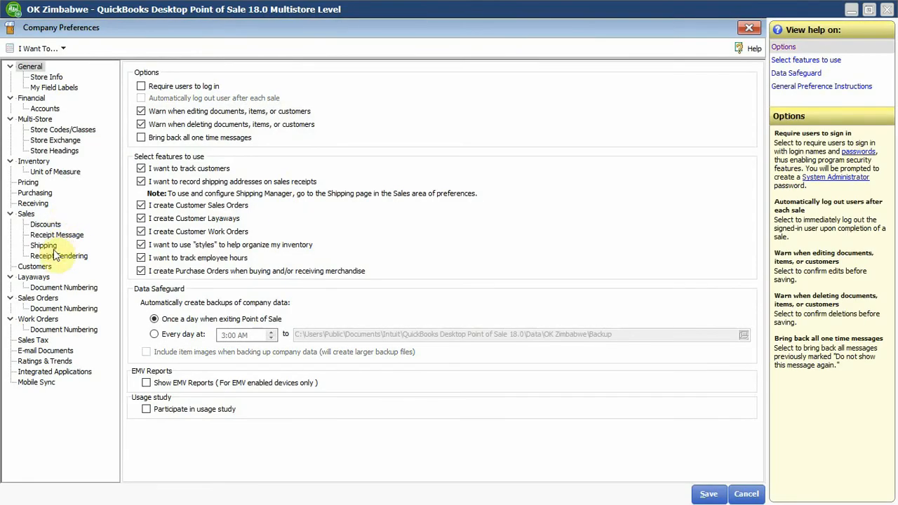
left_click(58, 256)
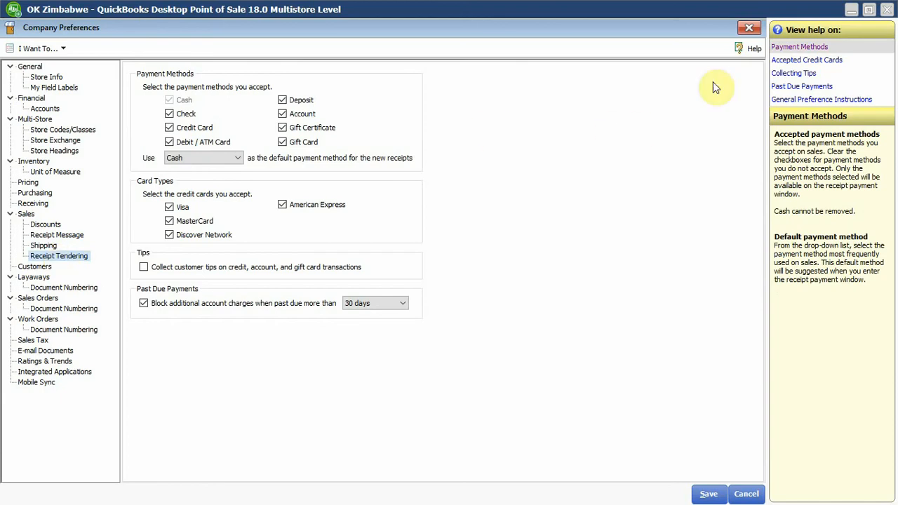
left_click(748, 27)
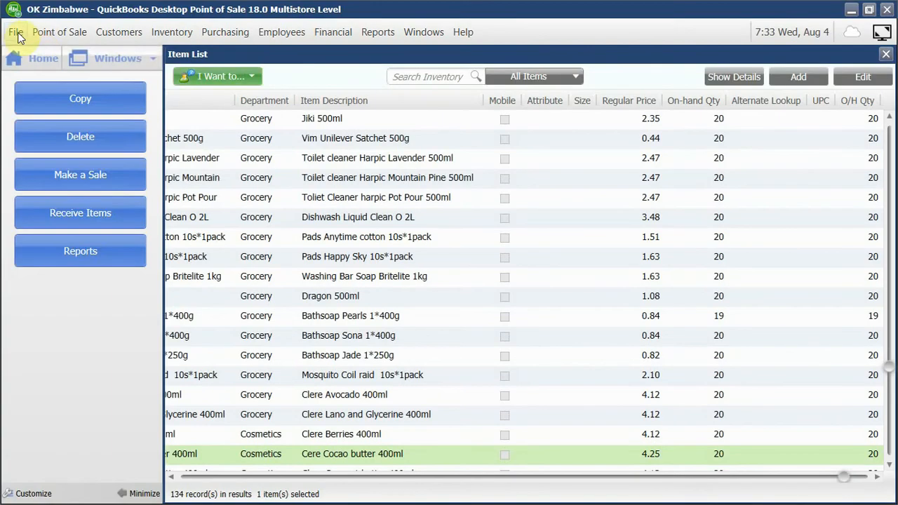
Open the existing company SPAR in place of OK Zimbabwe through the company operations.
left_click(16, 32)
left_click(64, 69)
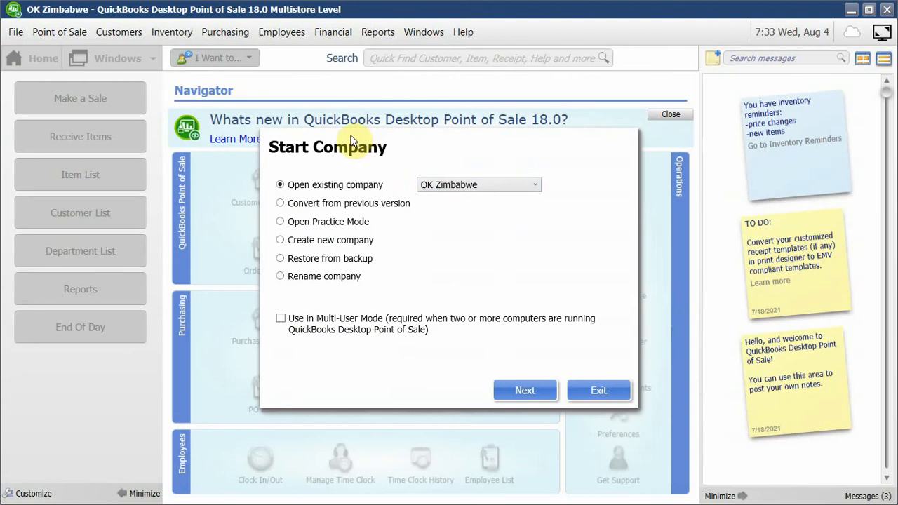
left_click(449, 186)
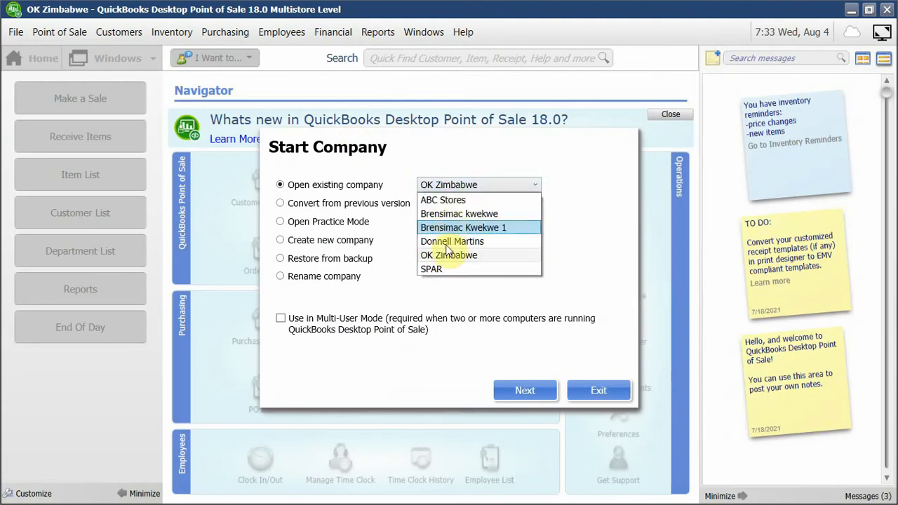
left_click(435, 269)
left_click(530, 397)
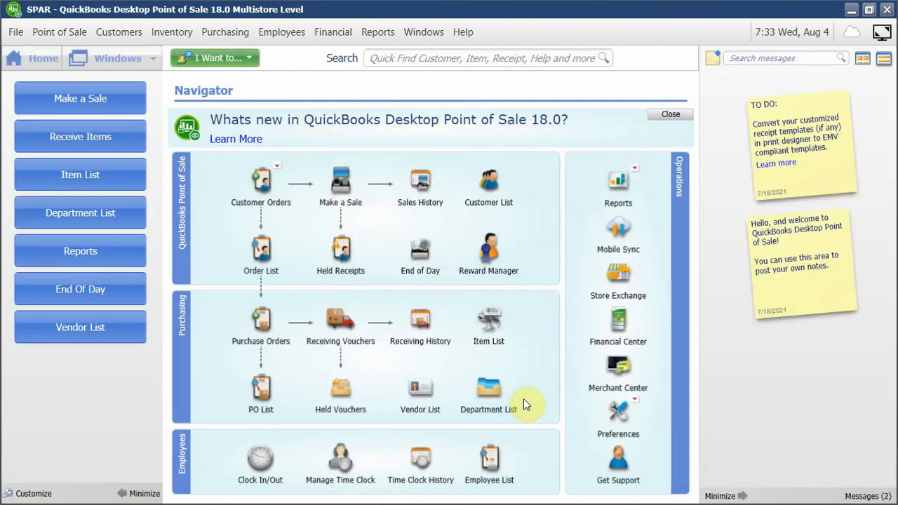
Examine the Sales options and the Pricing levels in SPAR's company preferences and leave them without saving.
left_click(16, 33)
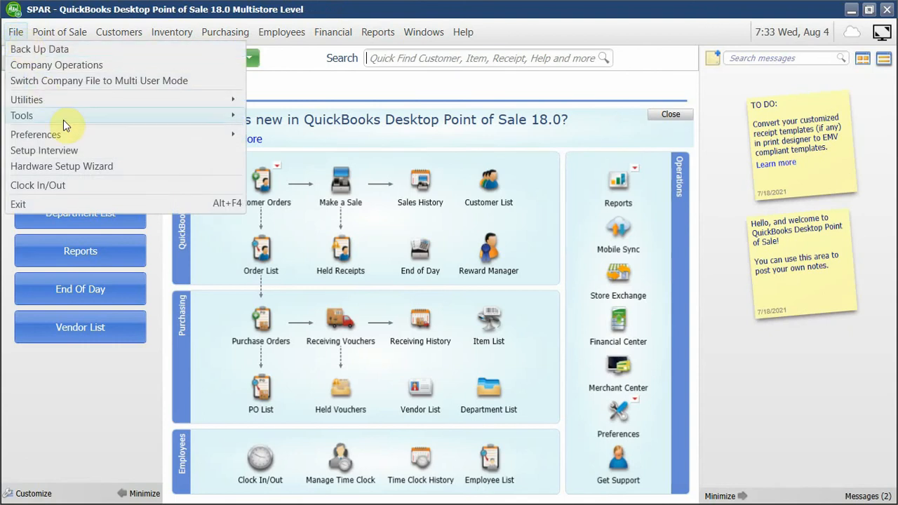
mouse_move(64, 119)
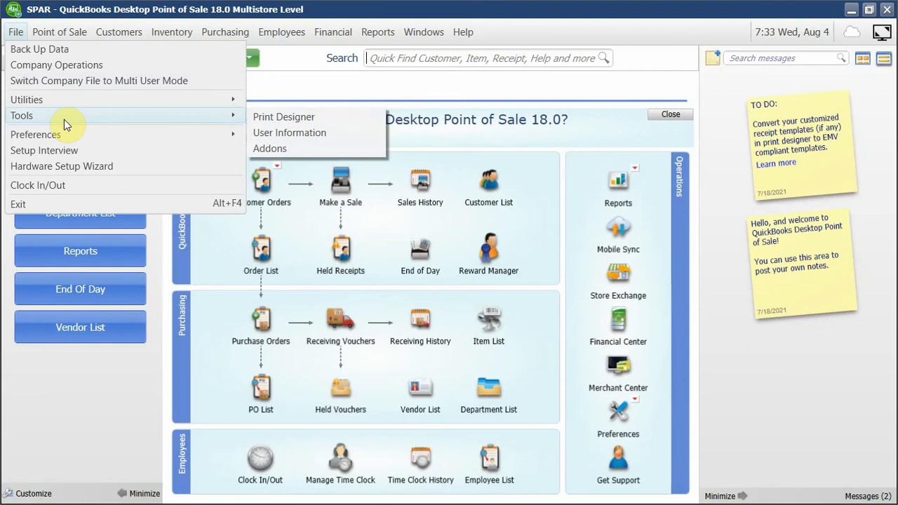
mouse_move(124, 134)
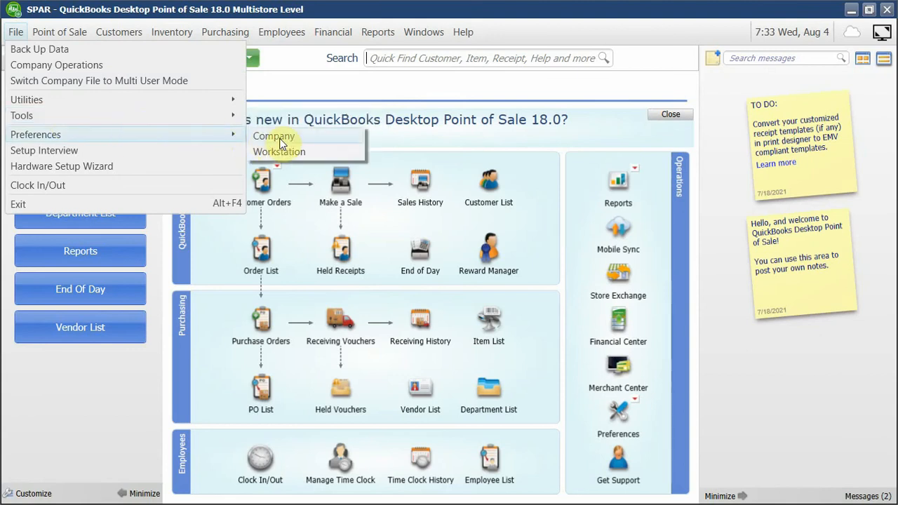
left_click(279, 136)
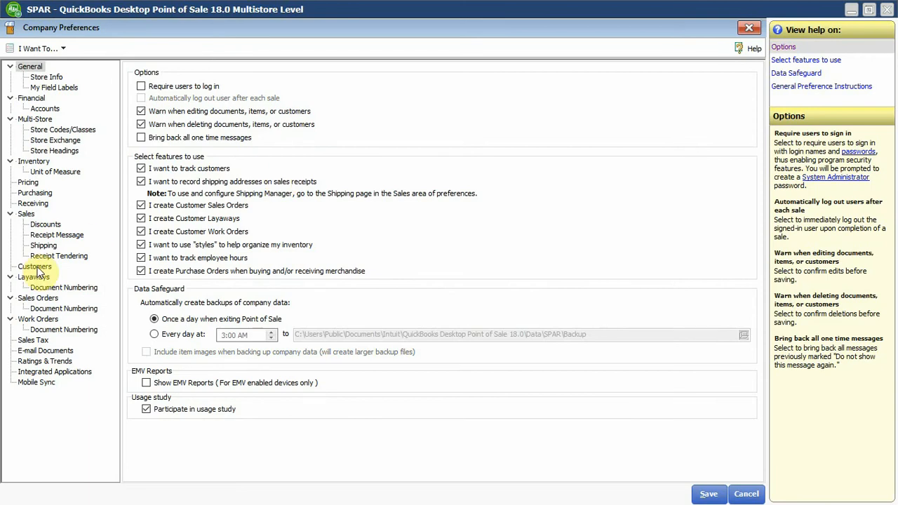
left_click(26, 213)
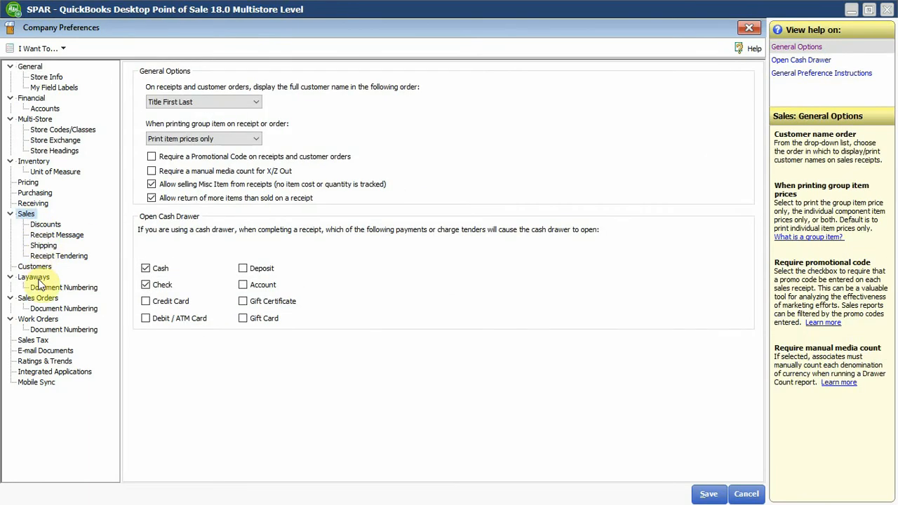
left_click(28, 181)
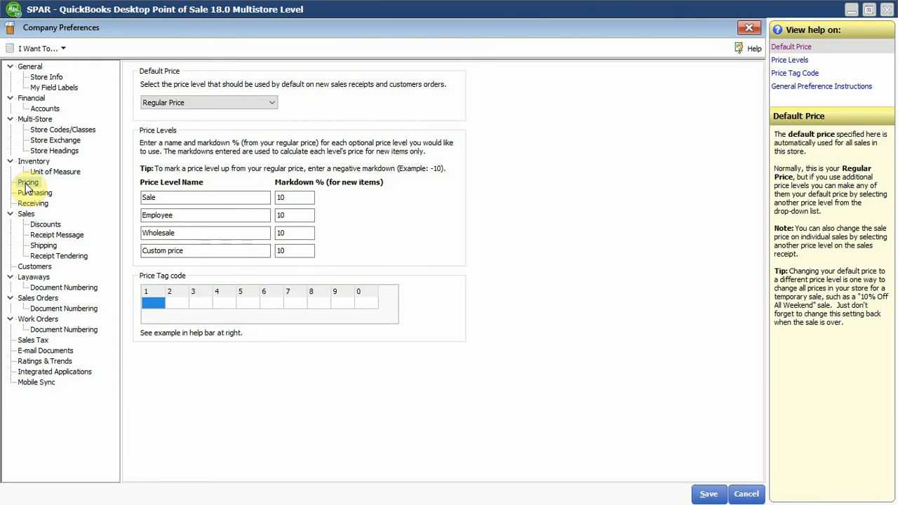
left_click(190, 215)
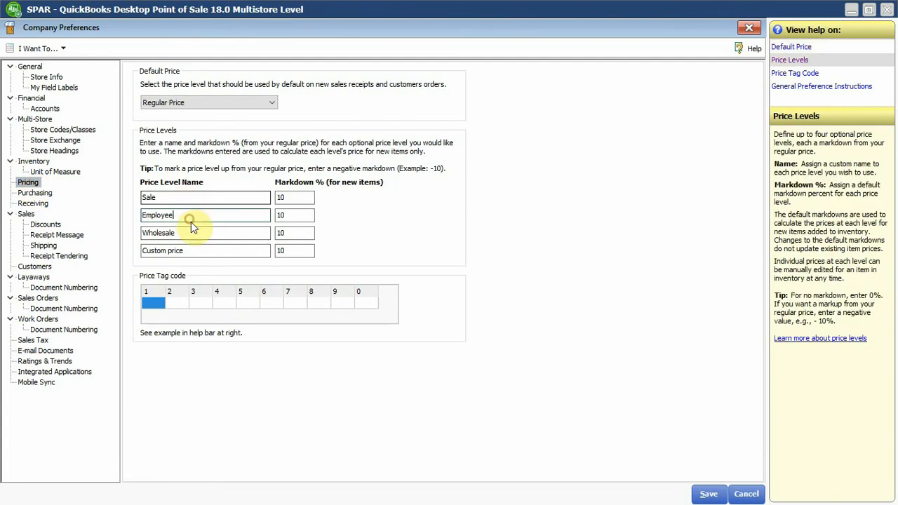
left_click(746, 494)
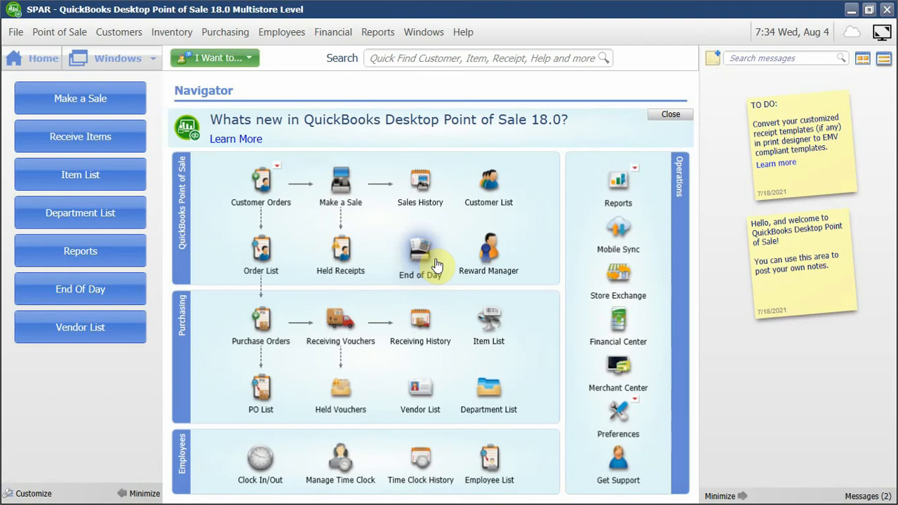
Look at SPAR's blank sales receipt and its item list, and return to the Navigator.
left_click(94, 108)
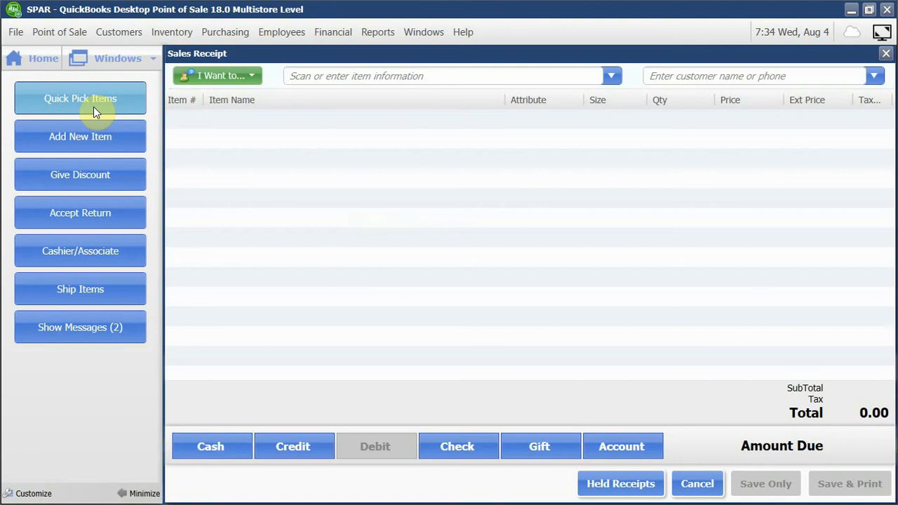
left_click(55, 70)
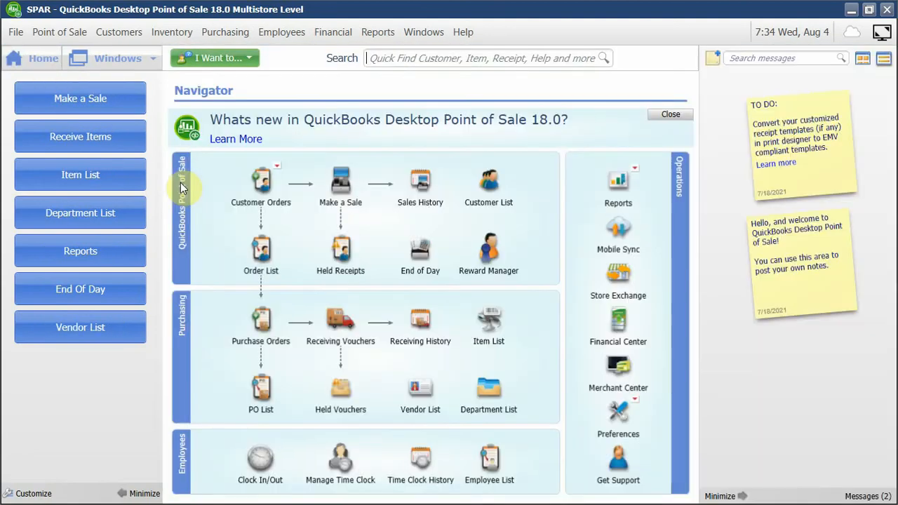
left_click(83, 178)
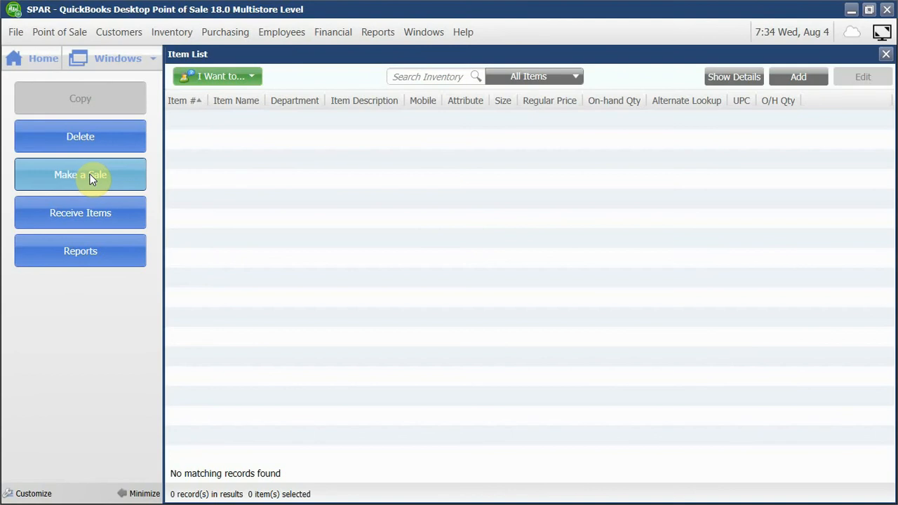
left_click(36, 62)
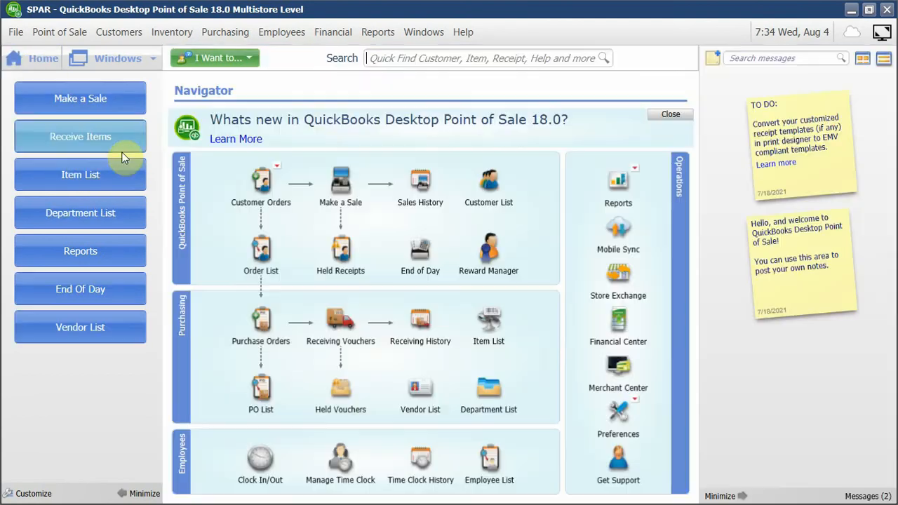
Start a data import of inventory items from a custom file and advance to the file selection.
left_click(15, 33)
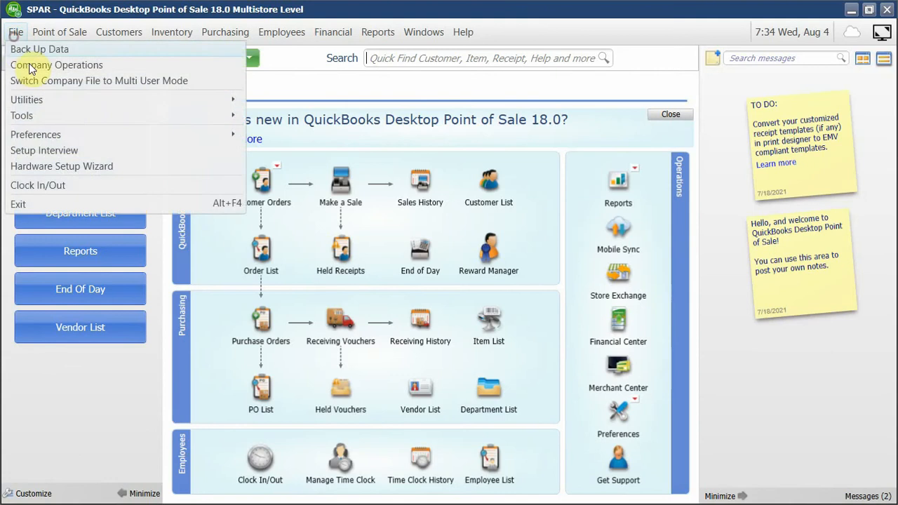
mouse_move(72, 120)
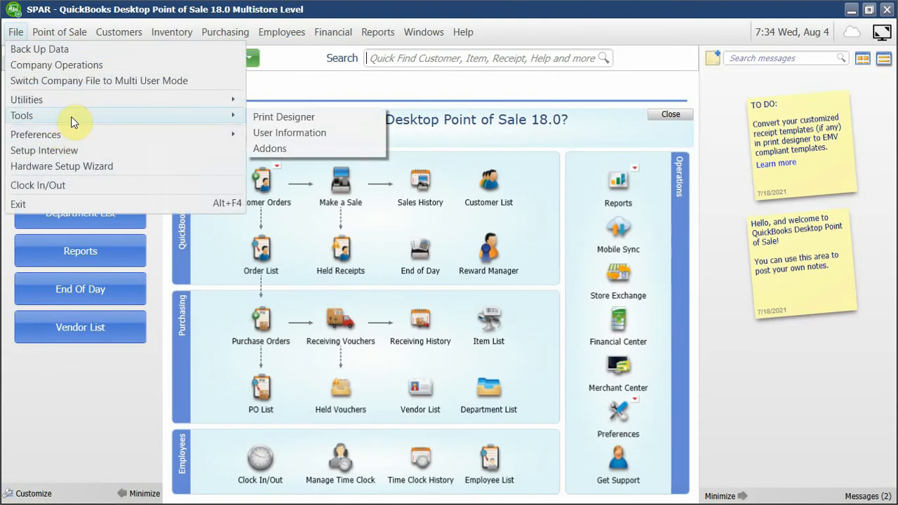
mouse_move(79, 137)
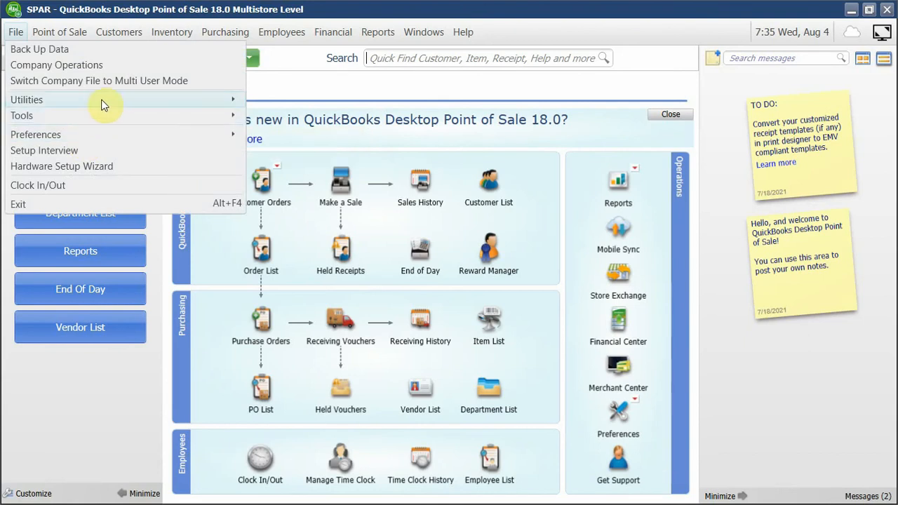
mouse_move(106, 102)
left_click(260, 101)
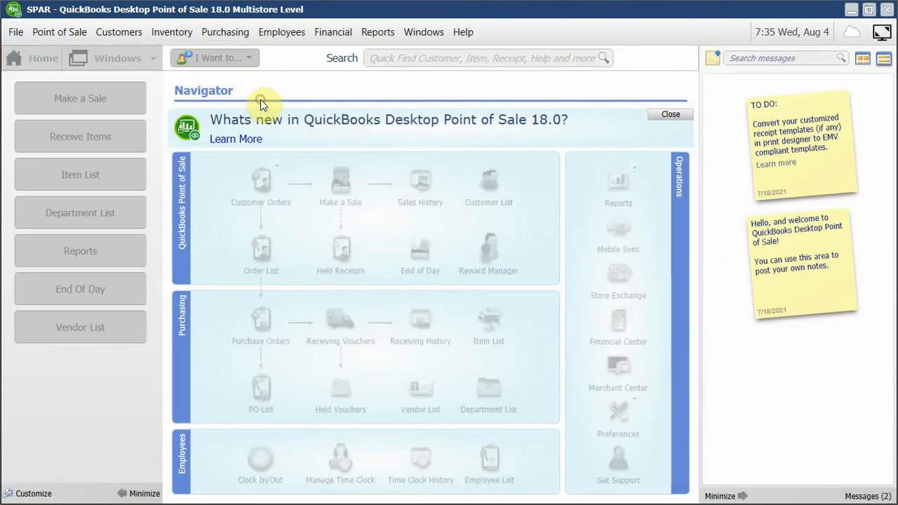
left_click(473, 350)
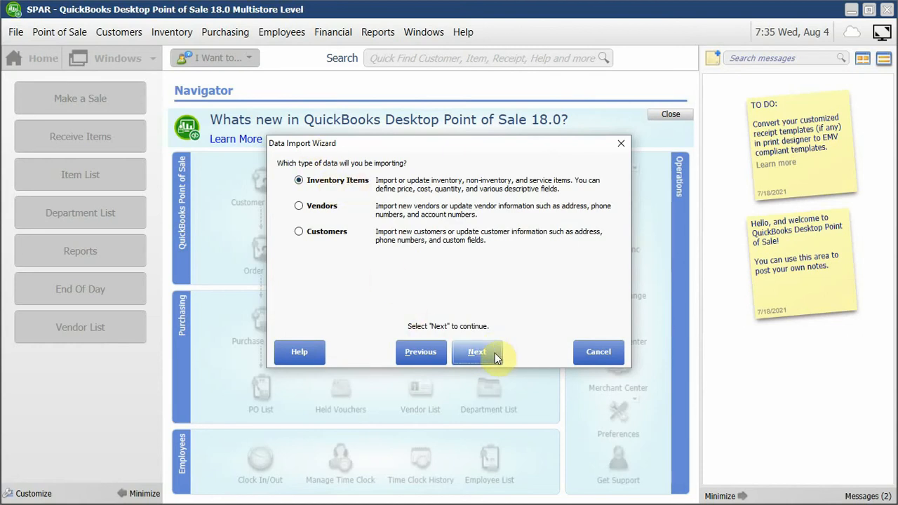
left_click(495, 353)
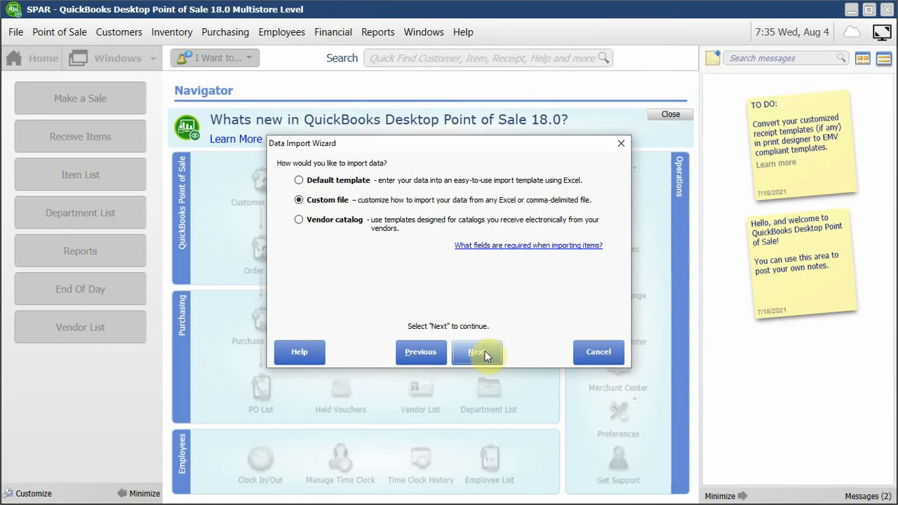
left_click(484, 353)
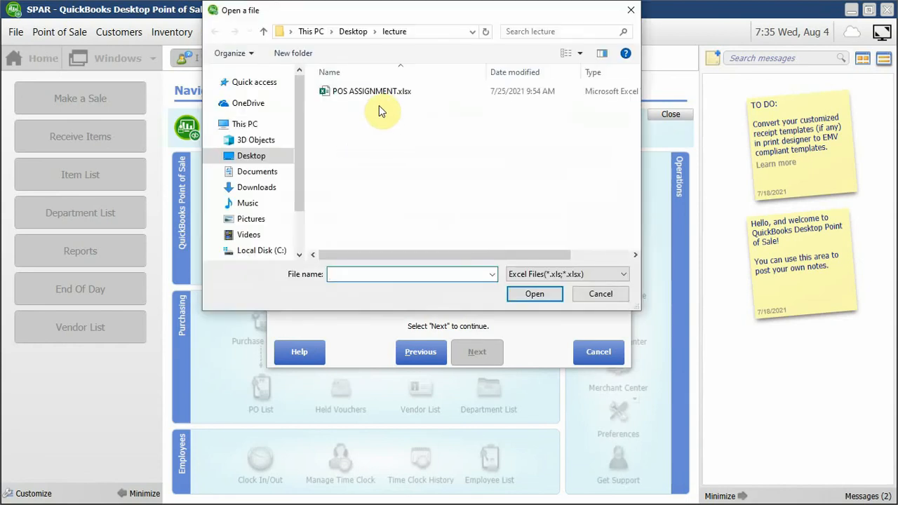
Choose POS ASSIGNMENT.xlsx from the lecture folder as the import file, with Sheet1 as the data sheet.
left_click(375, 92)
left_click(537, 298)
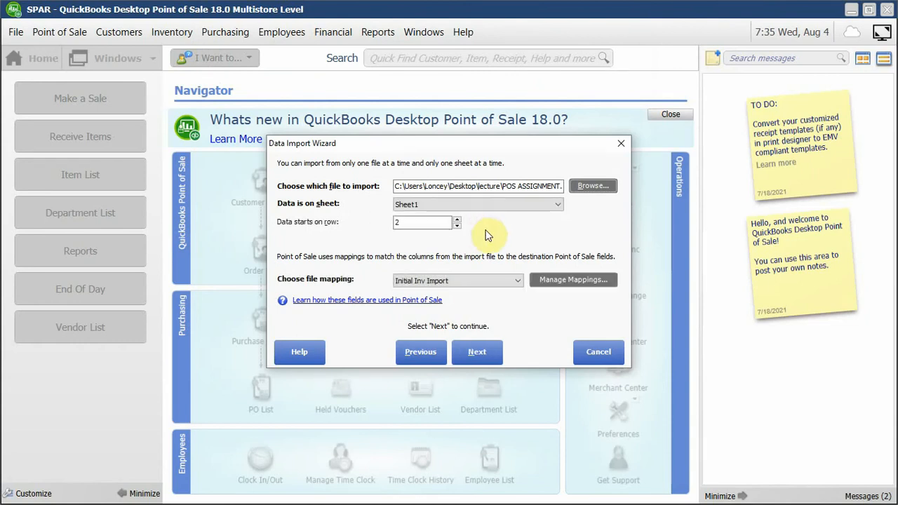
left_click(508, 203)
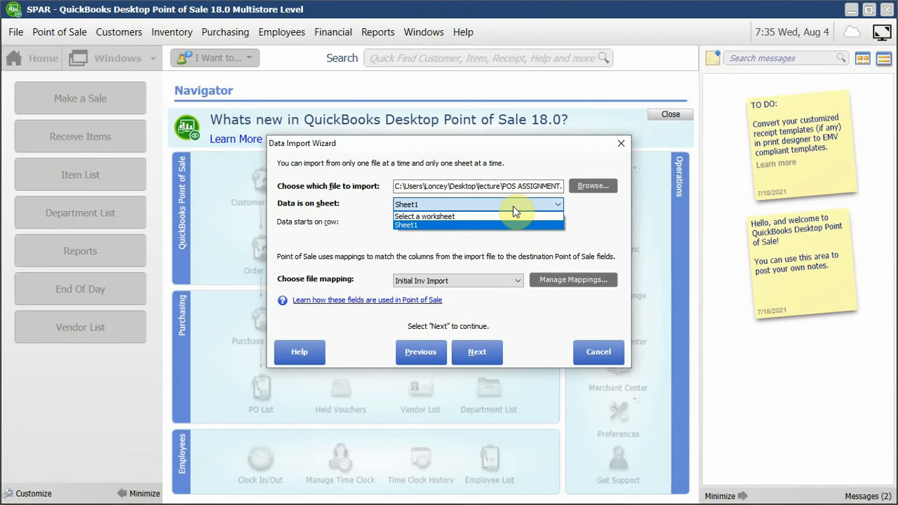
left_click(512, 206)
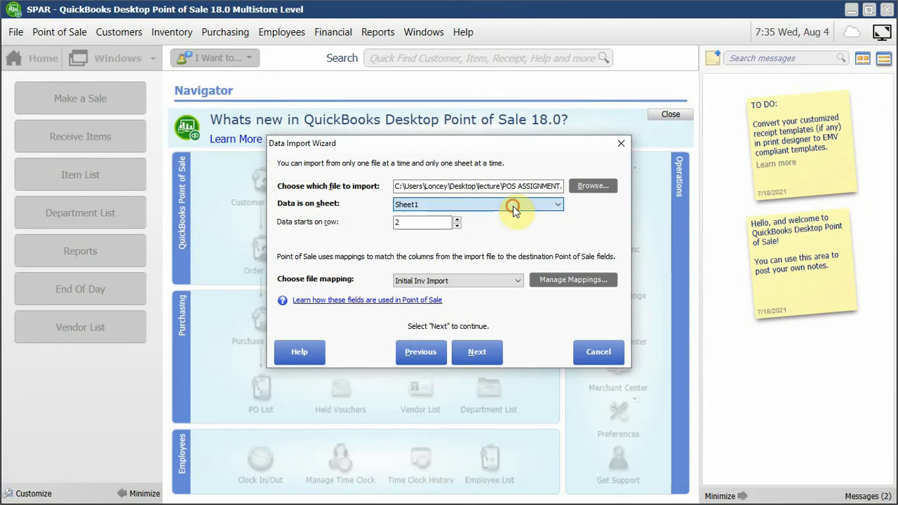
left_click(416, 225)
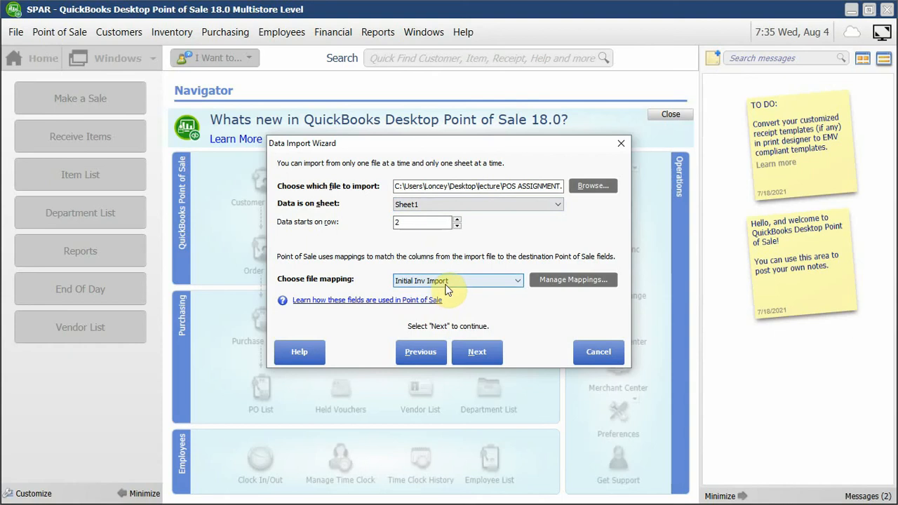
Open the Initial Inv Import mapping, check the import column assigned to Item Number, and leave the mapping without saving.
left_click(553, 285)
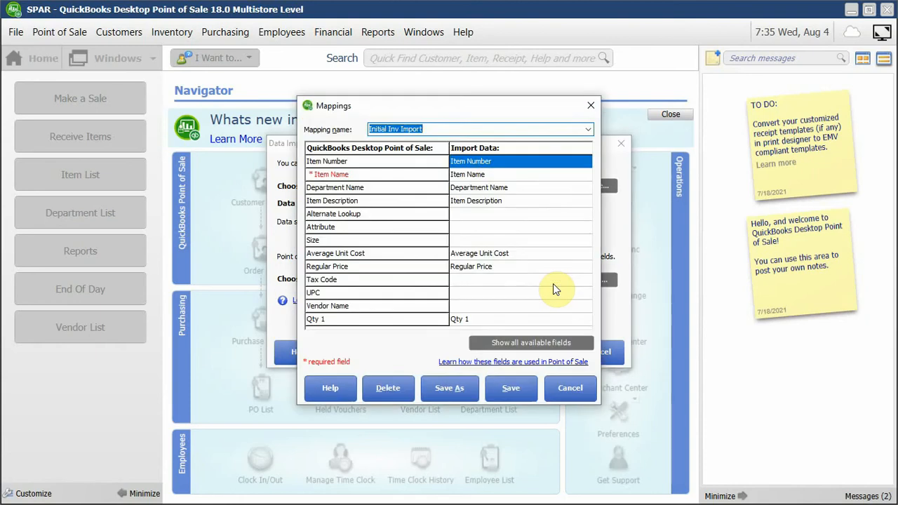
left_click(503, 164)
left_click(503, 164)
left_click(503, 163)
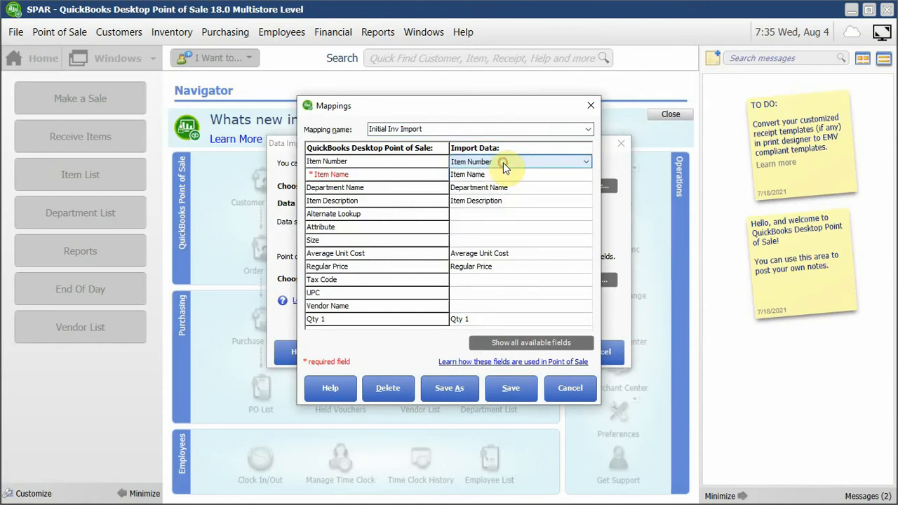
left_click(892, 502)
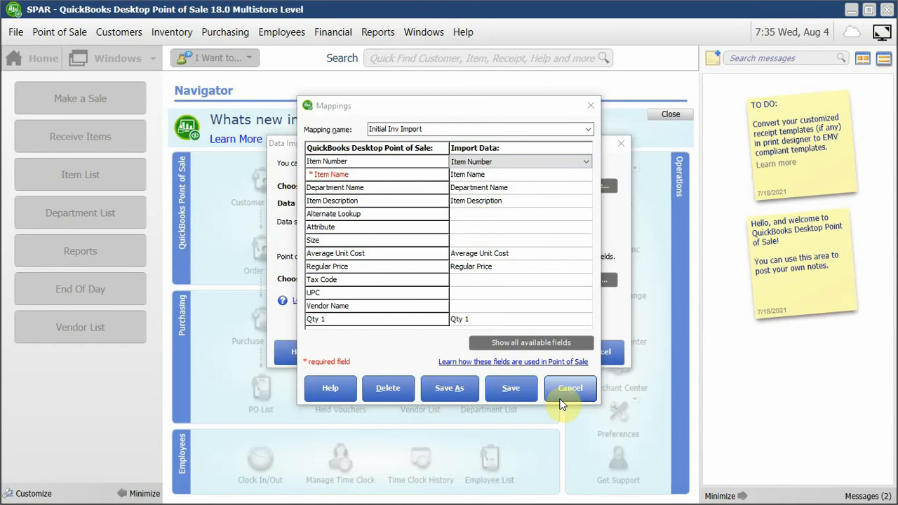
left_click(569, 388)
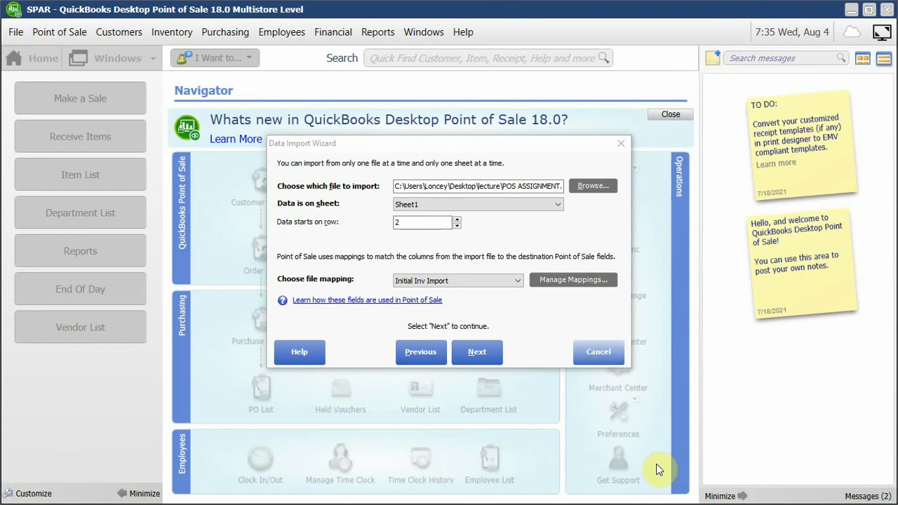
key("super")
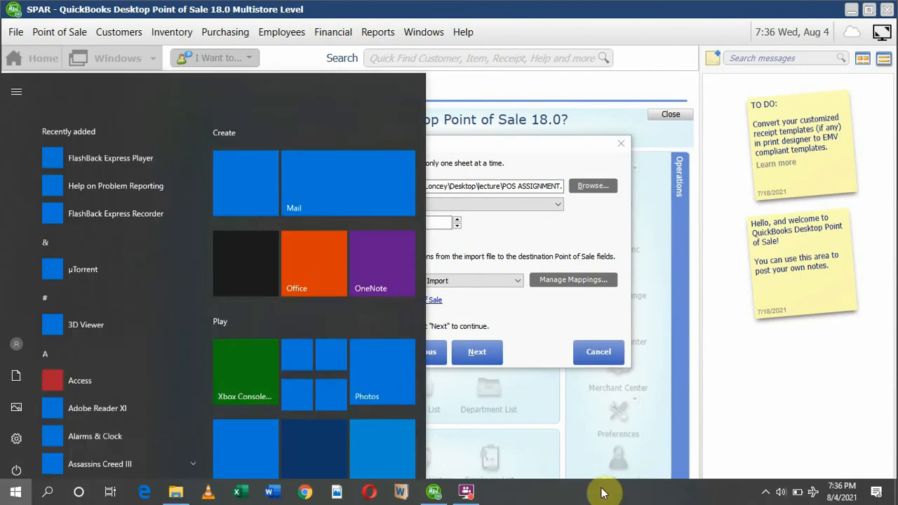
left_click(284, 491)
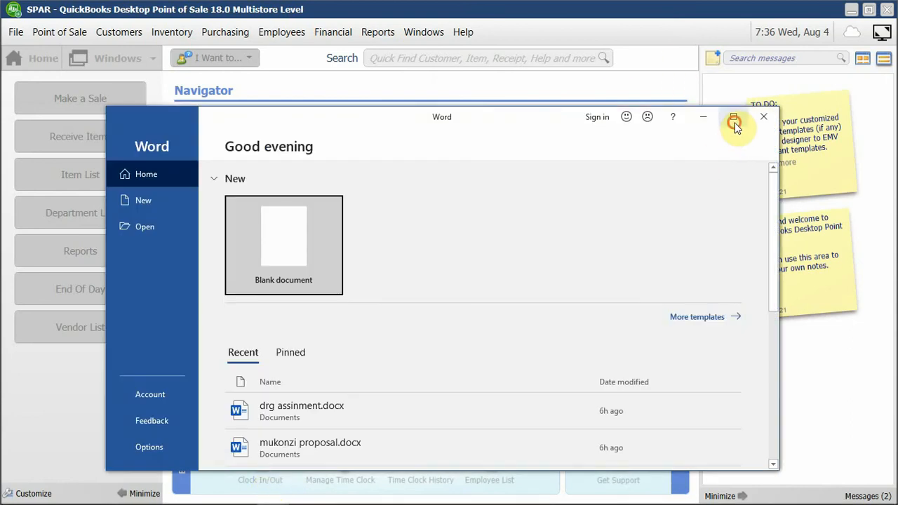
left_click(733, 122)
Open POS ASSIGNMENT.xlsx from the desktop's lecture folder in Excel and maximize the workbook.
left_click(895, 500)
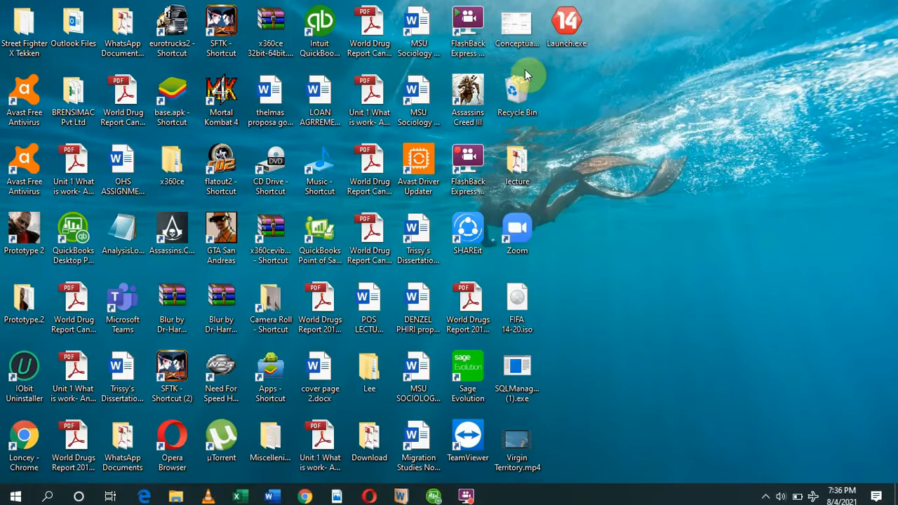
double_click(529, 171)
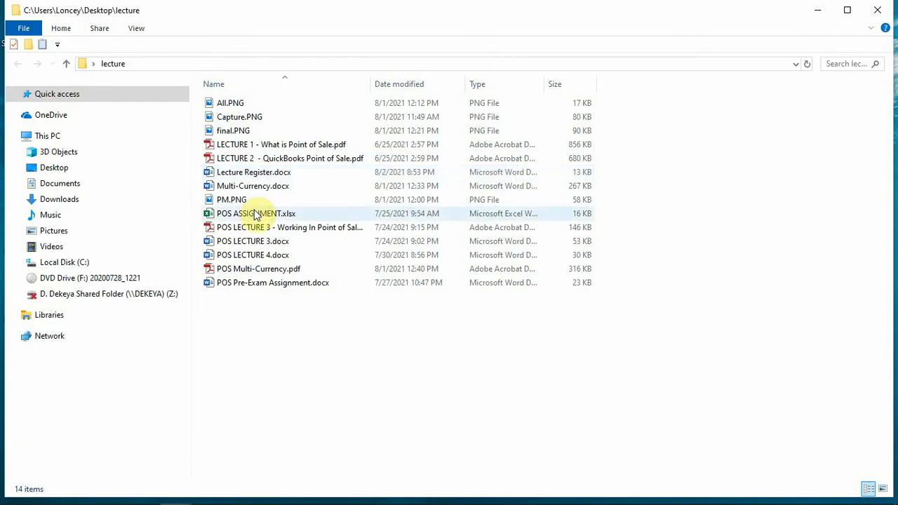
left_click(255, 214)
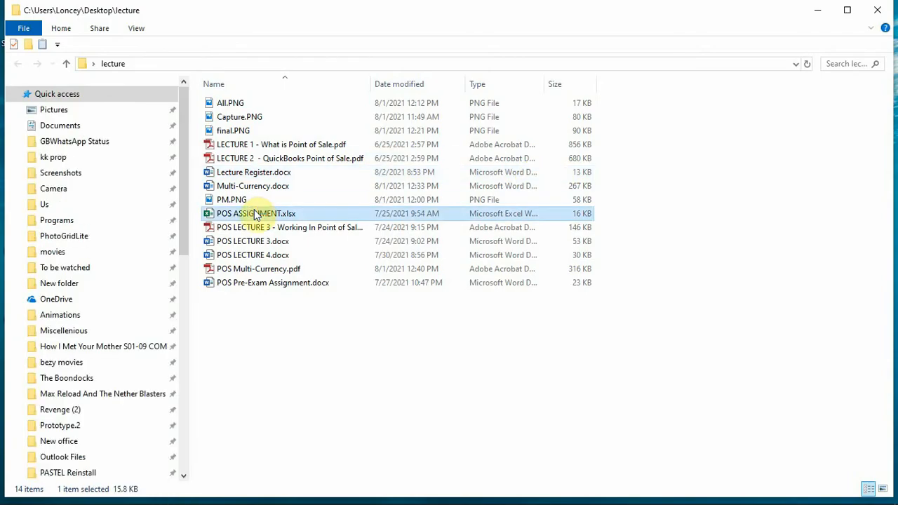
double_click(255, 214)
left_click(495, 398)
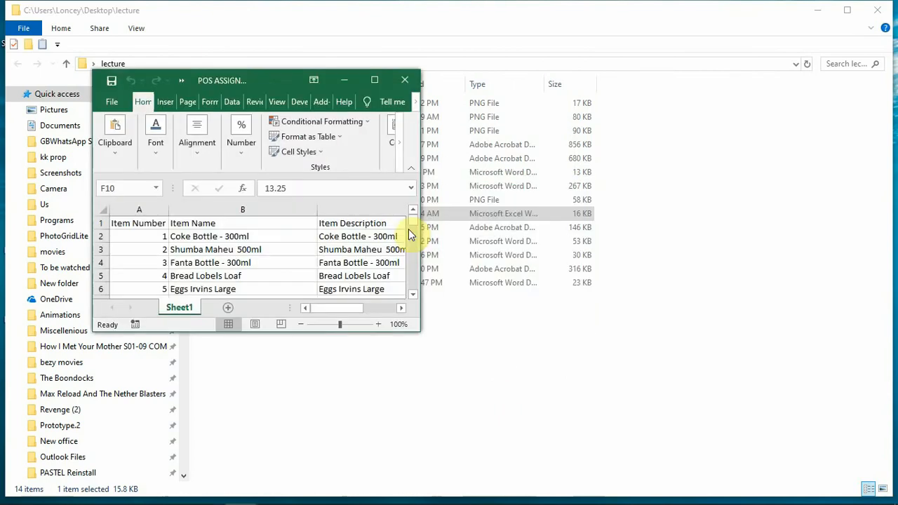
left_click(369, 79)
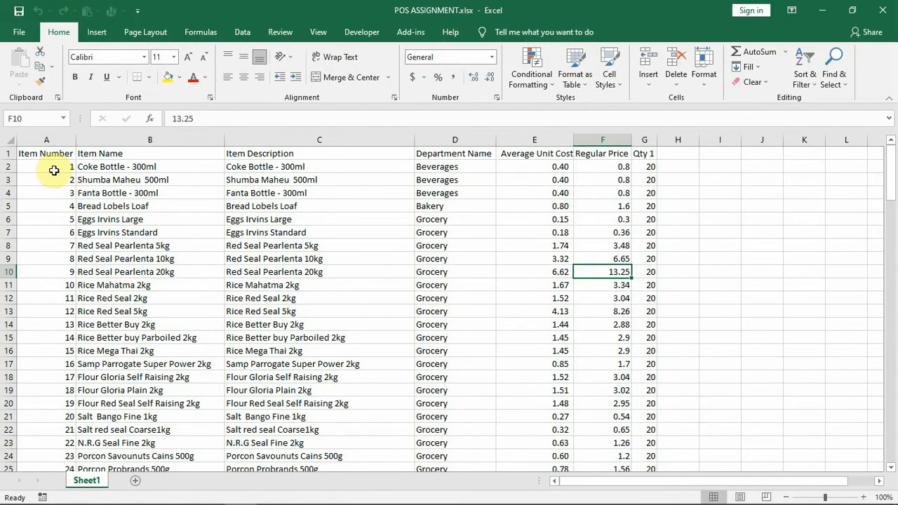
Examine the column headings in row 1 of Sheet1 and the item data from row 2 down.
left_click(58, 155)
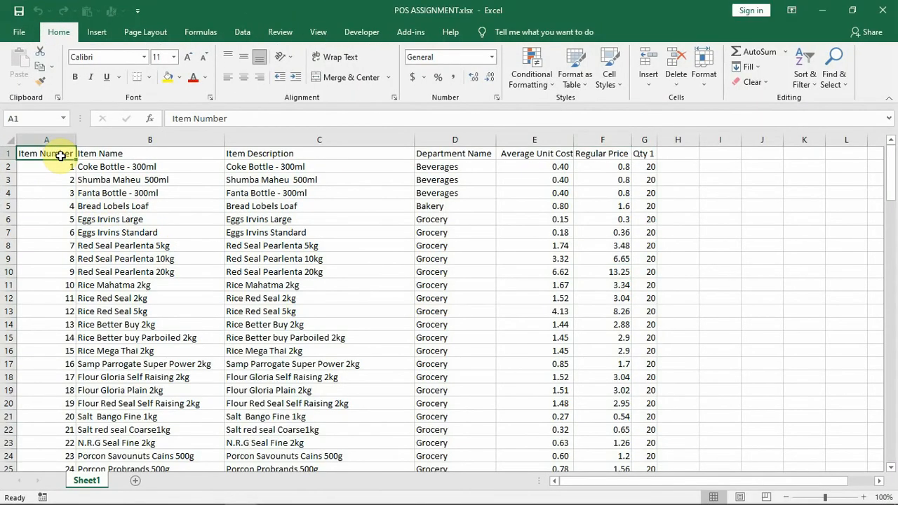
left_click(135, 152)
left_click(285, 152)
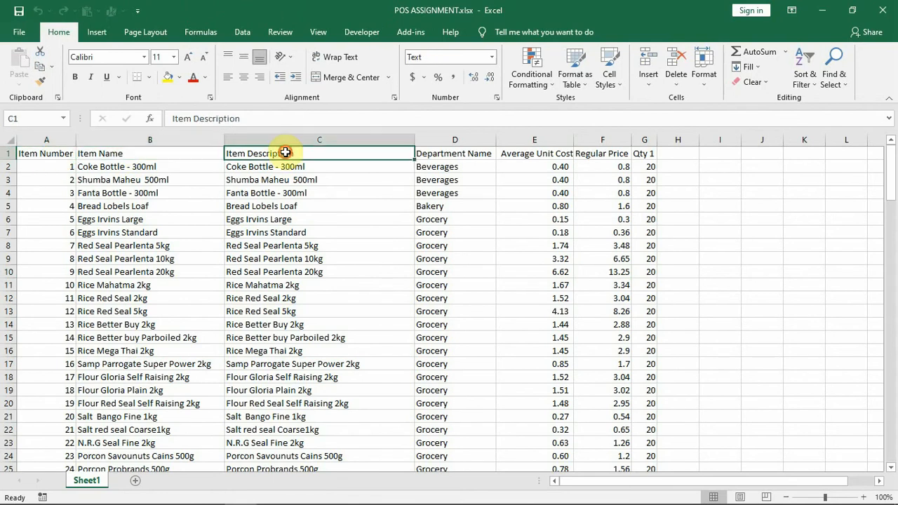
left_click(456, 152)
left_click(527, 152)
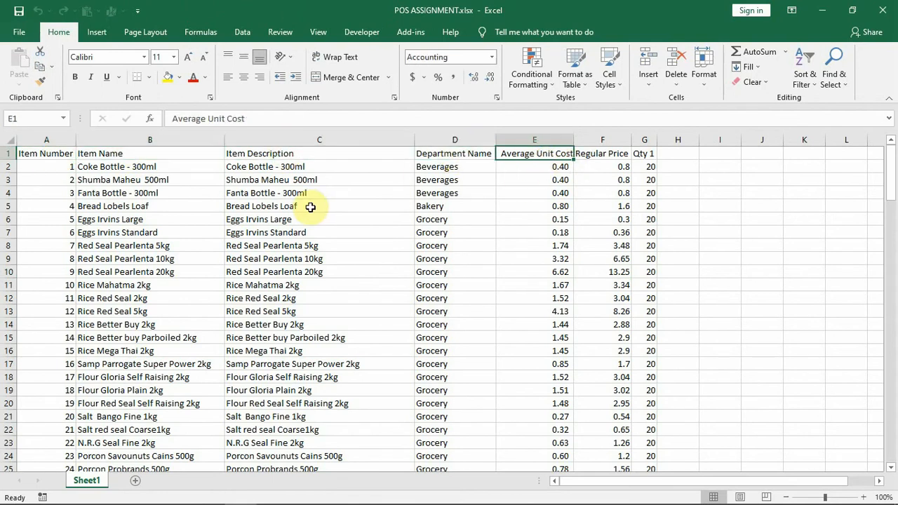
left_click(5, 166)
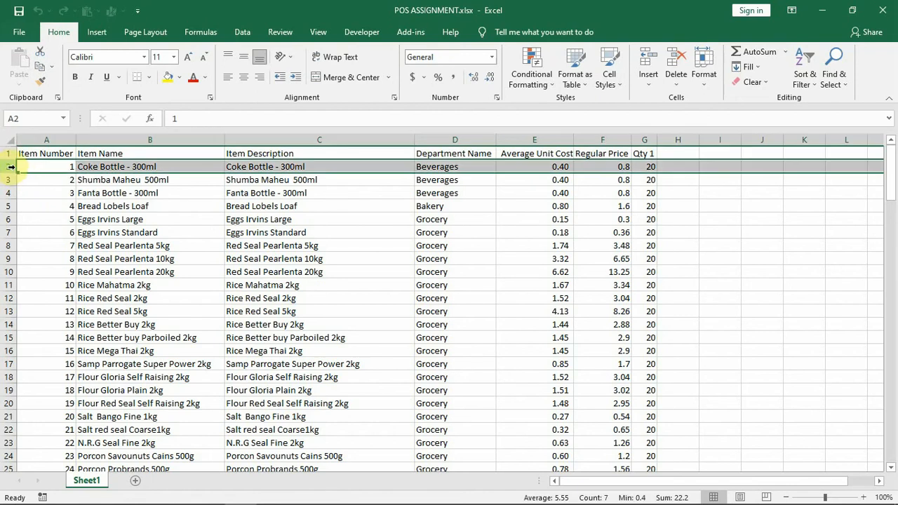
left_click_drag(47, 163, 640, 465)
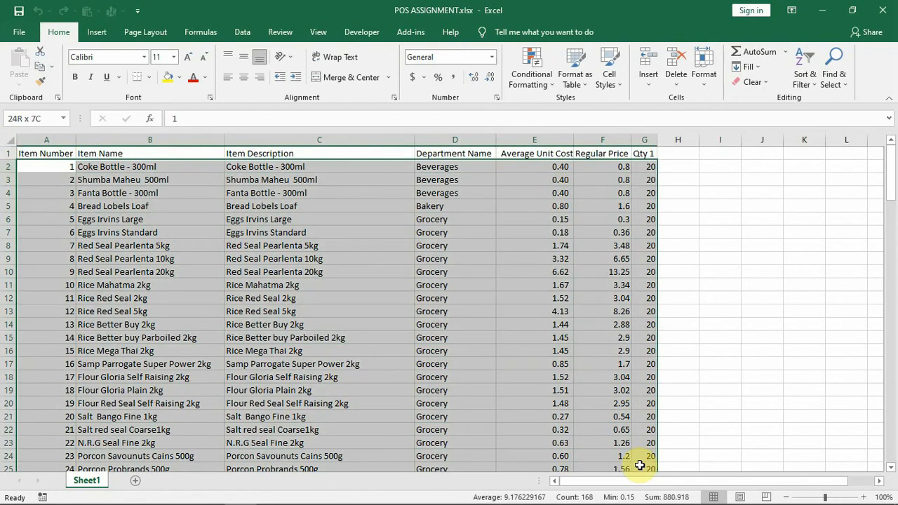
left_click(40, 154)
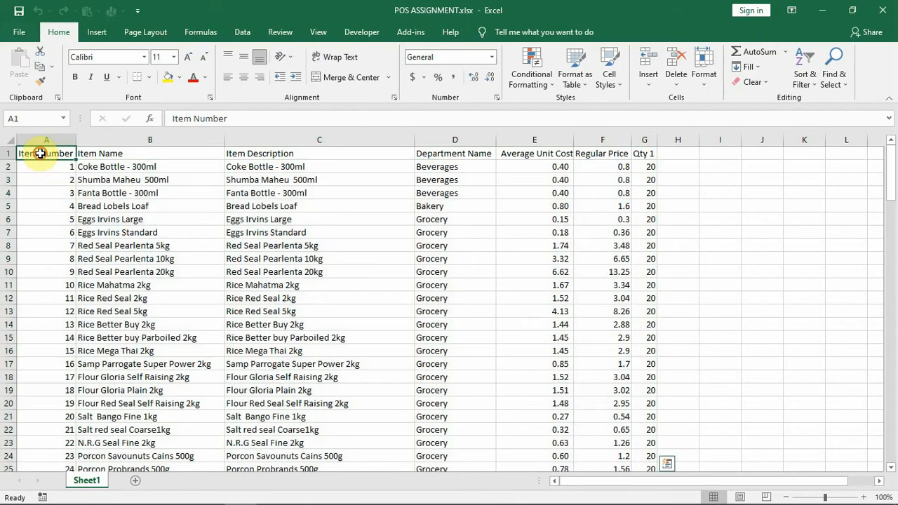
left_click_drag(52, 152, 21, 337)
left_click(113, 155)
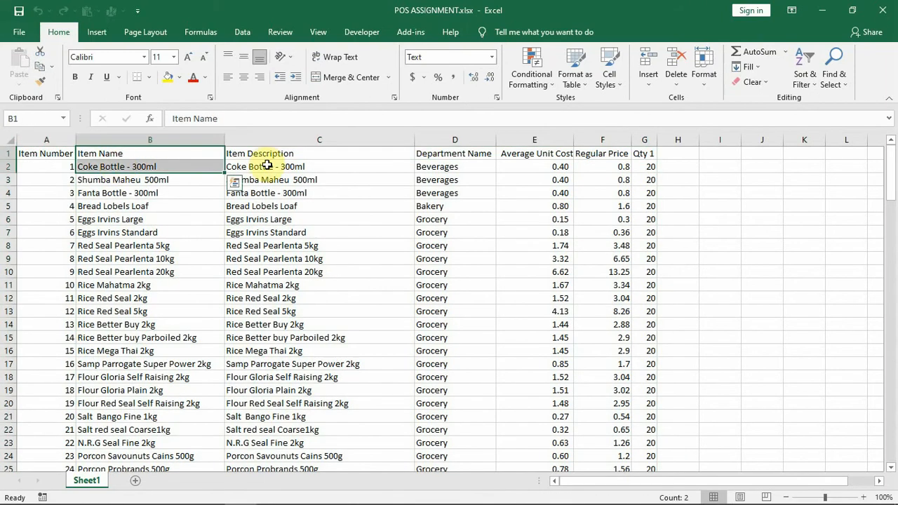
left_click_drag(263, 156, 271, 203)
Make the header row of Sheet1 bold, and look at the cost, price and quantity cells below it.
left_click(6, 152)
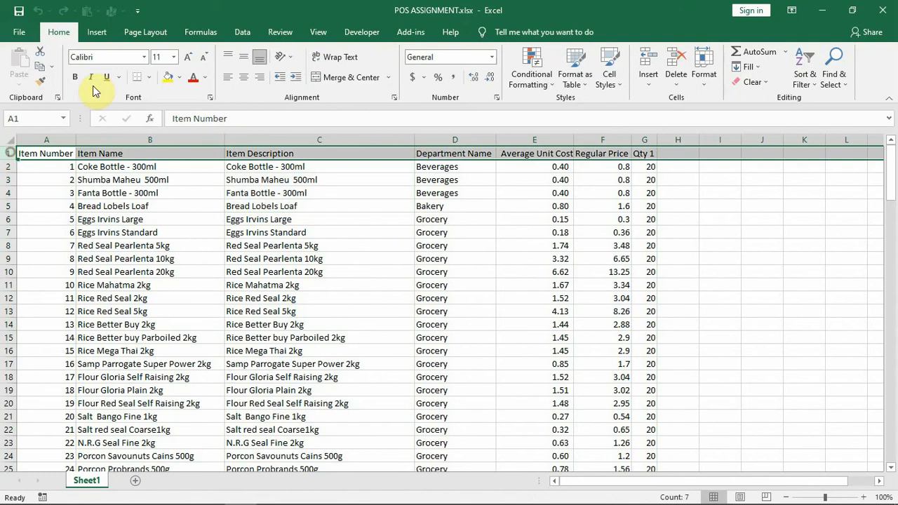
left_click(75, 76)
left_click(528, 176)
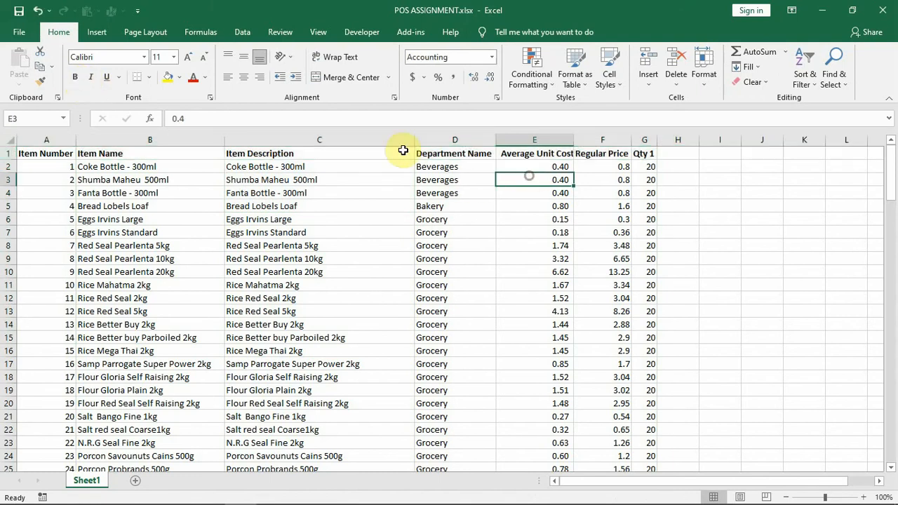
left_click(607, 178)
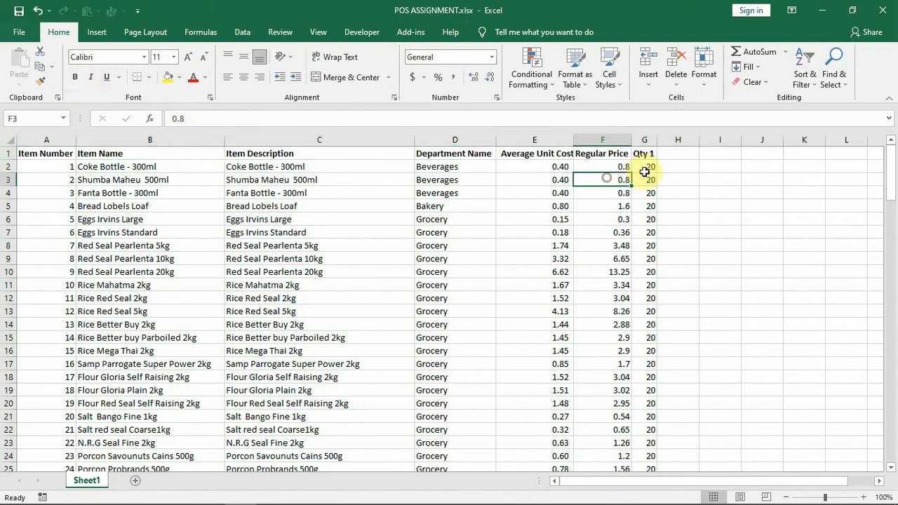
left_click(645, 168)
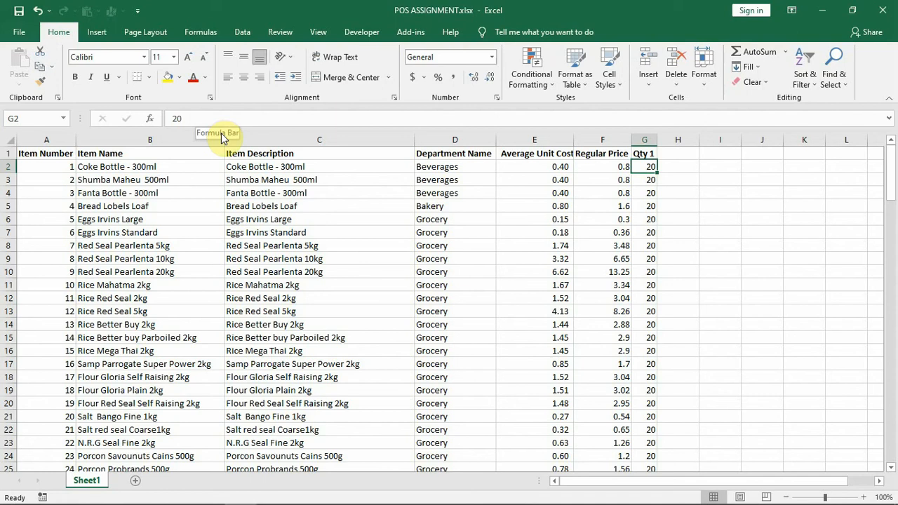
Switch back to the QuickBooks Point of Sale Data Import Wizard and reopen the Initial Inv Import mapping.
key("alt+Tab")
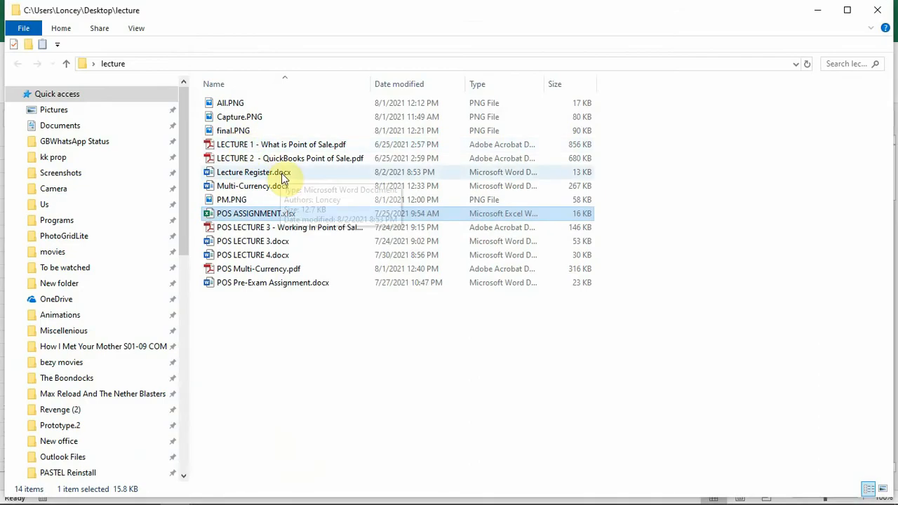
key("alt+Tab")
key("alt+Tab")
key("alt+Tab")
key("alt+Tab")
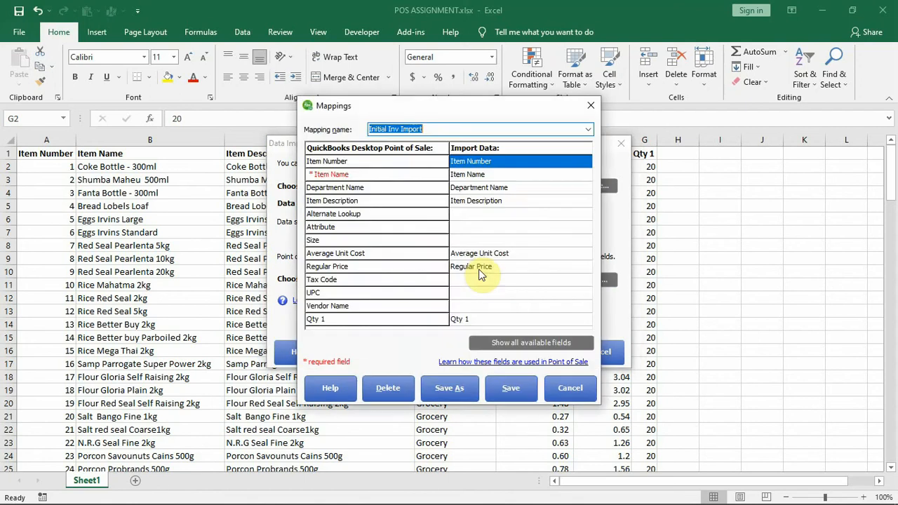
Check the import columns assigned to Item Number and Item Name, and save the Initial Inv Import mapping.
left_click(478, 163)
left_click(477, 162)
left_click(477, 162)
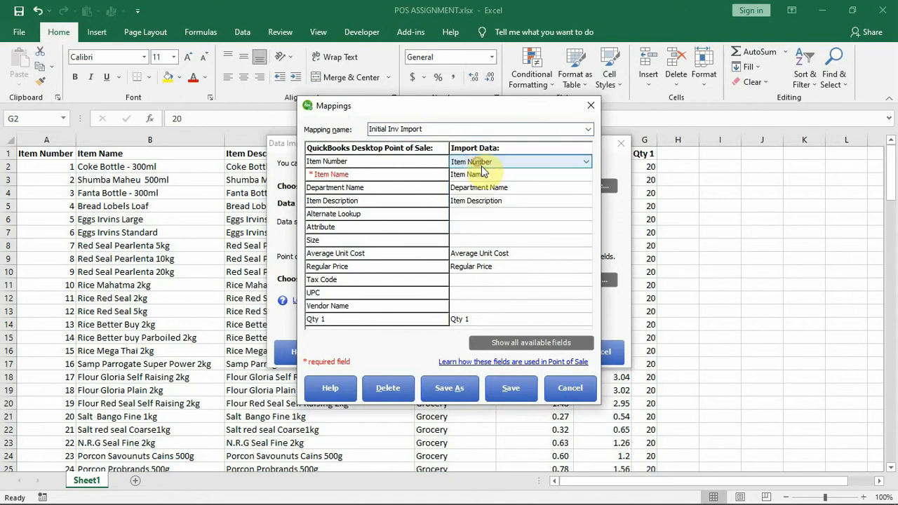
left_click(483, 174)
left_click(485, 175)
left_click(486, 175)
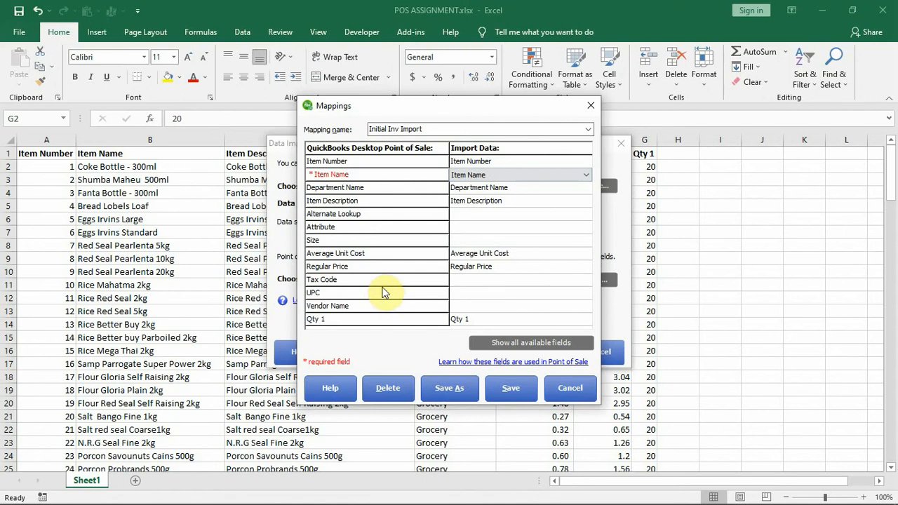
left_click(512, 388)
Match existing records by Item #, replace duplicates with import data ignoring blank fields, and have the wizard check the import file.
left_click(464, 353)
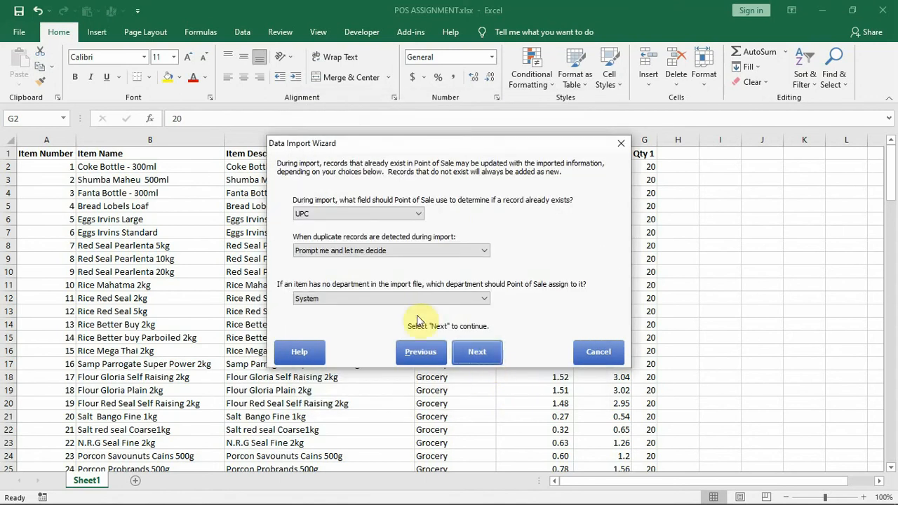
left_click(384, 214)
left_click(354, 242)
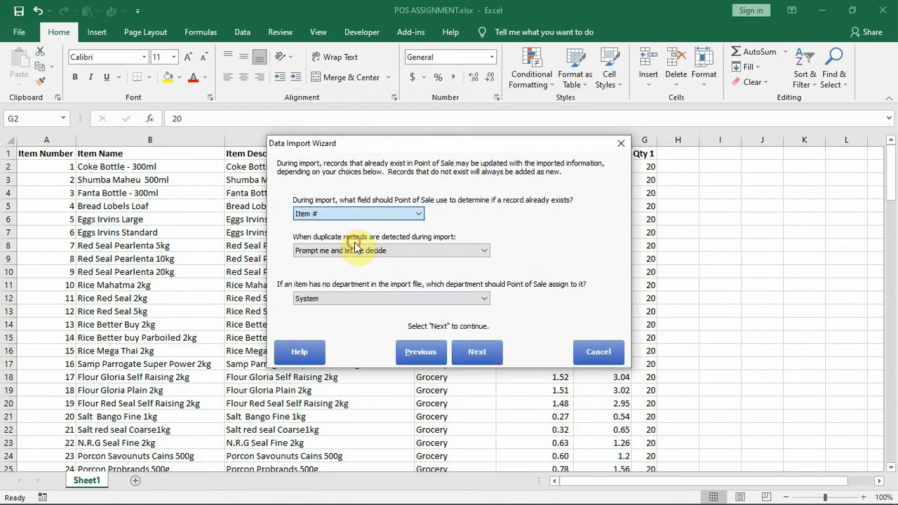
left_click(419, 253)
left_click(401, 282)
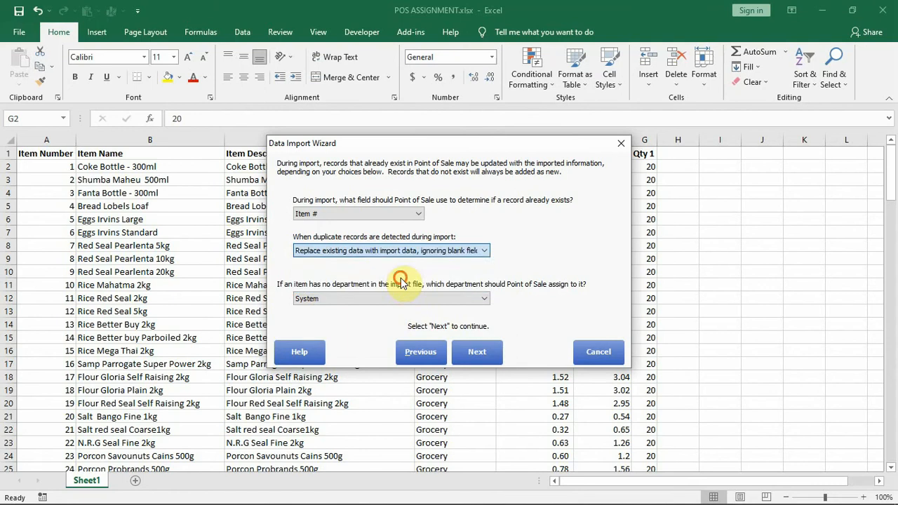
left_click(475, 348)
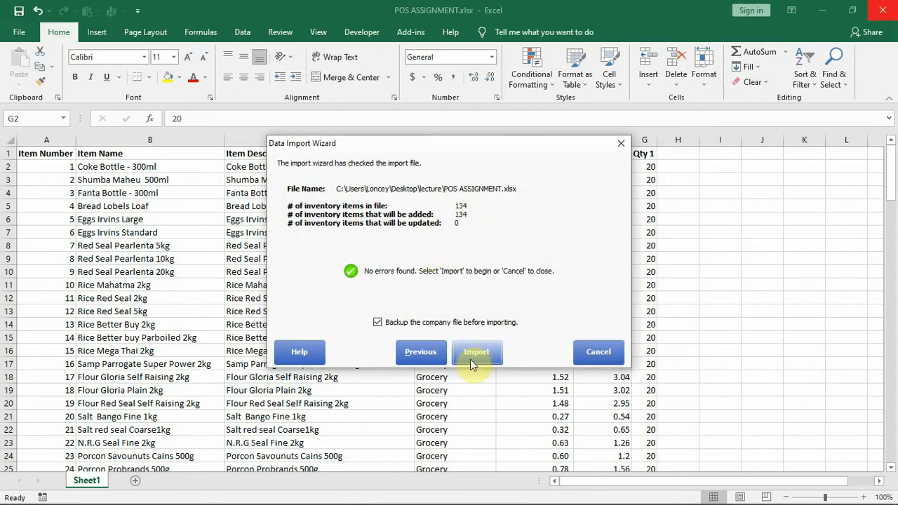
Turn off the company file backup before importing, and close the POS ASSIGNMENT.xlsx workbook with its changes saved.
left_click(420, 326)
left_click(894, 6)
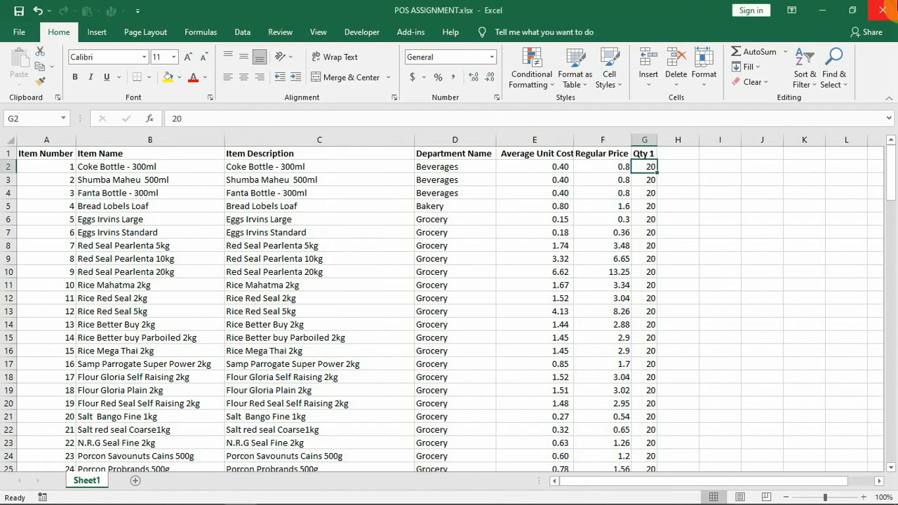
left_click(882, 10)
left_click(385, 278)
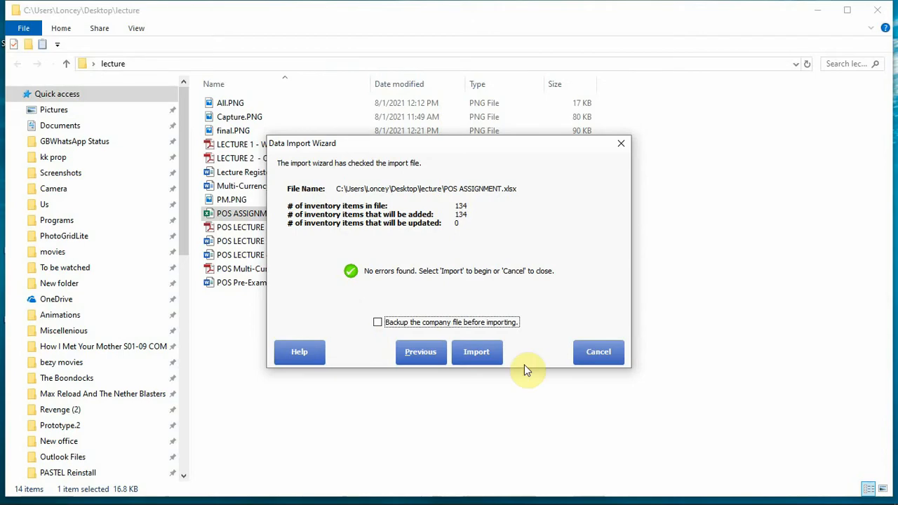
Run the import of the inventory items from POS ASSIGNMENT.xlsx and close the wizard once it completes.
left_click(462, 355)
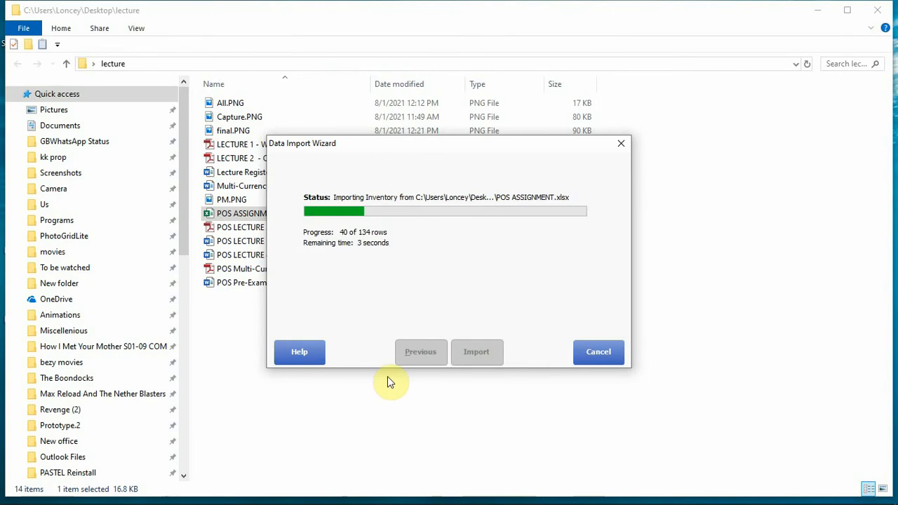
mouse_move(567, 503)
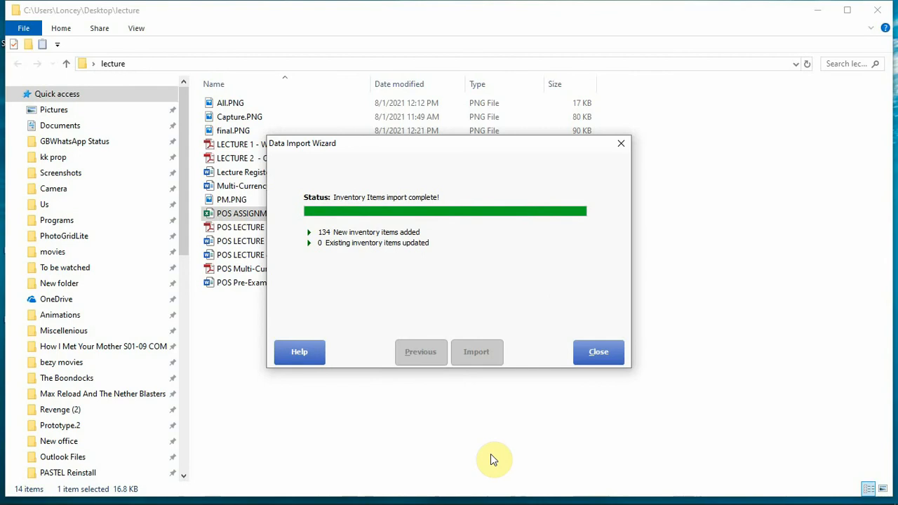
left_click(603, 351)
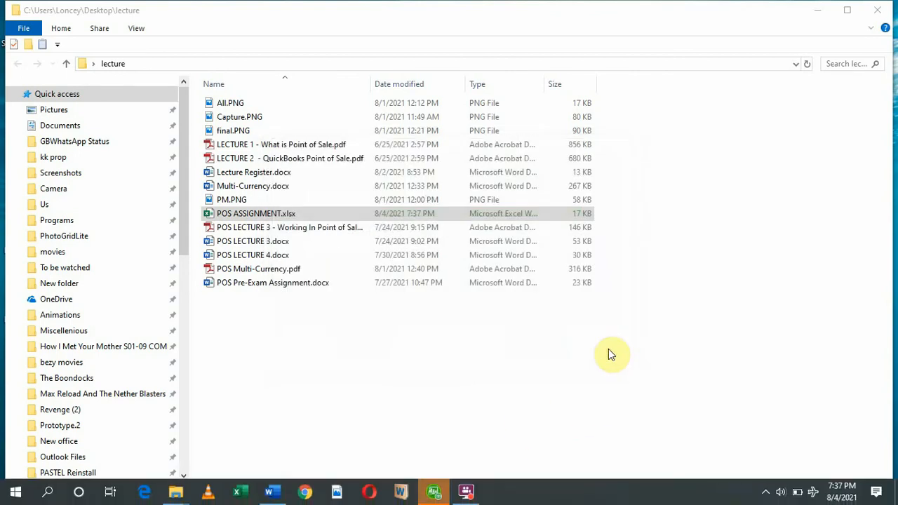
Switch to QuickBooks Desktop Point of Sale and review the imported item numbers, names, departments, prices and quantities in the Item List.
left_click(432, 493)
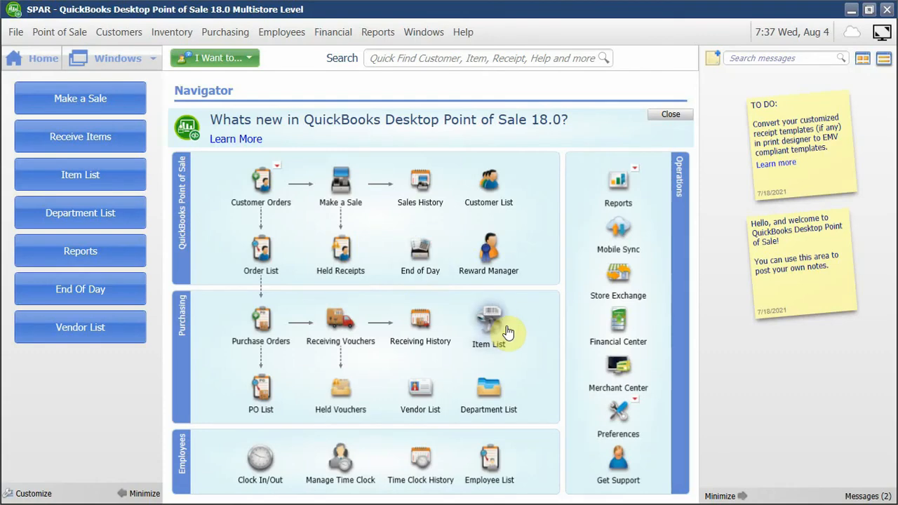
left_click(508, 332)
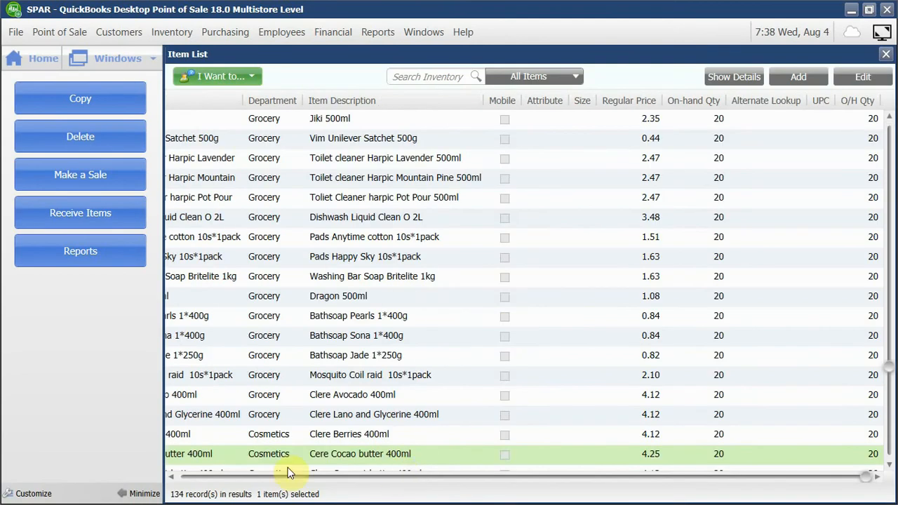
left_click(237, 477)
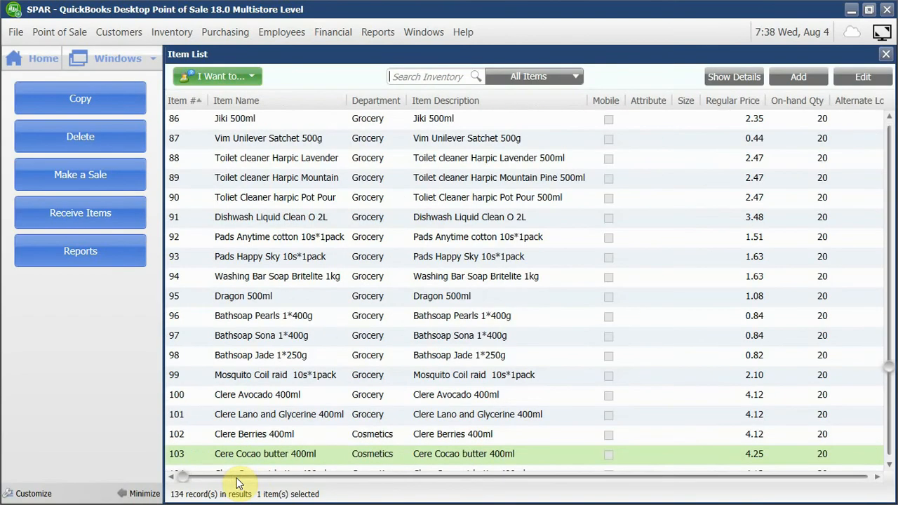
scroll(375, 295, "up", 15)
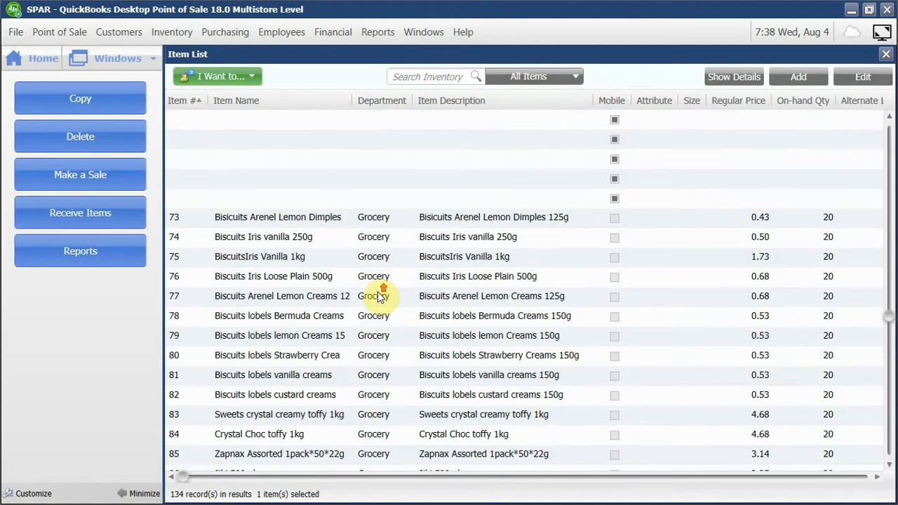
scroll(379, 296, "up", 11)
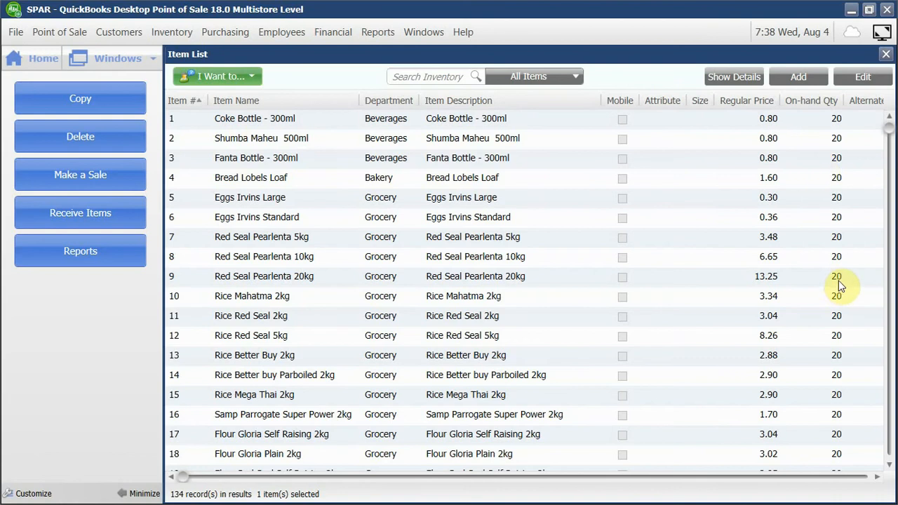
Return to the home page, look at the payment methods offered on a new sales receipt, and cancel the receipt.
left_click(41, 57)
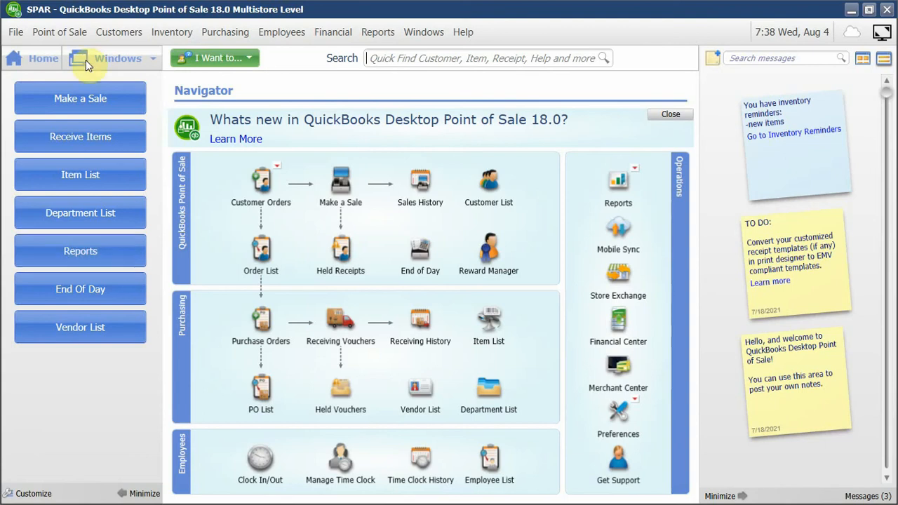
left_click(68, 98)
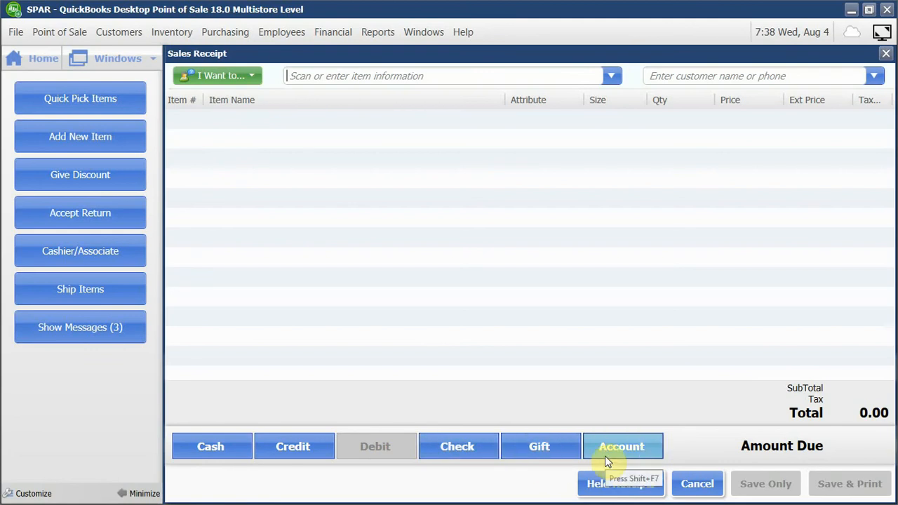
left_click(678, 474)
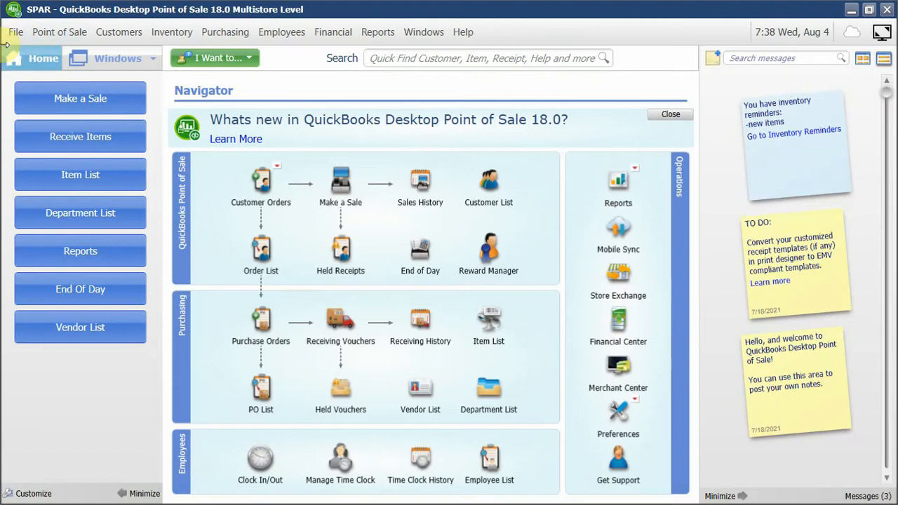
In the company's Receipt Tendering preferences, stop accepting Check, Credit Card, Debit / ATM Card, Deposit, Account, Gift Certificate and Gift Card payments.
left_click(14, 32)
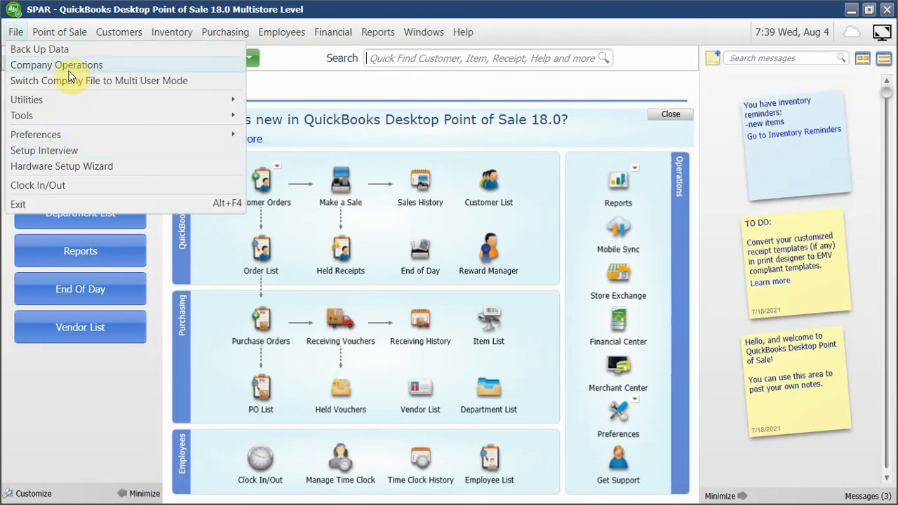
mouse_move(91, 136)
left_click(336, 138)
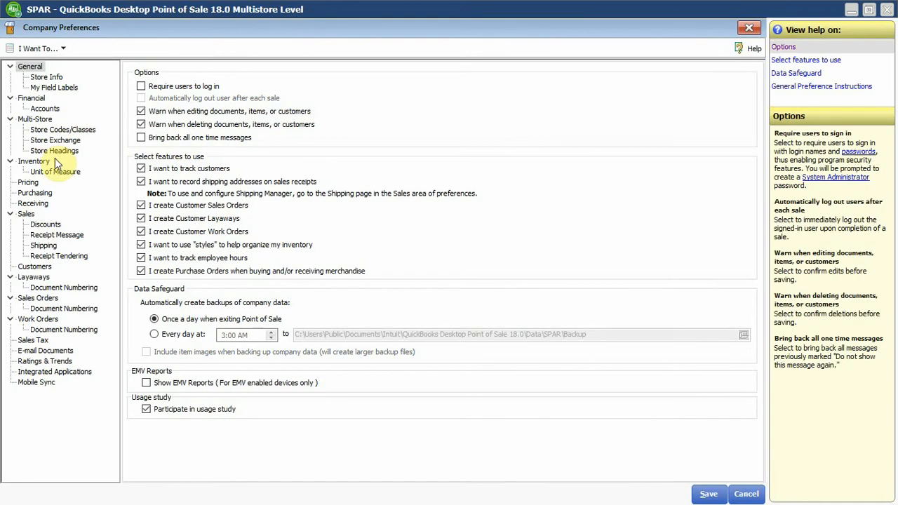
left_click(61, 258)
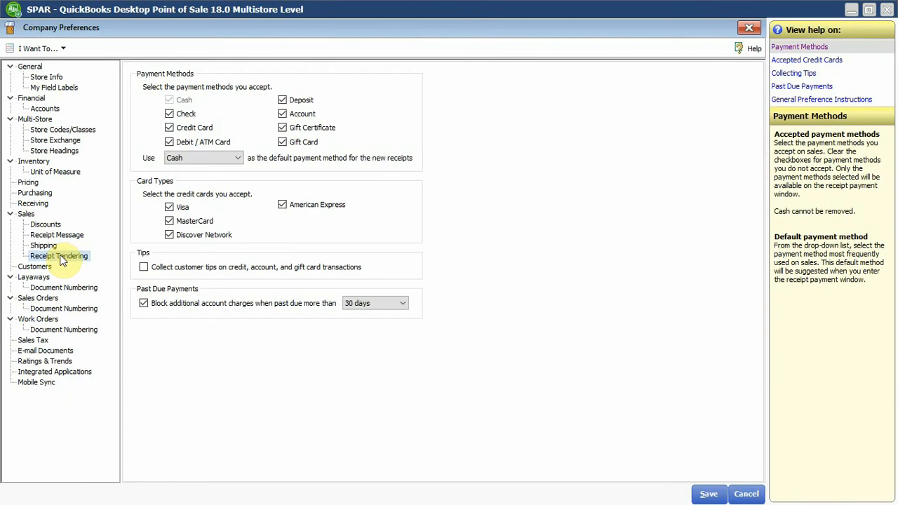
left_click(169, 113)
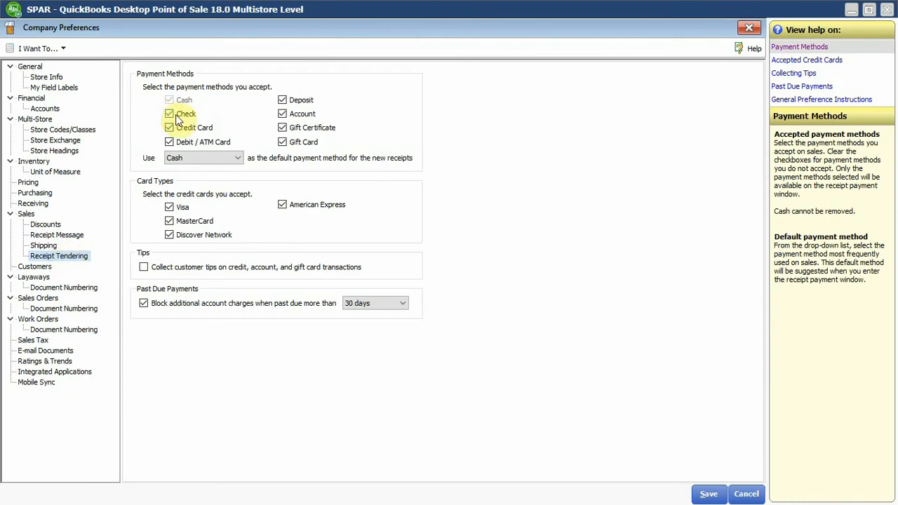
left_click(186, 128)
left_click(189, 142)
left_click(284, 100)
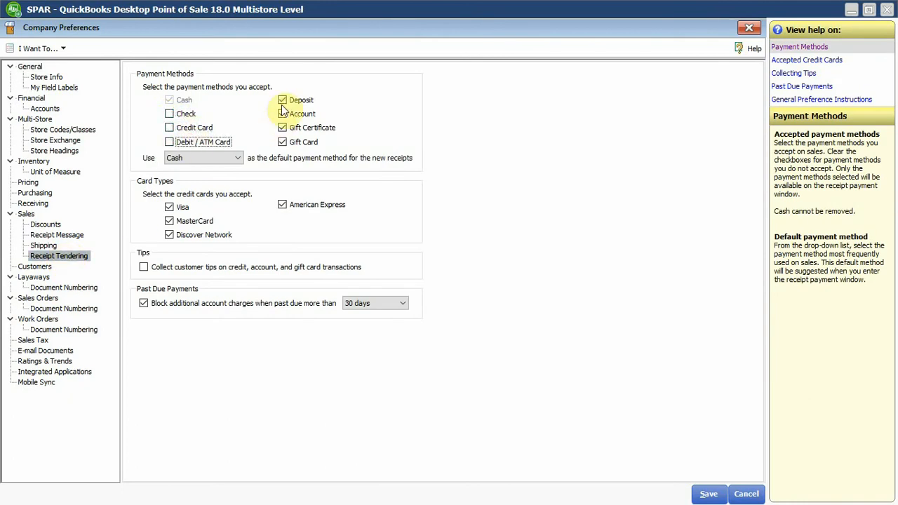
left_click(298, 116)
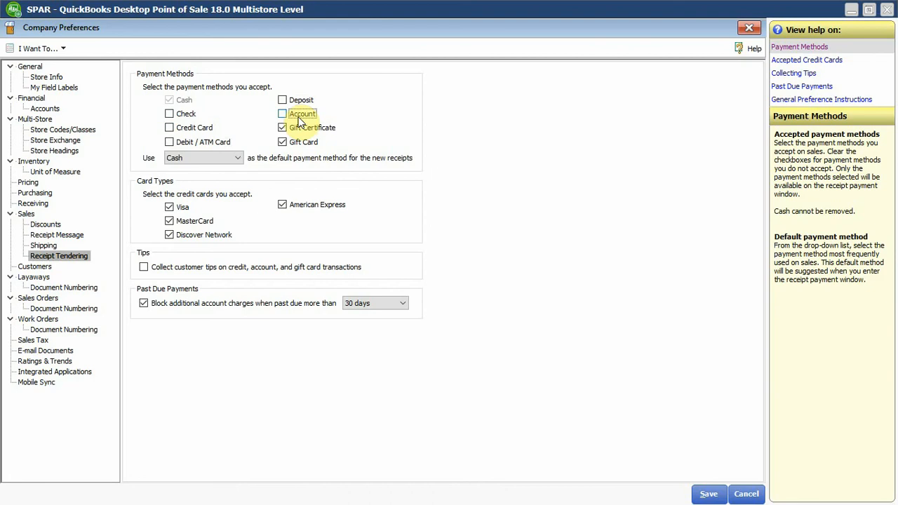
left_click(300, 127)
left_click(300, 142)
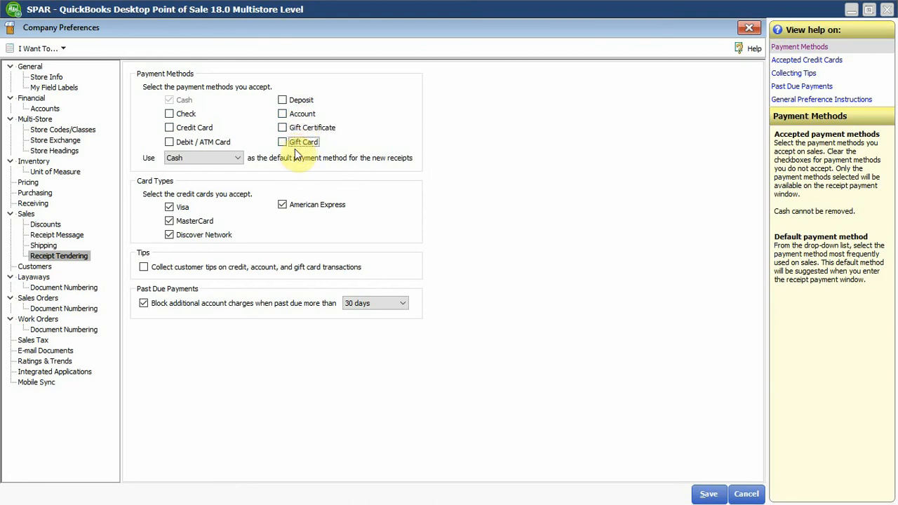
Accept Credit Card payments again and deselect the Visa, MasterCard, Discover Network and American Express card types.
left_click(191, 129)
left_click(179, 208)
left_click(188, 222)
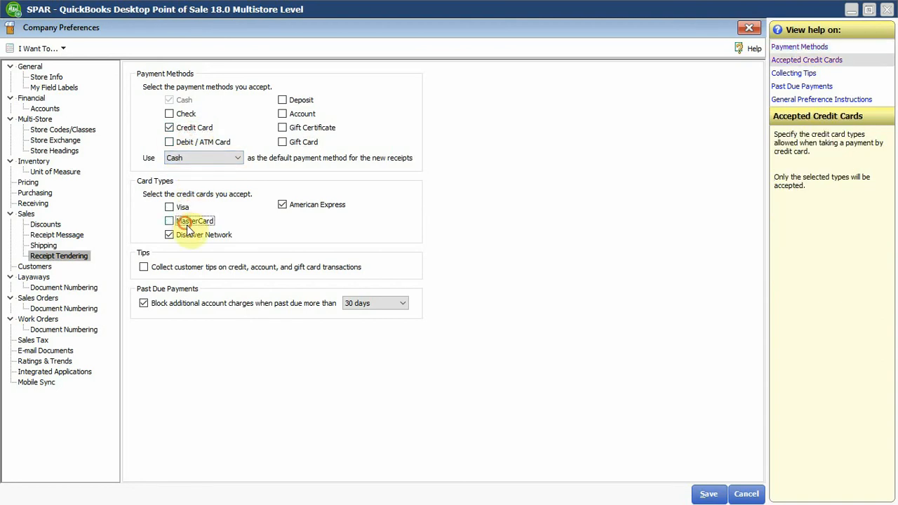
left_click(191, 235)
left_click(322, 204)
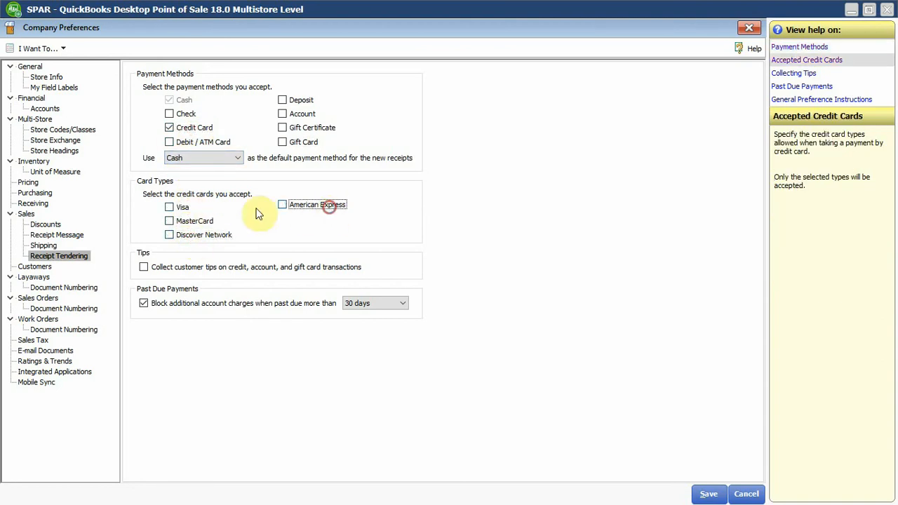
Try out Visa, MasterCard, American Express and Discover Network as accepted card types, and deselect them all again.
left_click(204, 222)
left_click(184, 208)
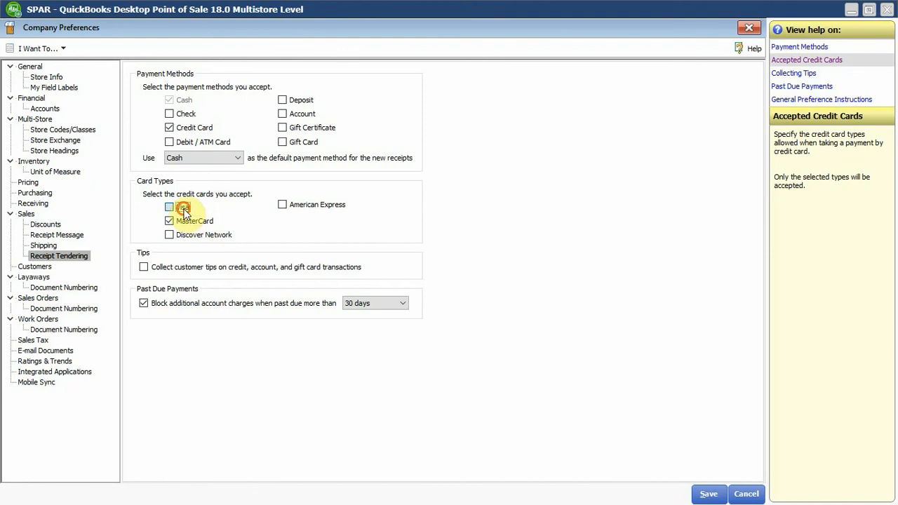
left_click(192, 223)
left_click(188, 222)
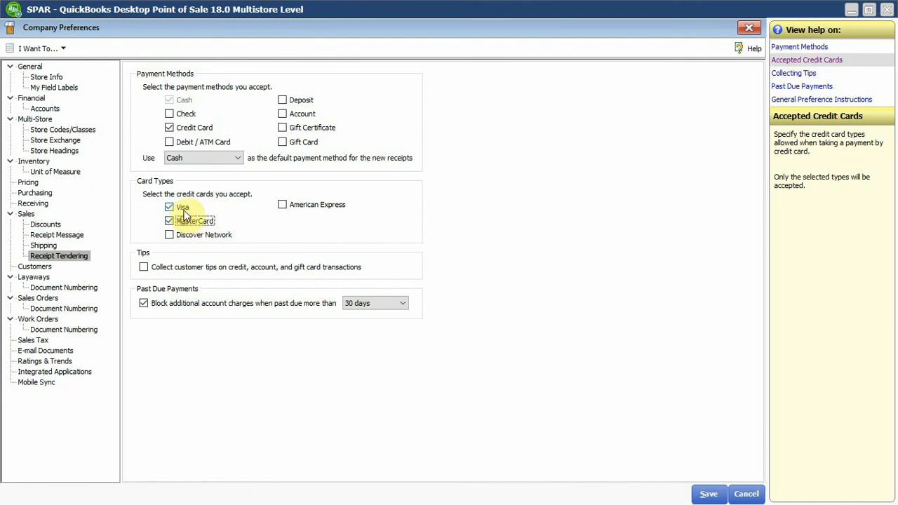
left_click(181, 208)
left_click(181, 208)
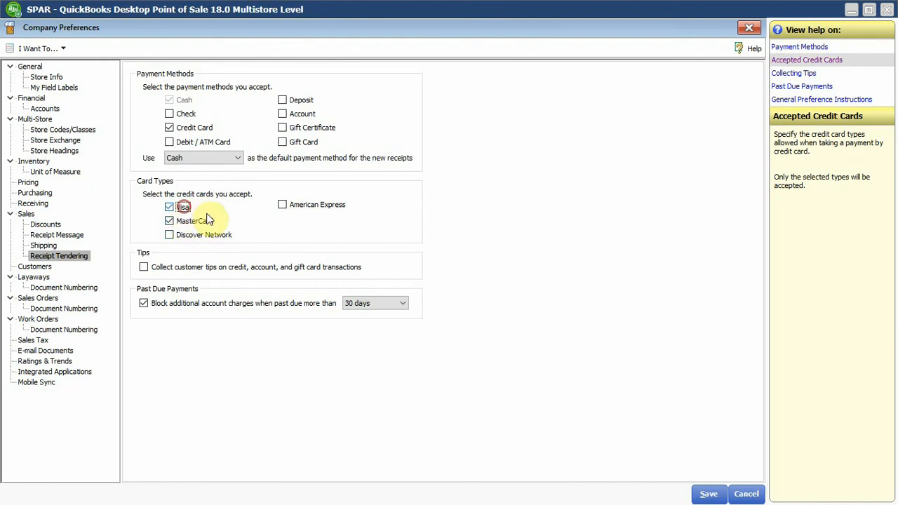
left_click(312, 206)
left_click(221, 237)
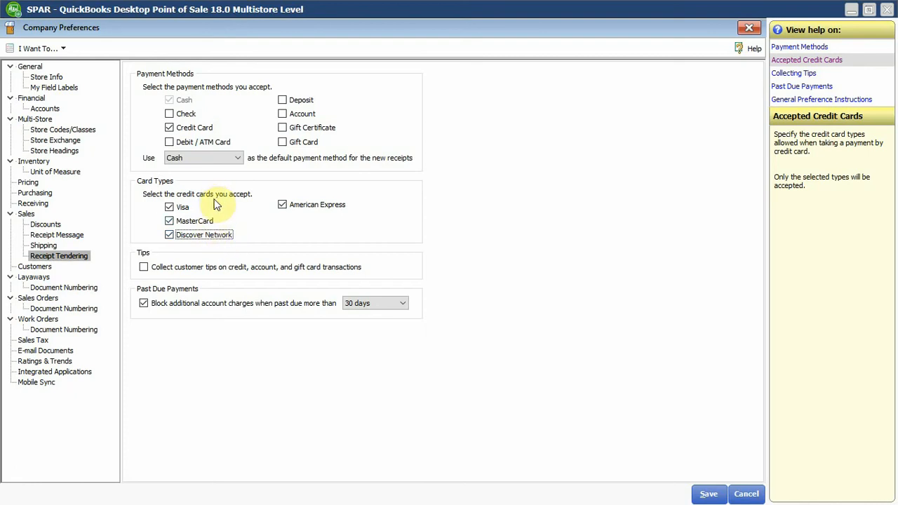
left_click(202, 235)
left_click(174, 207)
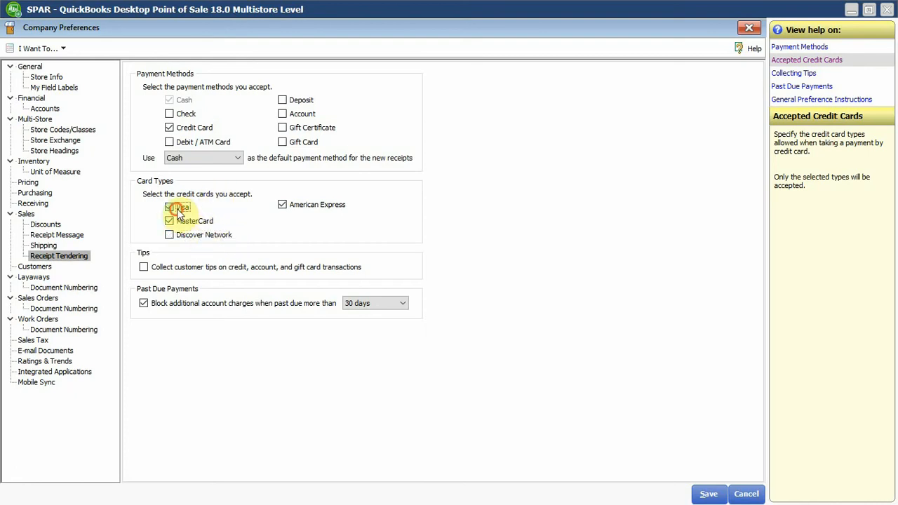
left_click(190, 221)
left_click(283, 204)
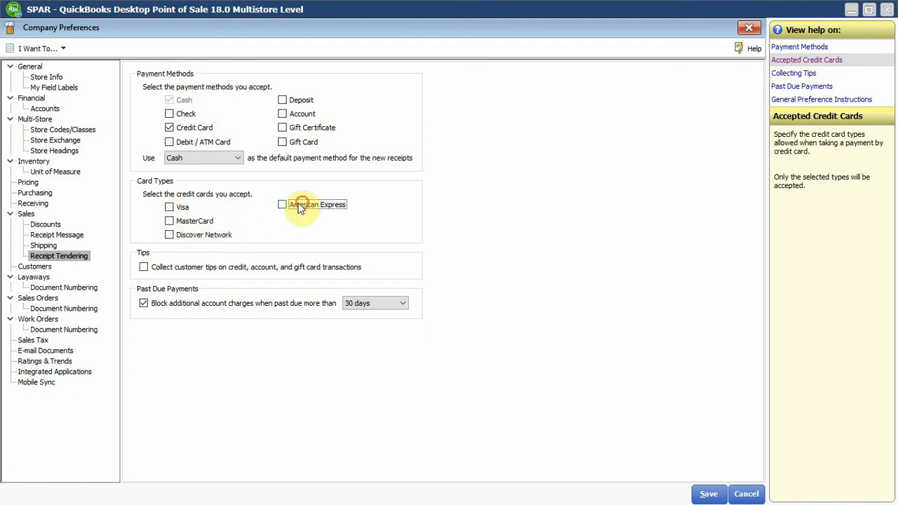
Accept Check instead of Credit Card, save the company preferences, and check the payment methods on a new sales receipt before cancelling it.
left_click(184, 114)
left_click(186, 128)
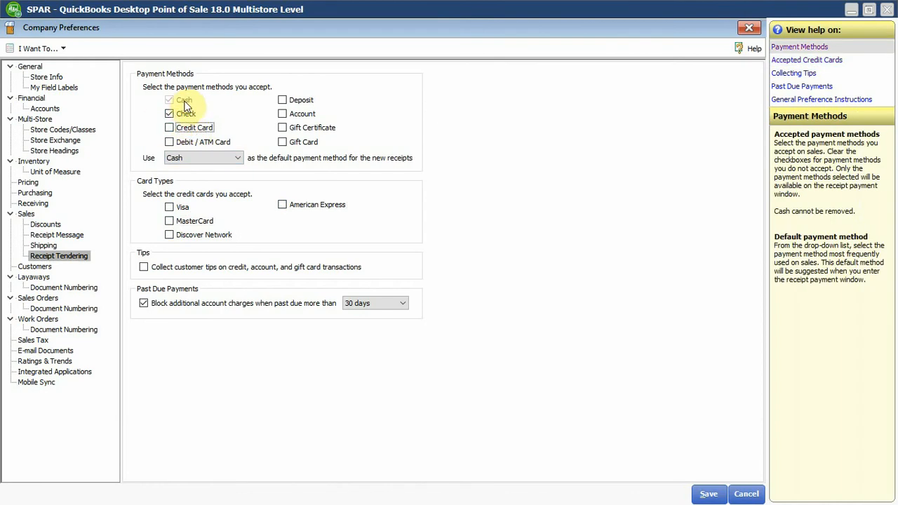
left_click(710, 494)
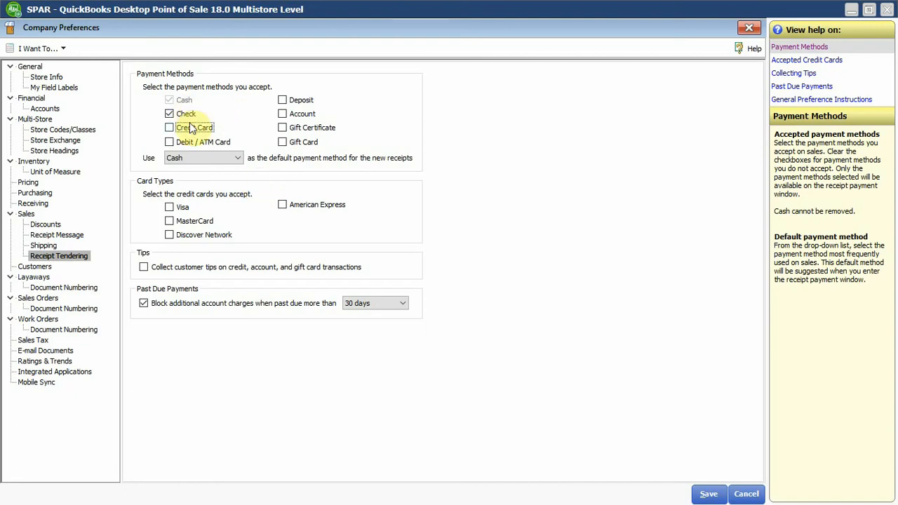
left_click(709, 493)
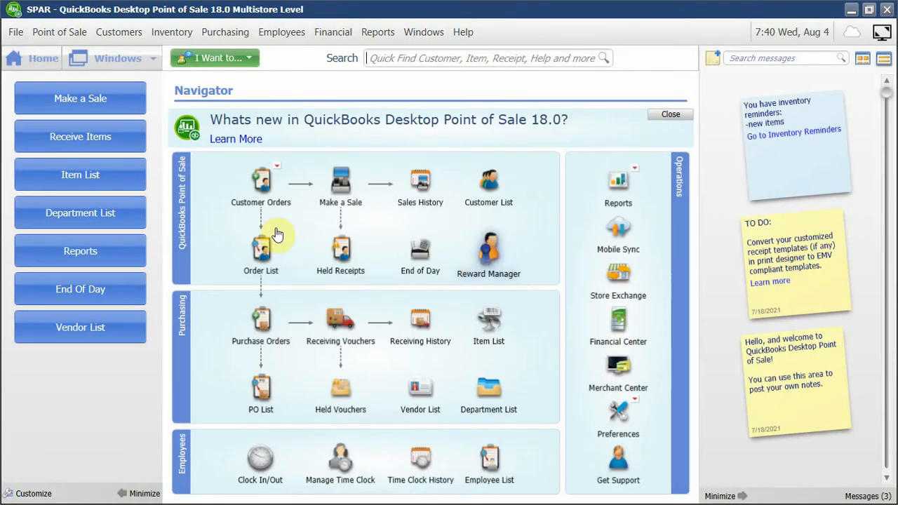
left_click(74, 109)
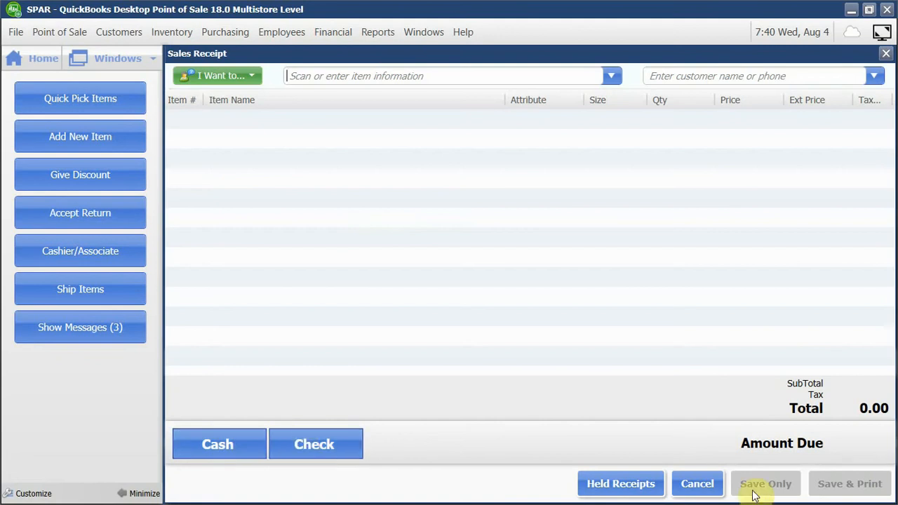
left_click(693, 483)
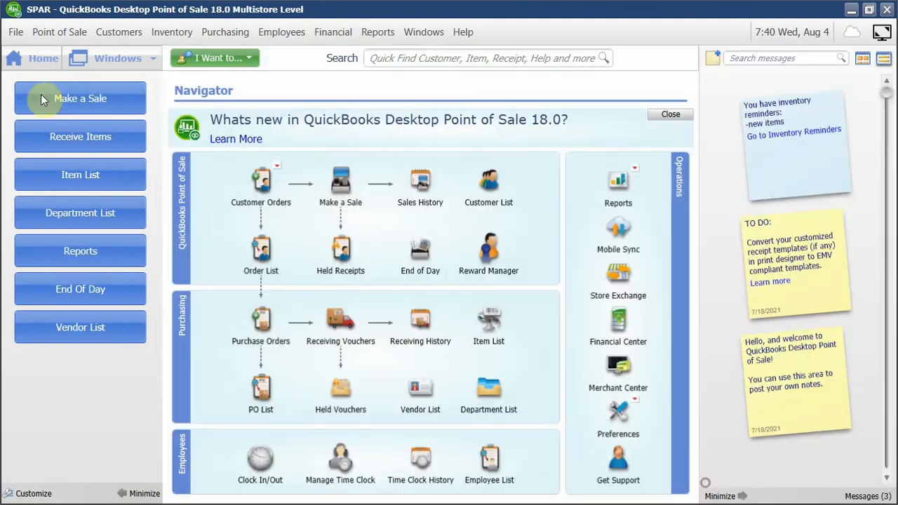
Add Debit / ATM Card and Account to the accepted payment methods in the company's Receipt Tendering preferences and save them.
left_click(15, 33)
mouse_move(70, 139)
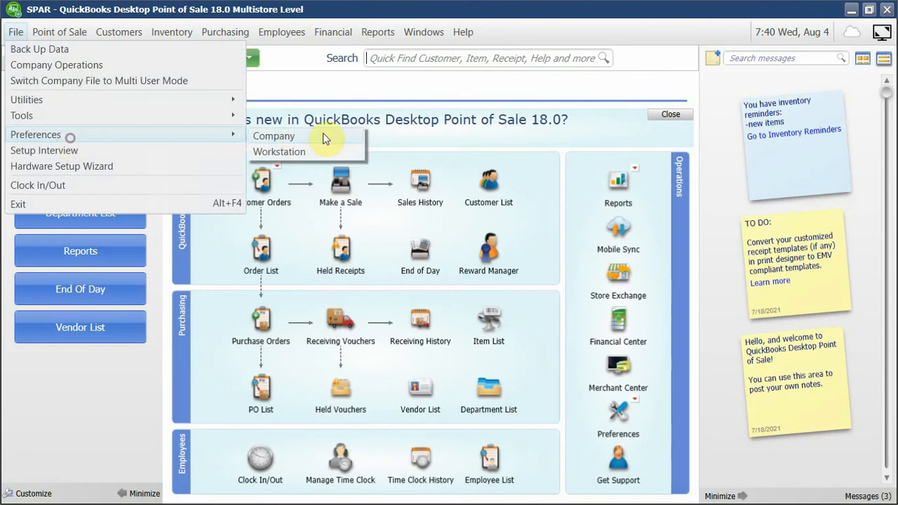
left_click(323, 132)
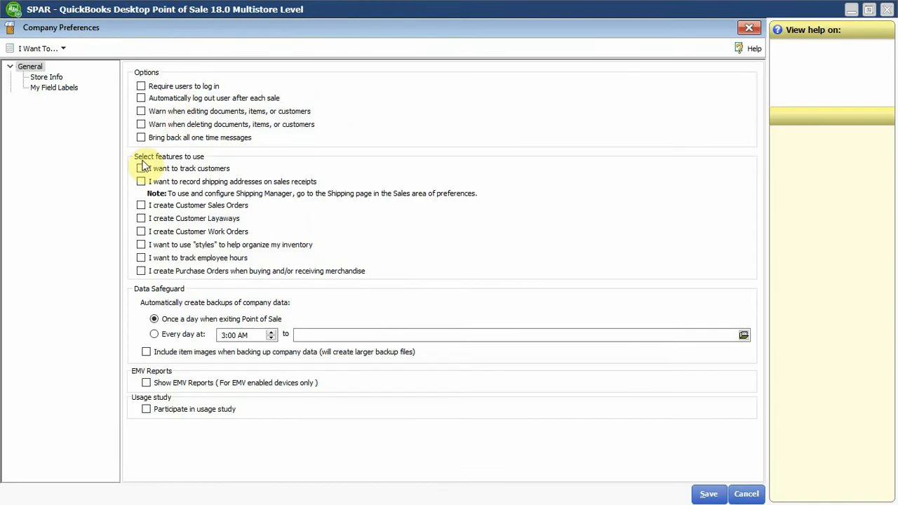
left_click(62, 257)
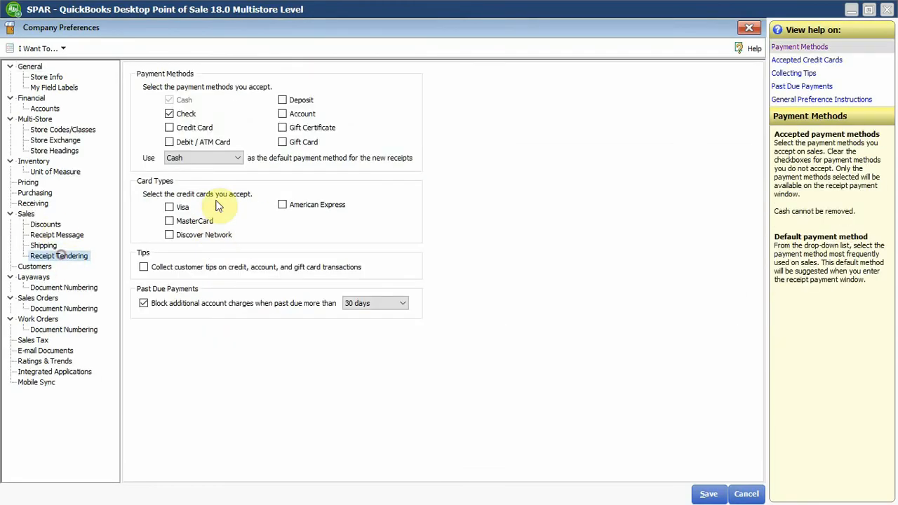
left_click(198, 142)
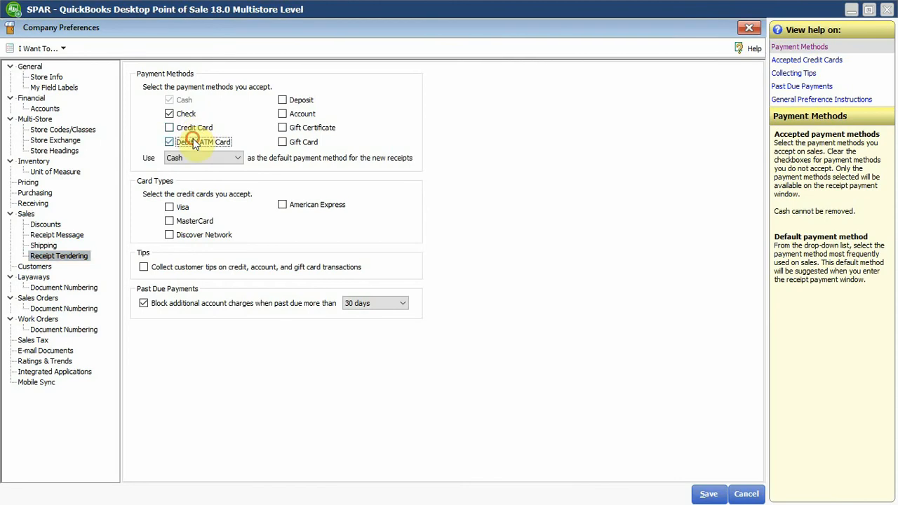
left_click(300, 115)
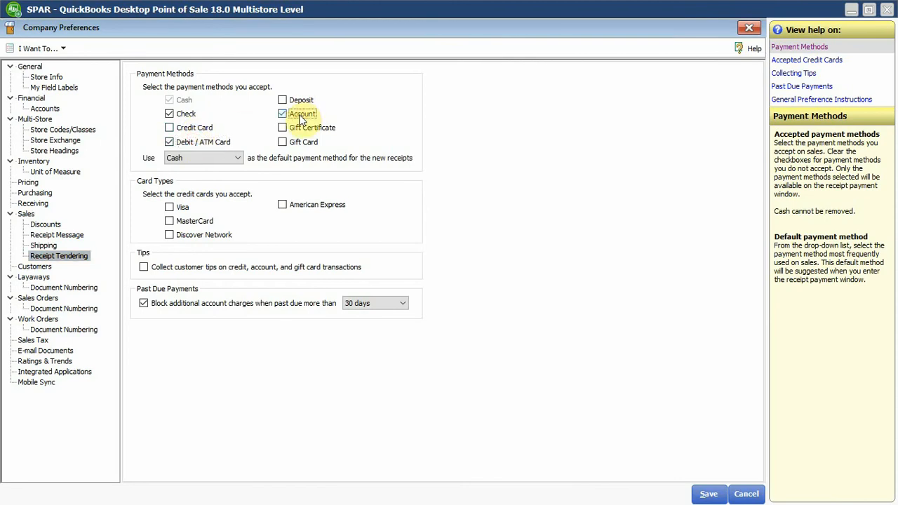
left_click(718, 495)
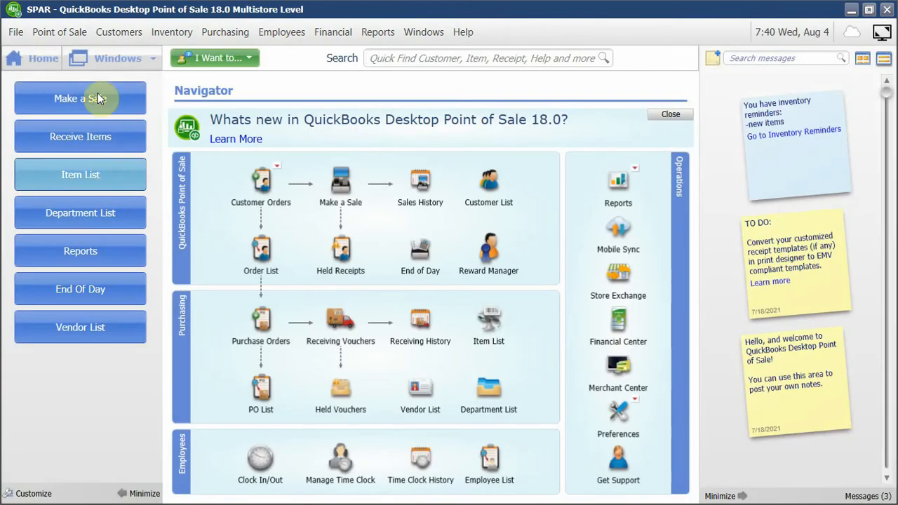
Check the payment methods on a new sales receipt, then choose No for accepting credit and debit cards in the Setup Interview and finish it.
left_click(94, 97)
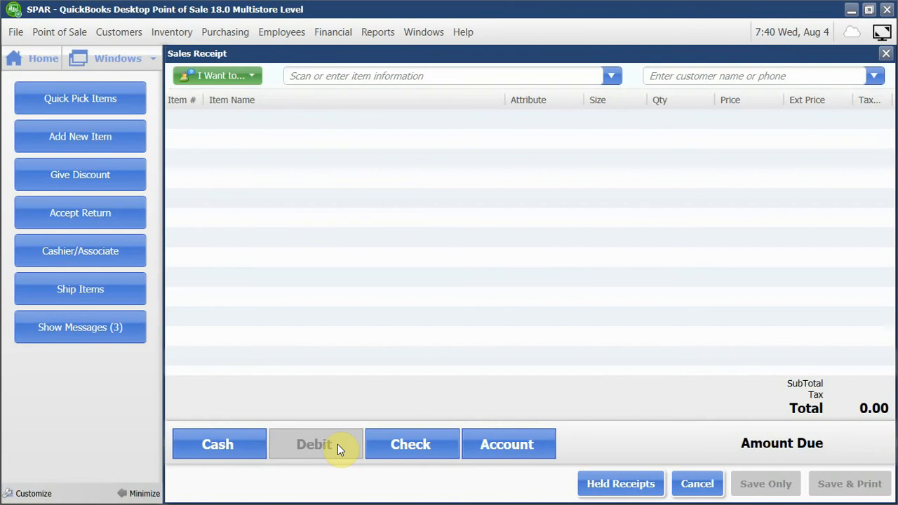
left_click(16, 32)
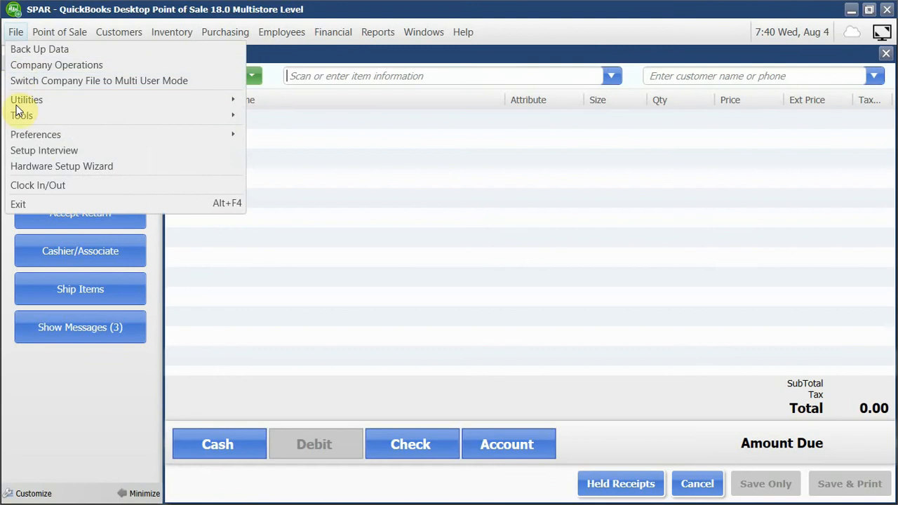
left_click(37, 152)
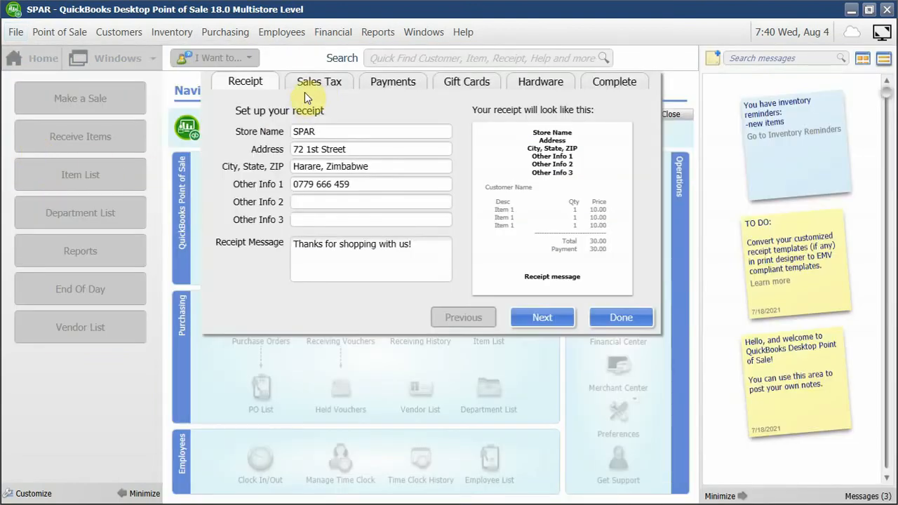
left_click(387, 82)
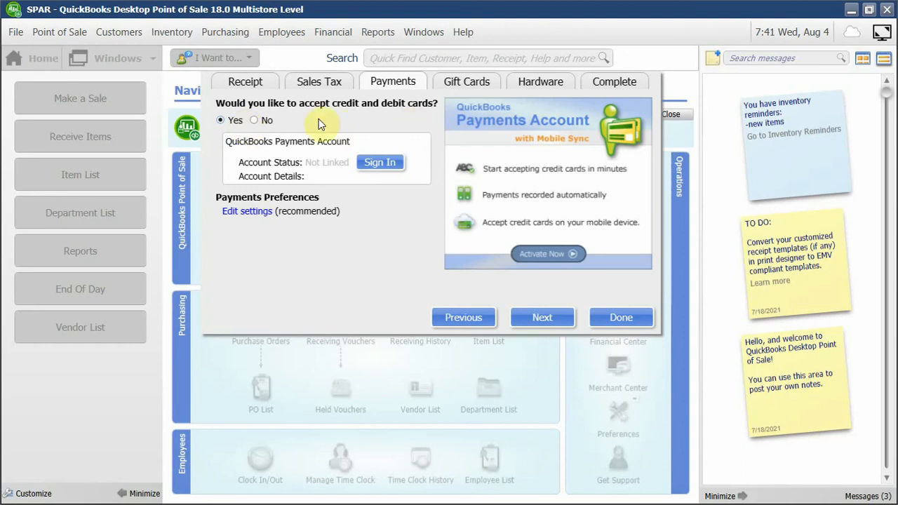
left_click(266, 121)
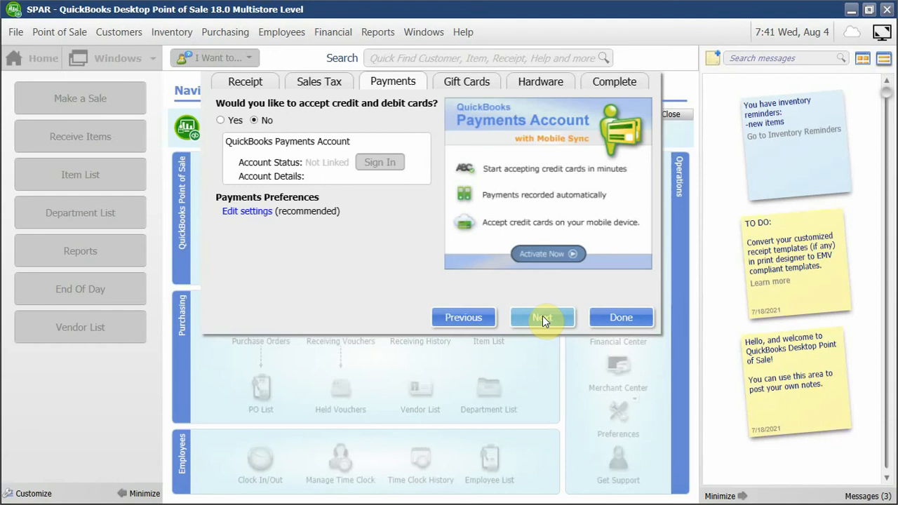
left_click(236, 122)
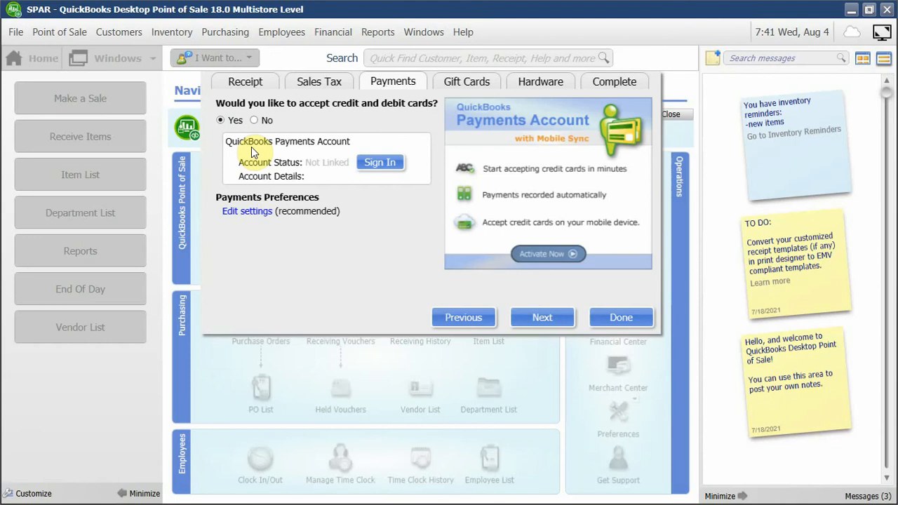
left_click(262, 120)
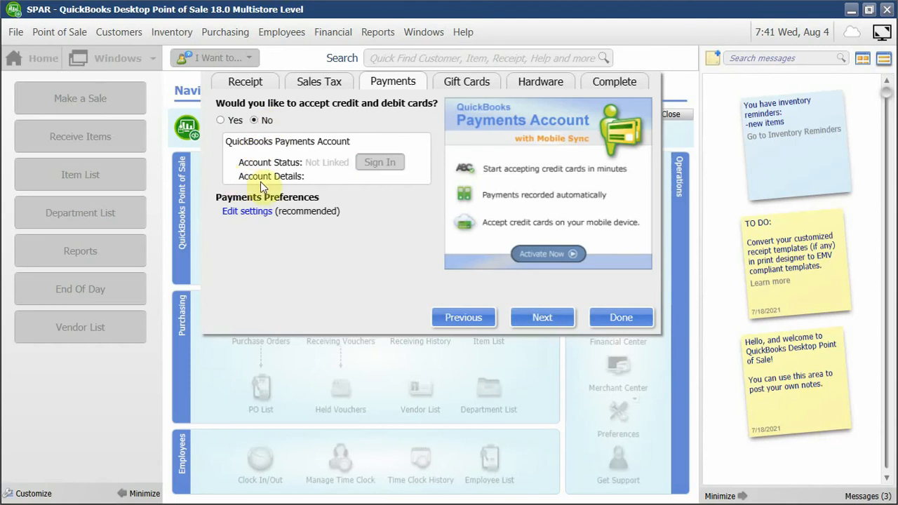
left_click(614, 317)
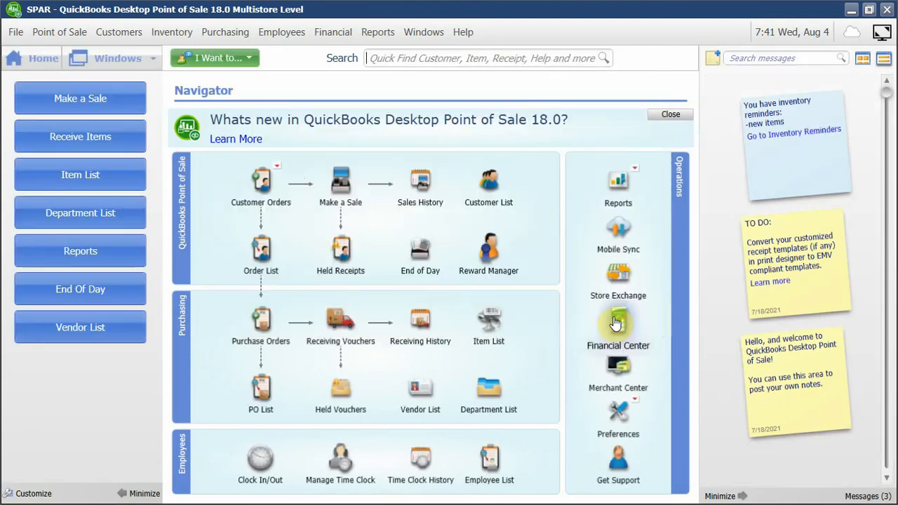
Start a new sales receipt and add Clere Lano and Glycerine 400ml from the full item list.
left_click(65, 95)
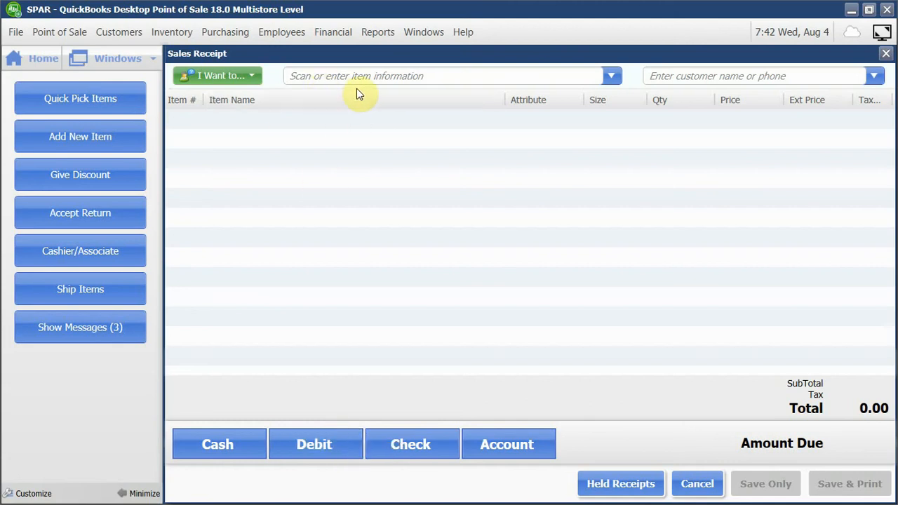
left_click(99, 108)
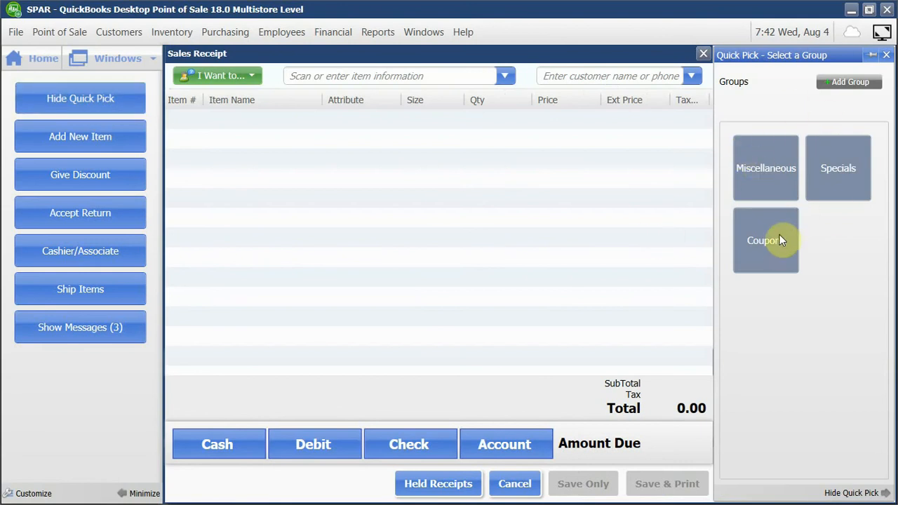
left_click(888, 56)
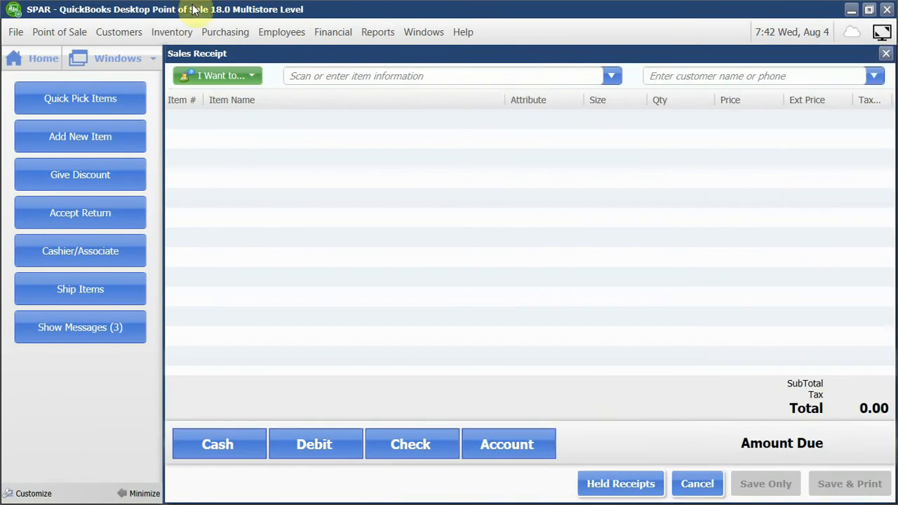
left_click(608, 77)
scroll(393, 184, "down", 3)
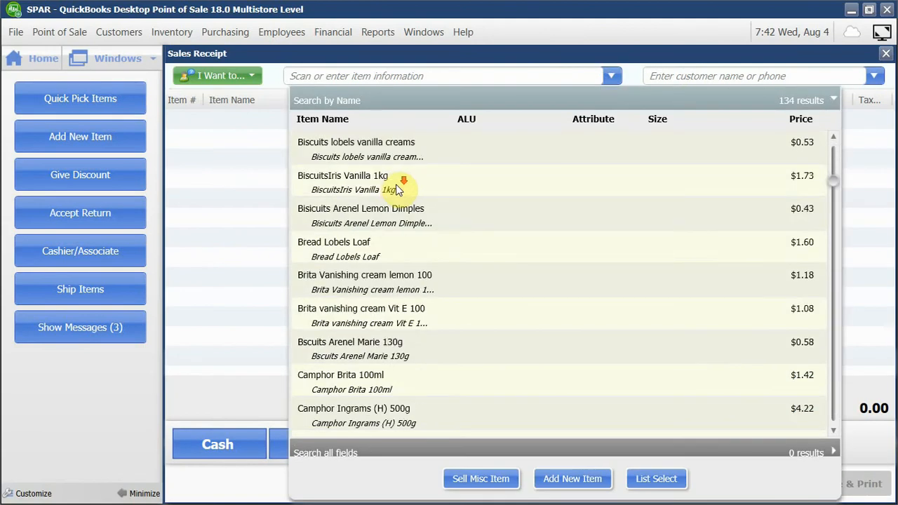
scroll(396, 189, "down", 10)
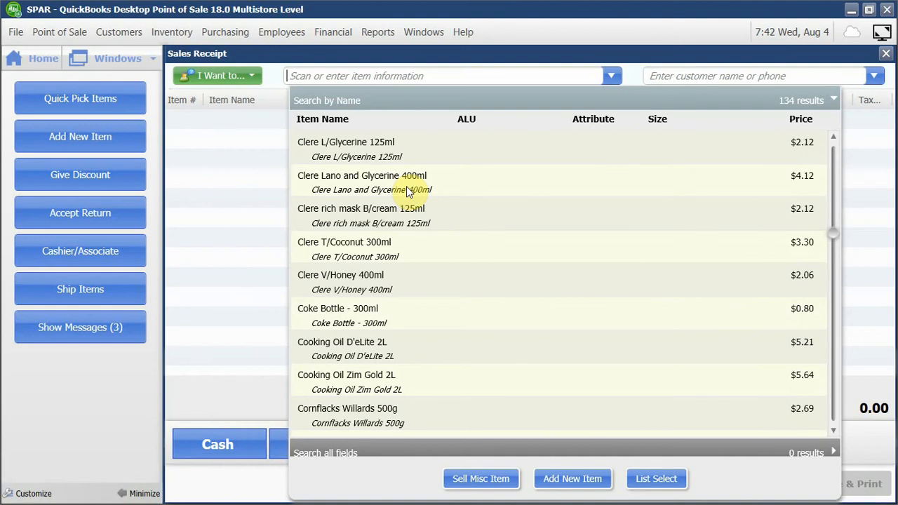
left_click(394, 176)
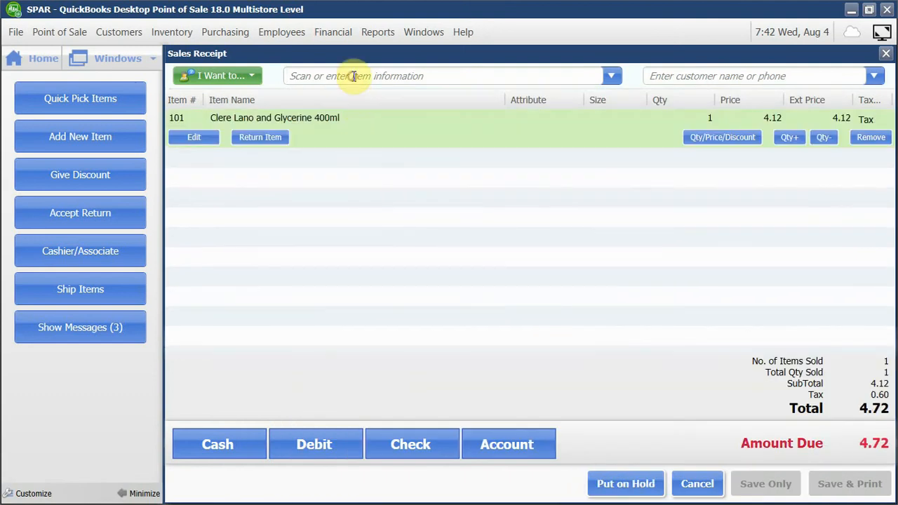
Add Snacks Boom 20g*20*1pack, Coke Bottle - 300ml and item number 134, Toothpaste colgate dental cream, to the sales receipt.
type("s")
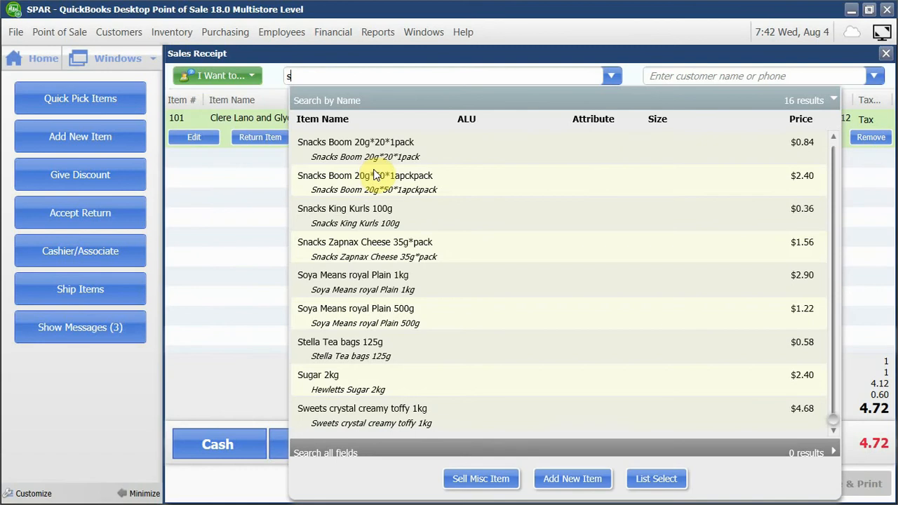
type("na")
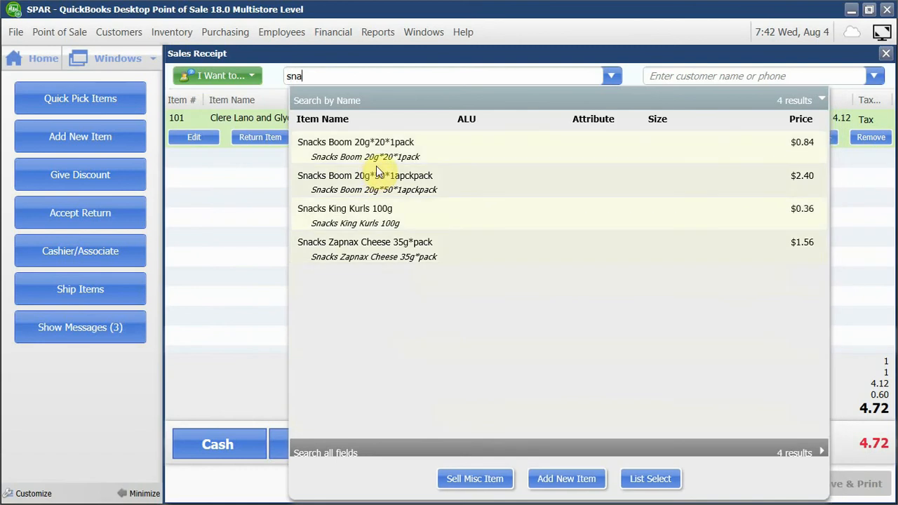
left_click(372, 153)
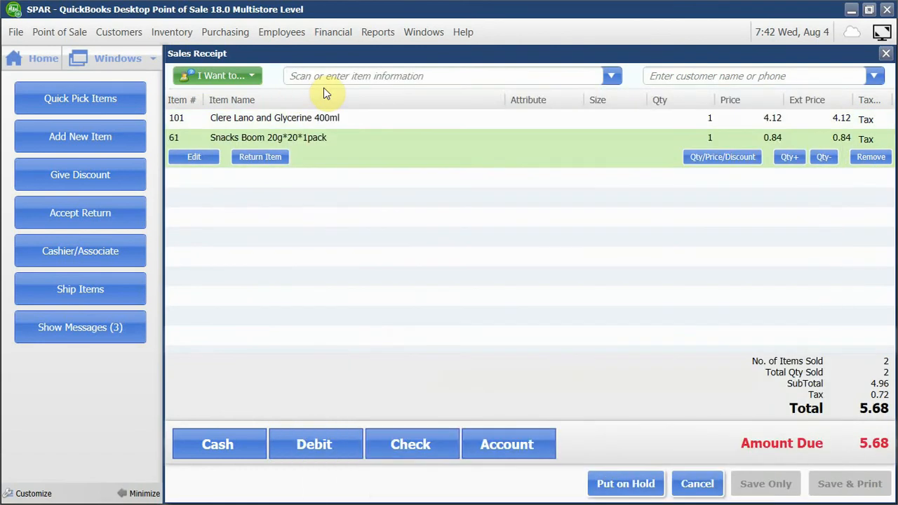
type("cok")
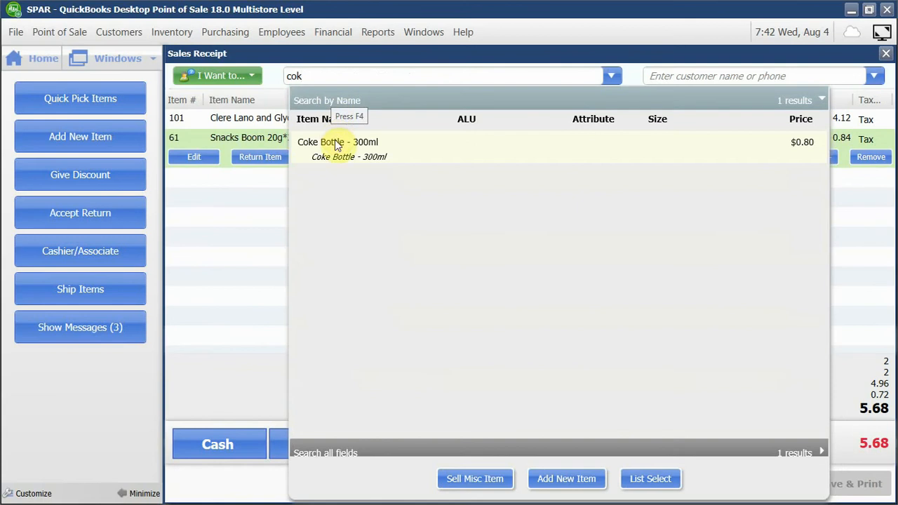
left_click(336, 144)
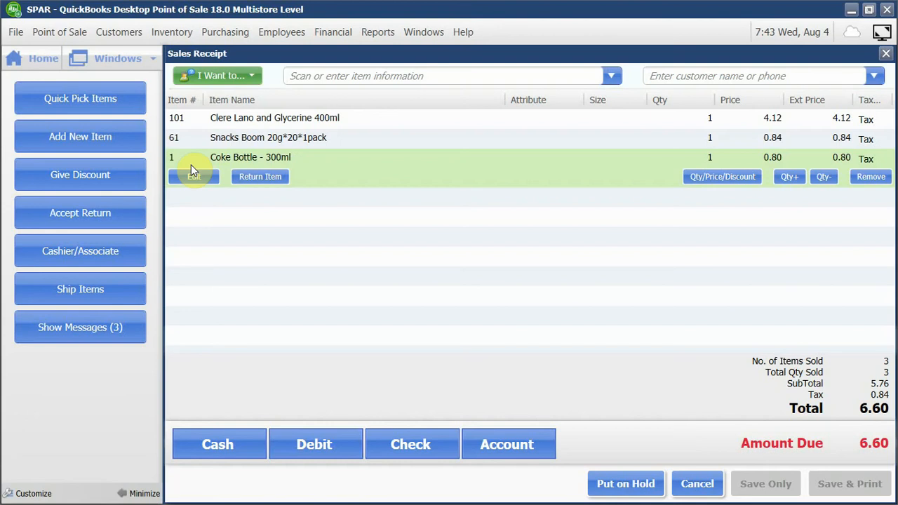
type("134")
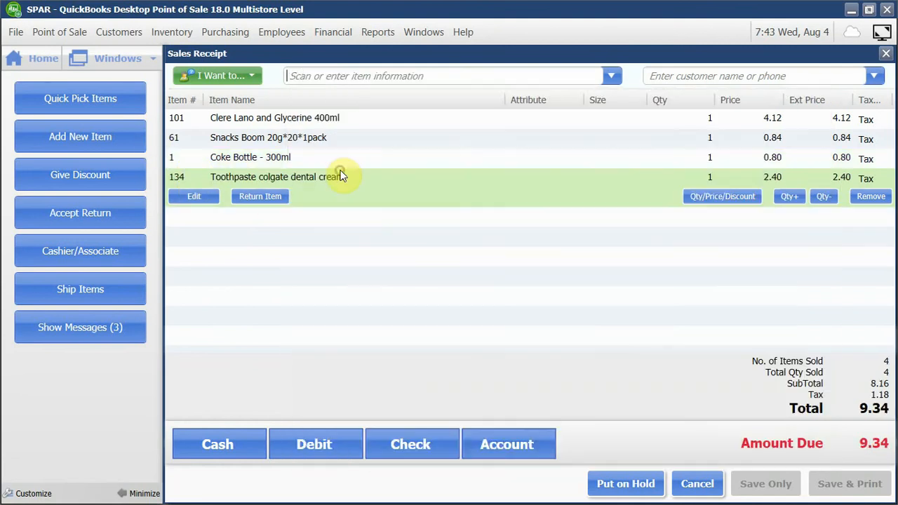
Raise the receipt quantities to 3 for the Colgate toothpaste, 2 for the Coke Bottle and 4 for Snacks Boom.
left_click(341, 176)
left_click(798, 199)
left_click(798, 198)
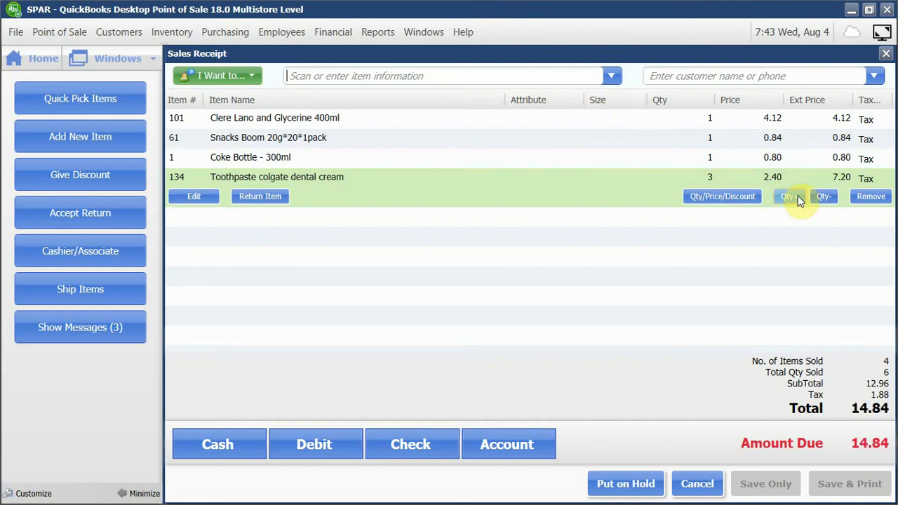
left_click(722, 159)
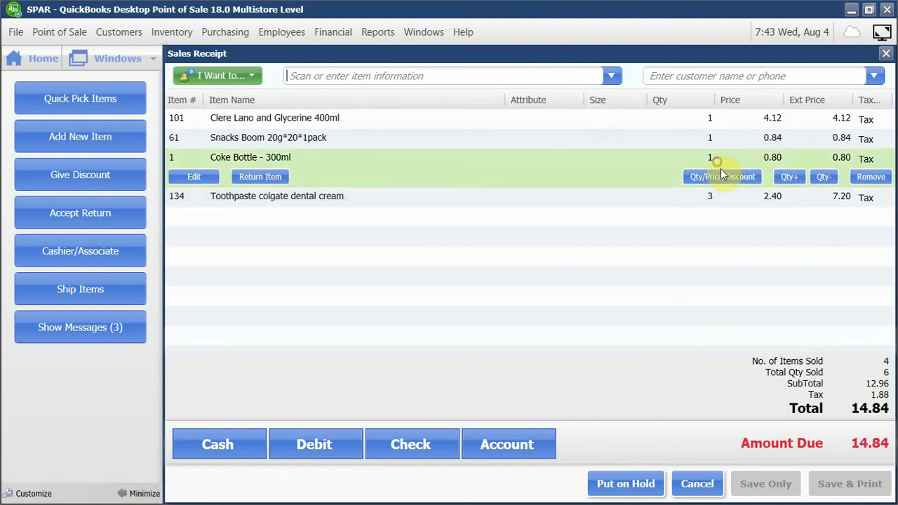
left_click(787, 177)
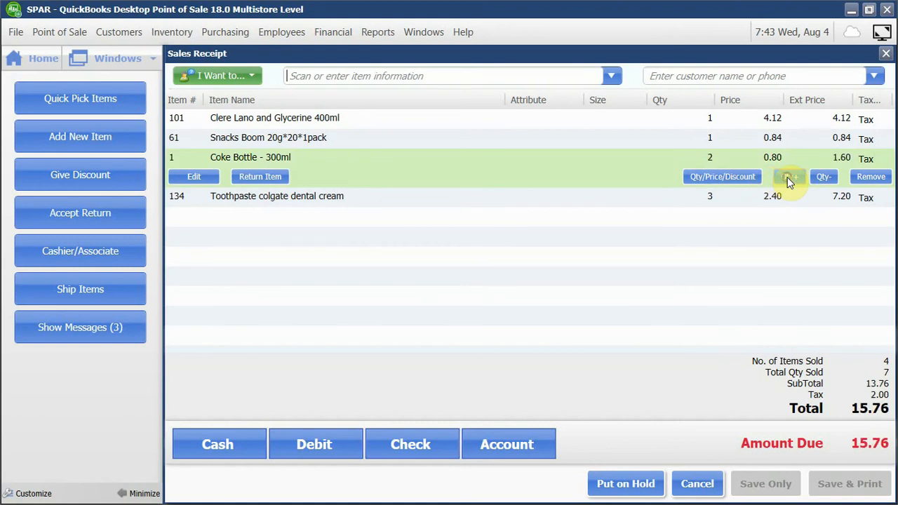
left_click(305, 139)
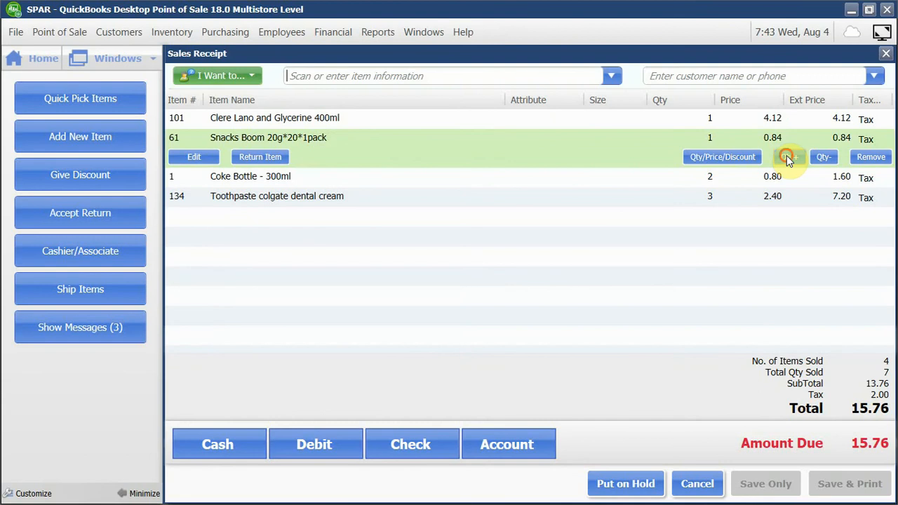
left_click(786, 155)
left_click(786, 156)
left_click(786, 156)
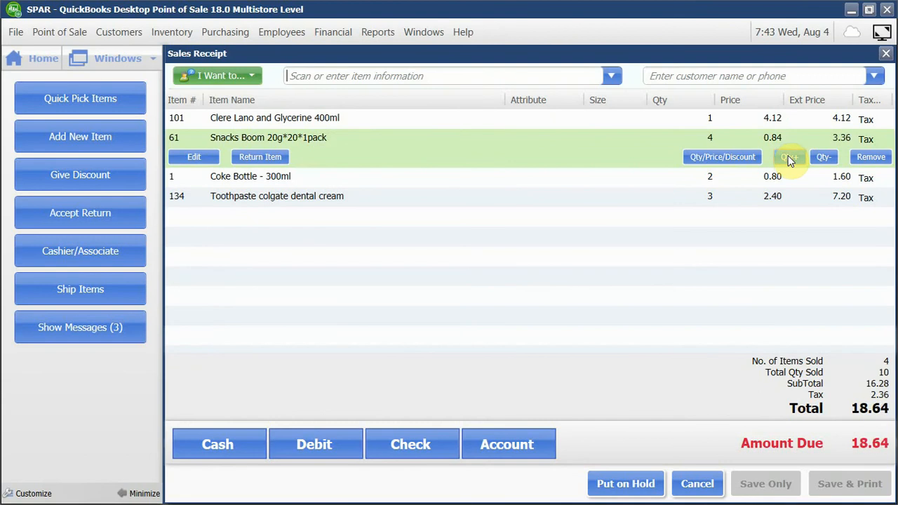
left_click(218, 117)
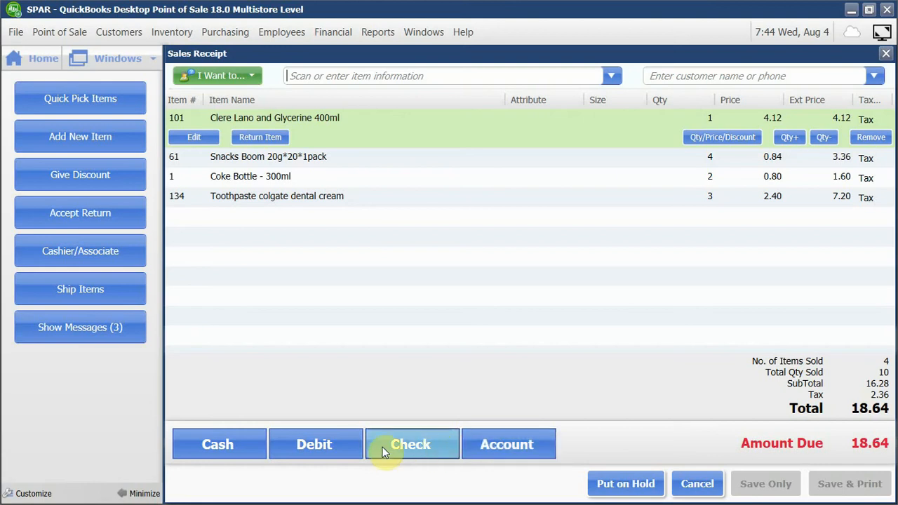
Take the full amount due of 18.64 as a cash payment and save the receipt without printing it.
left_click(259, 436)
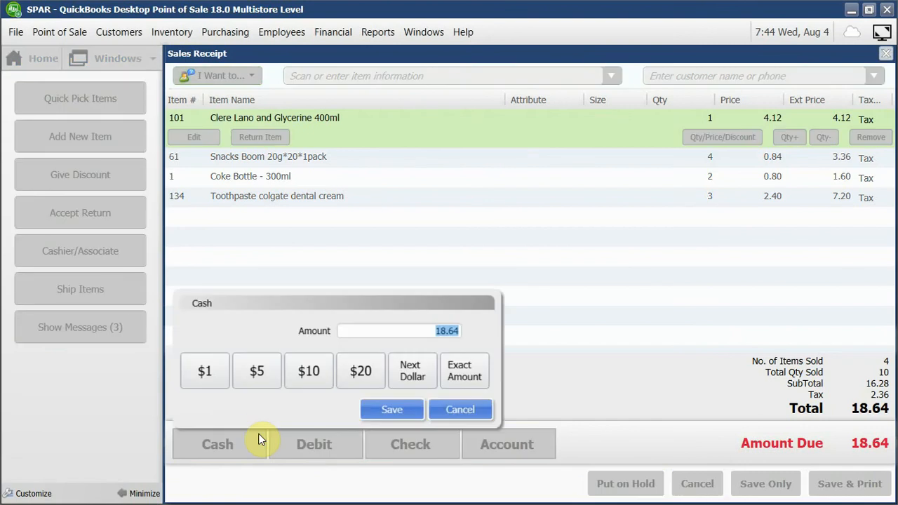
left_click(391, 410)
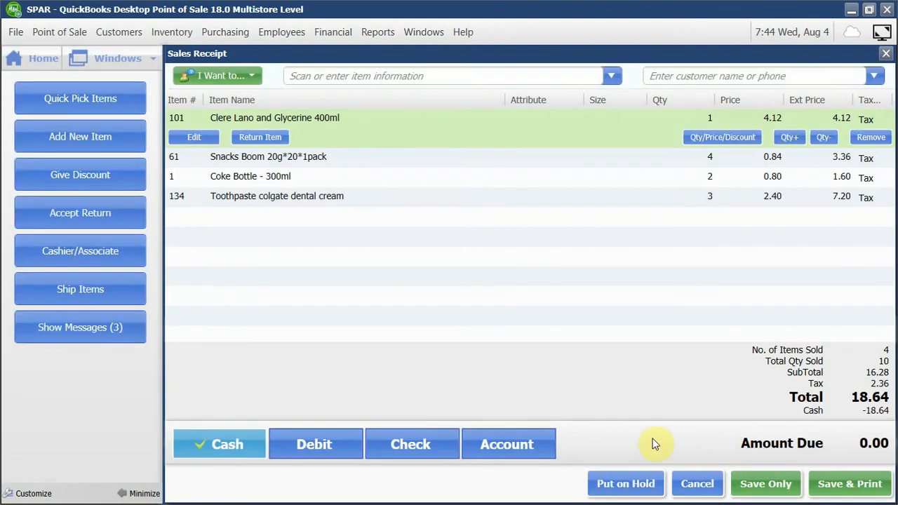
left_click(787, 489)
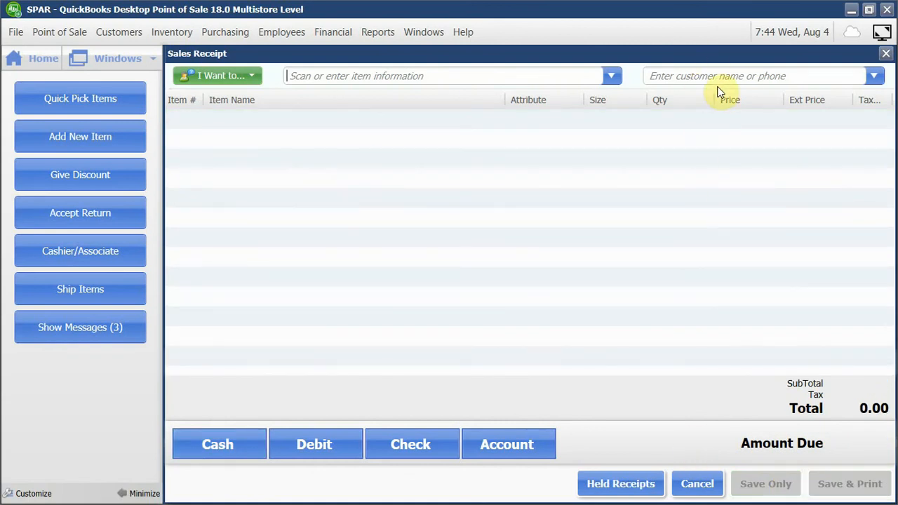
Add Fanta Bottle - 300ml to the new sales receipt without assigning a customer.
left_click(875, 77)
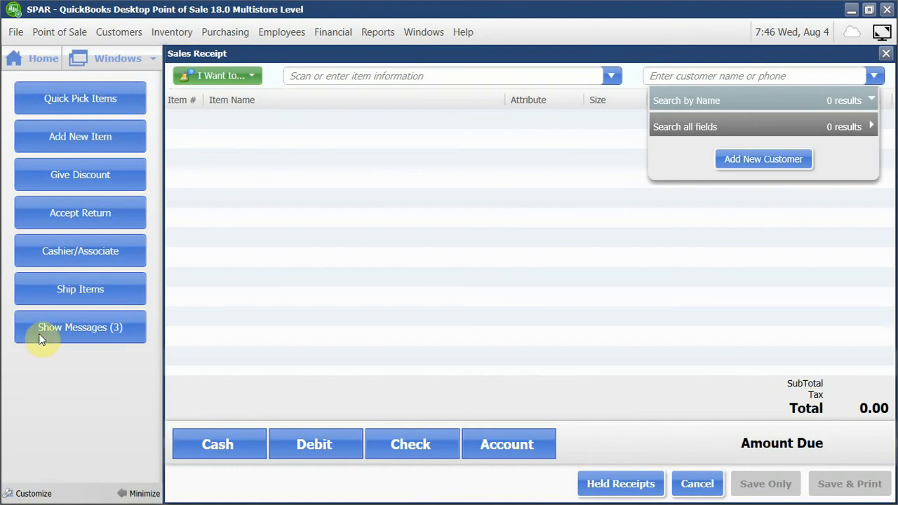
left_click(248, 121)
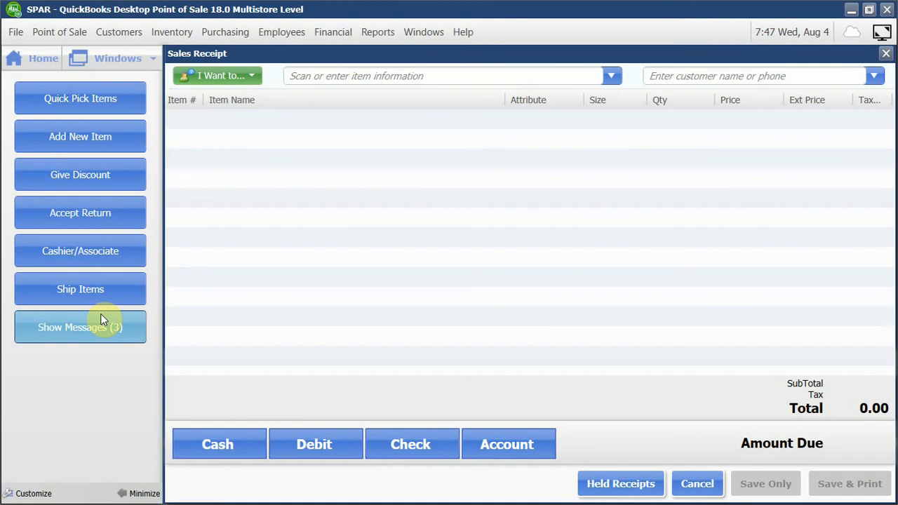
left_click(399, 79)
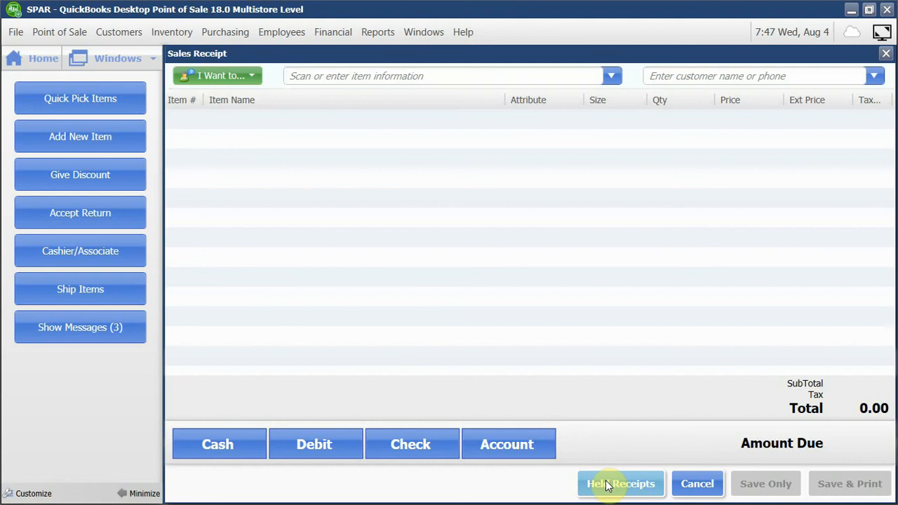
type("f")
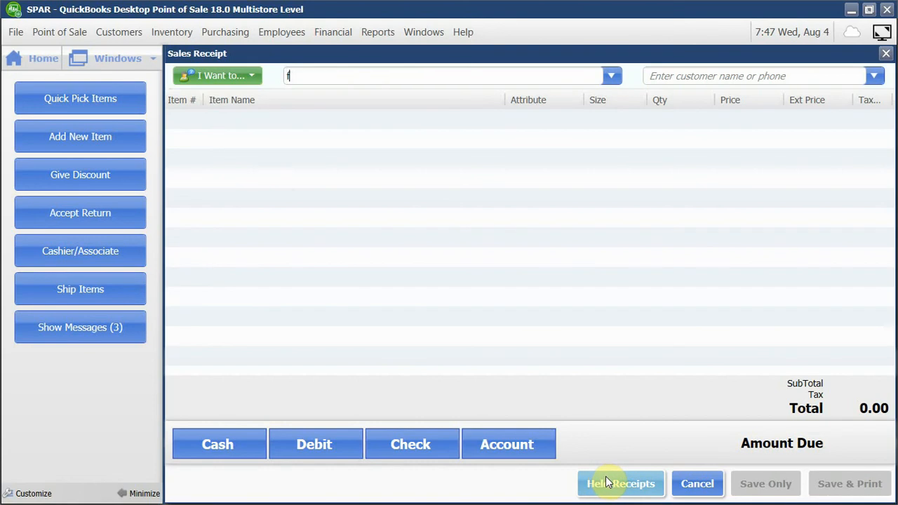
left_click(342, 144)
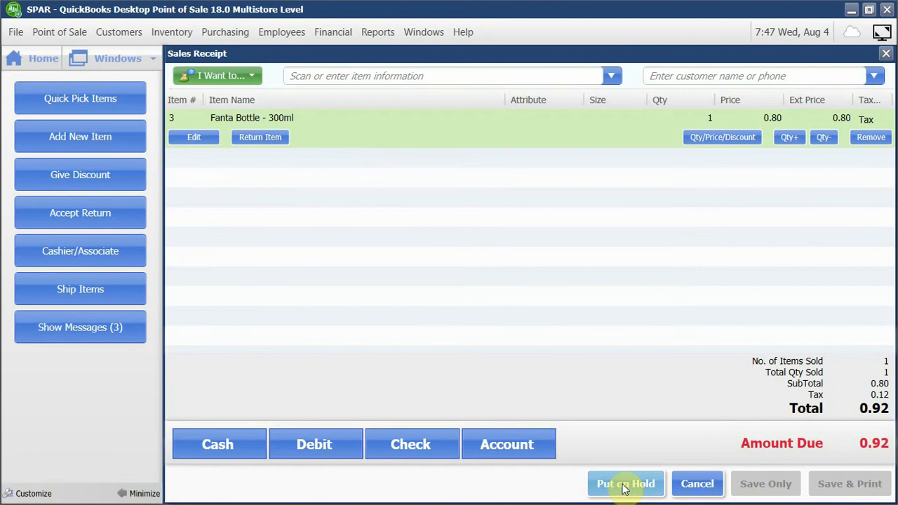
left_click(208, 75)
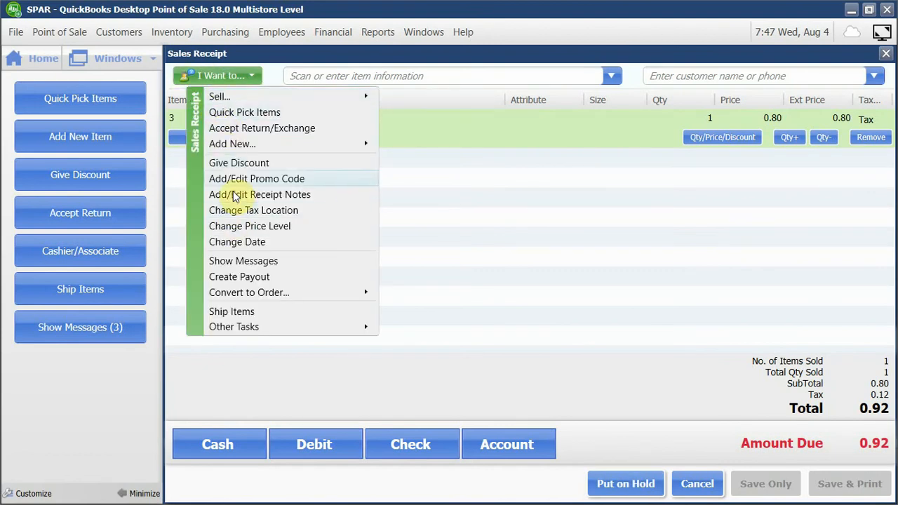
mouse_move(244, 145)
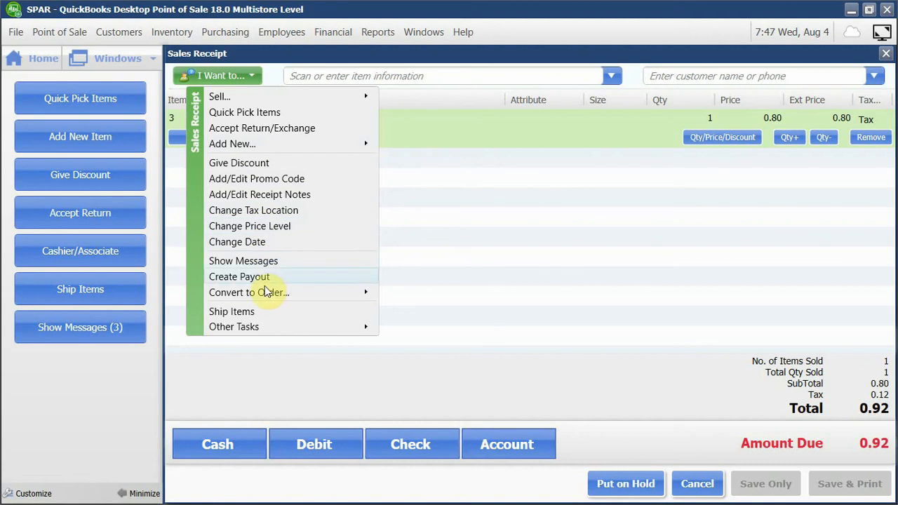
mouse_move(267, 298)
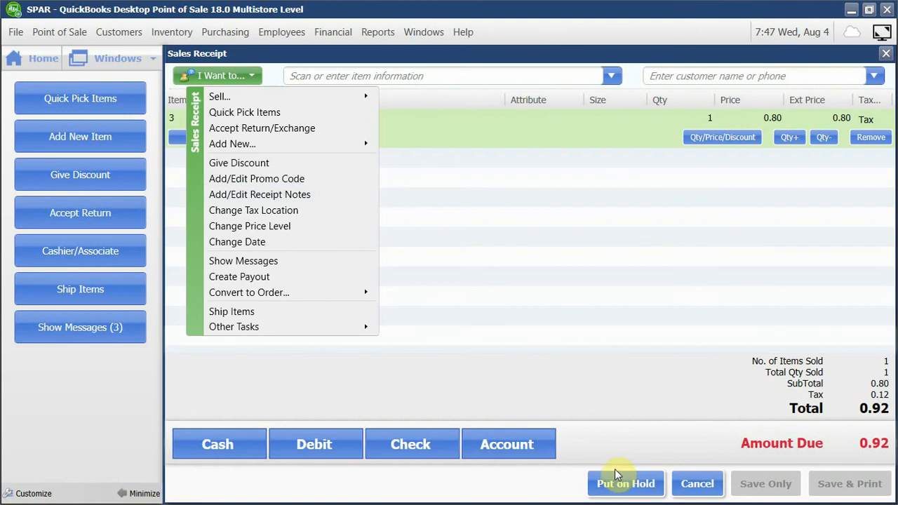
left_click(567, 288)
left_click(251, 77)
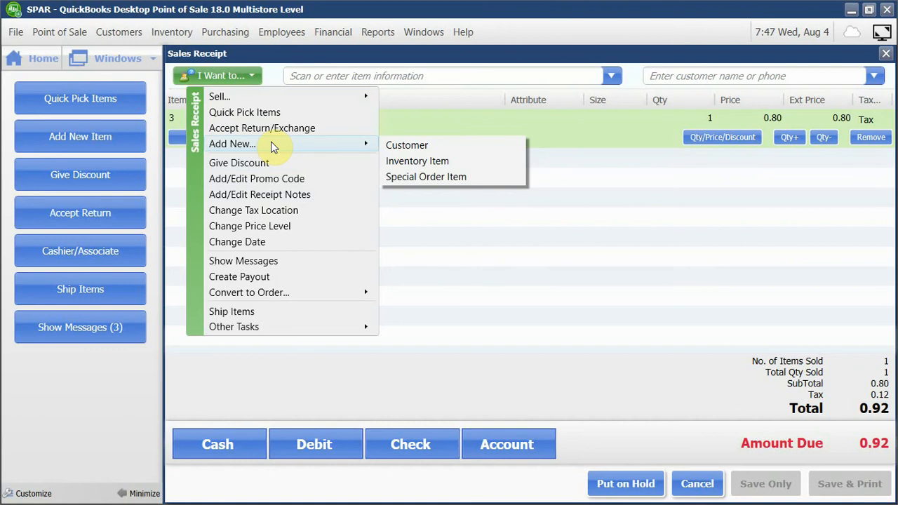
left_click(271, 201)
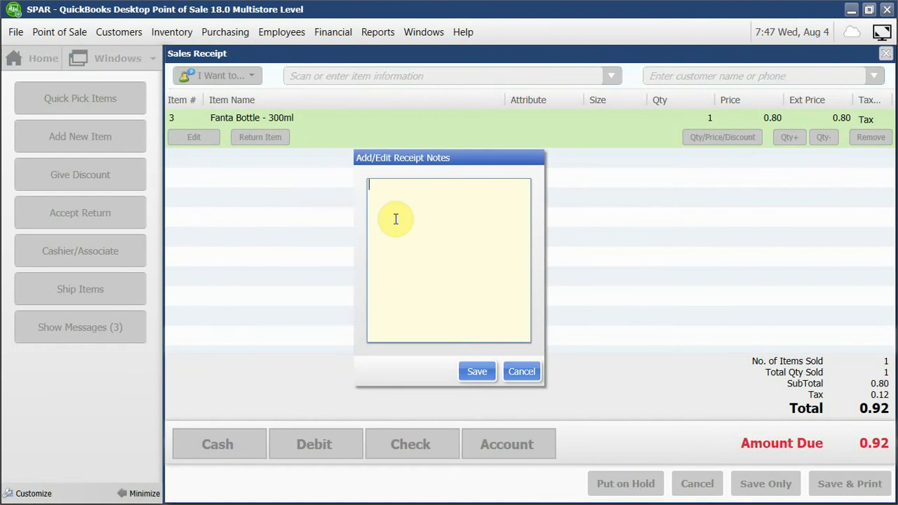
type("Cust")
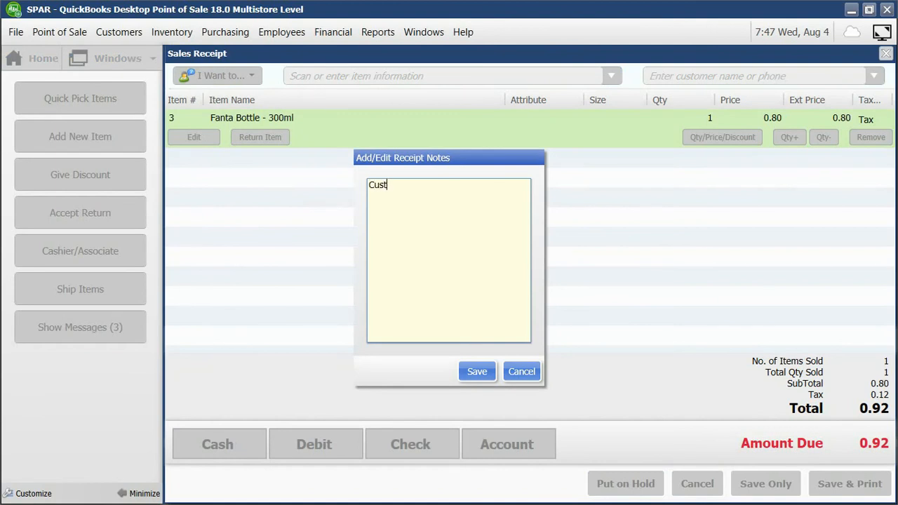
type("omer")
key("BackSpace")
key("BackSpace")
key("BackSpace")
key("BackSpace")
key("BackSpace")
key("BackSpace")
key("BackSpace")
key("BackSpace")
left_click(512, 369)
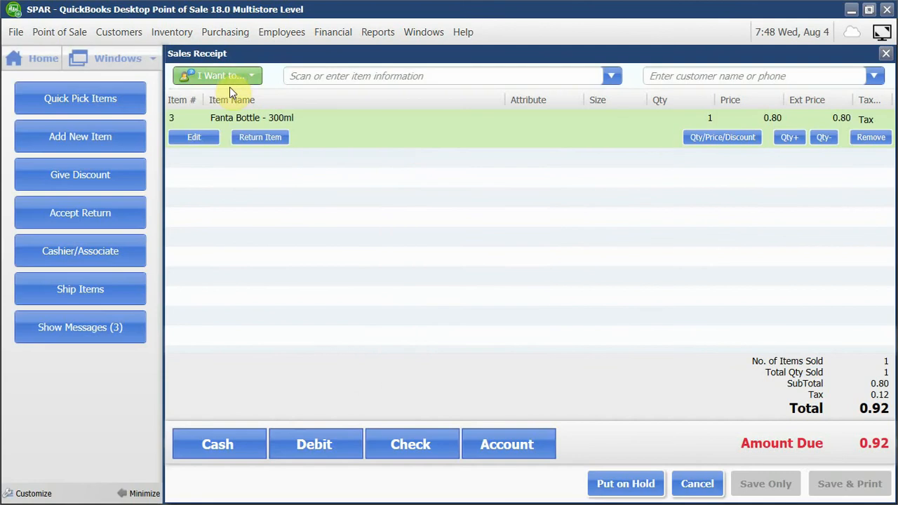
Start a cash payout with Sysadmin as the cashier and an amount of 20.
left_click(234, 85)
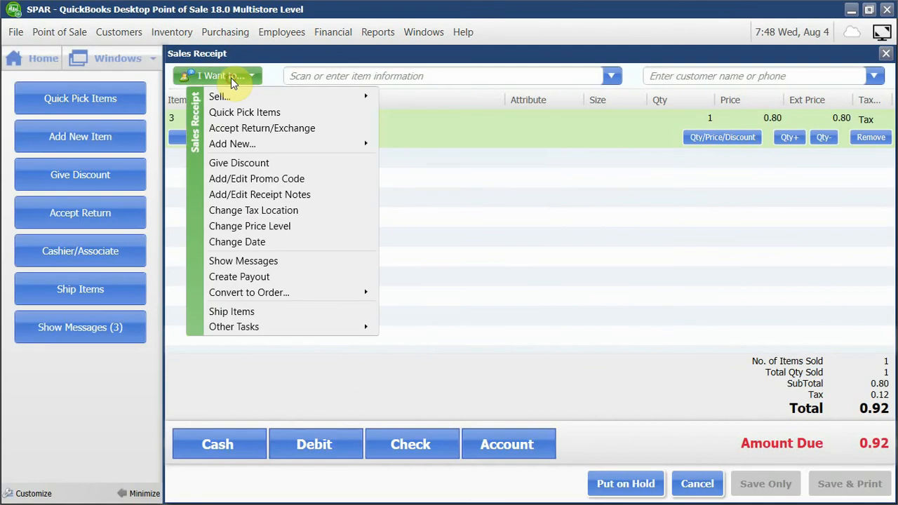
left_click(261, 278)
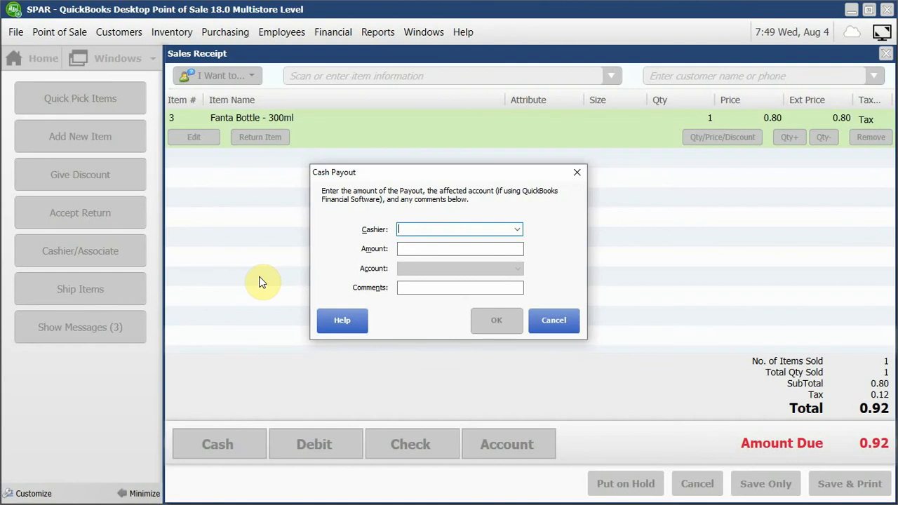
left_click(515, 230)
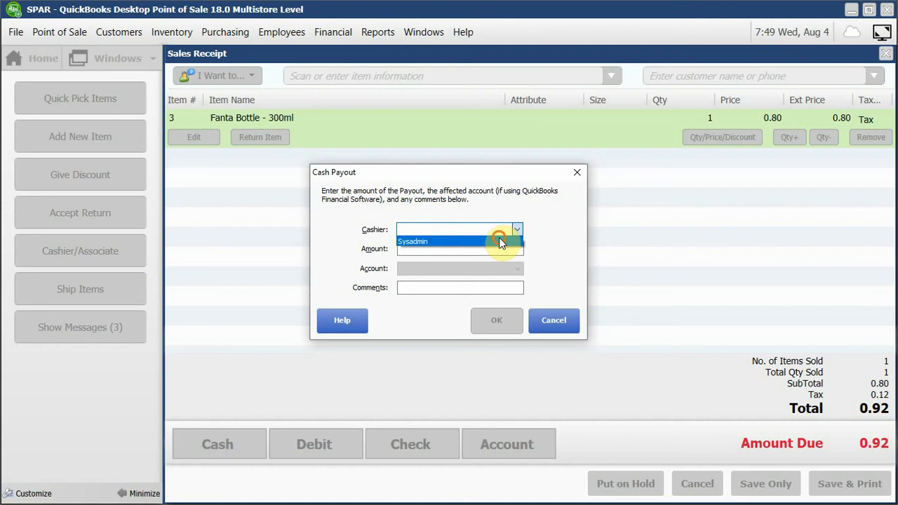
left_click(499, 240)
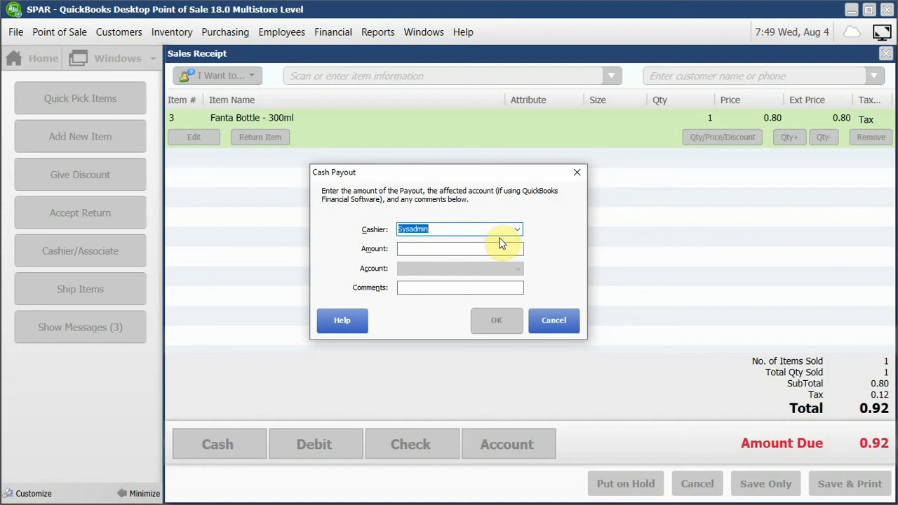
left_click(441, 250)
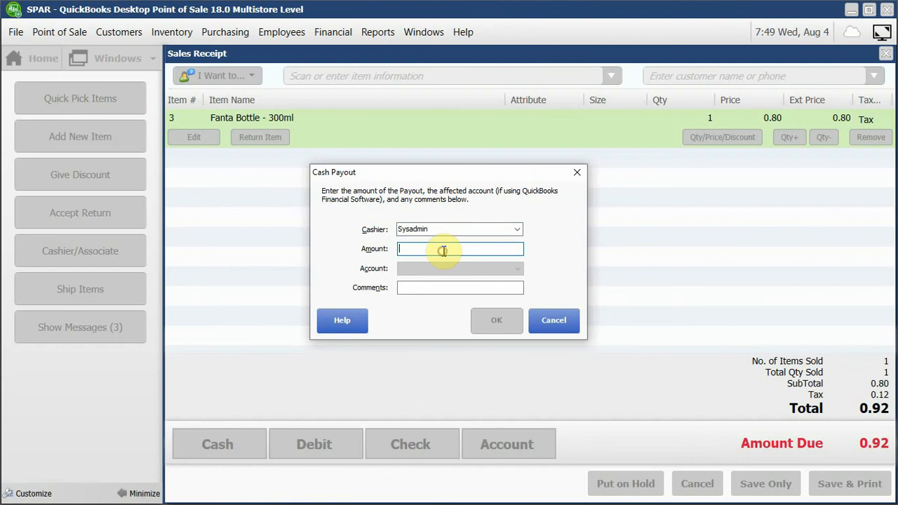
type("2")
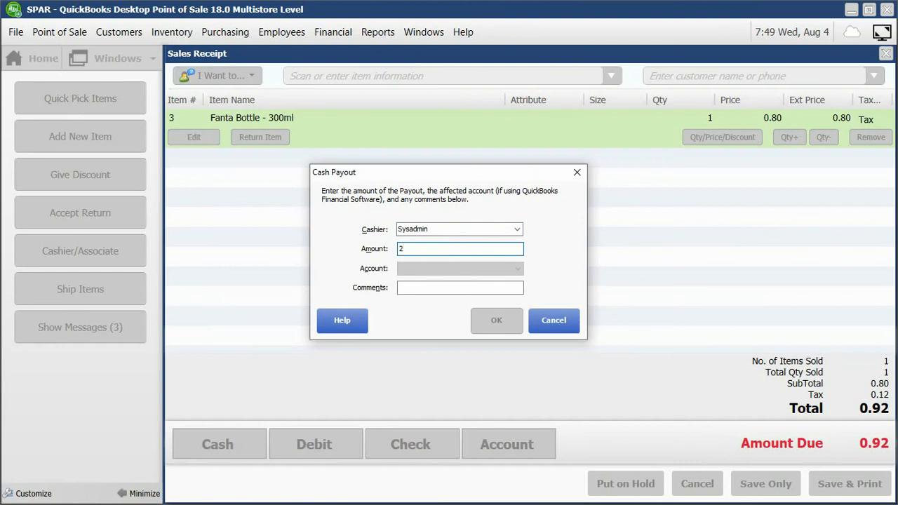
type("0")
Enter "Fuel AEU0132" as the payout's comment and record the payout.
left_click(432, 288)
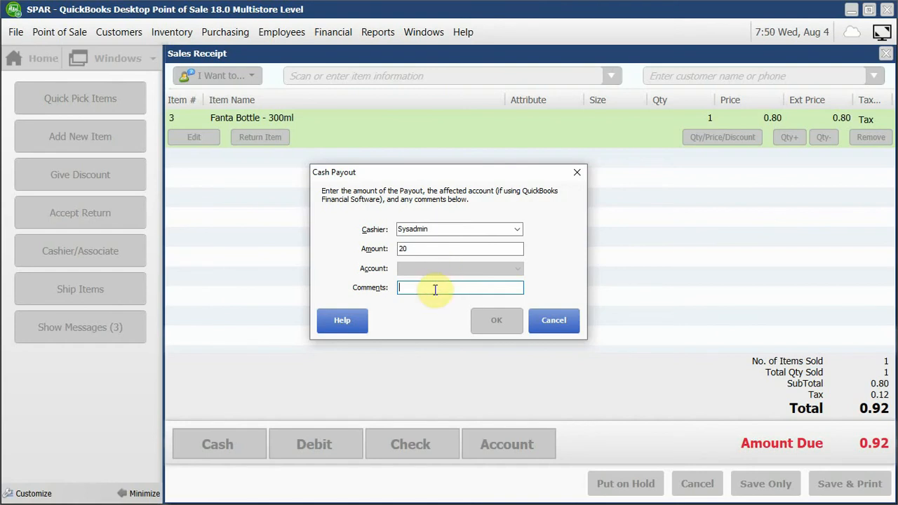
type("F")
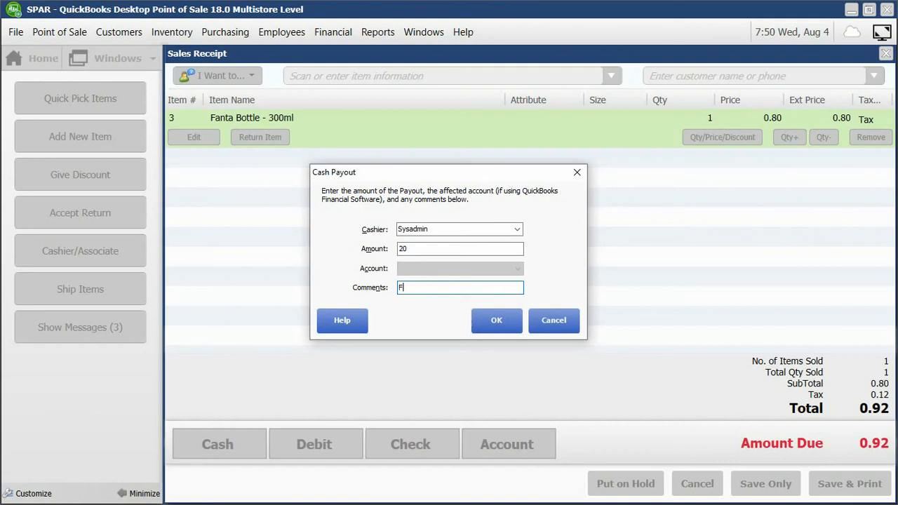
type("uel AEU0132")
left_click(498, 329)
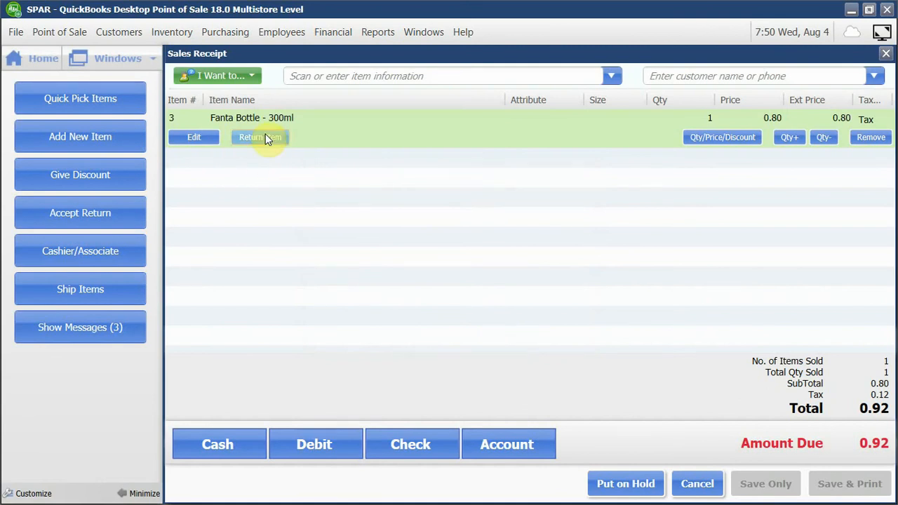
Add the Create Payout task to the sales receipt's shortcut buttons.
left_click(237, 79)
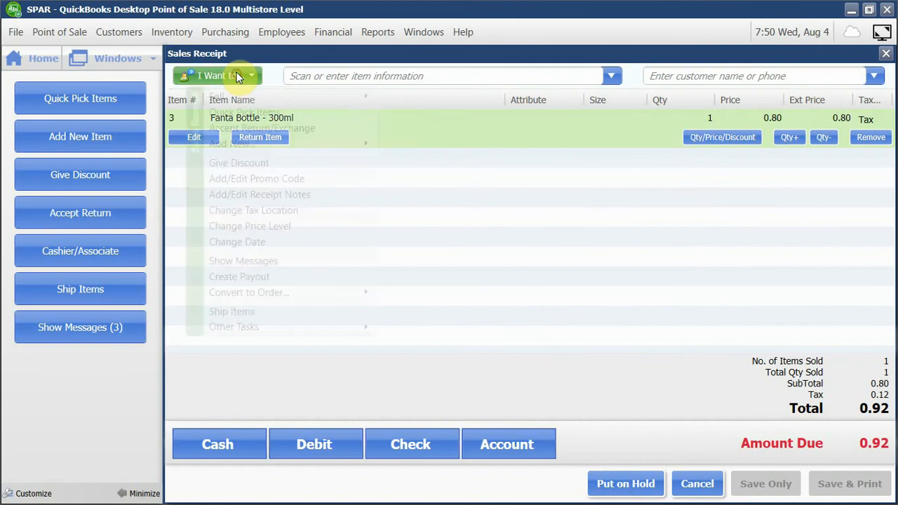
left_click(416, 216)
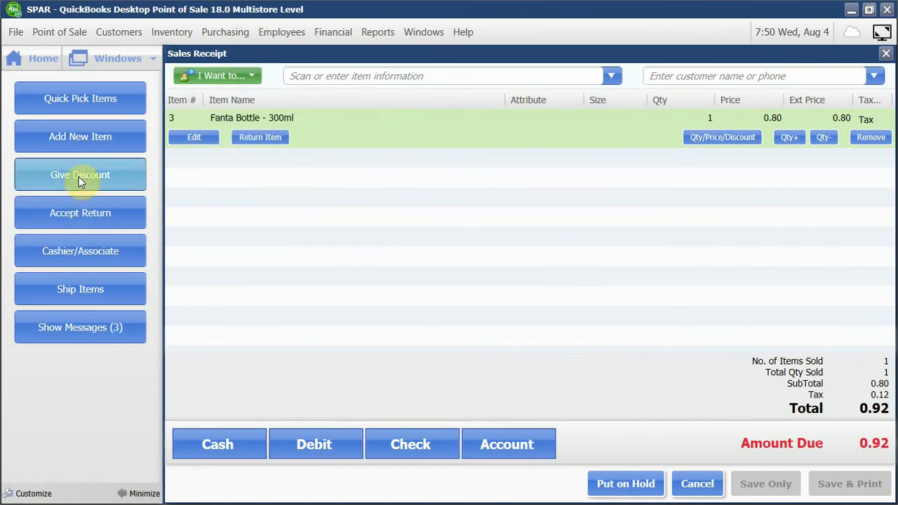
left_click(27, 494)
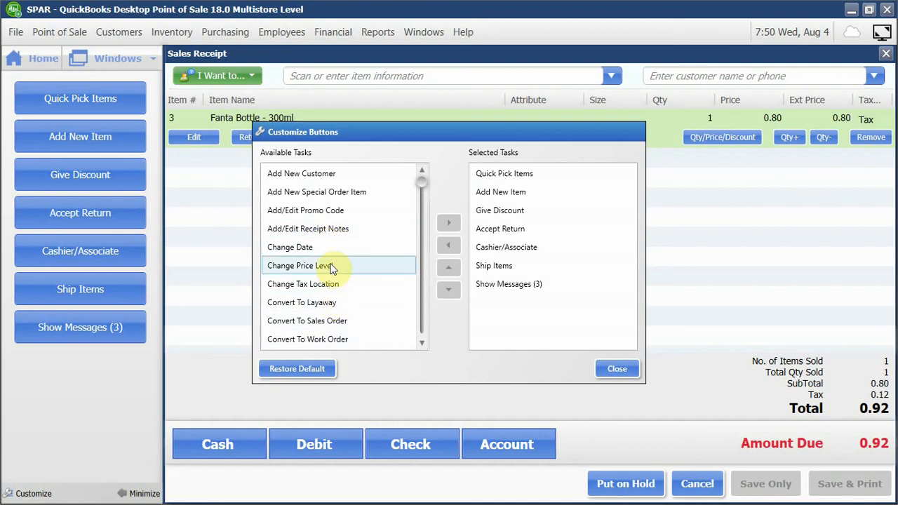
scroll(332, 253, "down", 2)
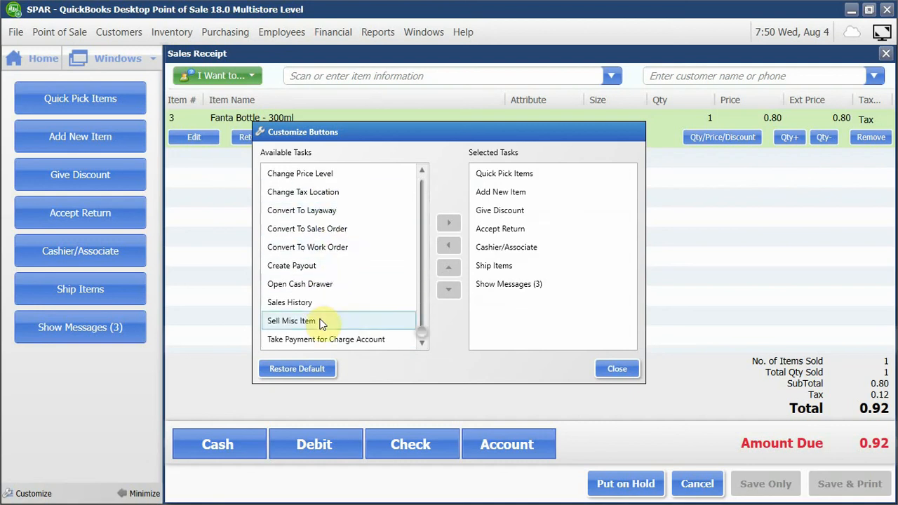
left_click(298, 267)
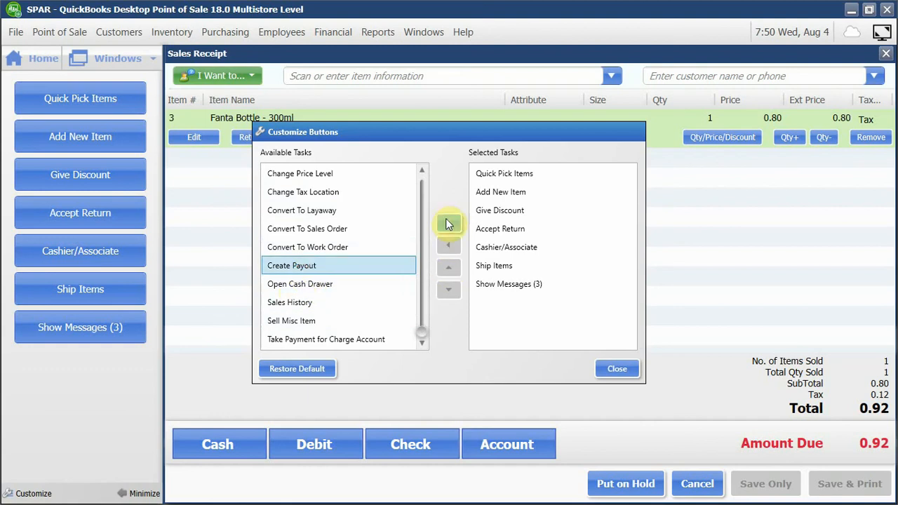
left_click(448, 223)
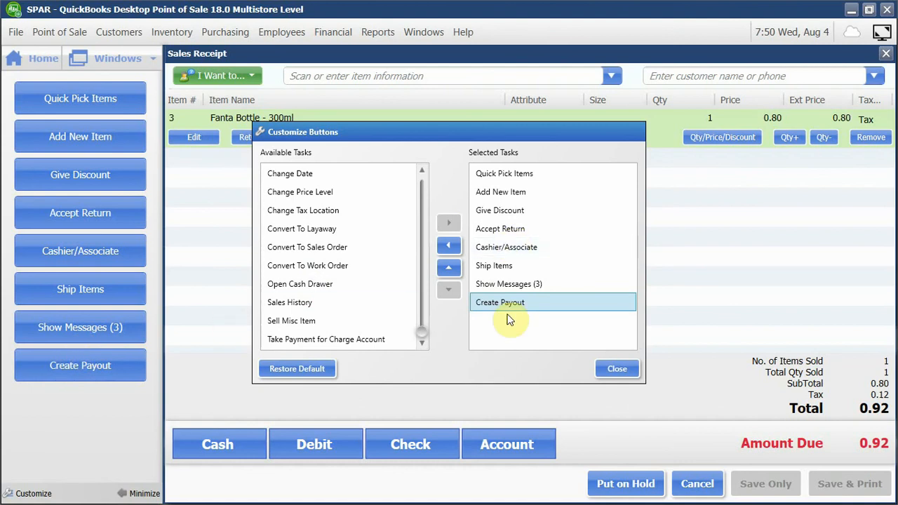
Remove Ship Items and Show Messages from the selected shortcut tasks.
left_click(500, 267)
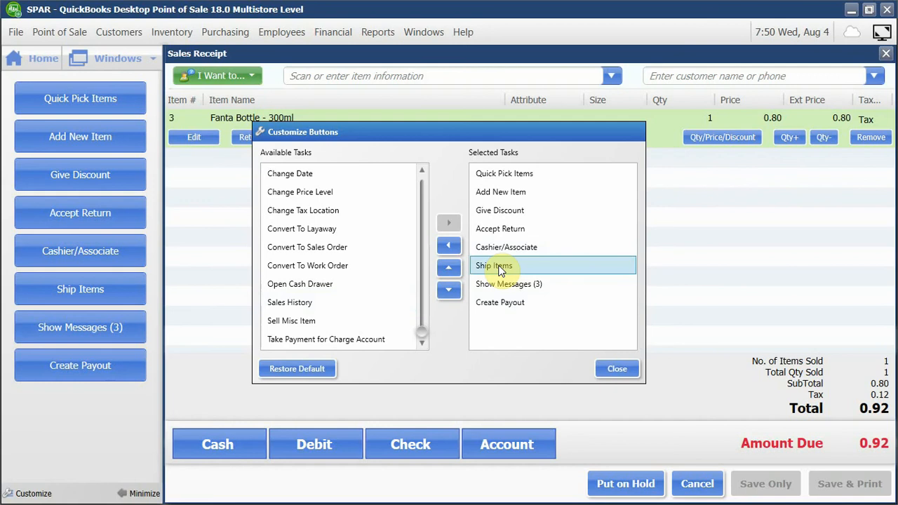
left_click(448, 246)
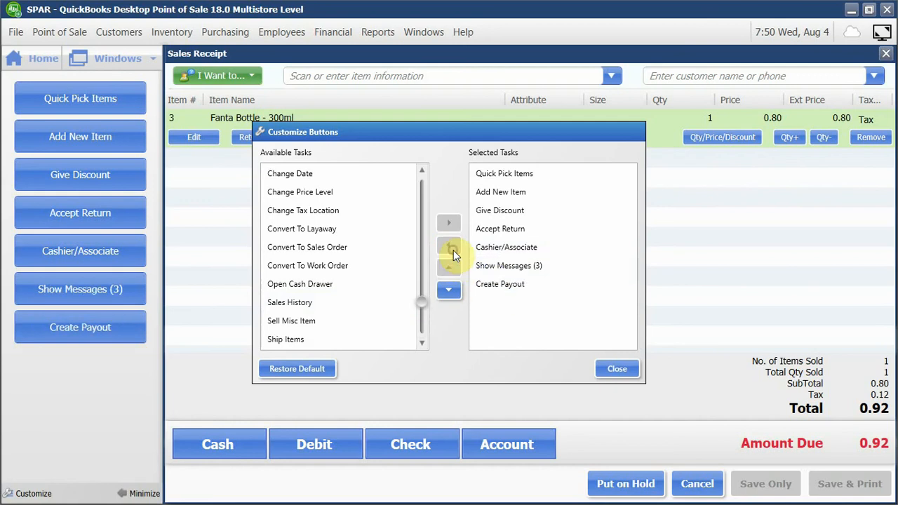
left_click(512, 288)
left_click(515, 269)
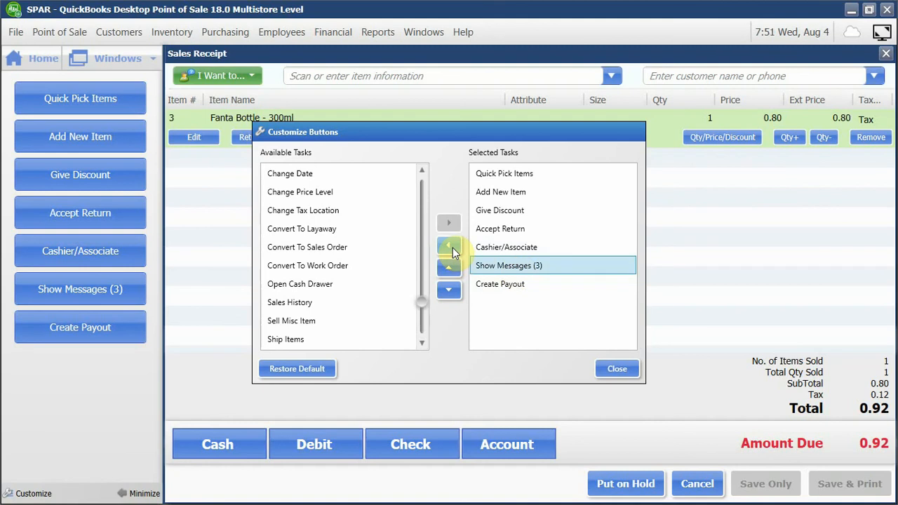
left_click(451, 250)
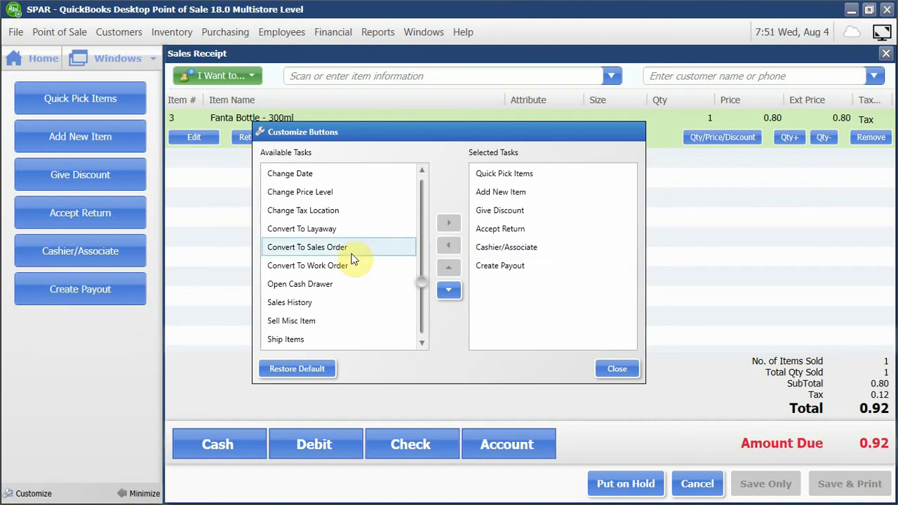
Add Open Cash Drawer to the selected shortcut tasks and remove Accept Return from them.
left_click(344, 294)
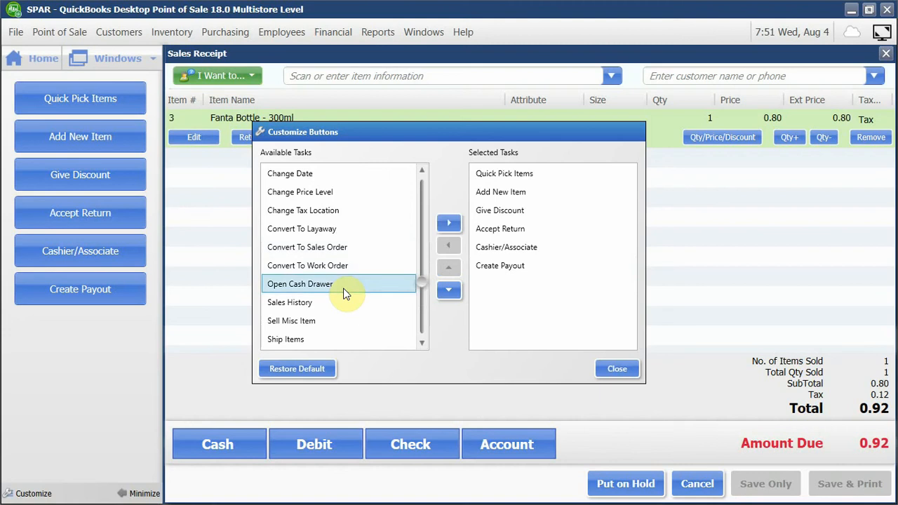
left_click(449, 223)
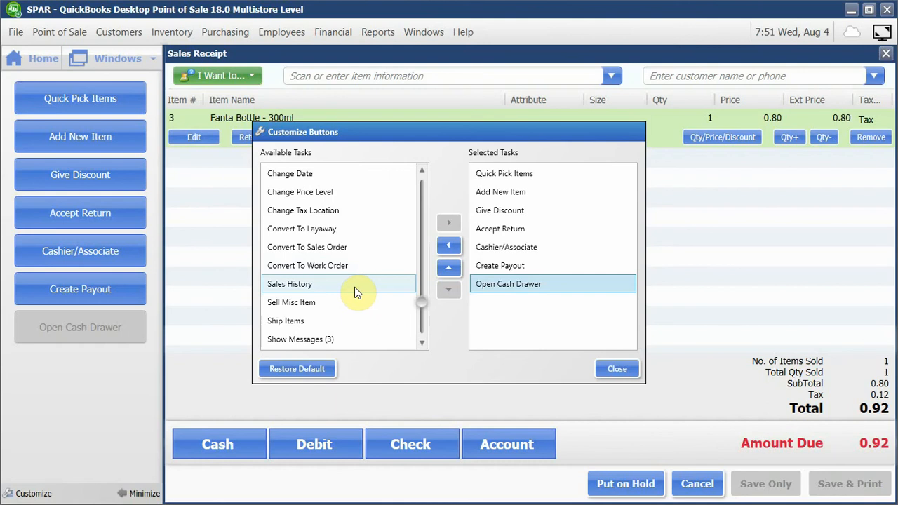
scroll(354, 287, "up", 1)
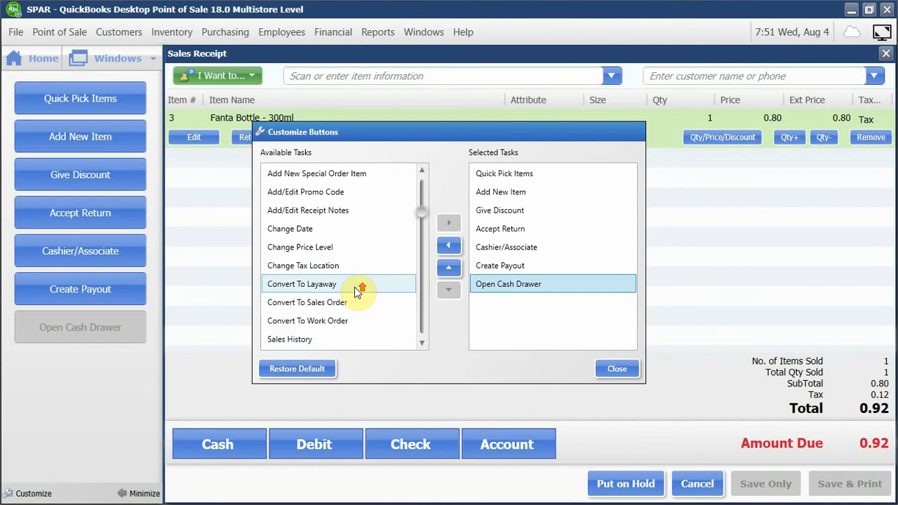
left_click(514, 234)
left_click(448, 246)
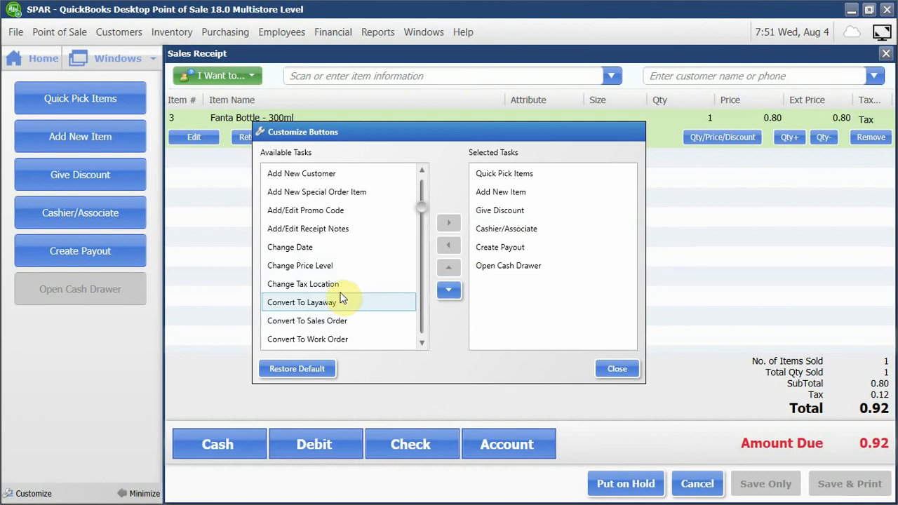
Add Accept Return and Change Price Level to the selected shortcut tasks and finish customizing the buttons.
scroll(343, 293, "down", 2)
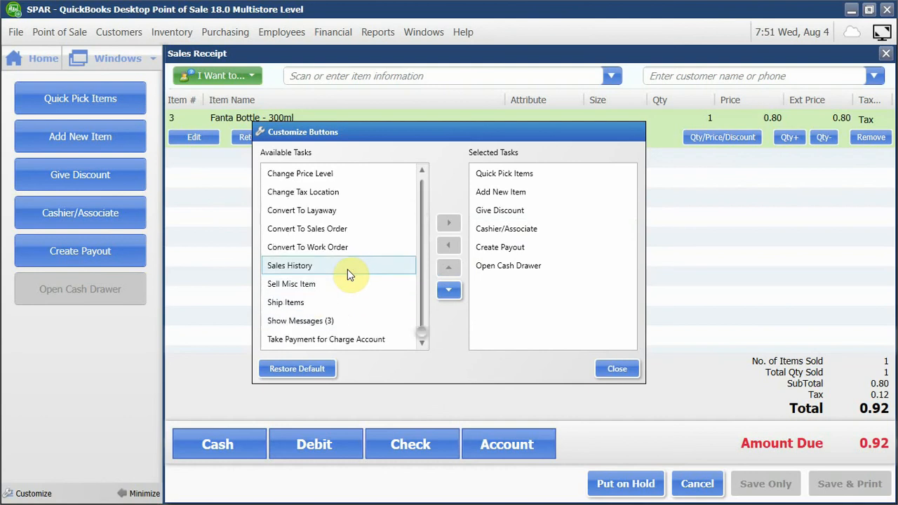
left_click(350, 274)
scroll(350, 274, "up", 2)
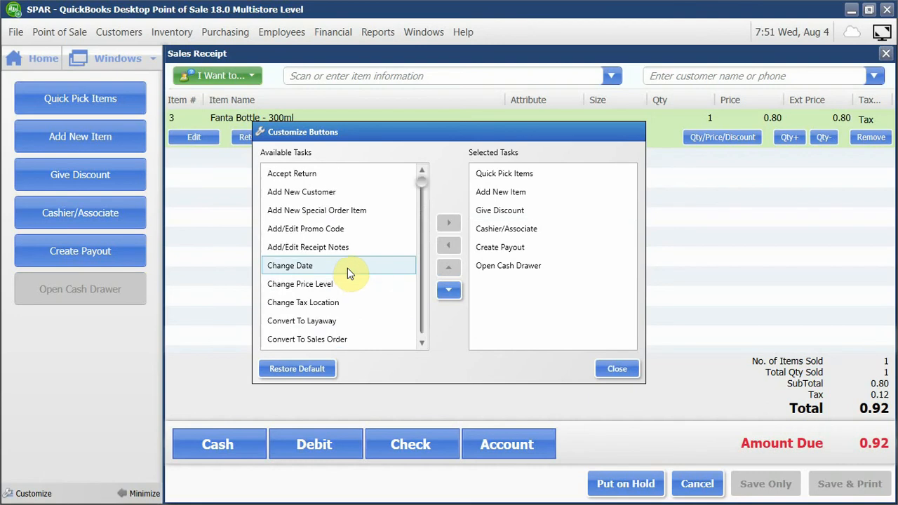
left_click(319, 176)
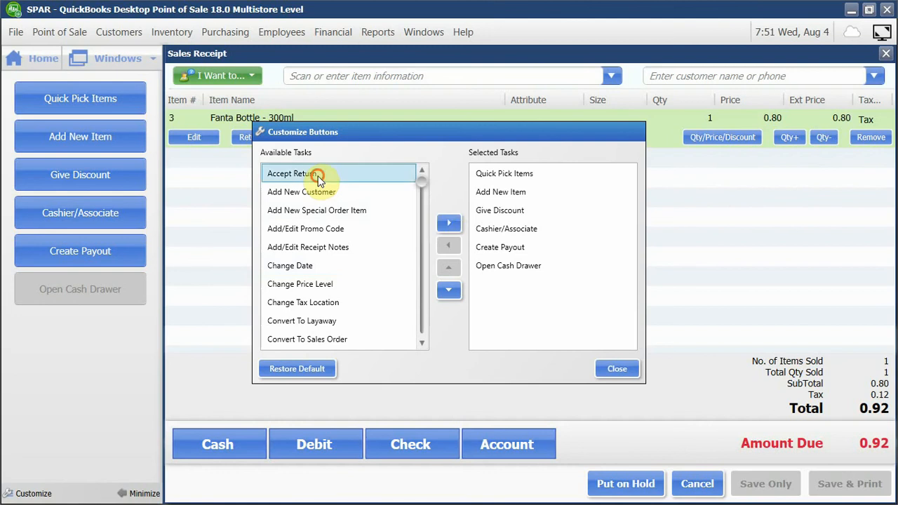
left_click(450, 225)
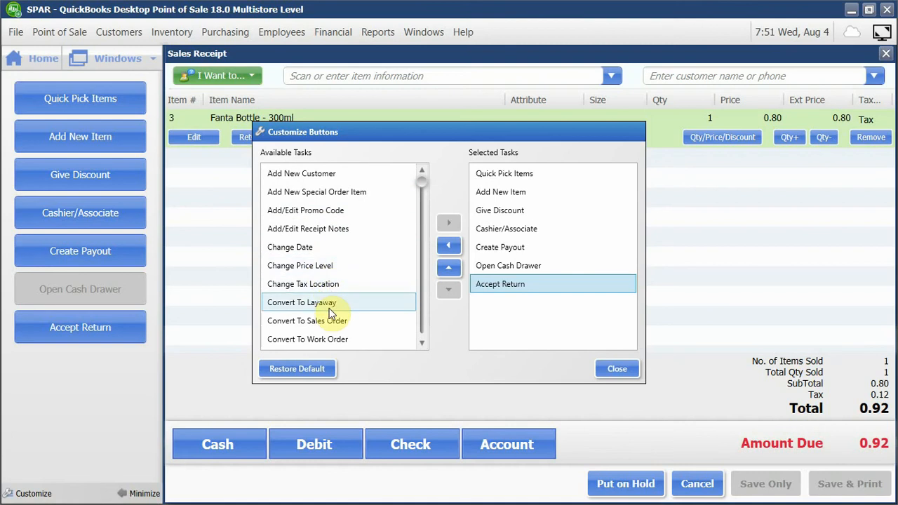
left_click(327, 266)
left_click(449, 232)
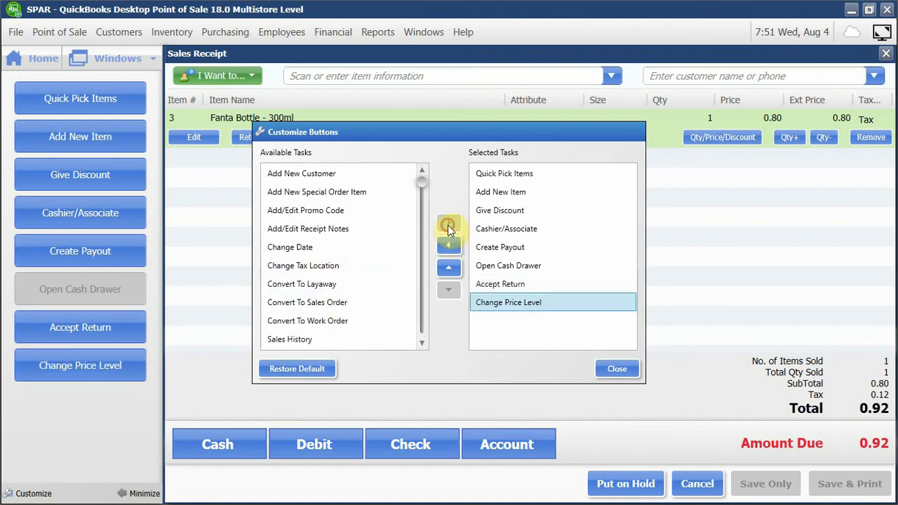
left_click(618, 370)
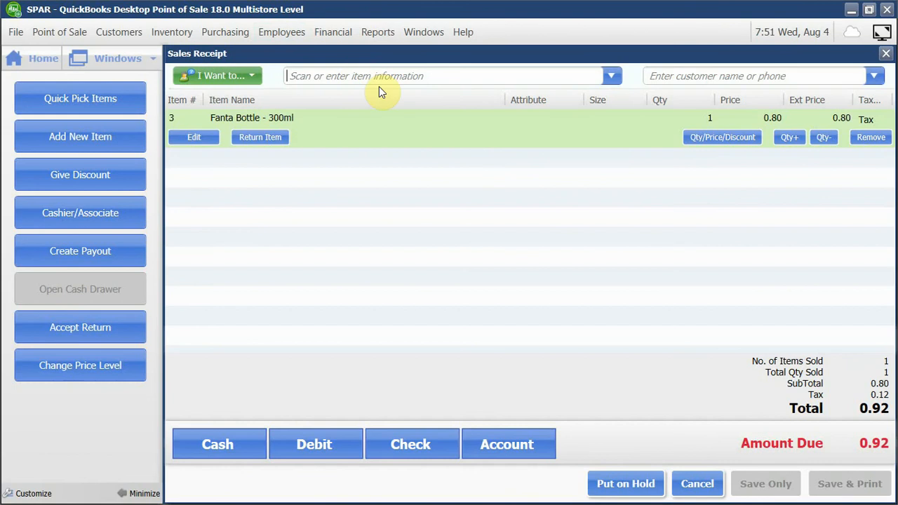
key("super")
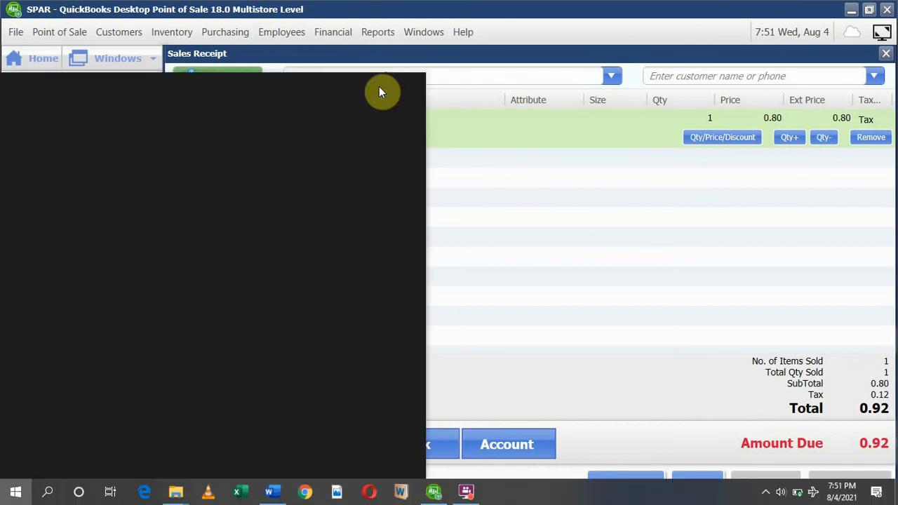
key("super")
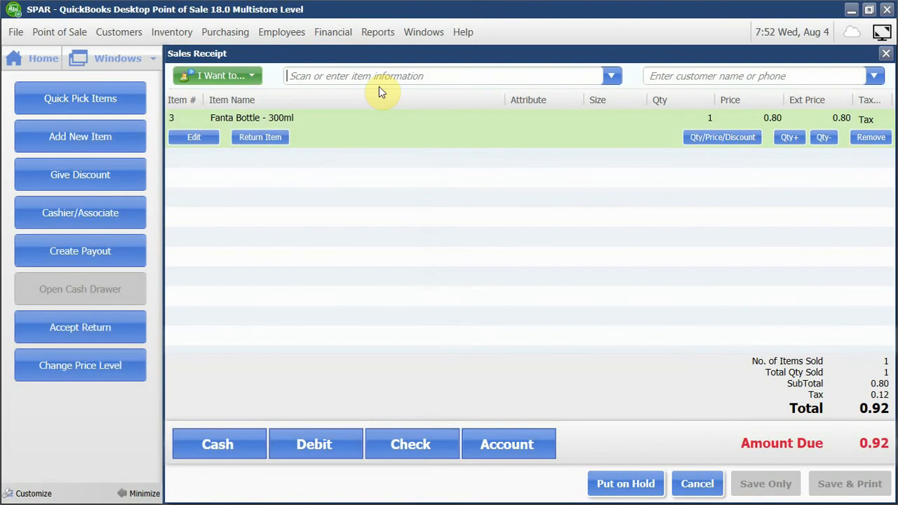
Add Salad Cream Mayonella Mayonnais and Vim Unilever Satchet 500g to the sales receipt and put the receipt on hold.
left_click(322, 77)
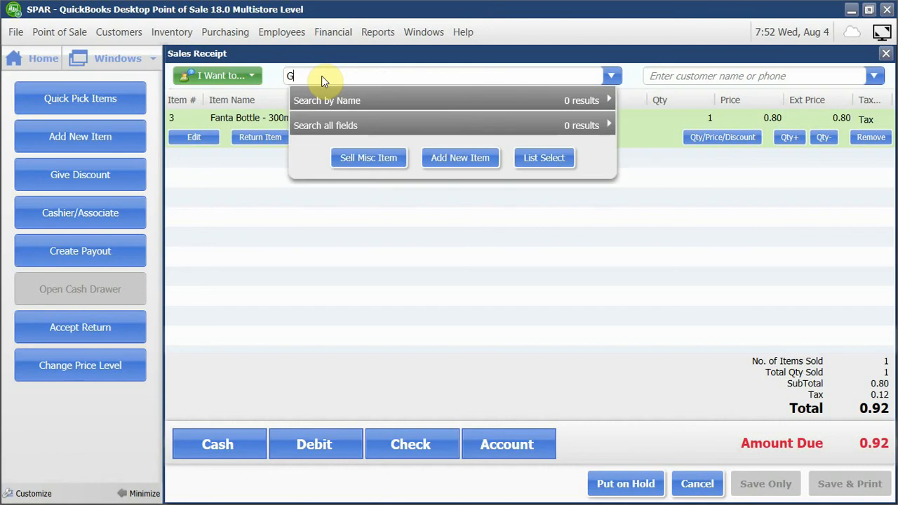
type("S")
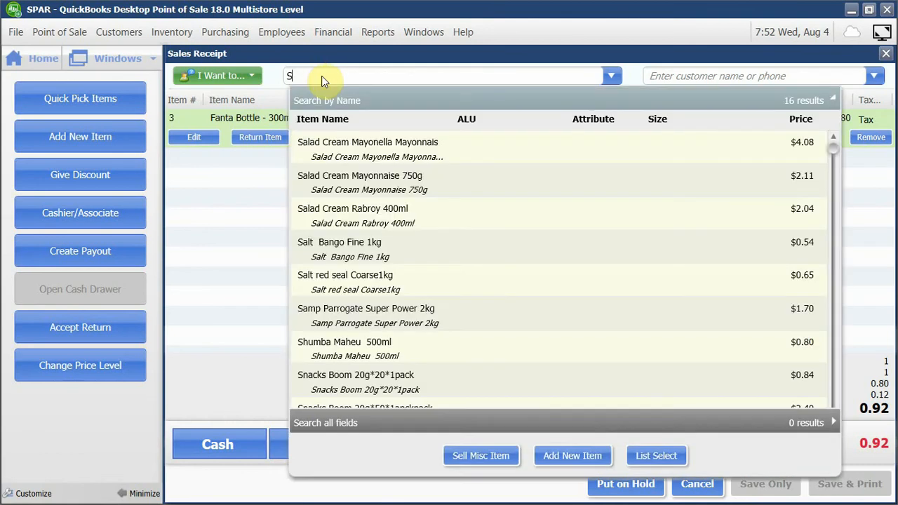
left_click(364, 144)
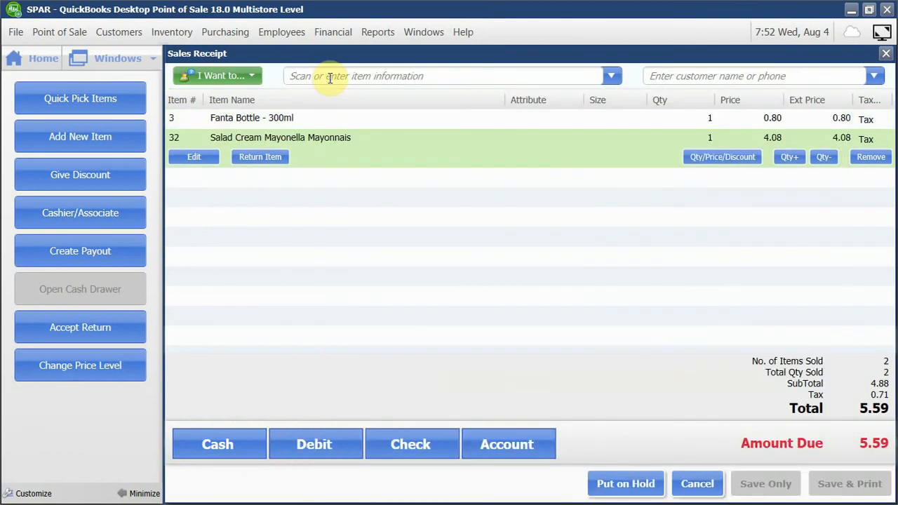
type("V")
left_click(359, 146)
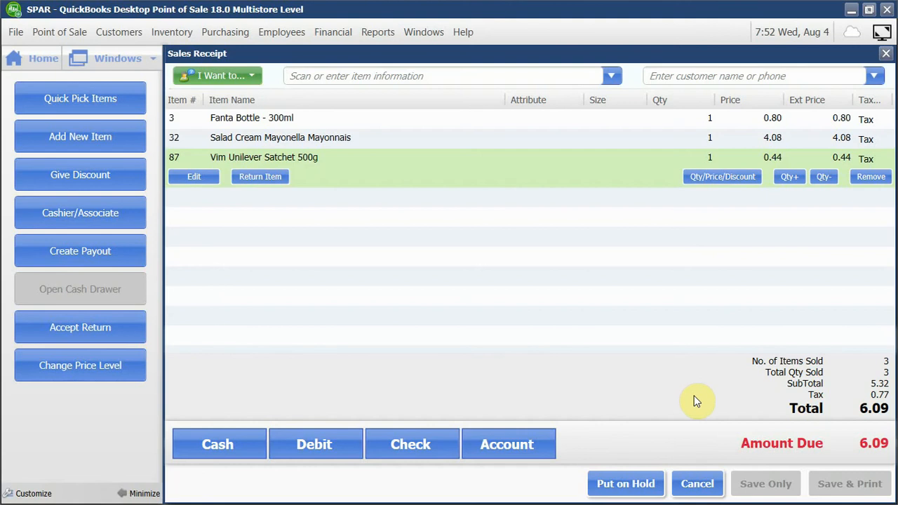
left_click(652, 484)
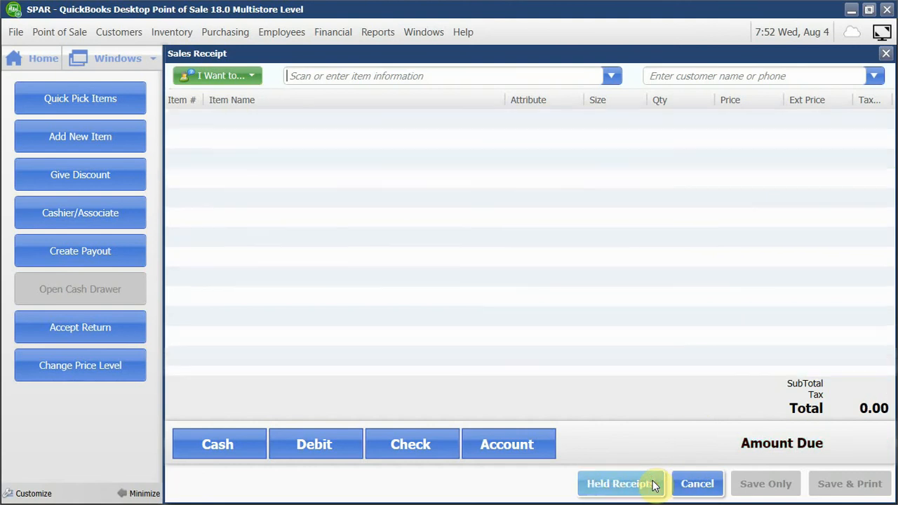
View the held receipts of the last 30 days from the home page, and return to the home page.
left_click(41, 56)
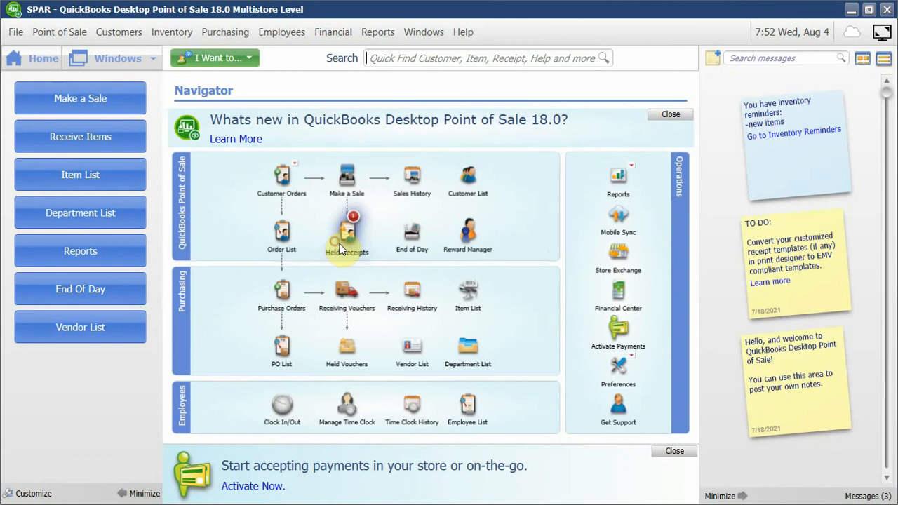
mouse_move(337, 237)
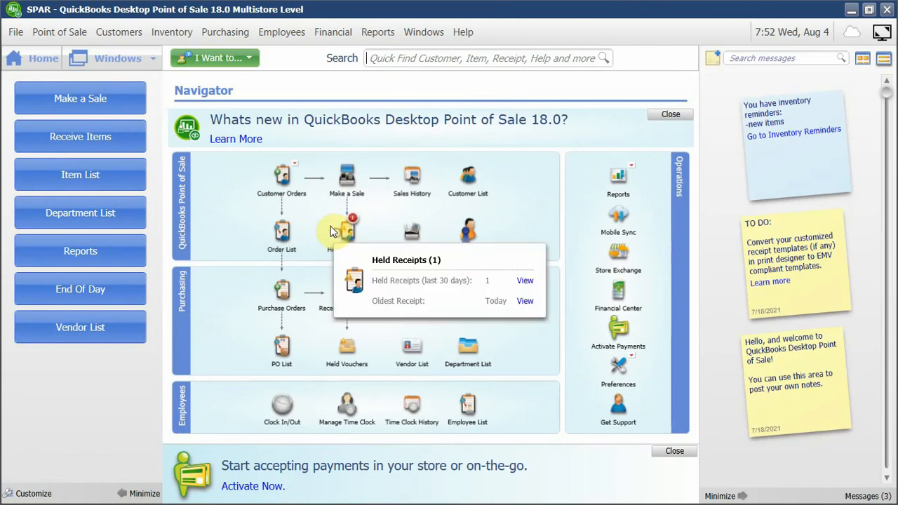
left_click(526, 281)
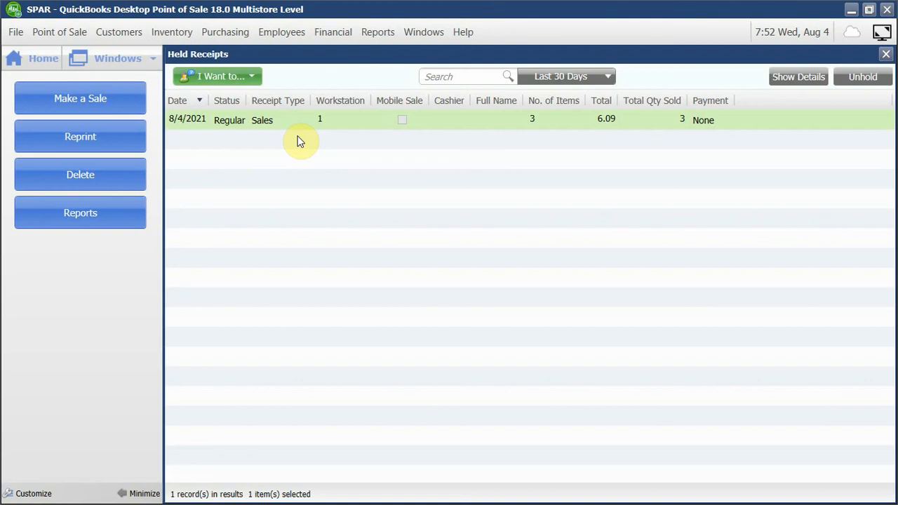
left_click(28, 60)
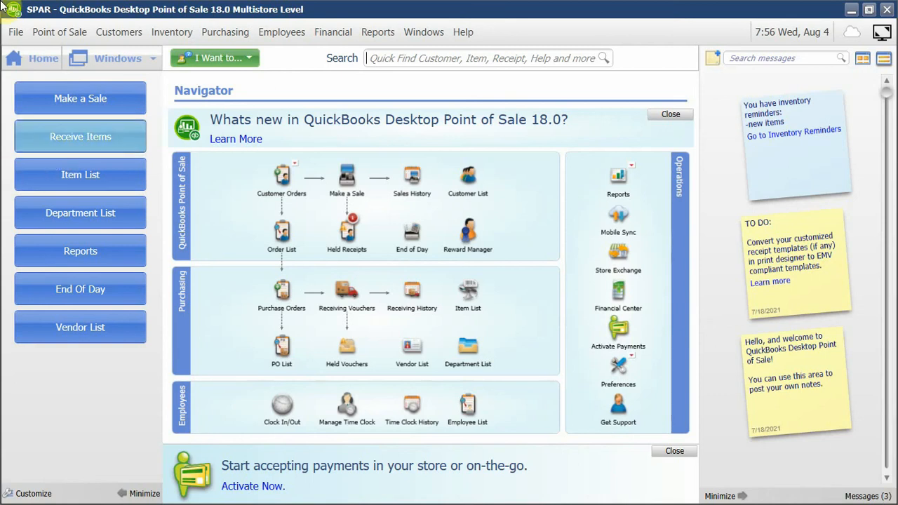
Review the default price level choices in the company's pricing preferences.
left_click(13, 33)
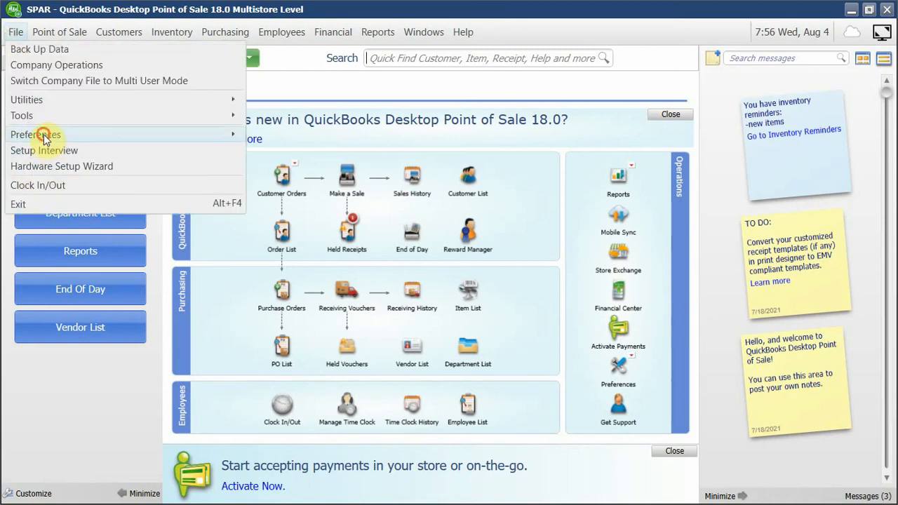
left_click(254, 136)
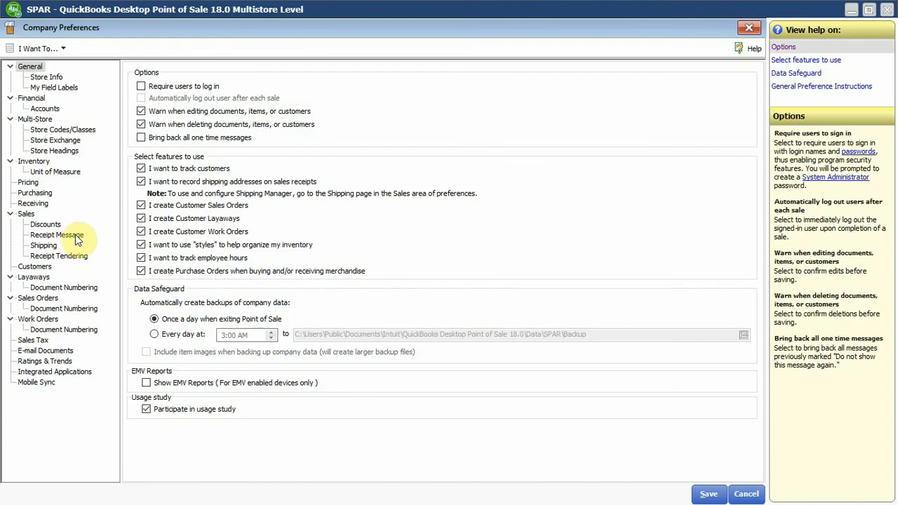
left_click(31, 181)
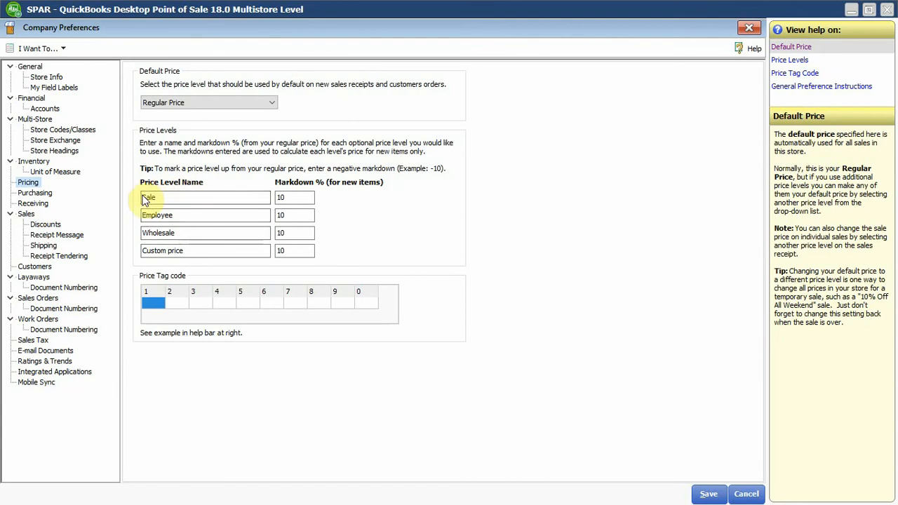
left_click(172, 102)
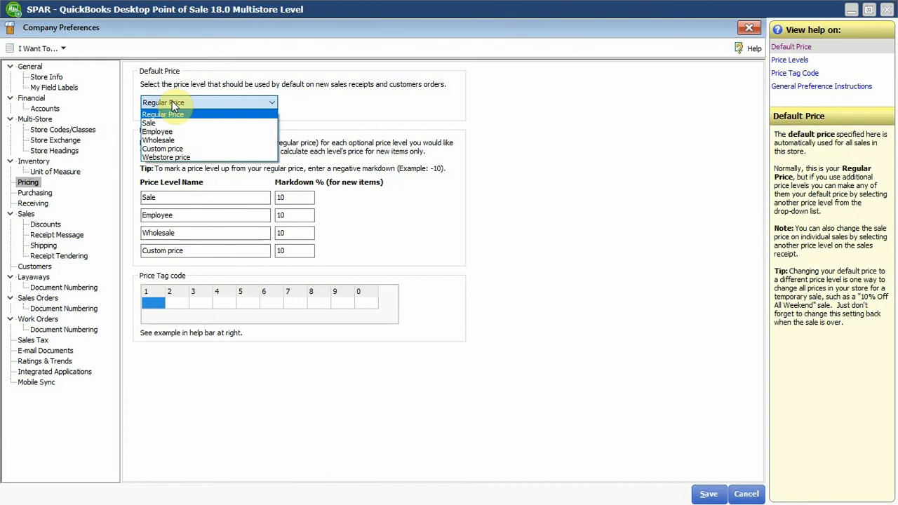
left_click(172, 101)
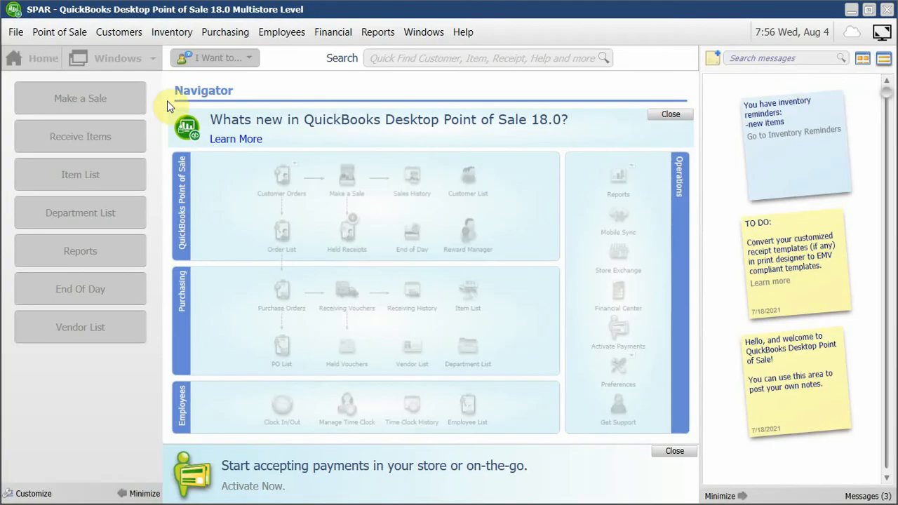
Start a new inventory item from the item list and open its price levels.
left_click(175, 34)
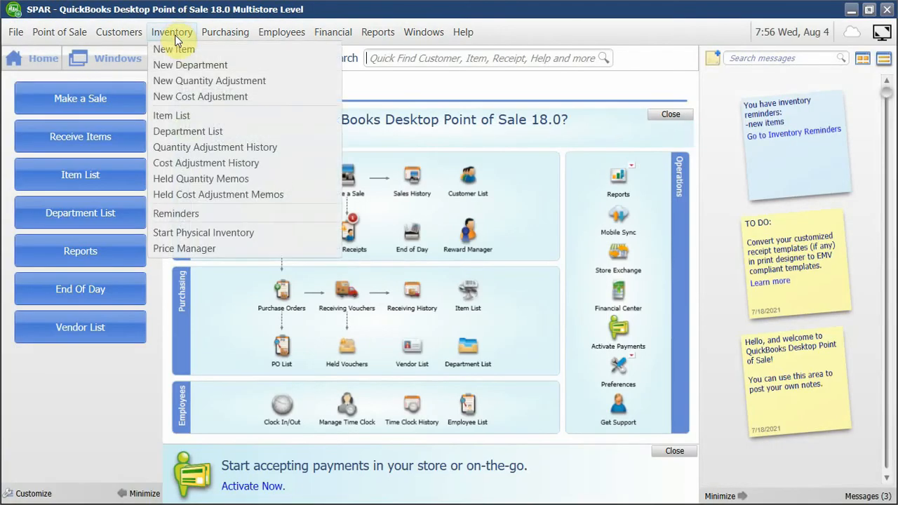
left_click(171, 115)
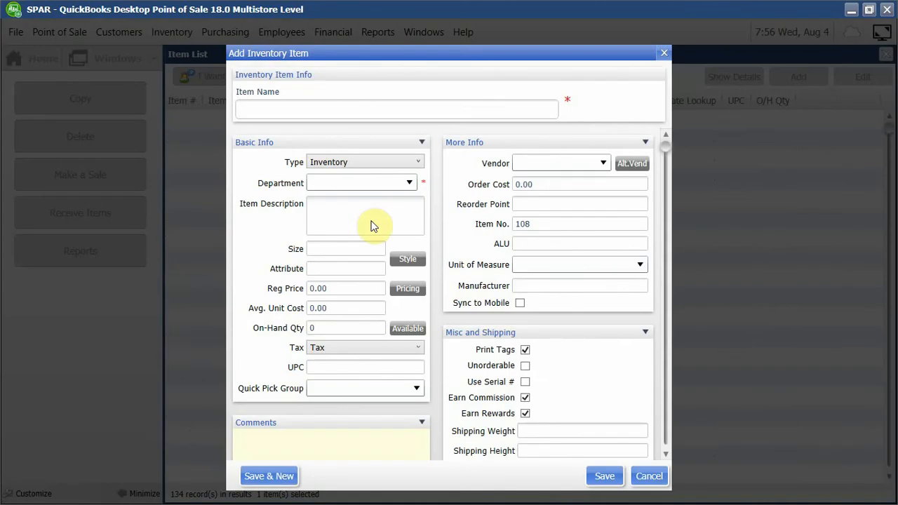
left_click(344, 288)
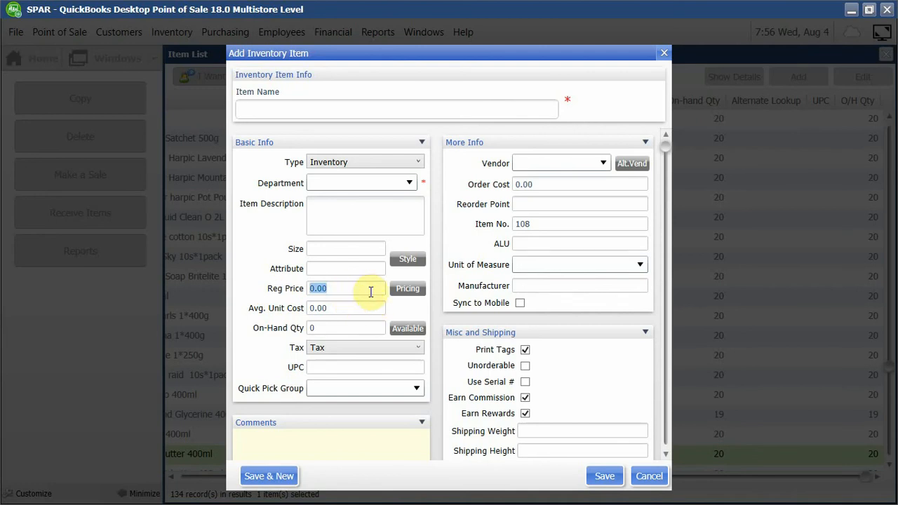
left_click(409, 291)
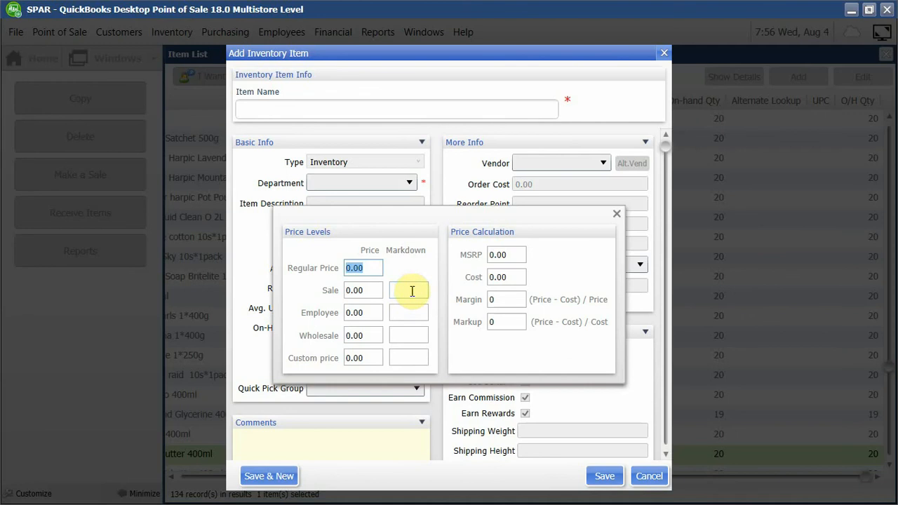
Examine the price and markdown fields of the new item's price levels, and close the item without saving.
left_click(365, 290)
left_click(375, 312)
left_click(370, 332)
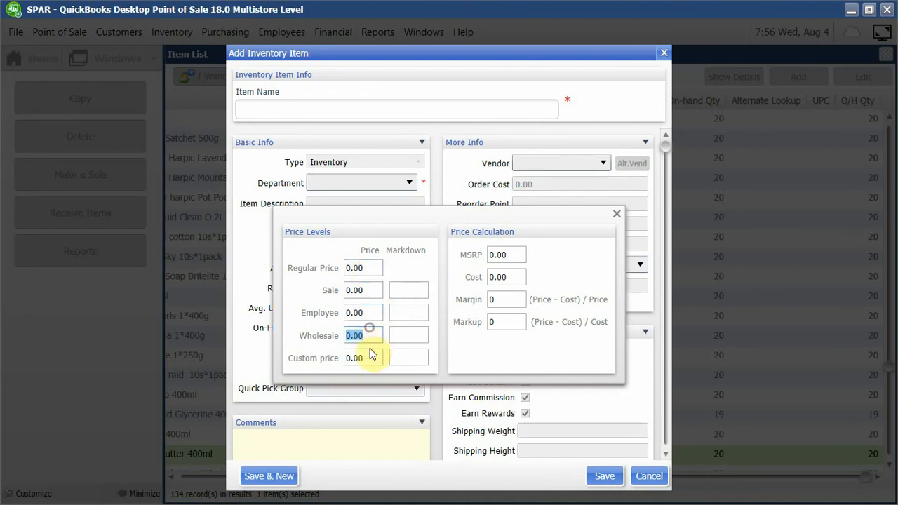
left_click(370, 355)
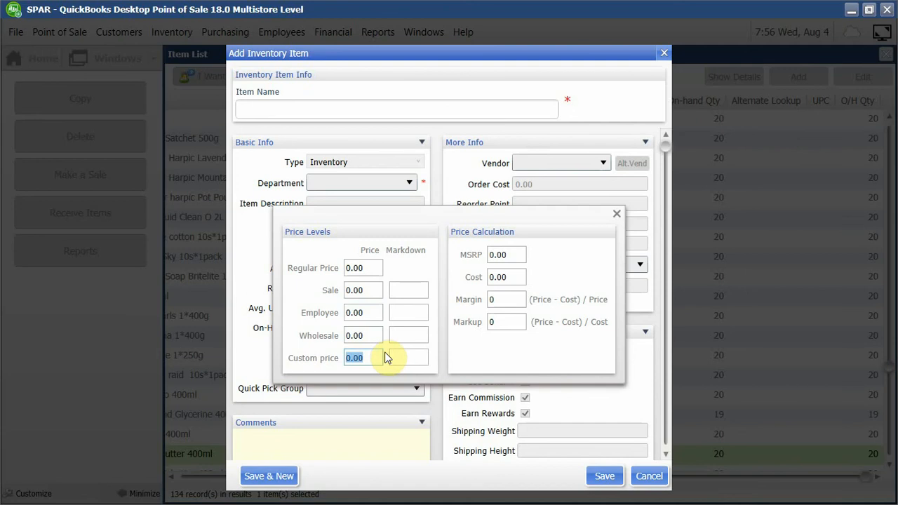
left_click(399, 288)
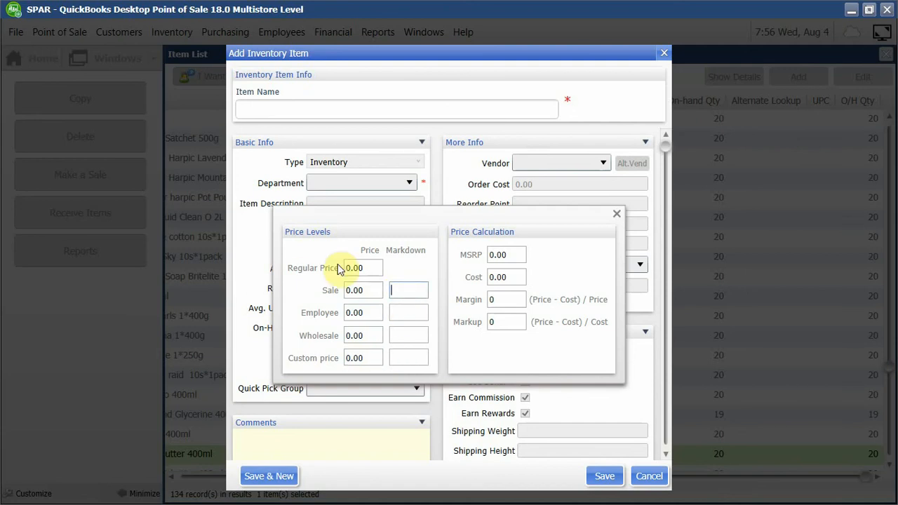
left_click(397, 292)
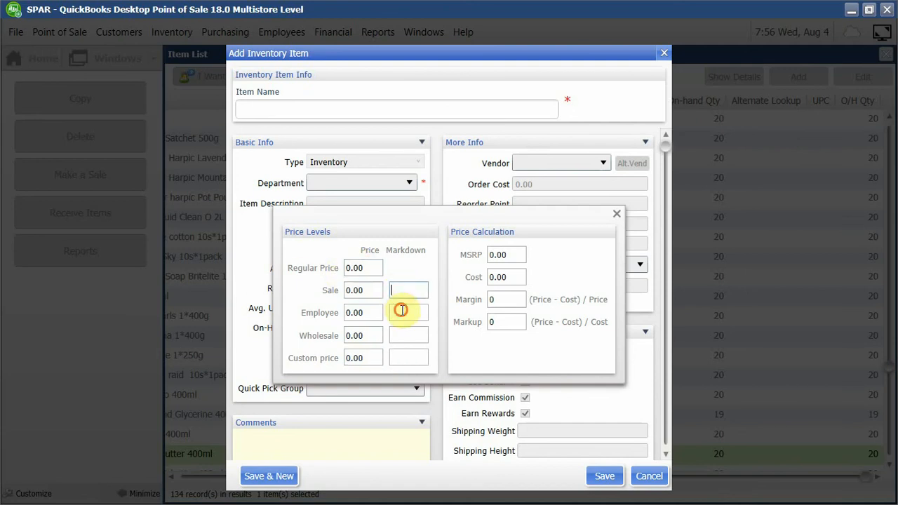
left_click(401, 358)
left_click(616, 213)
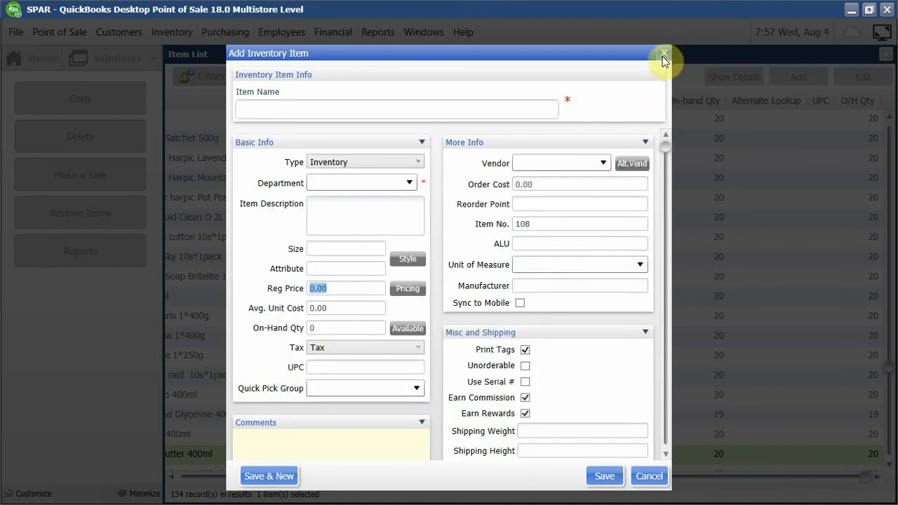
key("Escape")
Open the pricing settings in the company preferences.
left_click(15, 32)
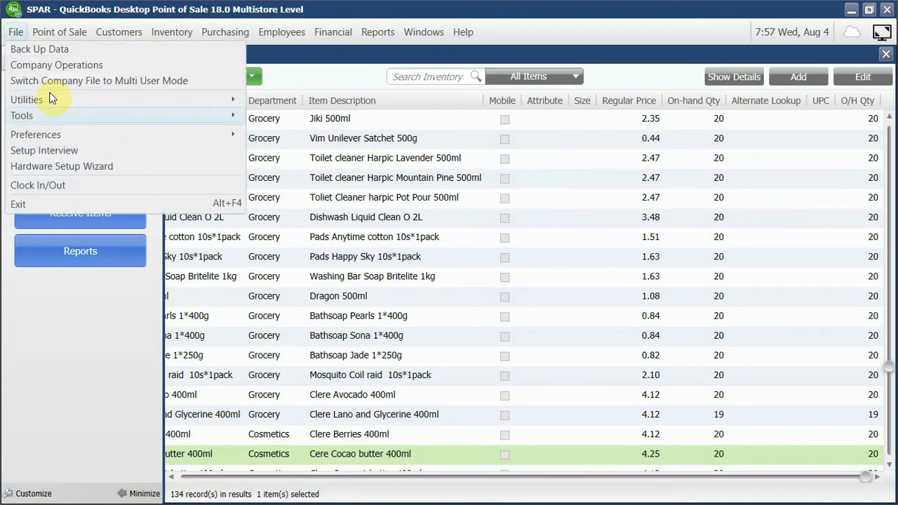
mouse_move(60, 133)
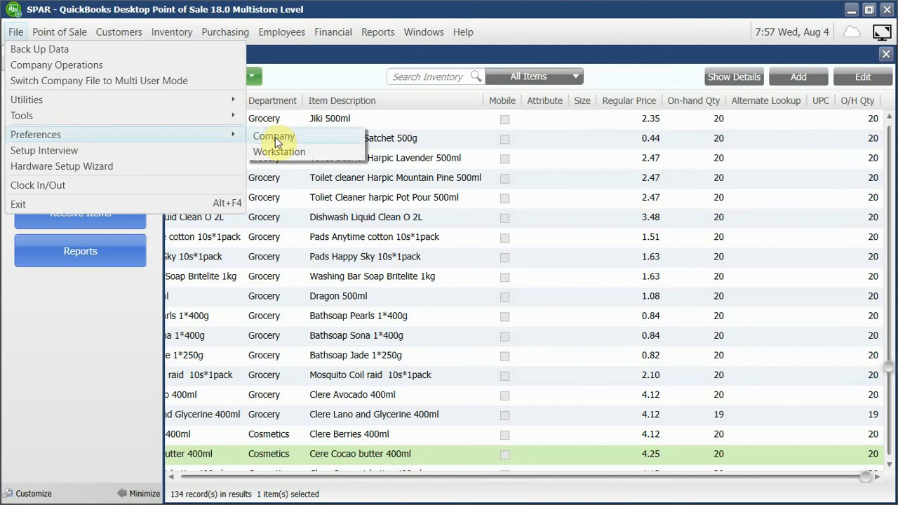
left_click(257, 150)
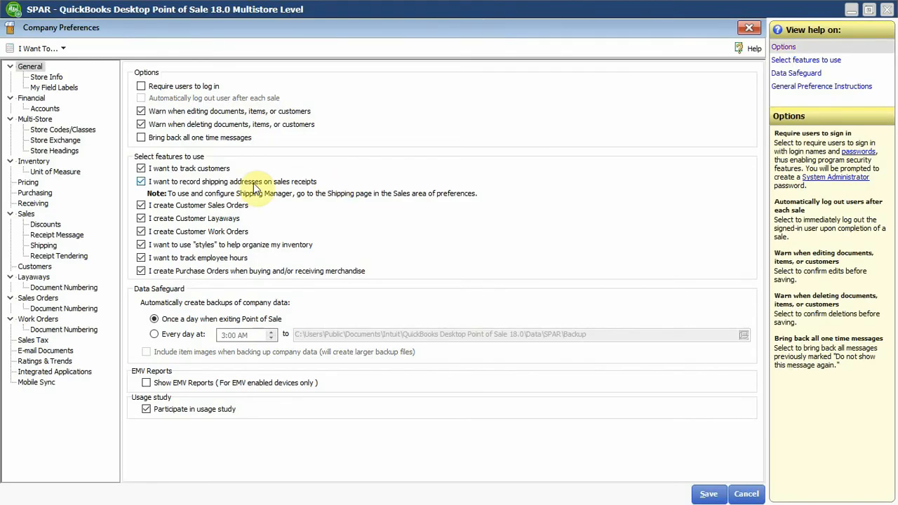
left_click(29, 183)
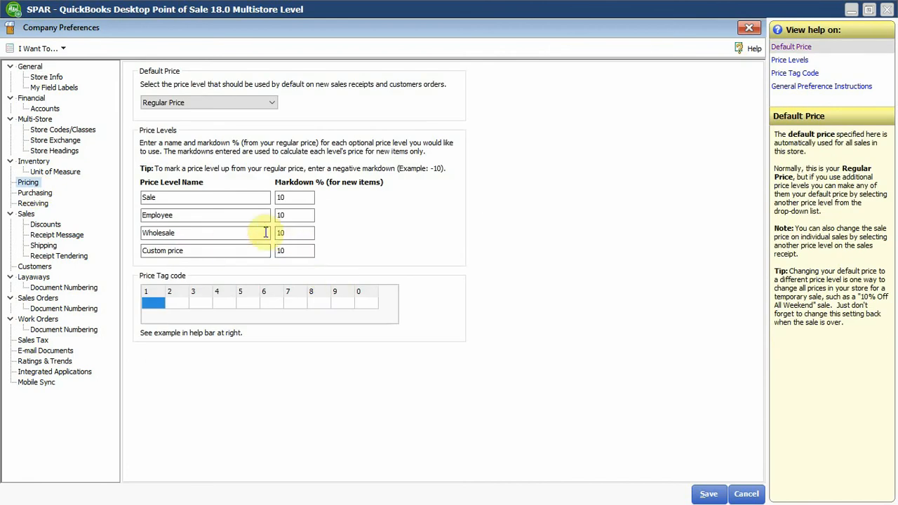
Review the names and markdown percentages of the four optional price levels.
left_click(293, 197)
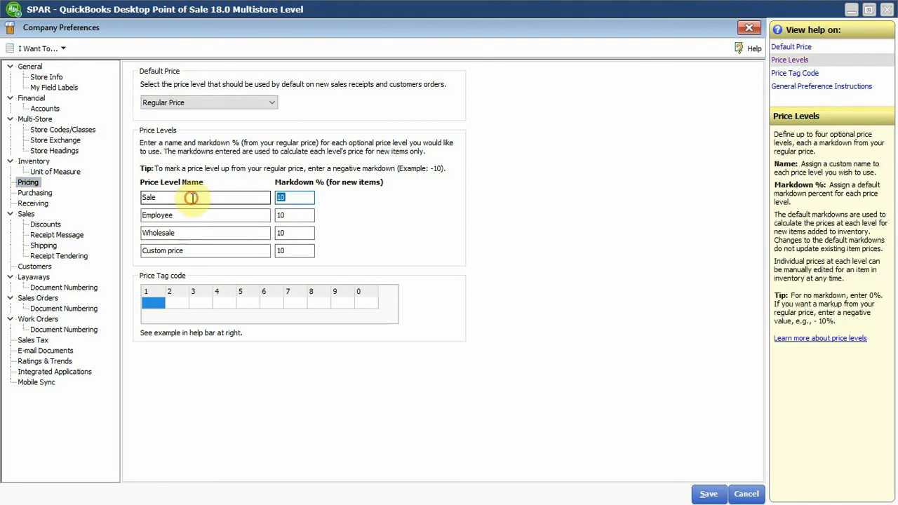
left_click(298, 215)
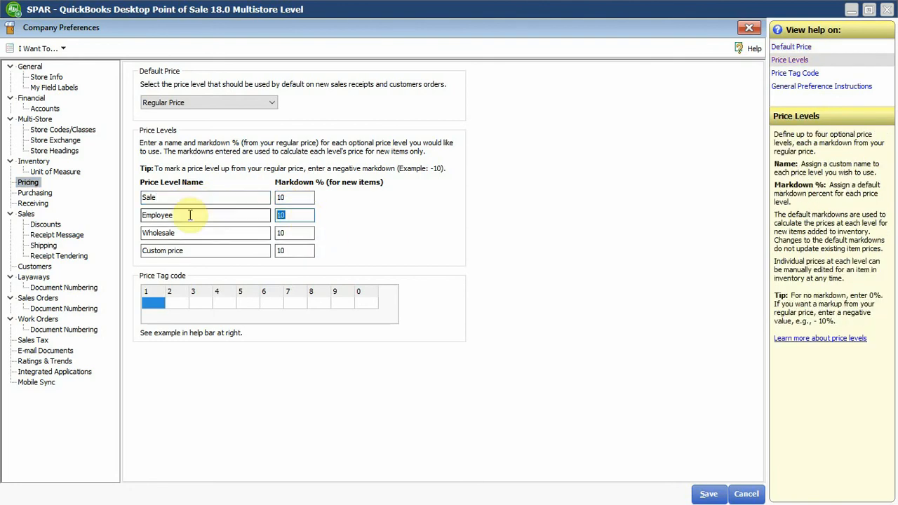
left_click(295, 233)
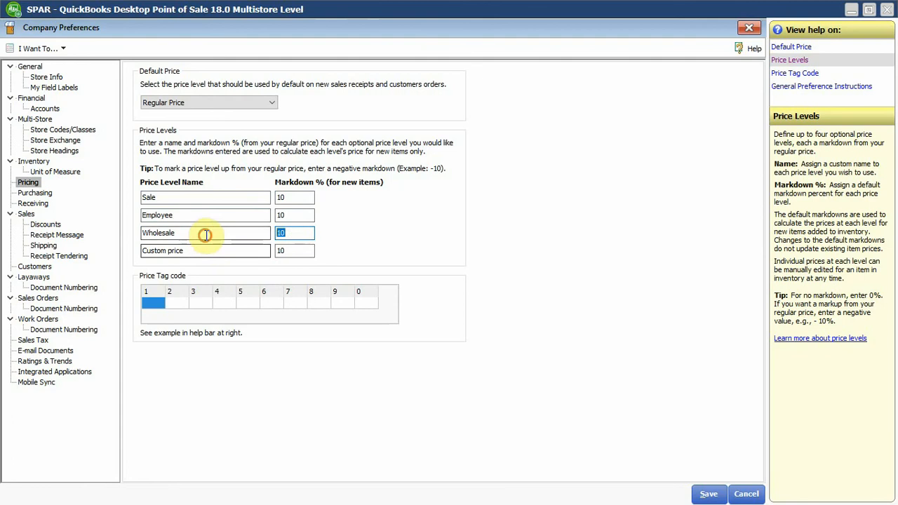
left_click(284, 250)
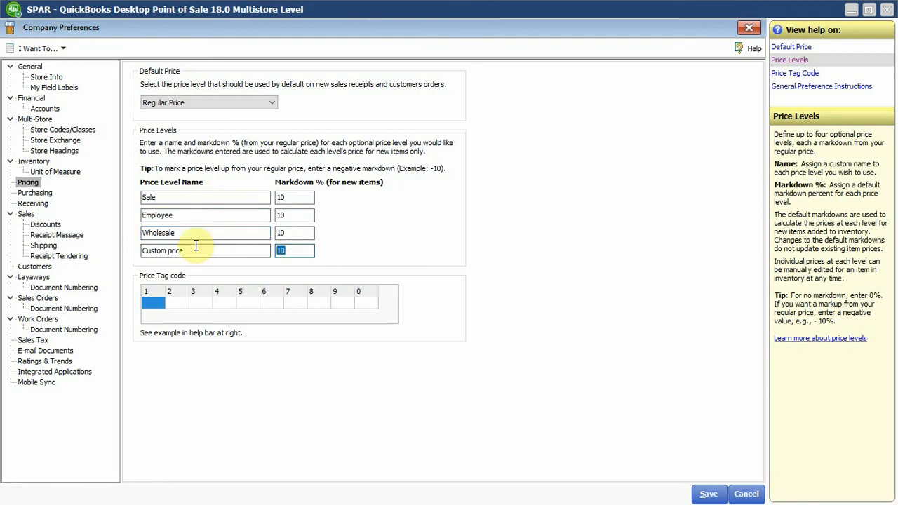
left_click(205, 197)
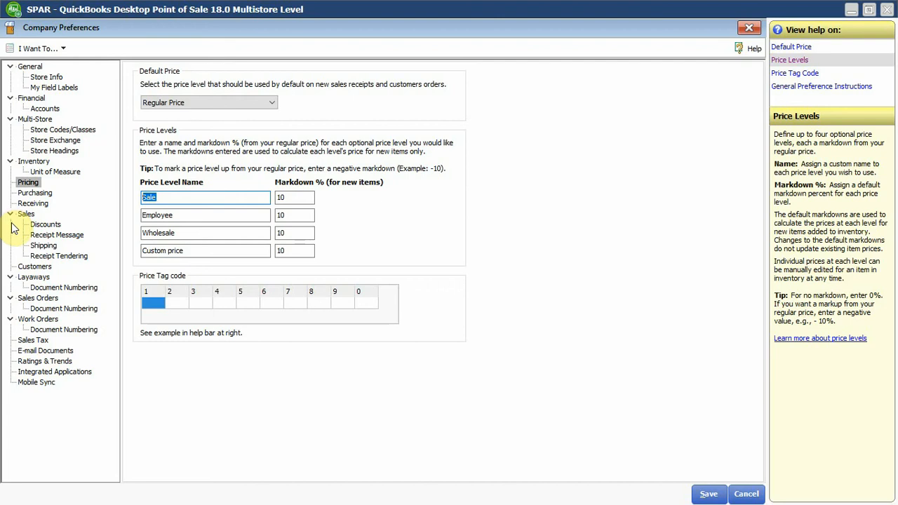
left_click(299, 198)
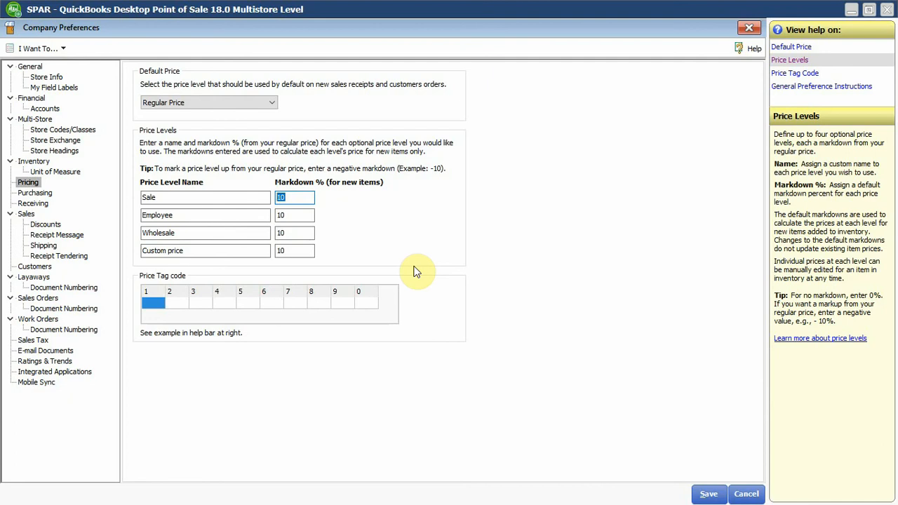
Set the default price level to Sale, with markdowns of 5% for Sale and 15% for Wholesale.
left_click(270, 103)
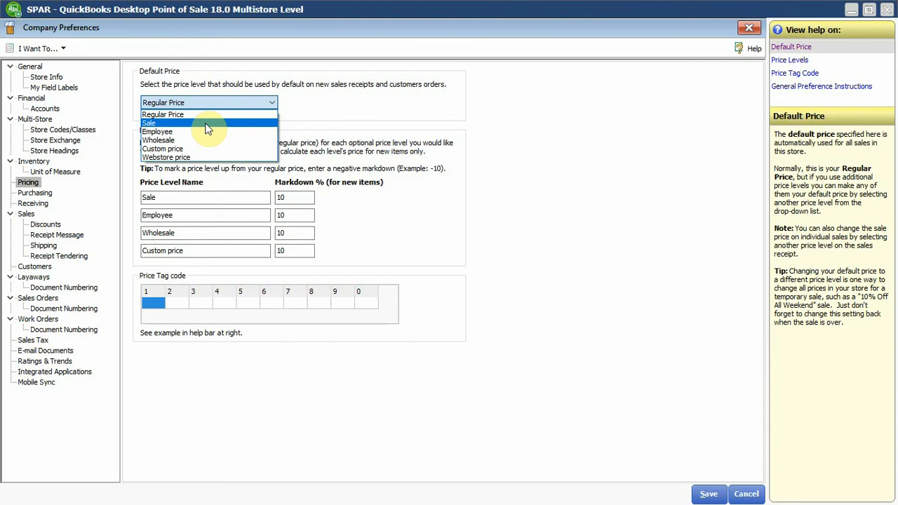
left_click(207, 123)
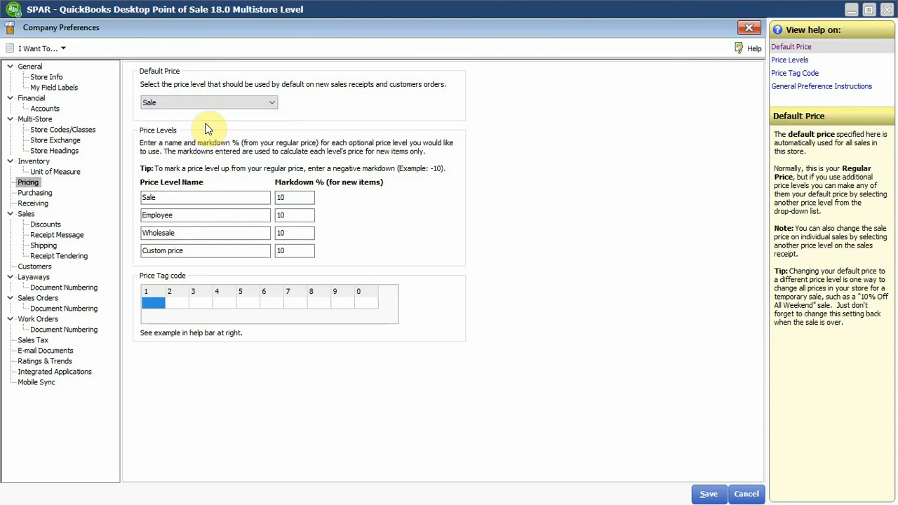
left_click(289, 197)
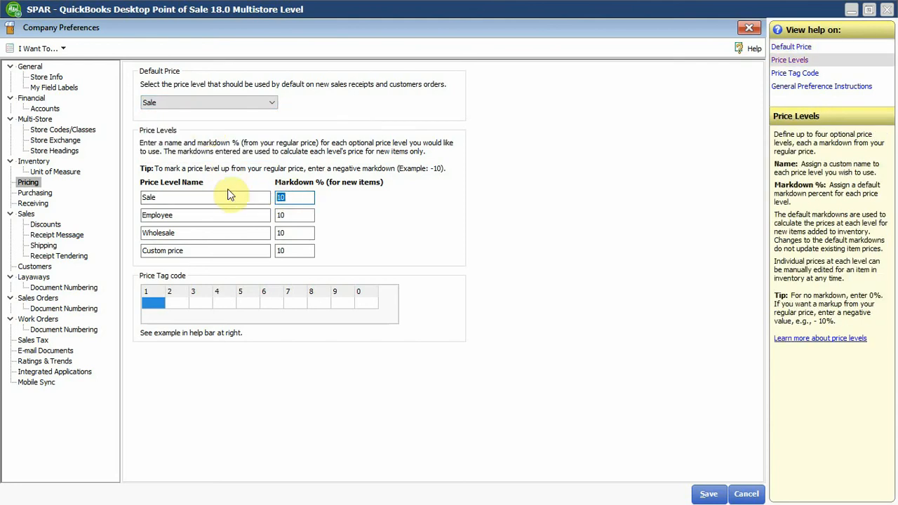
type("5")
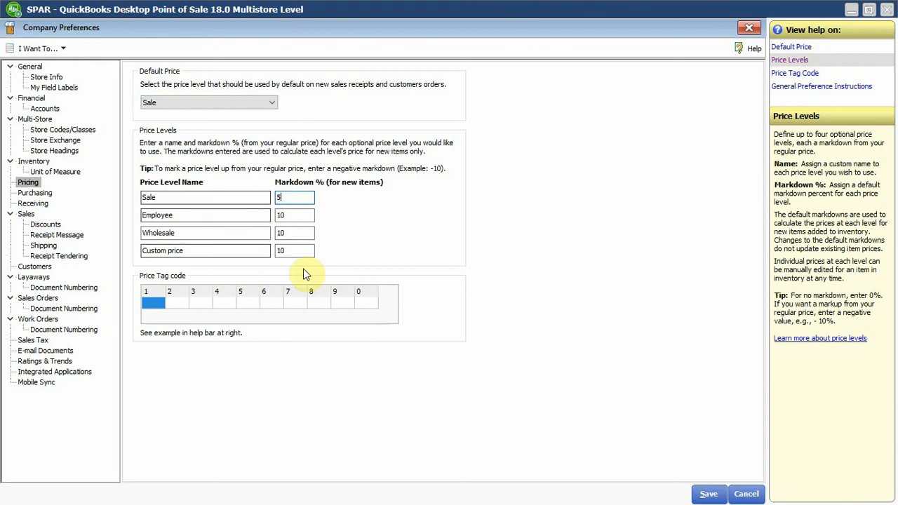
left_click(292, 215)
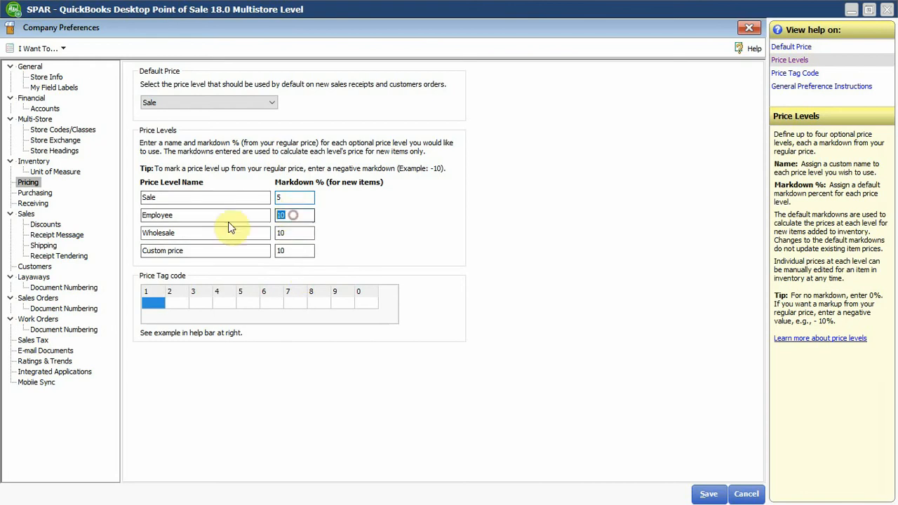
left_click(292, 234)
left_click_drag(292, 235, 114, 234)
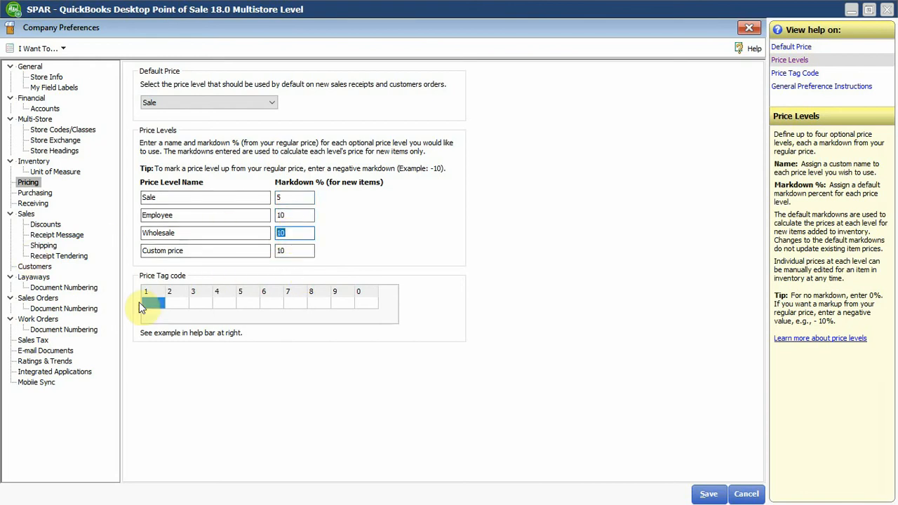
type("15")
Rename the Custom price level as "Special Customer".
left_click(198, 251)
left_click_drag(61, 257, 10, 271)
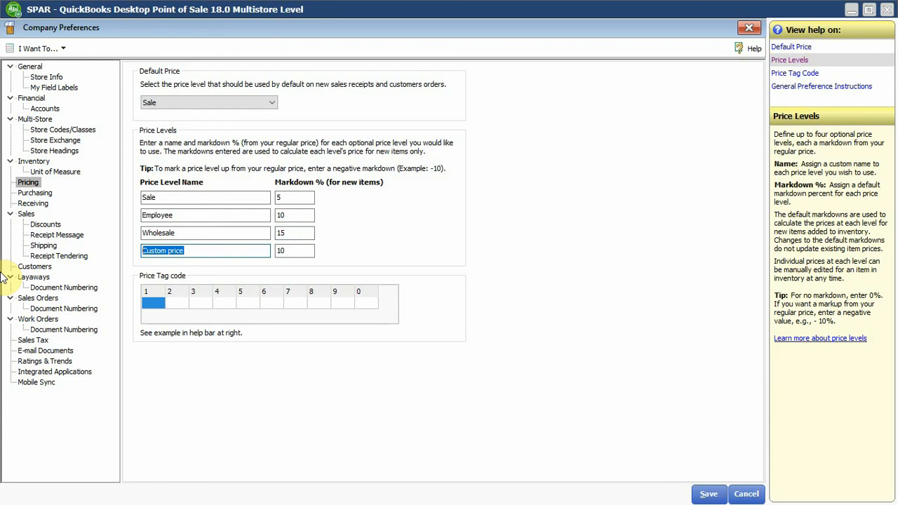
type("S")
type("al")
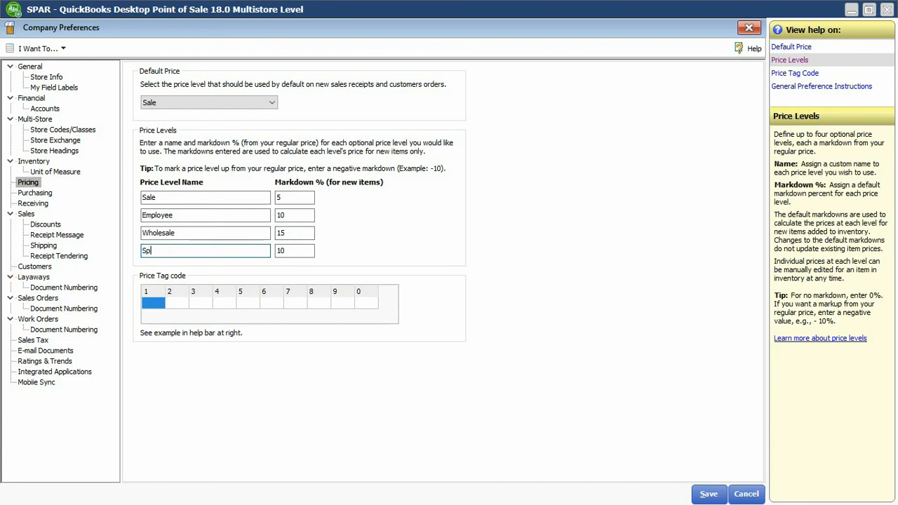
key("BackSpace")
key("BackSpace")
type("pecial Customer")
key("Tab")
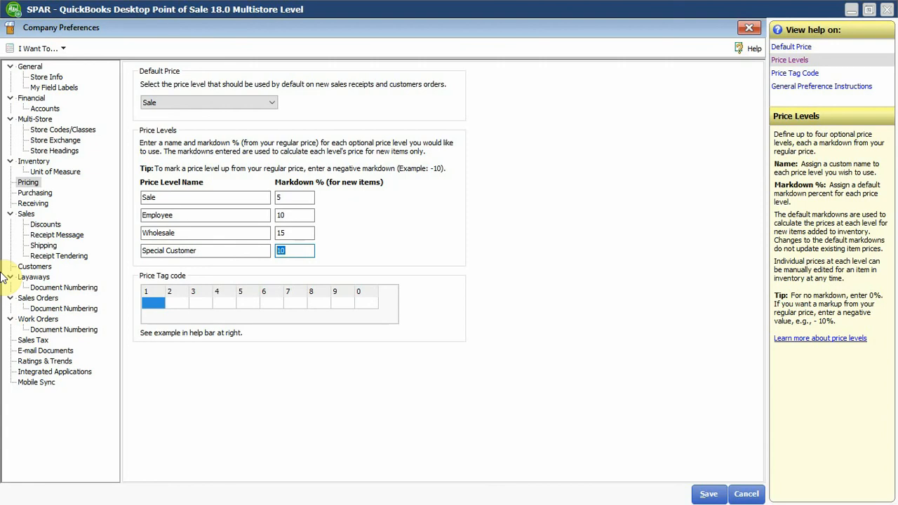
Set the Special Customer markdown to 8% and change the default price level back to Regular Price.
type("2")
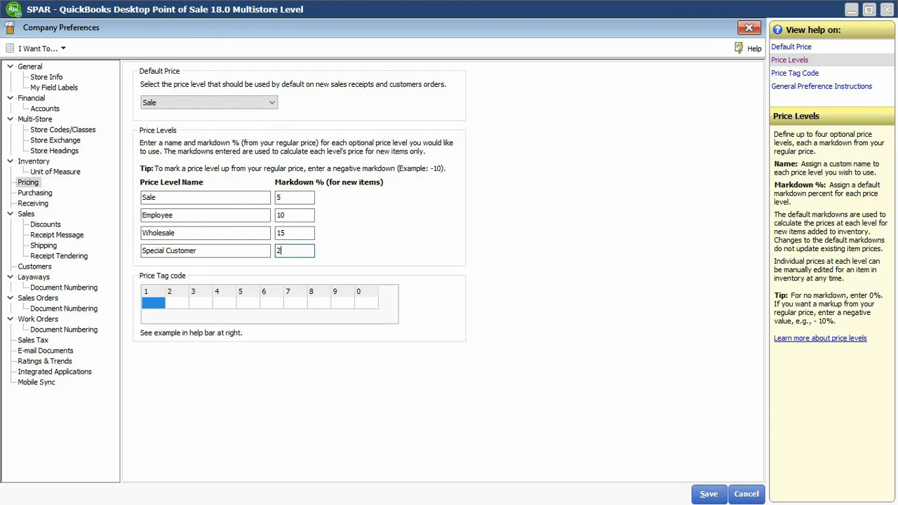
type("0")
key("BackSpace")
key("BackSpace")
type("8")
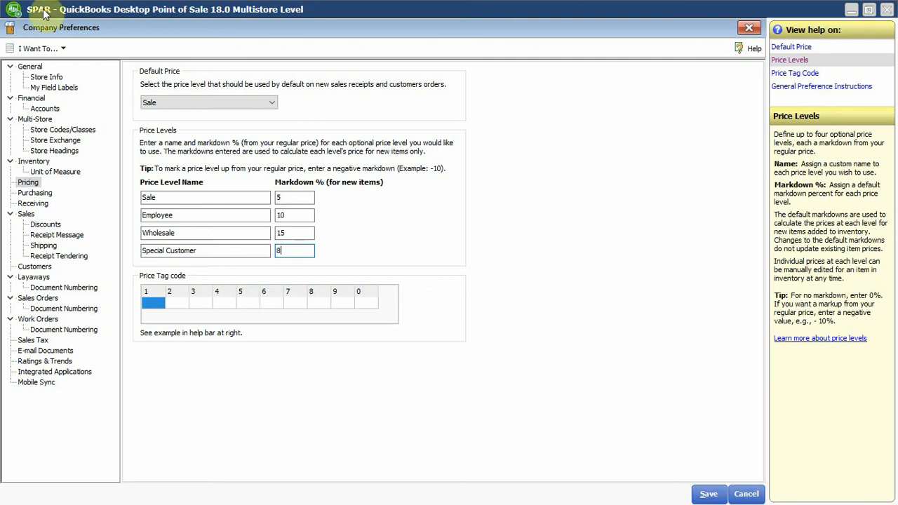
left_click(234, 102)
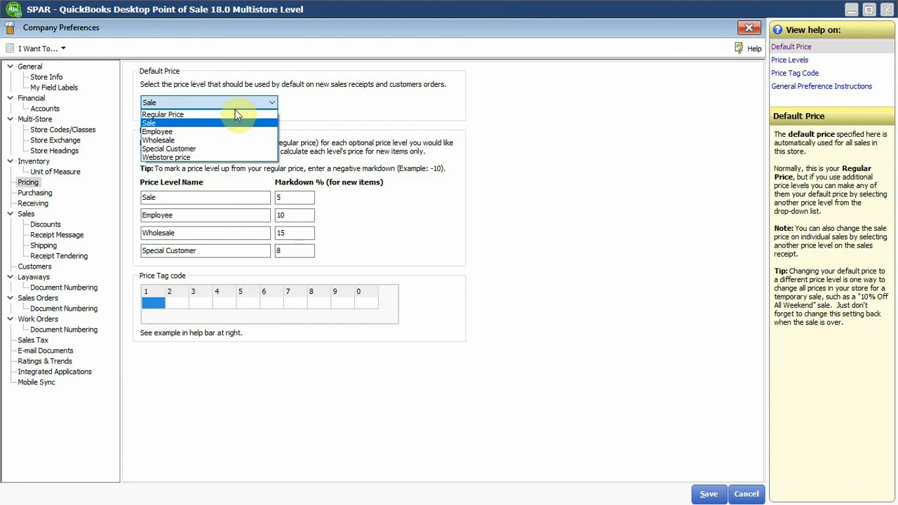
left_click(230, 115)
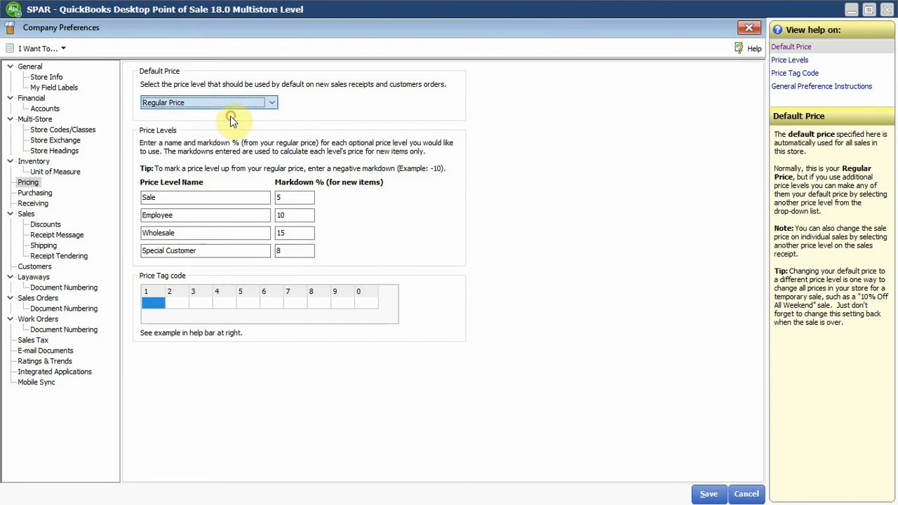
Rename the Sale price level as "Cash - USD" and set its markdown to 0%.
left_click(235, 199)
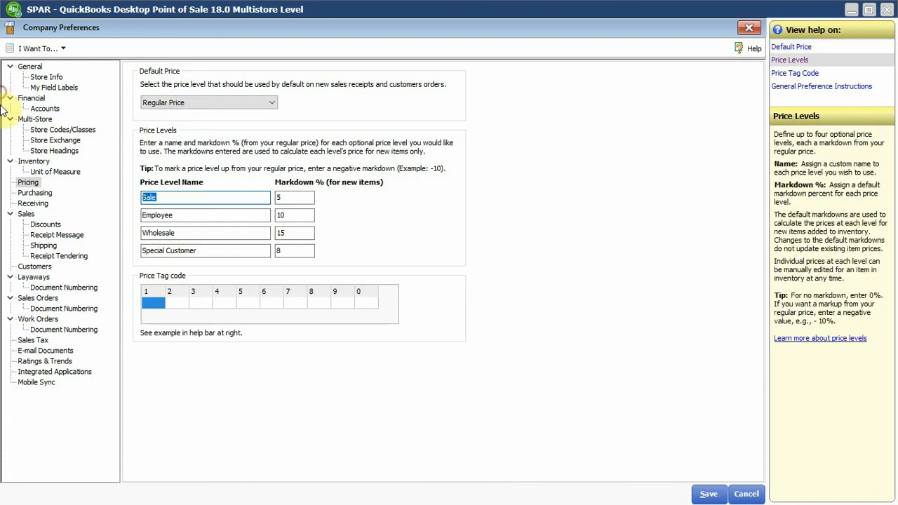
type("C")
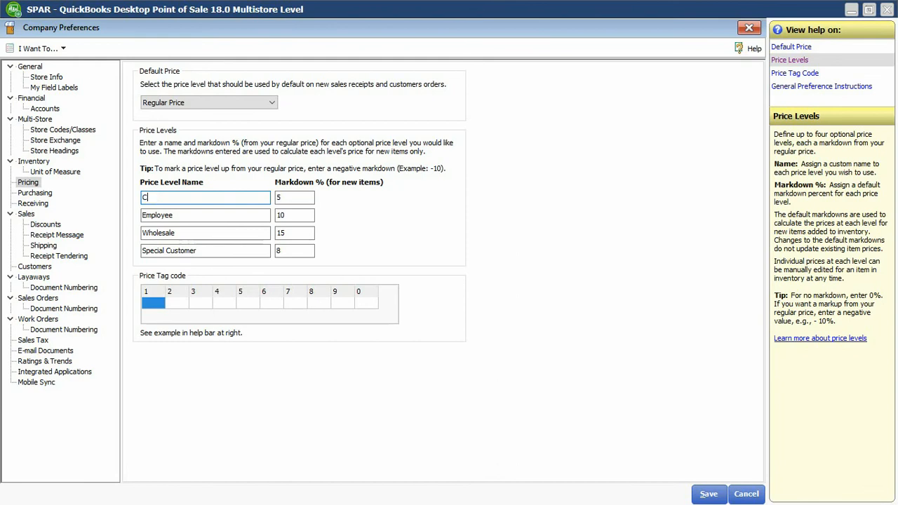
type("ash -- USD")
key("Tab")
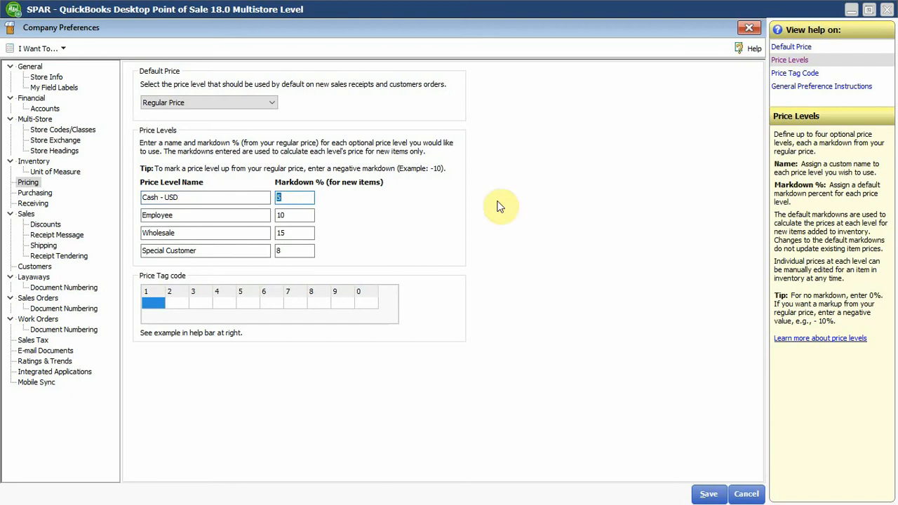
type("0")
key("Tab")
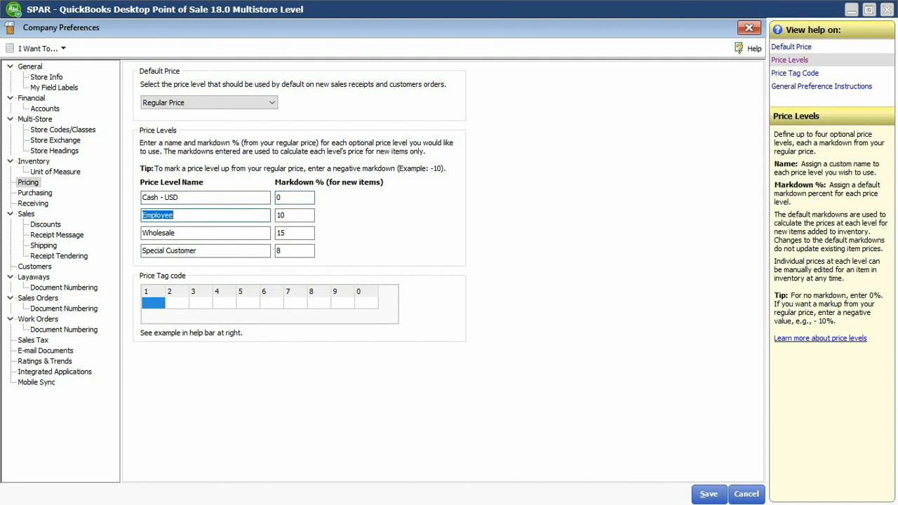
Set the markdowns of the Employee, Wholesale and Special Customer price levels to 0%.
key("Tab")
type("0")
key("Tab")
key("Tab")
key("Tab")
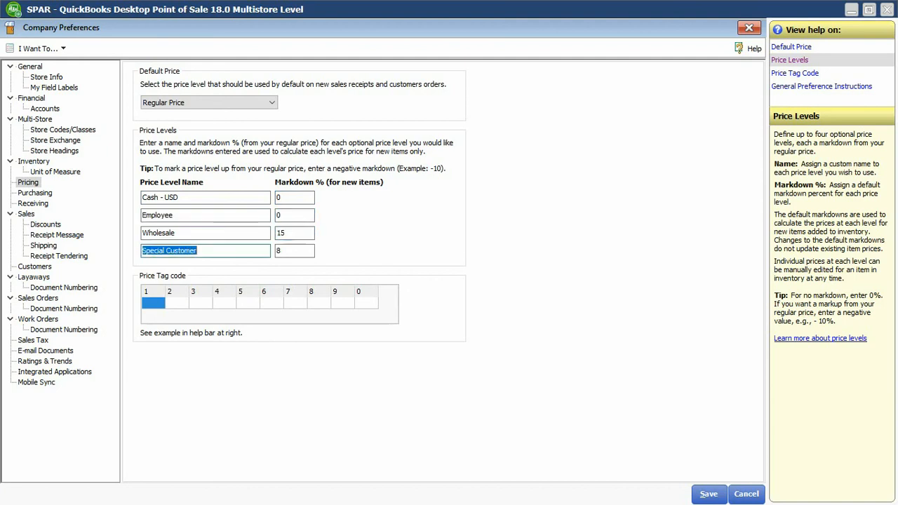
key("shift+Tab")
type("0")
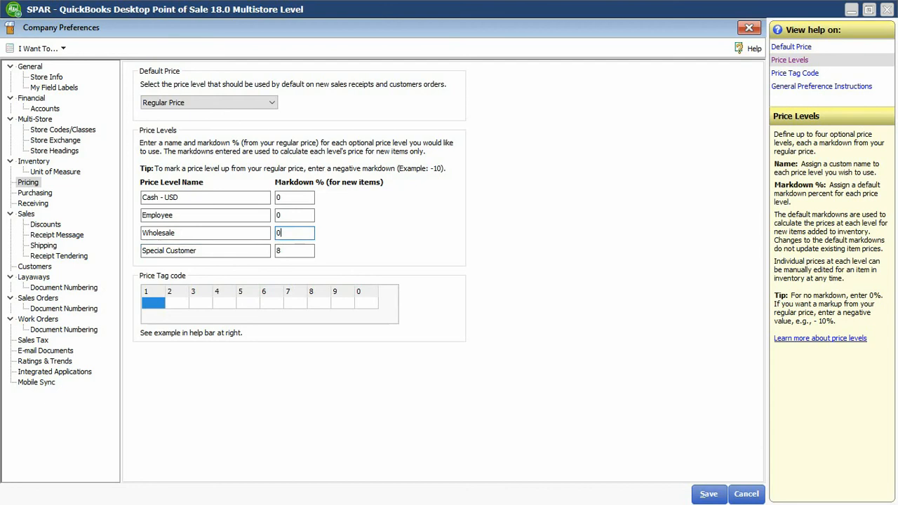
key("Tab")
key("Tab")
type("0")
Rename the Employee price level as "Cash - ZWL".
key("shift+Tab")
key("shift+Tab")
key("shift+Tab")
key("shift+Tab")
key("shift+Tab")
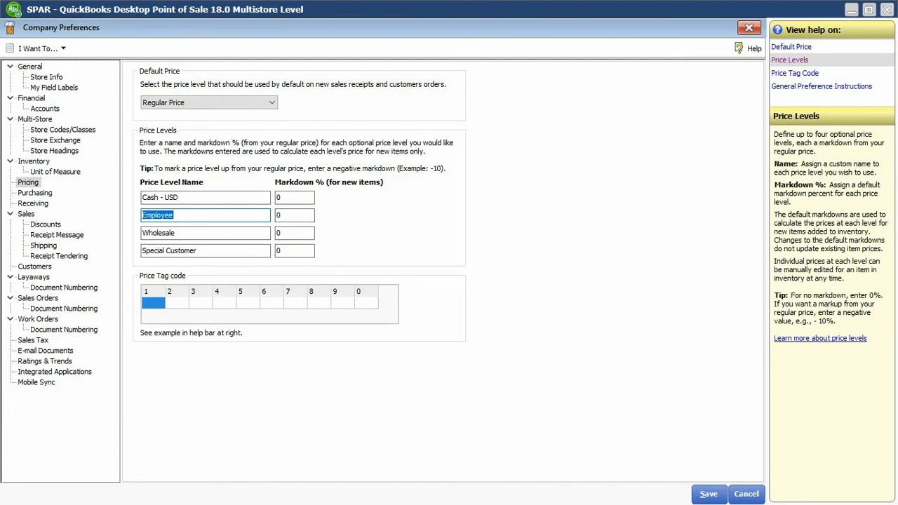
type("Cash - ZWL")
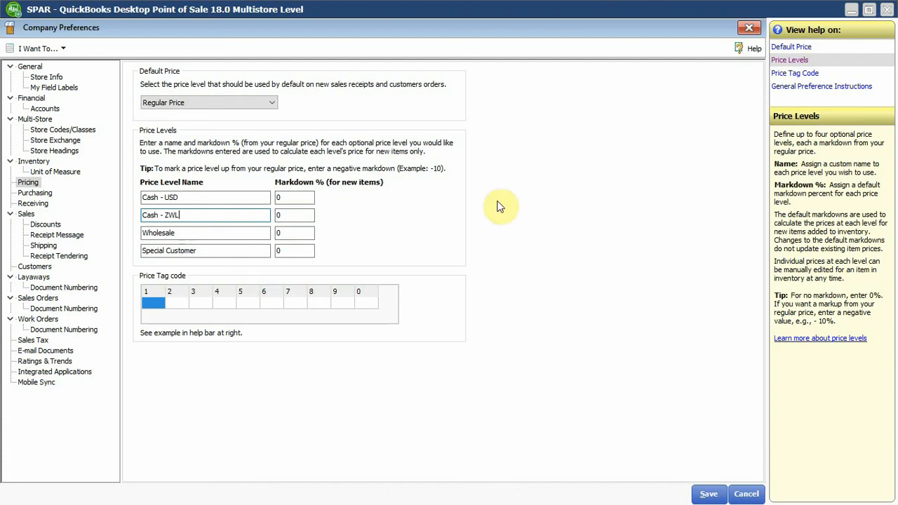
key("Tab")
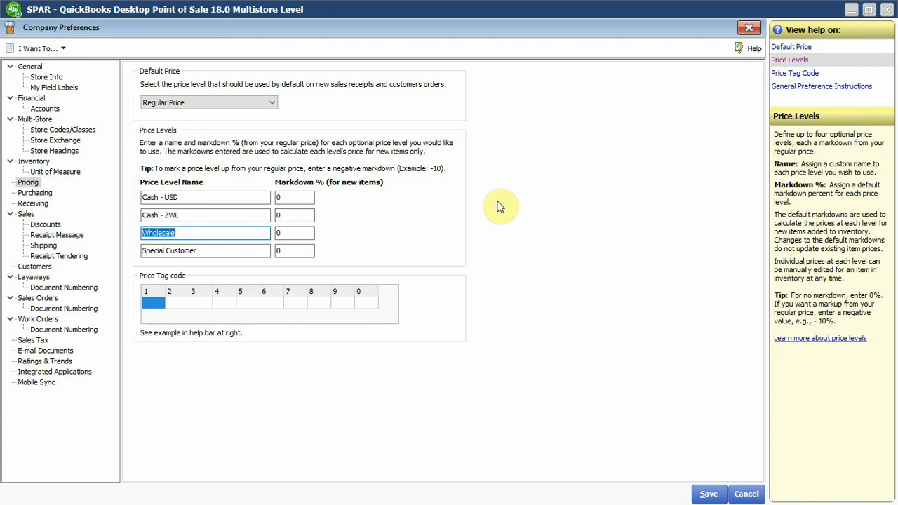
Rename the Wholesale price level as "Ecocash / Swipe" and the Special Customer level as "Rand".
type("Ecos")
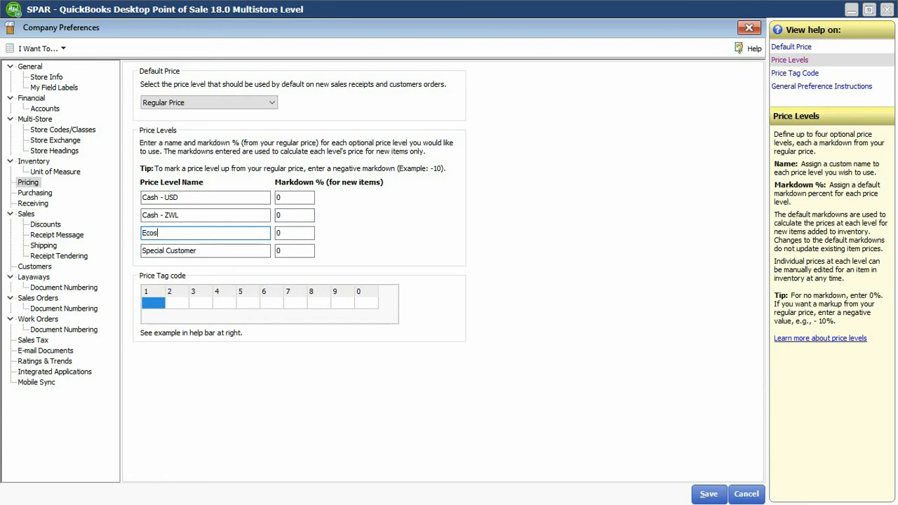
key("BackSpace")
type("cash /")
type("Swipe")
key("Tab")
key("Tab")
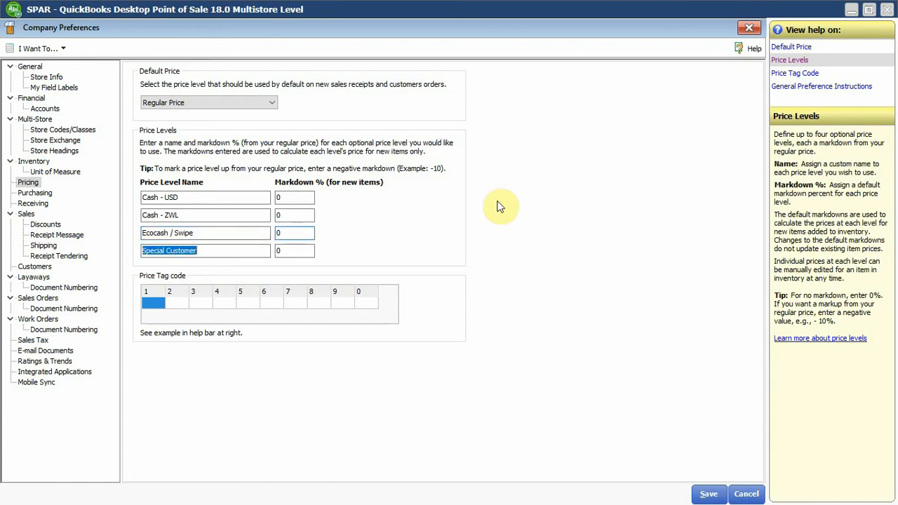
type("Rand")
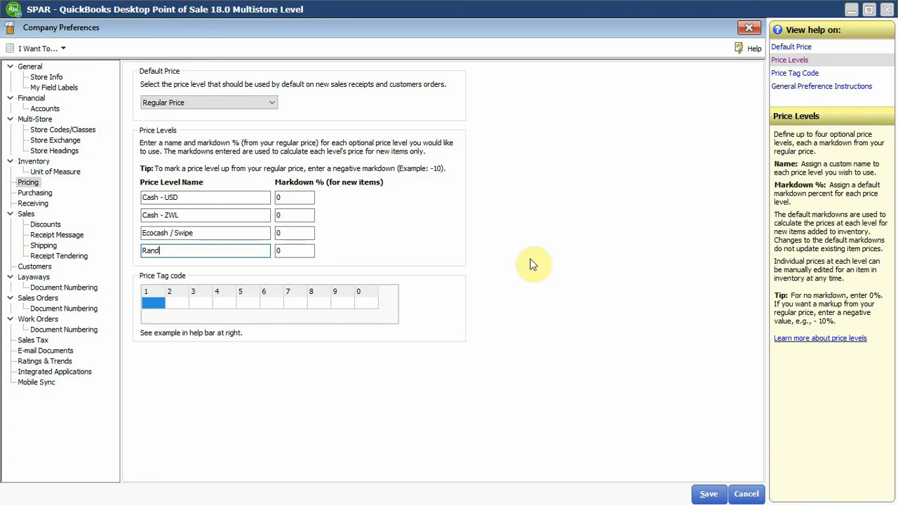
Save the company's pricing preferences and open a new, blank sales receipt.
left_click(702, 494)
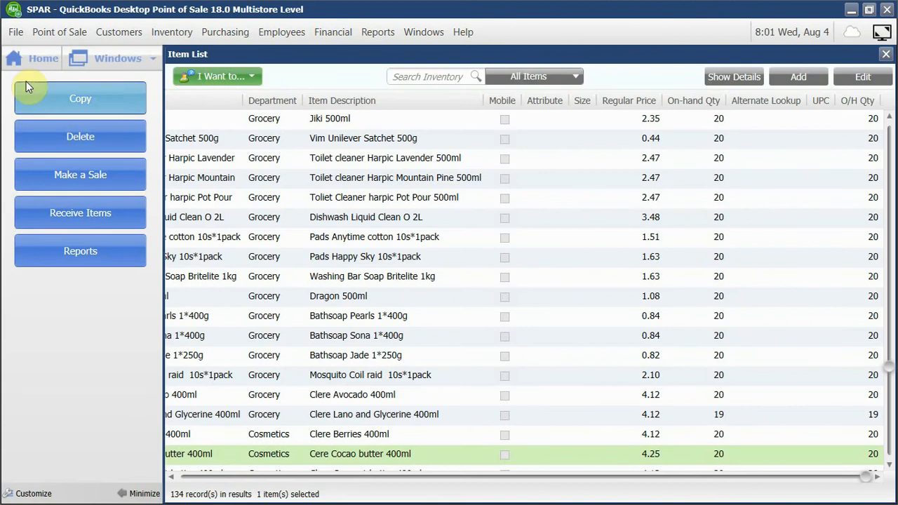
left_click(31, 60)
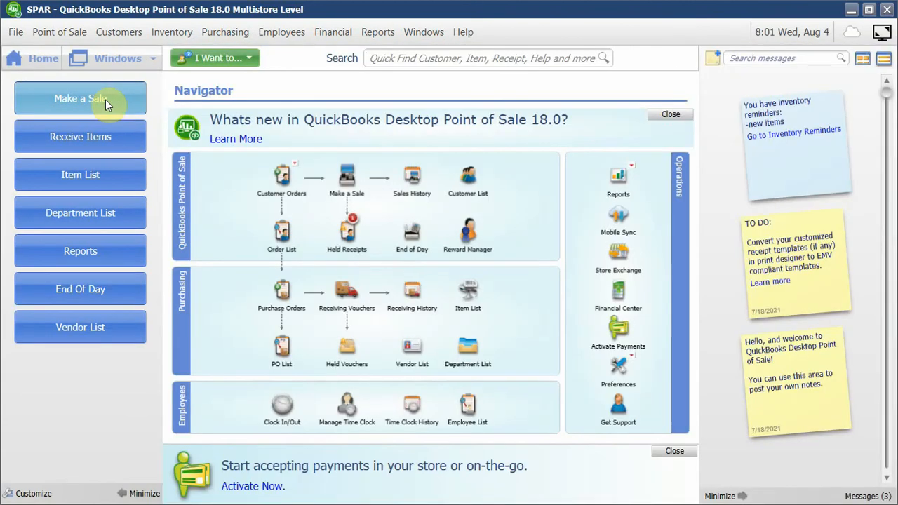
left_click(105, 100)
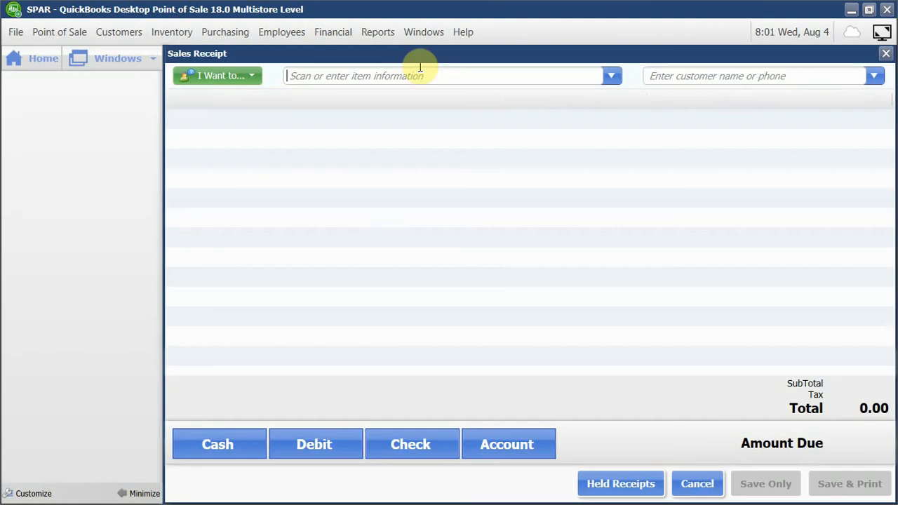
Leave the blank receipt, list the held receipts from the last 30 days, and unhold the 8/4/2021 sales receipt.
left_click(32, 60)
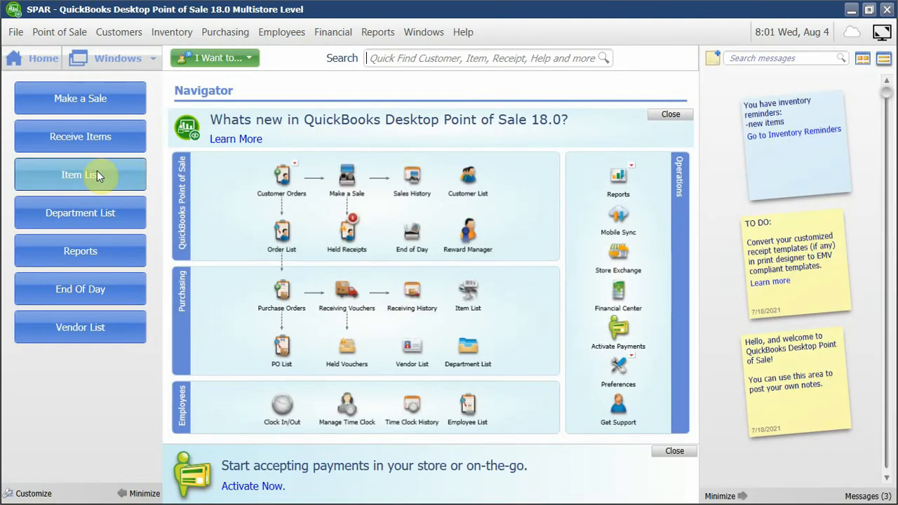
mouse_move(353, 242)
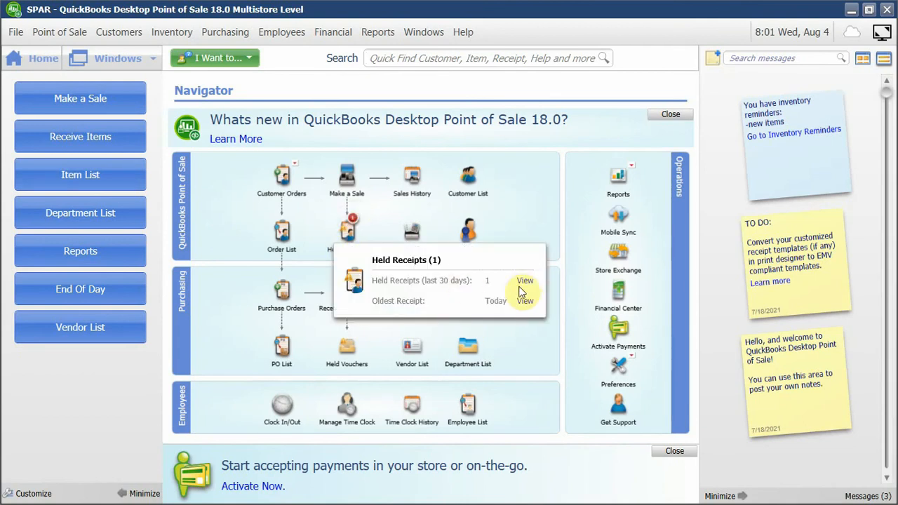
left_click(524, 281)
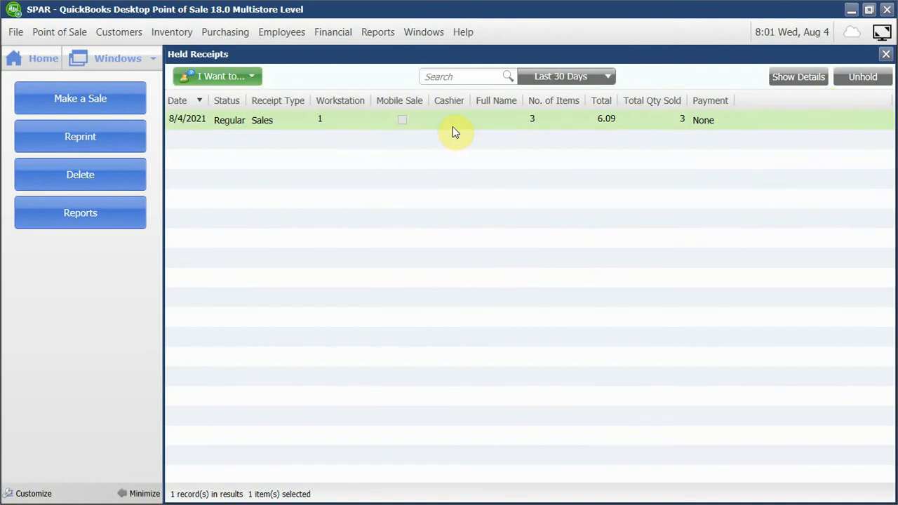
left_click(864, 76)
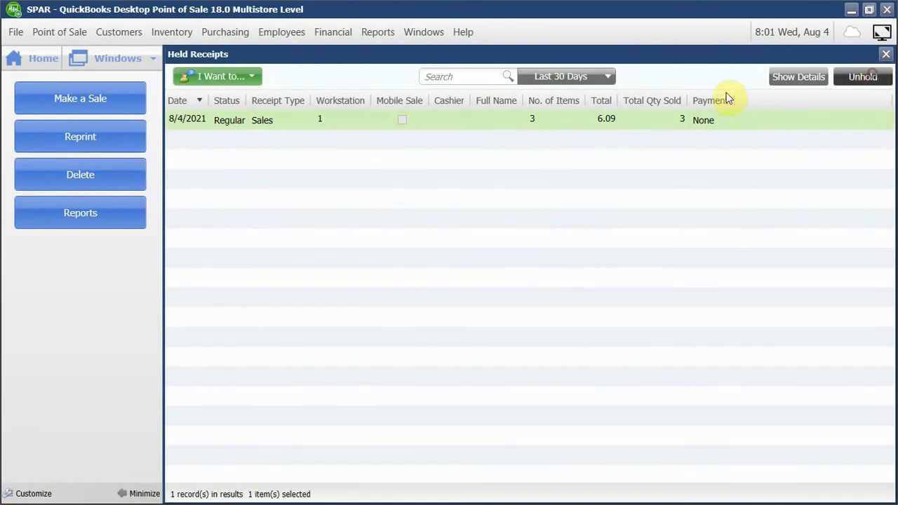
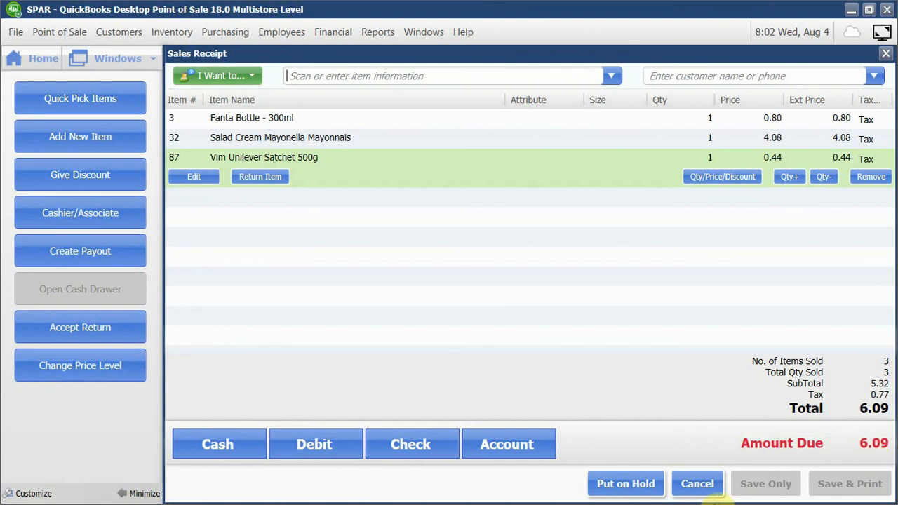
key("super")
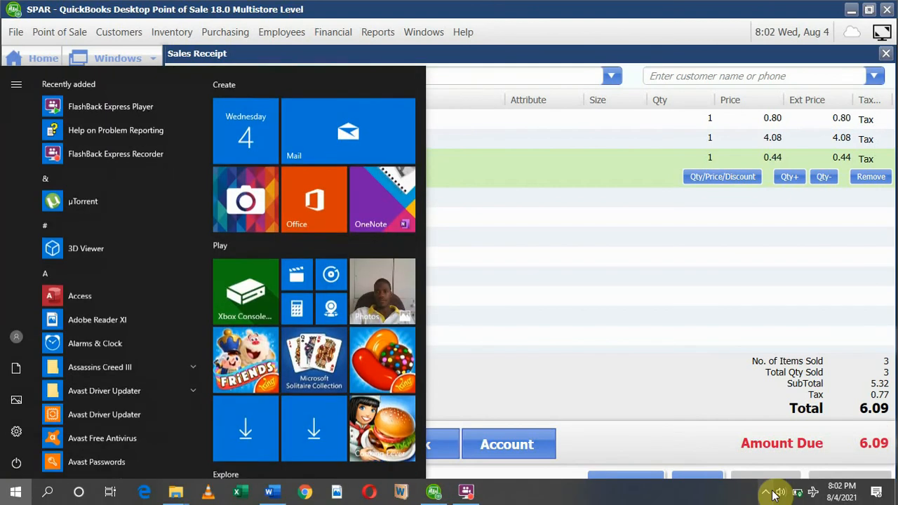
left_click(466, 493)
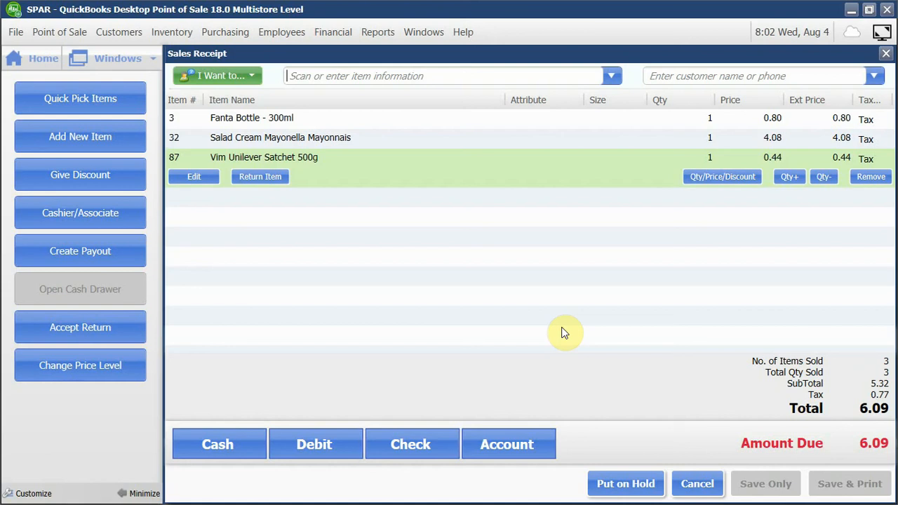
Increase the quantity of Salad Cream Mayonella Mayonnais on the sales receipt to 3.
left_click(459, 140)
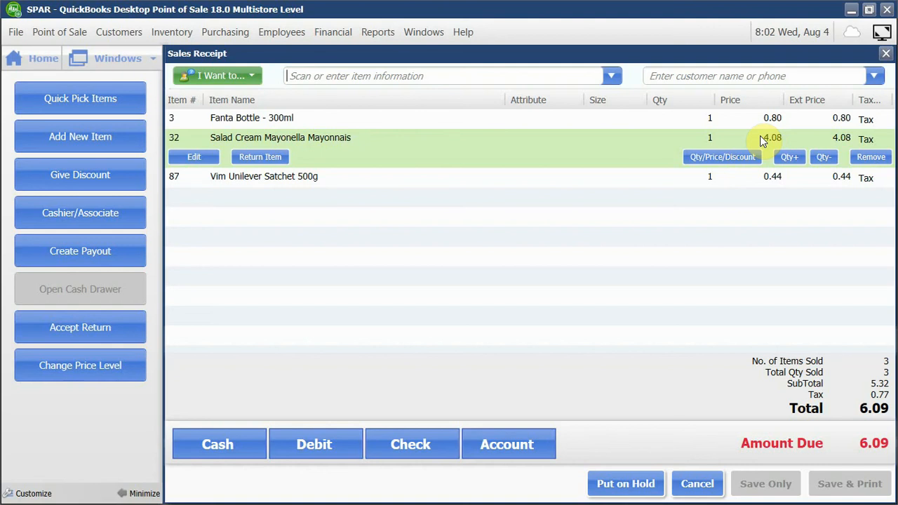
left_click(797, 158)
left_click(797, 159)
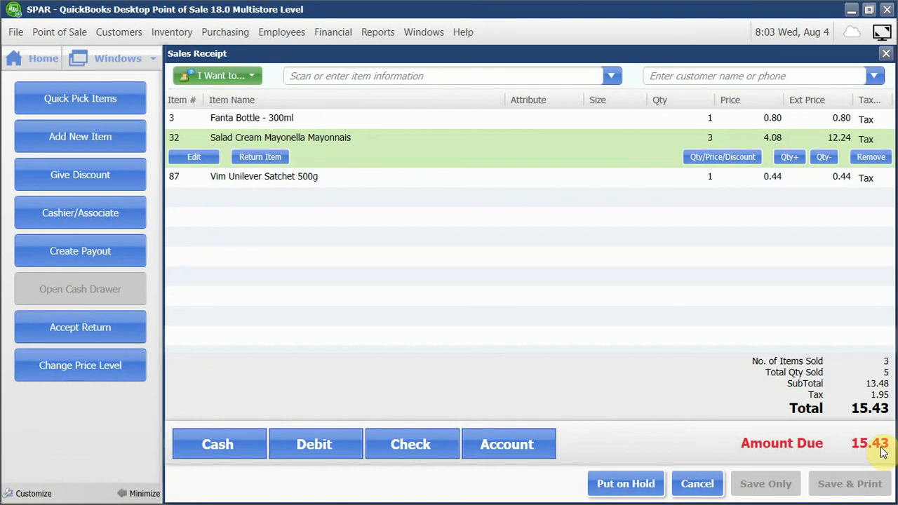
Apply the Cash - ZWL price level to the receipt's listed items, and switch them to the Ecocash / Swipe level.
left_click(59, 380)
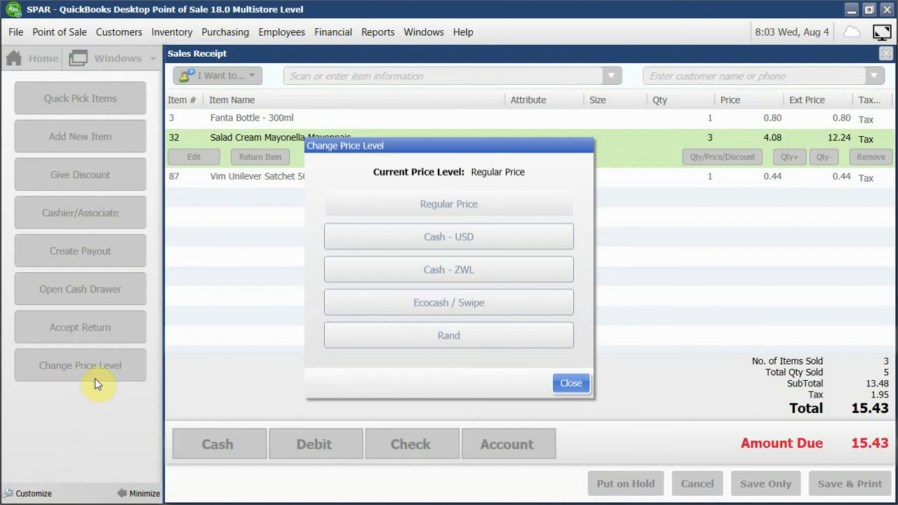
left_click(454, 279)
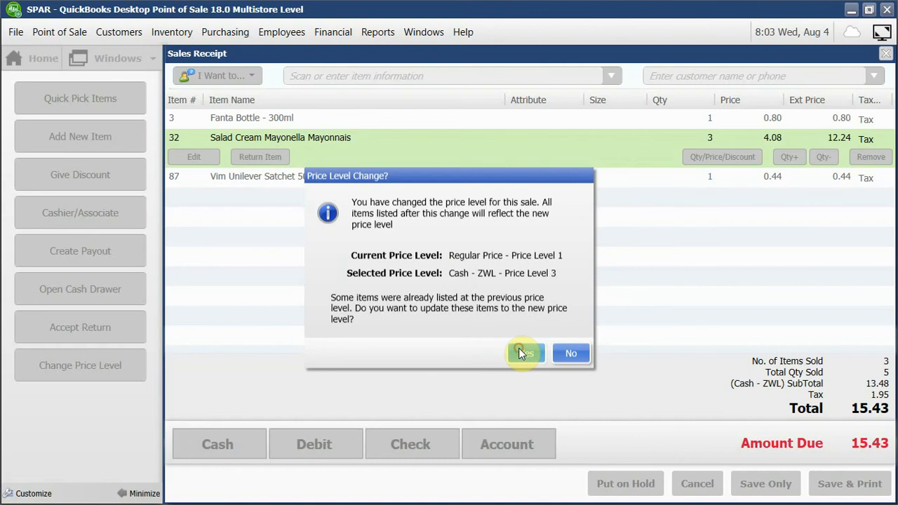
left_click(521, 353)
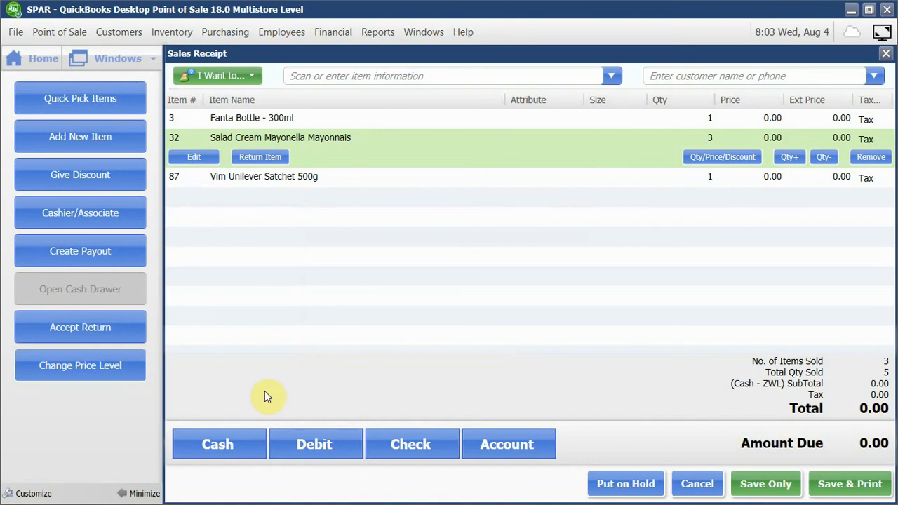
left_click(113, 373)
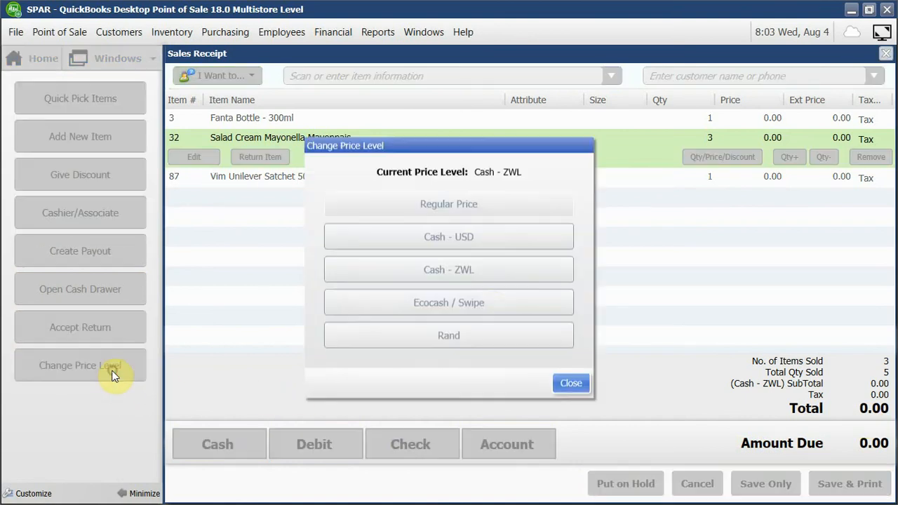
left_click(488, 307)
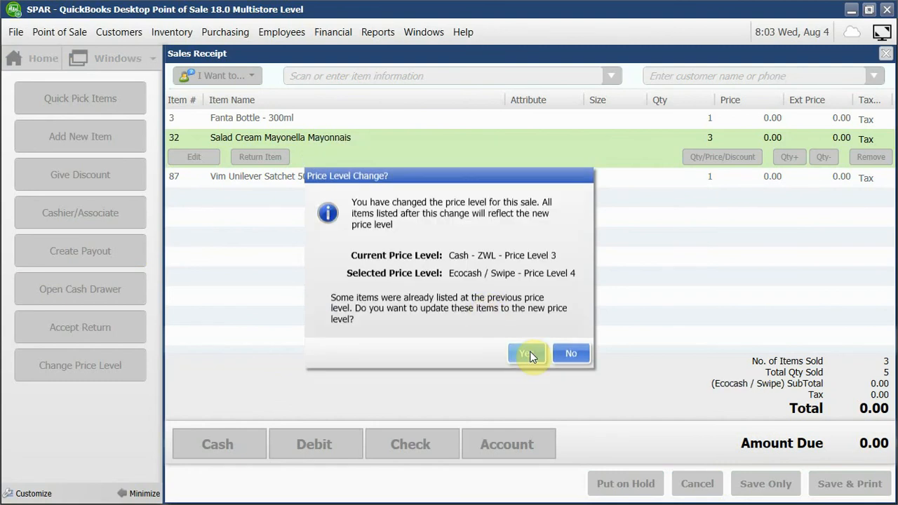
left_click(530, 356)
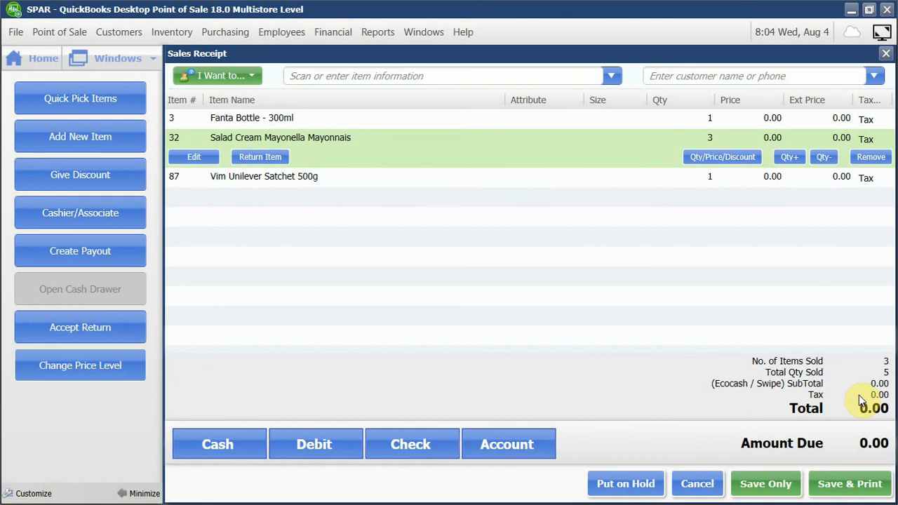
Set the receipt's listed items to the Regular Price level and put the receipt on hold.
left_click(73, 371)
left_click(440, 211)
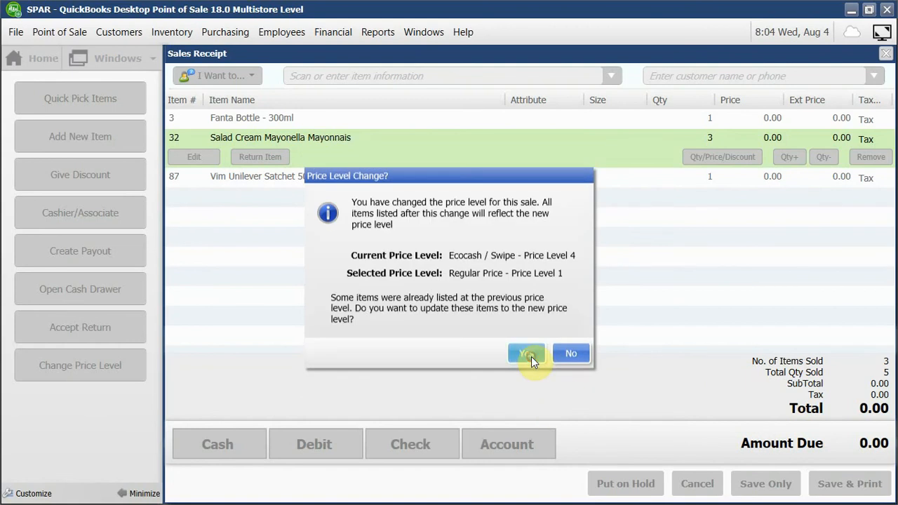
left_click(531, 356)
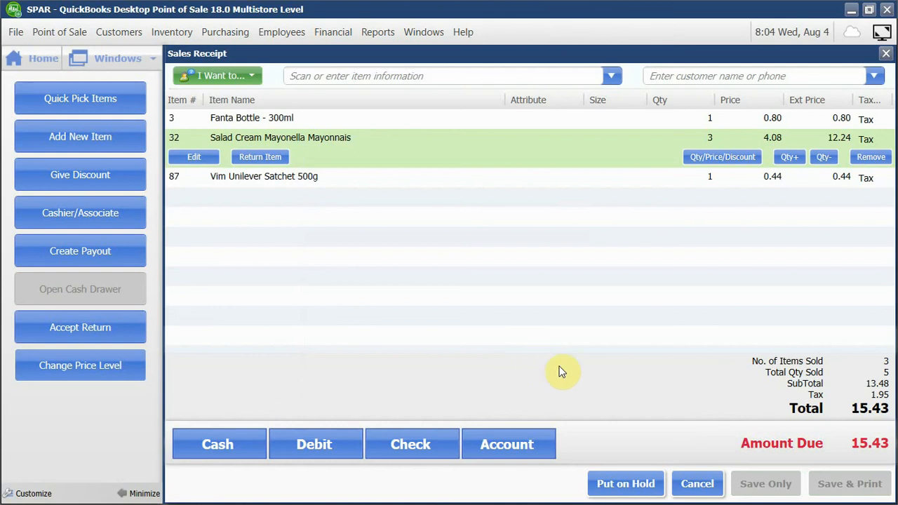
left_click(624, 484)
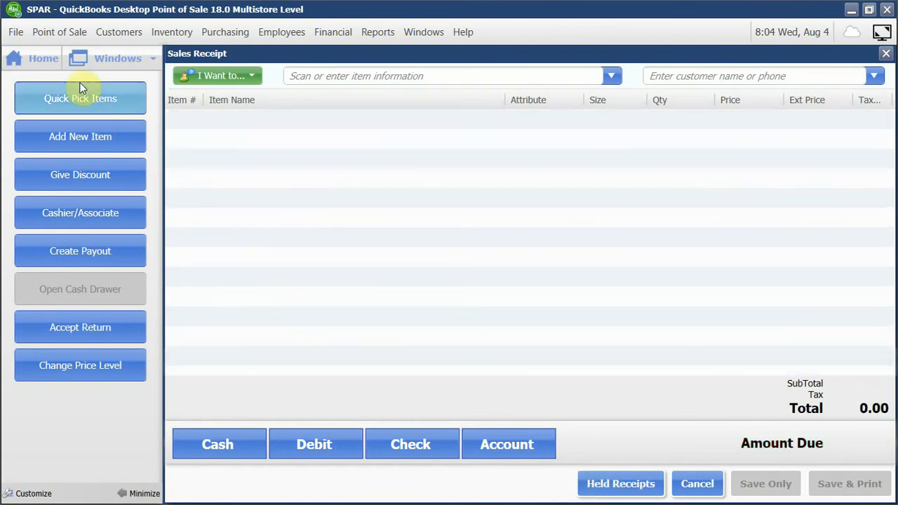
Start a new item price change in the Price Manager for the Cash - USD price level.
left_click(43, 62)
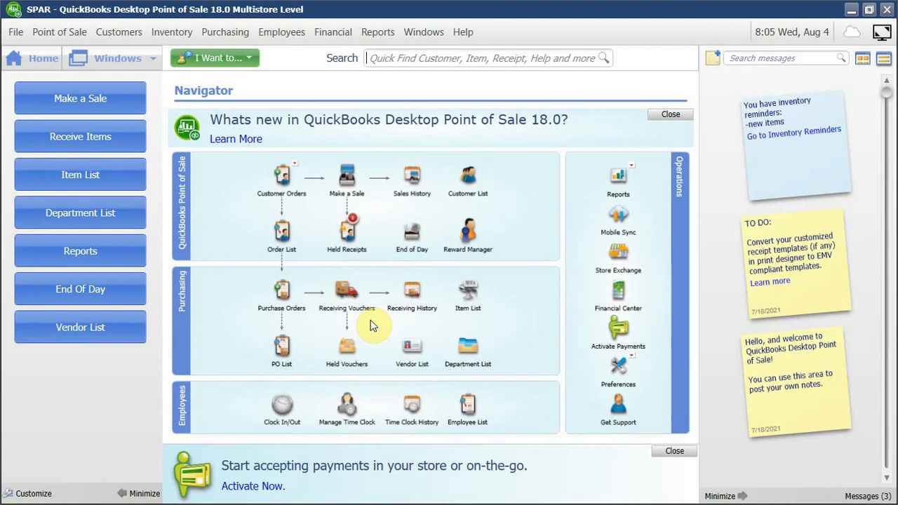
left_click(175, 35)
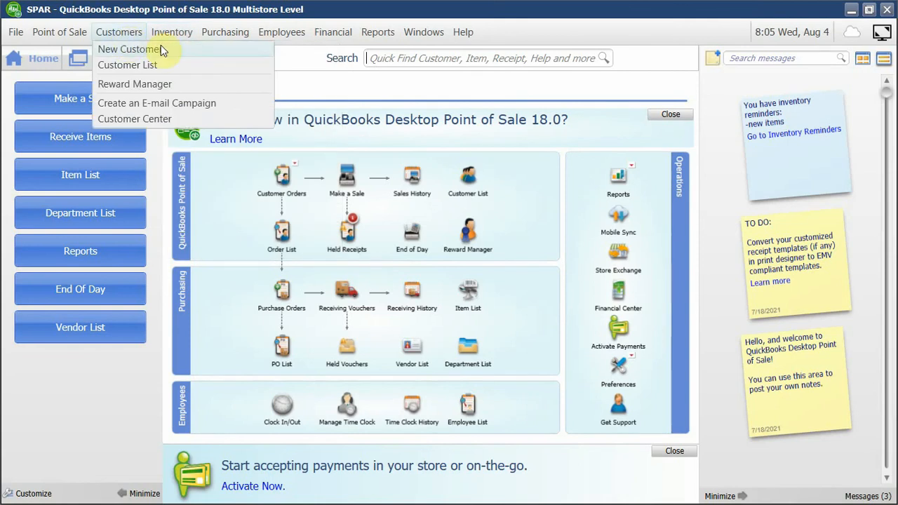
left_click(170, 36)
left_click(169, 38)
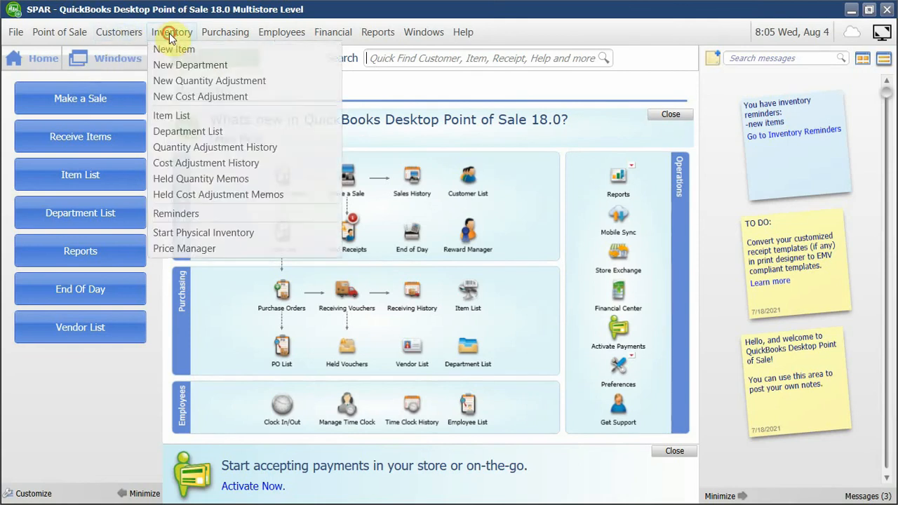
left_click(205, 249)
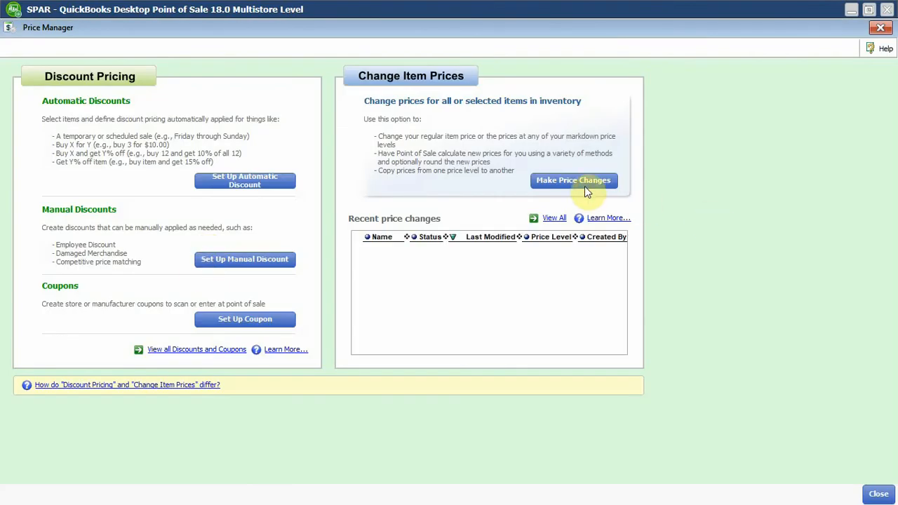
left_click(584, 182)
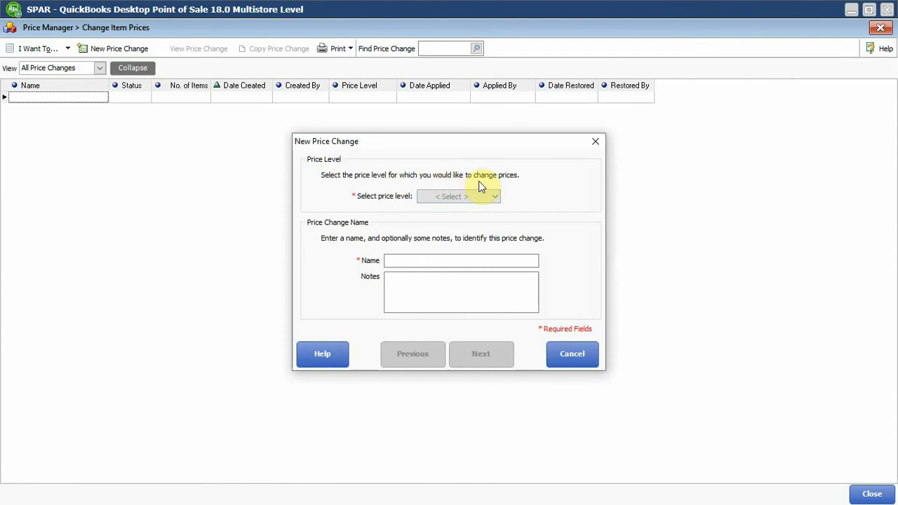
left_click(487, 197)
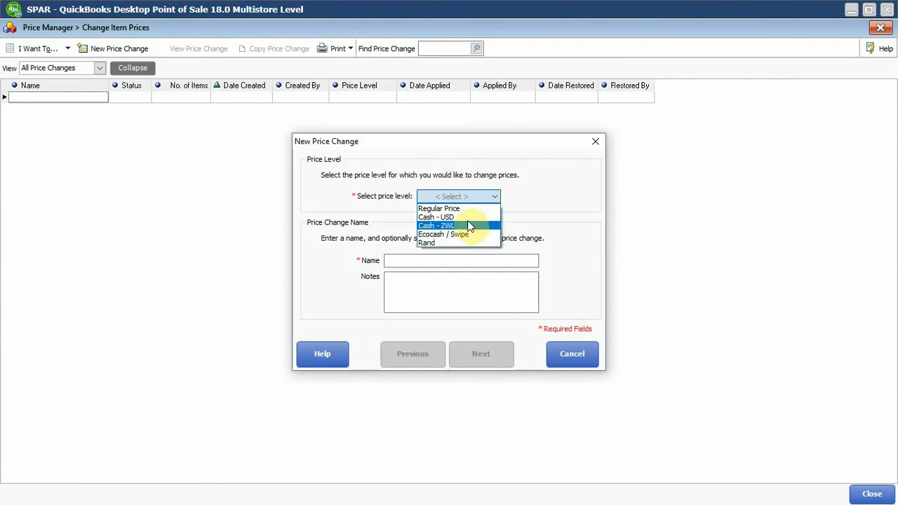
left_click(468, 217)
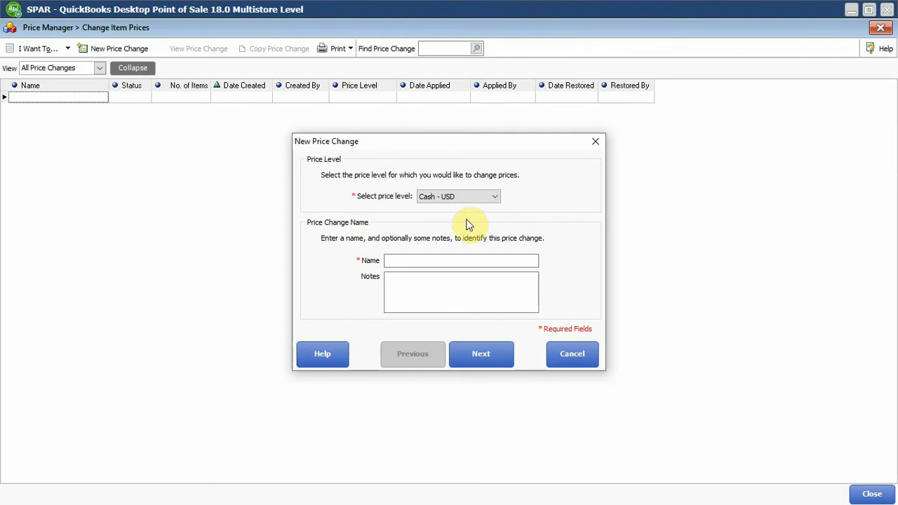
Name the price change "Initial USD Price Change" and copy the same text into its notes.
left_click(474, 262)
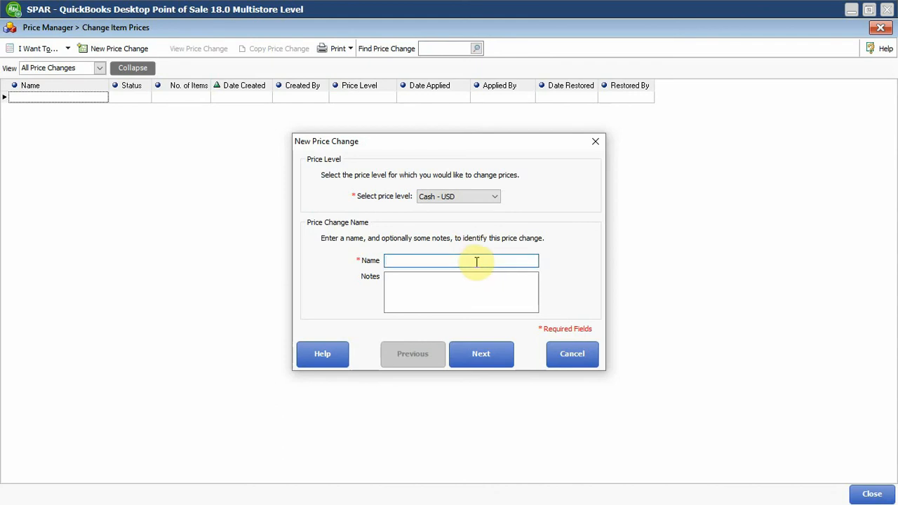
type("U")
key("BackSpace")
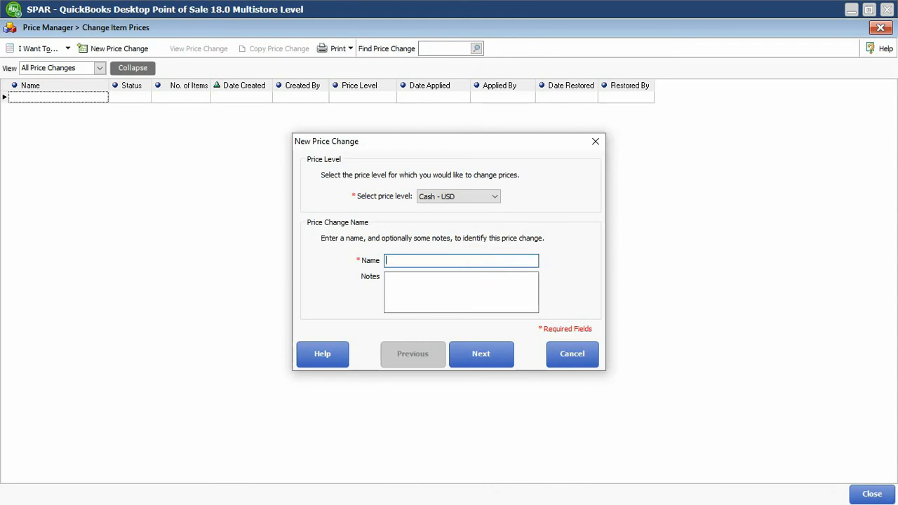
type("Iniat")
key("BackSpace")
key("BackSpace")
key("BackSpace")
type("itial Prie")
key("BackSpace")
type("ce Ch")
type("ange")
type("USD")
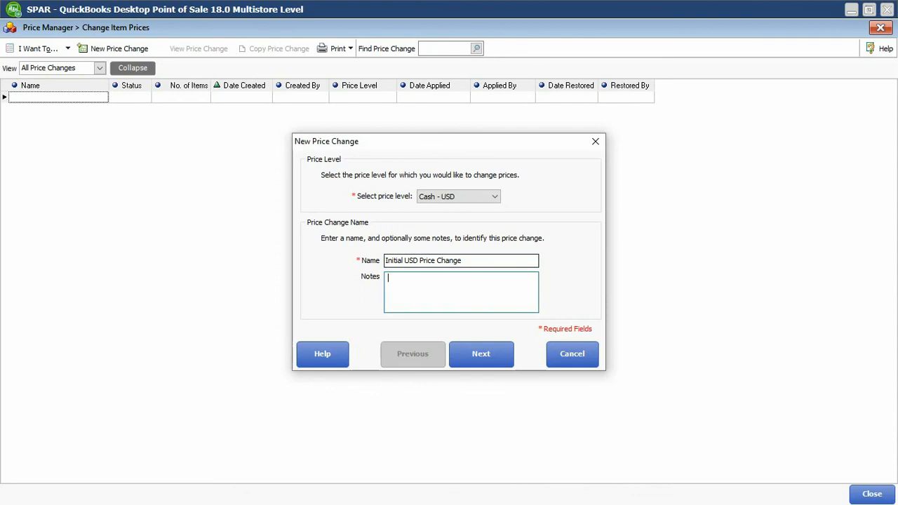
key("shift+Tab")
key("ctrl+c")
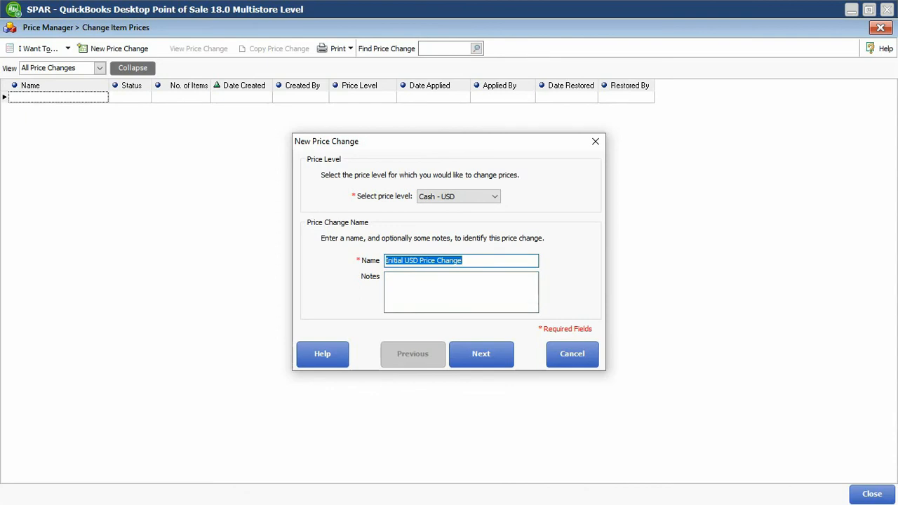
key("Tab")
key("ctrl+v")
Shorten the price change's name to "USD Price Change" and continue to the item selection.
left_click(476, 261)
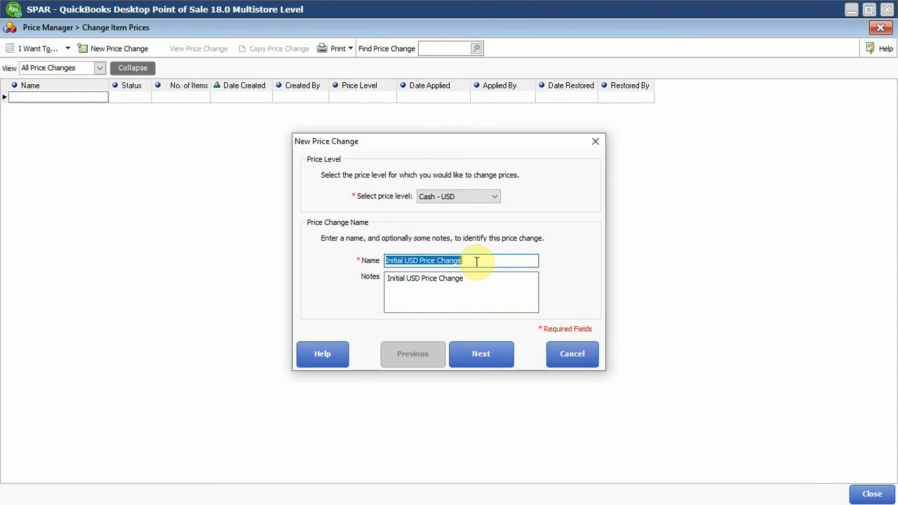
left_click(477, 261)
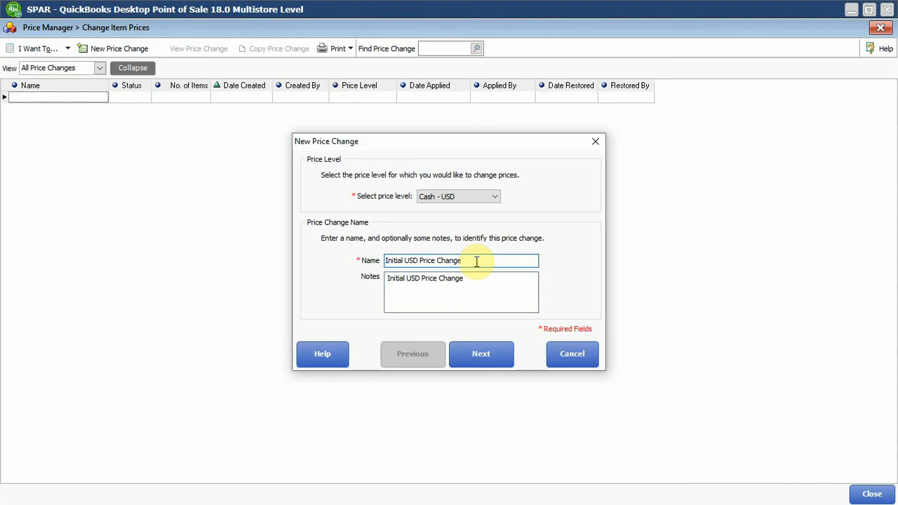
key("Left")
key("Left")
key("Left")
key("Left")
key("Left")
key("Left")
key("Left")
key("Left")
key("Left")
key("Left")
key("Left")
key("Left")
key("Left")
key("Left")
key("Left")
key("shift+Home")
key("BackSpace")
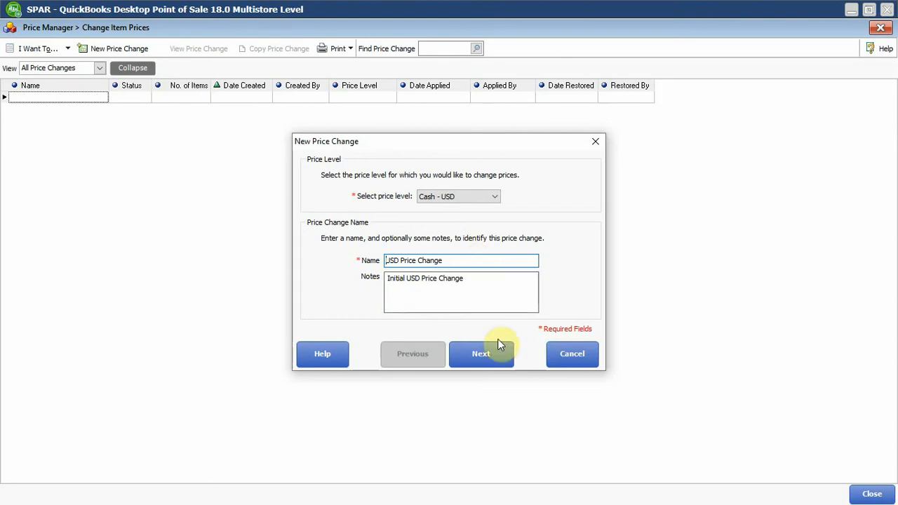
left_click(499, 353)
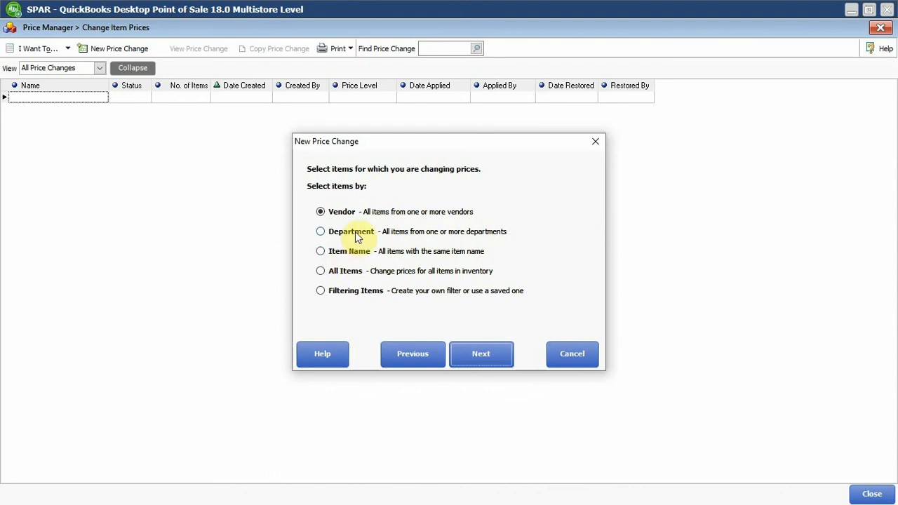
Choose to change prices for all items in inventory and continue to the pricing formula.
left_click(356, 238)
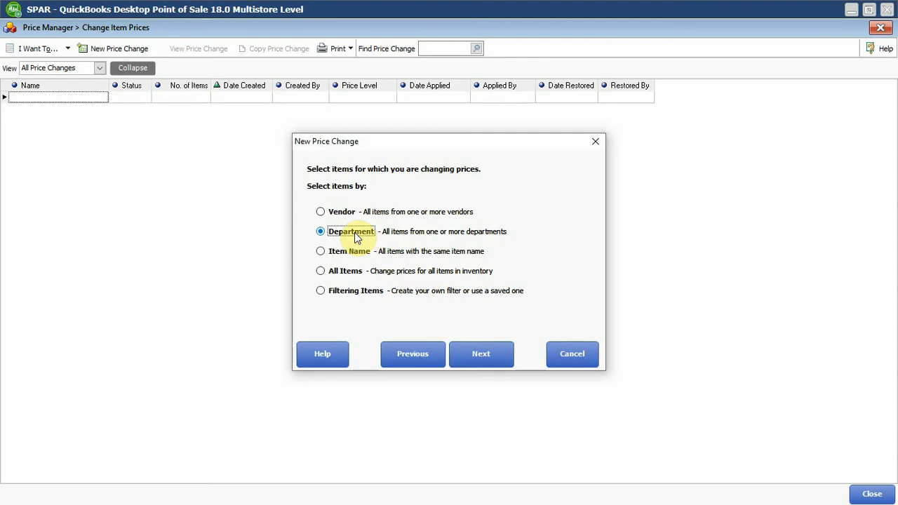
left_click(342, 209)
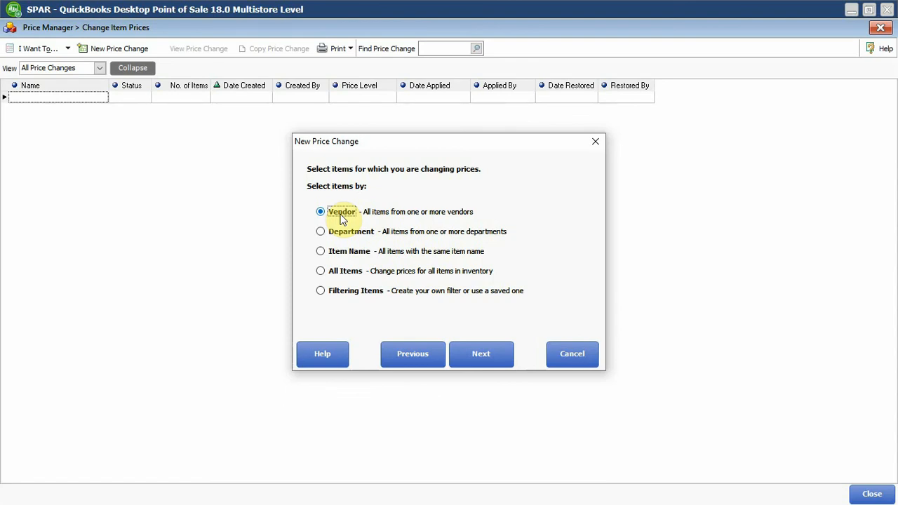
left_click(343, 257)
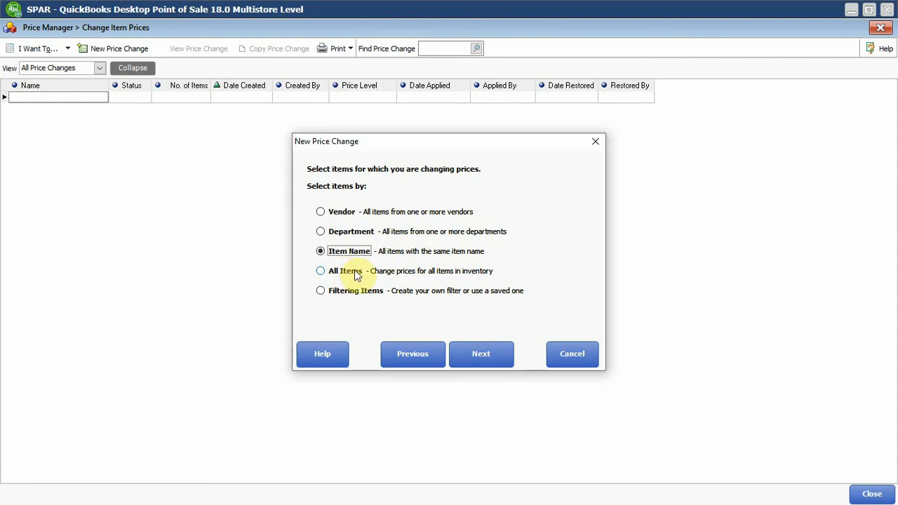
left_click(345, 272)
left_click(467, 352)
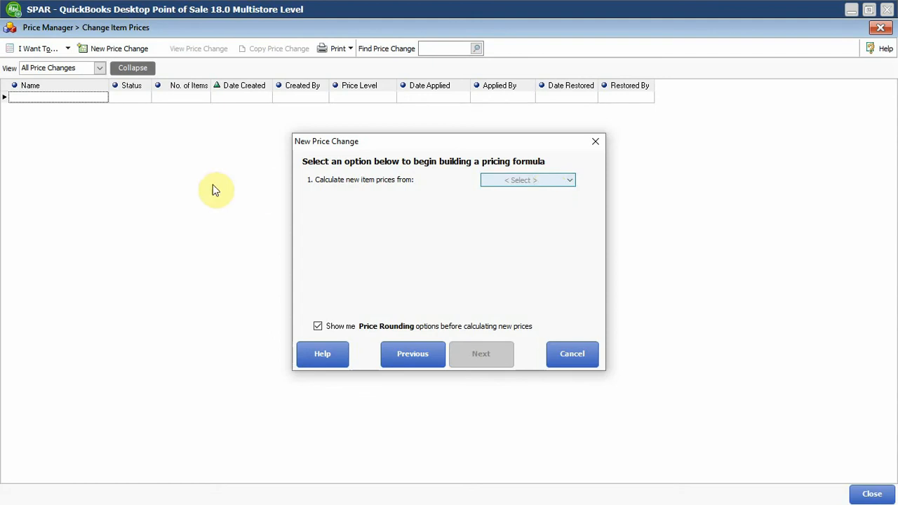
Set the pricing formula to calculate new item prices from Price, using the Regular Price level.
left_click(542, 181)
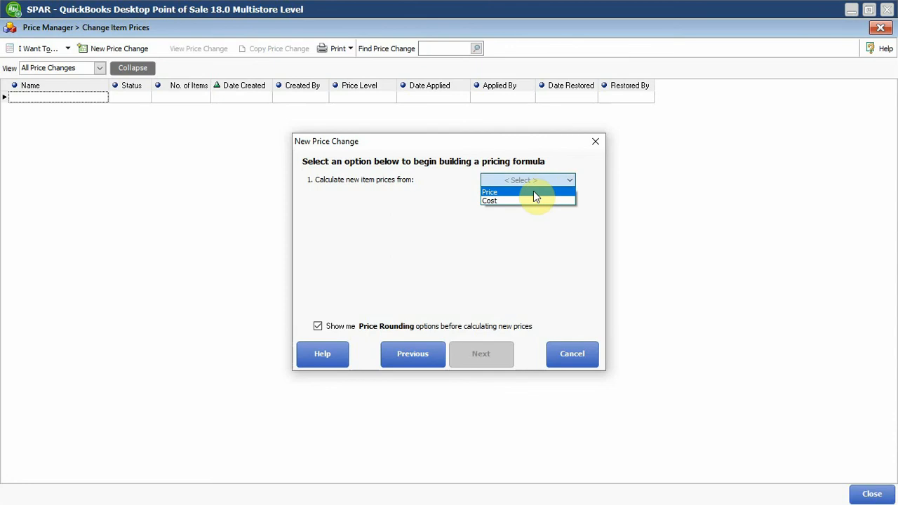
left_click(534, 192)
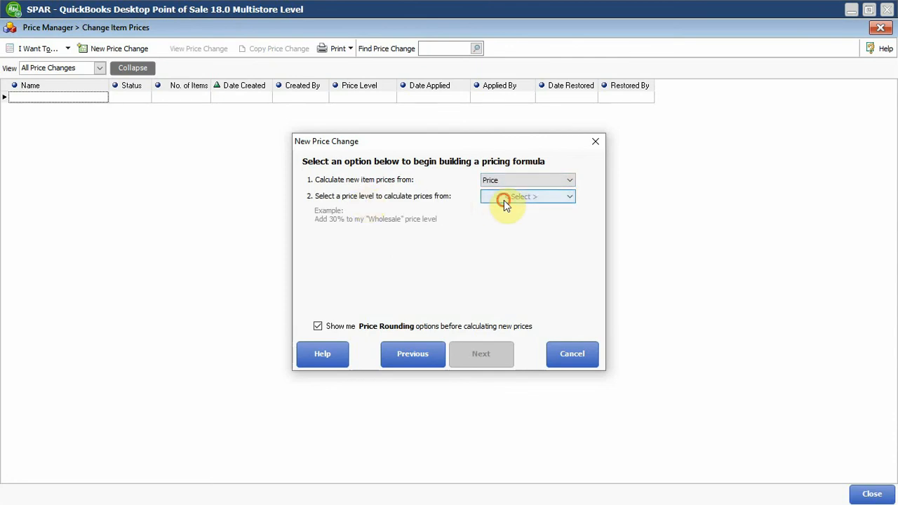
left_click(503, 198)
left_click(504, 208)
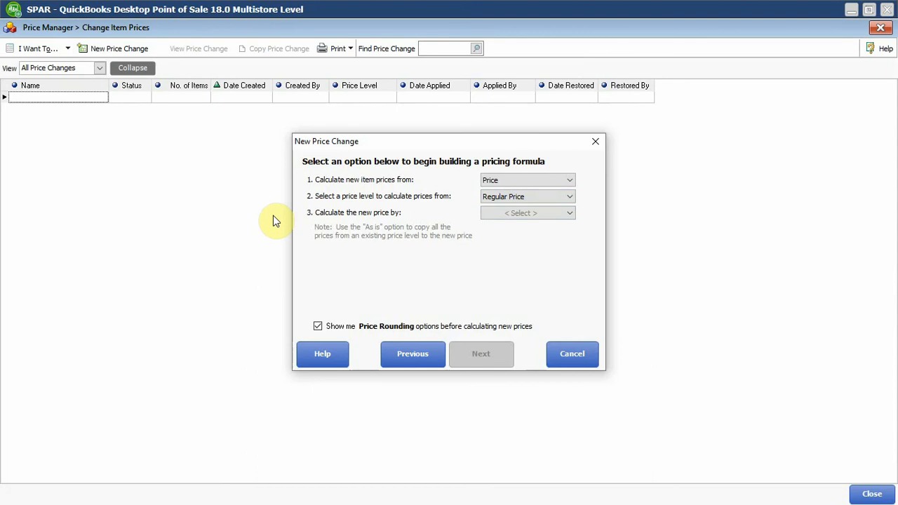
Set the pricing formula to multiply the current price by 1 and continue to the rounding options.
left_click(519, 212)
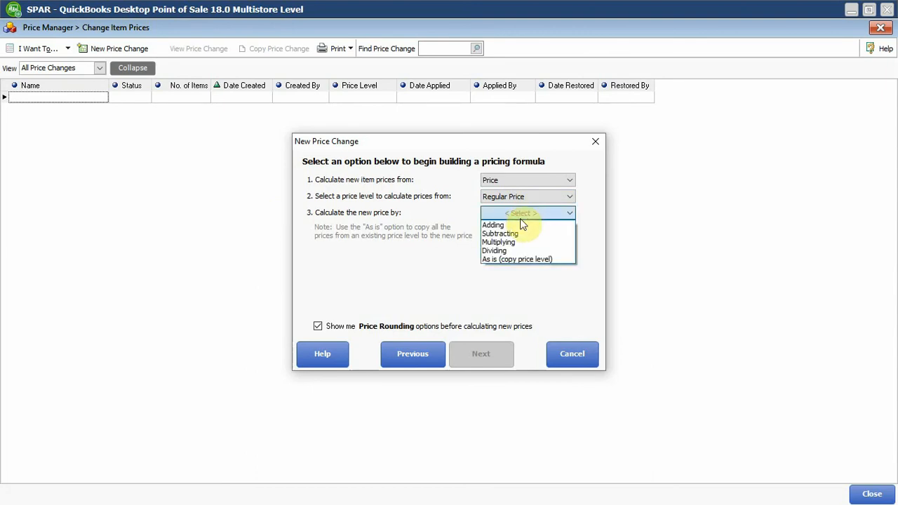
left_click(514, 242)
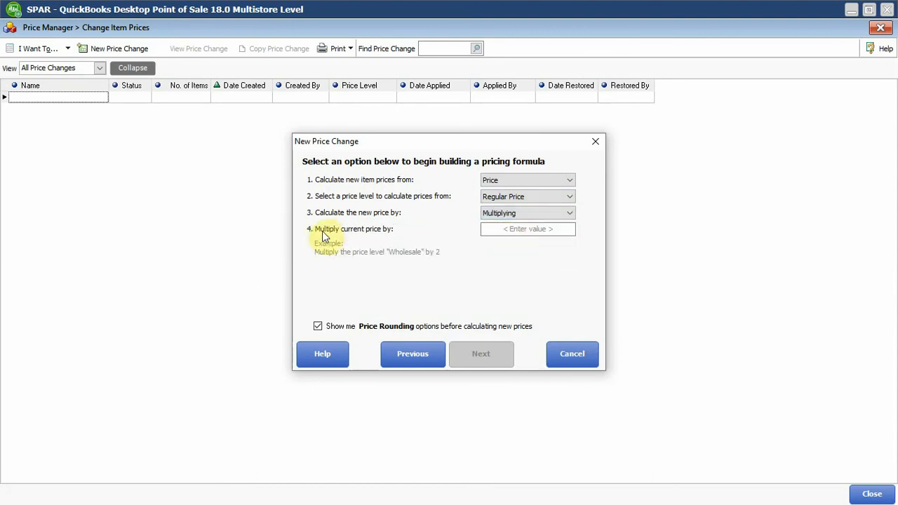
left_click(539, 231)
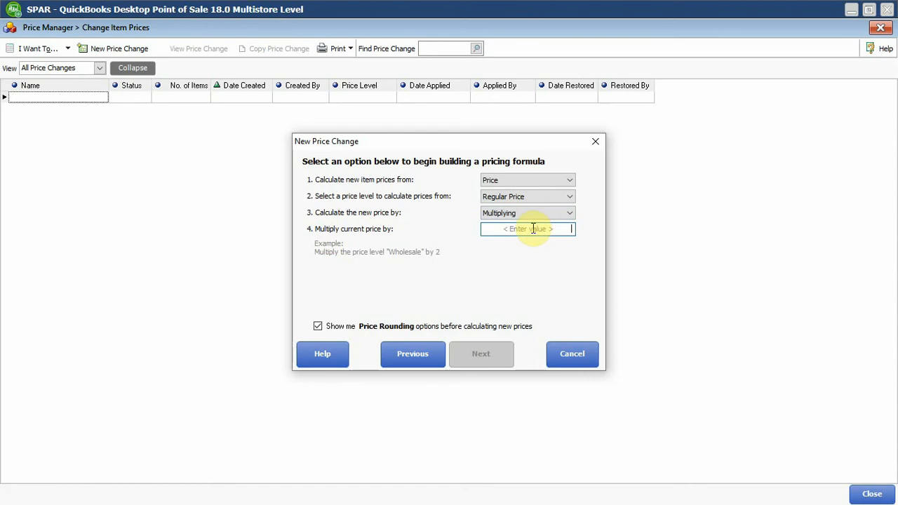
type("1")
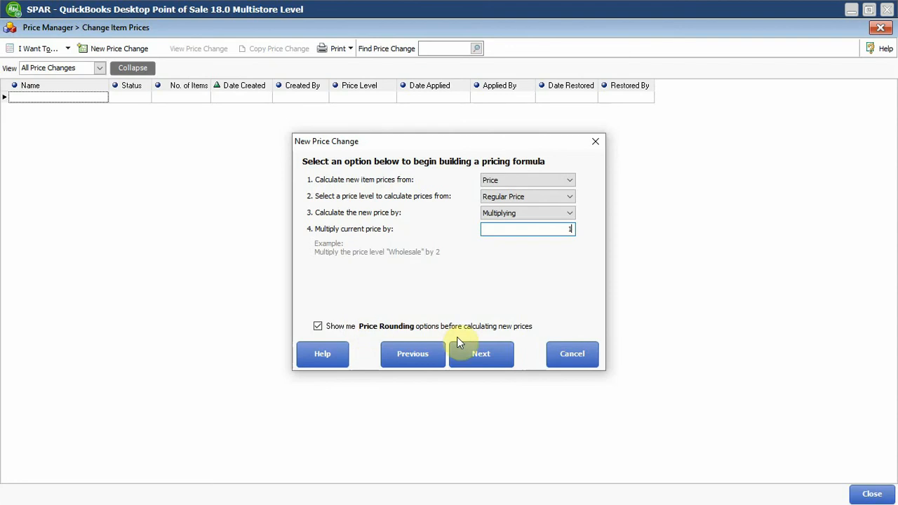
left_click(480, 353)
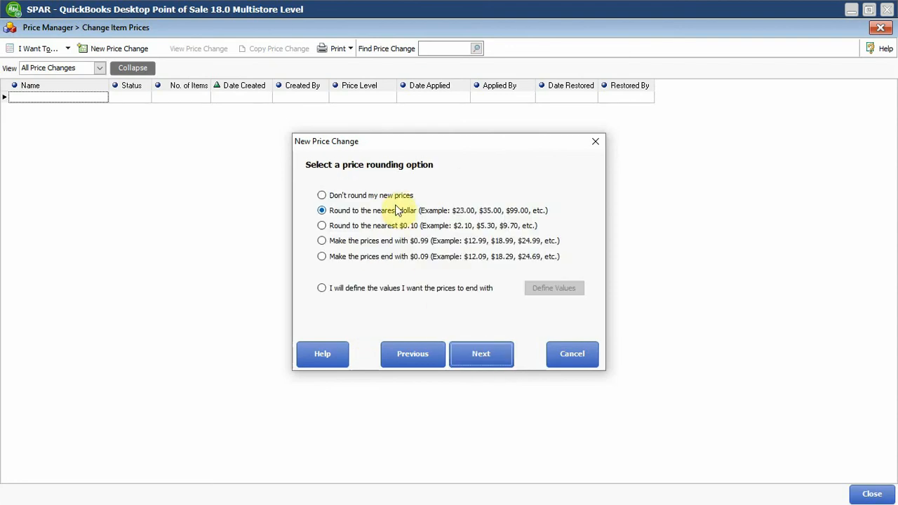
Choose not to round the new prices and calculate prices for all selected items.
left_click(356, 199)
left_click(483, 354)
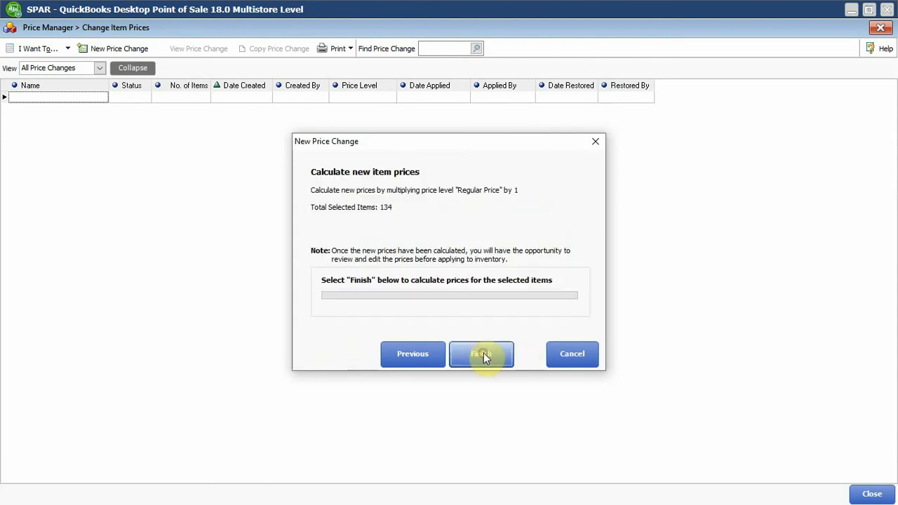
left_click(483, 353)
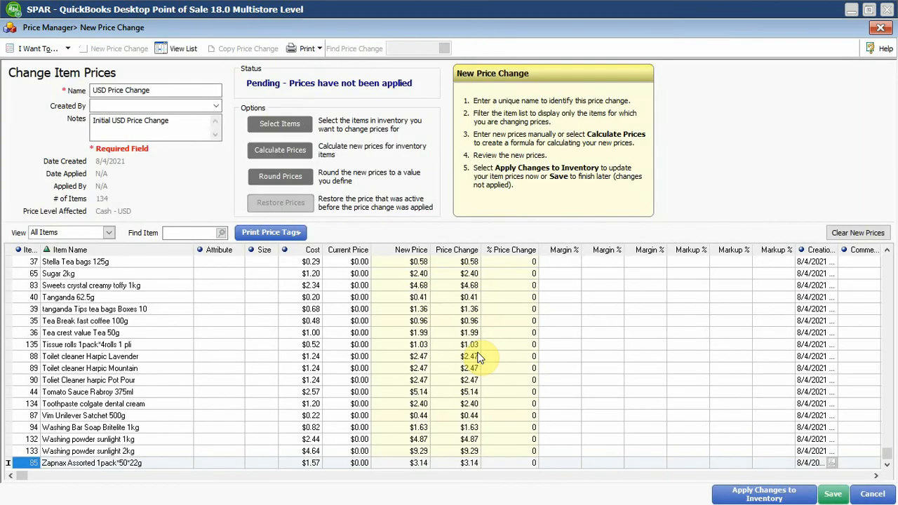
Compare the cost, current price and new price of Sugar 2kg, tanganda Tips tea bags and Tea Break fast coffee.
left_click(357, 272)
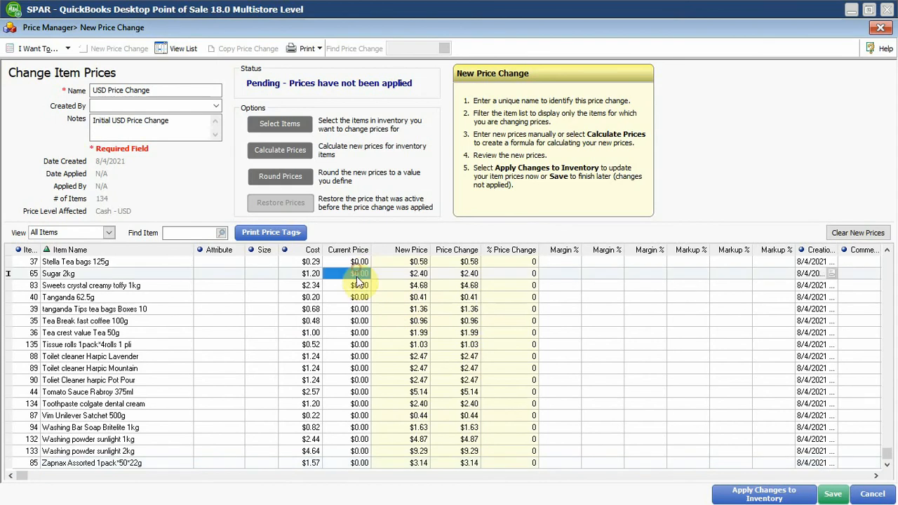
left_click(418, 276)
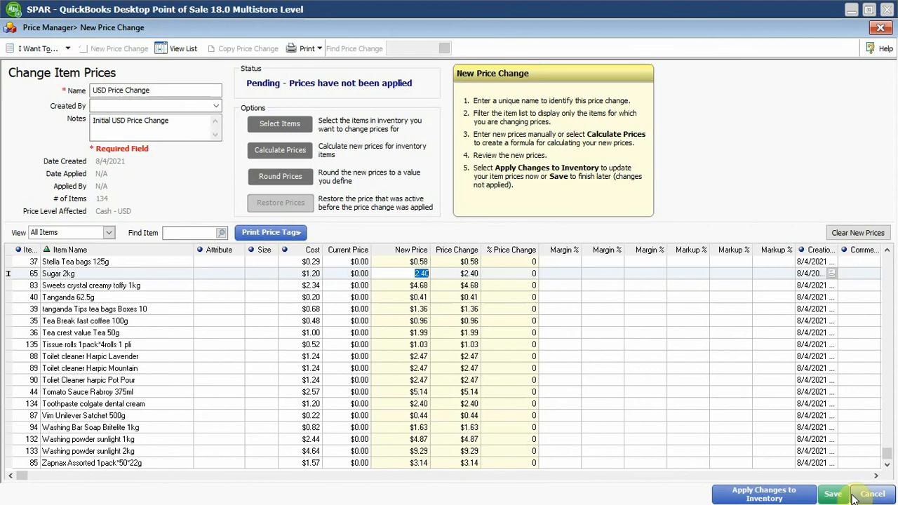
left_click(416, 310)
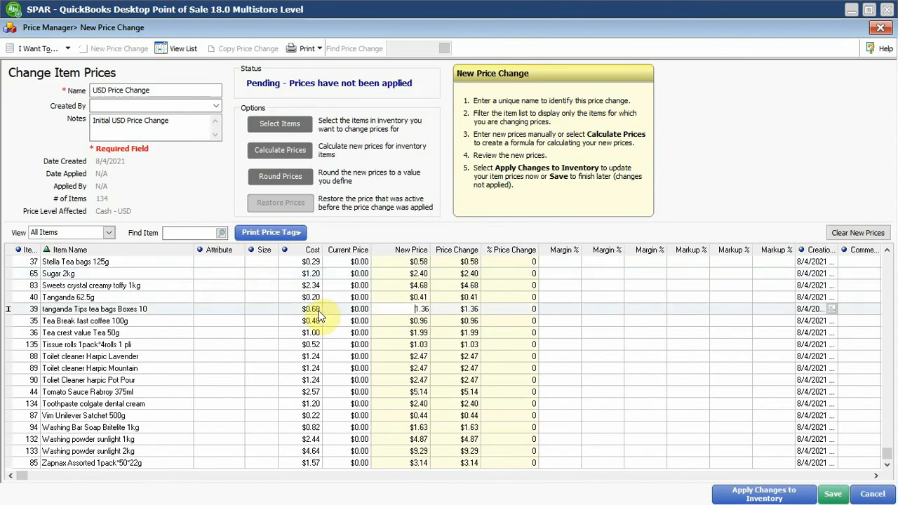
left_click(312, 310)
left_click(418, 320)
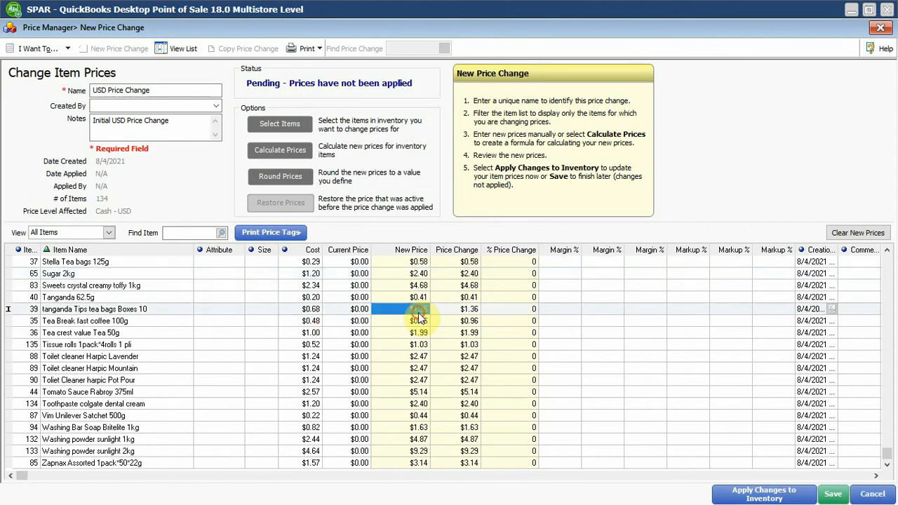
Discard the pending USD price change and return to the Price Manager overview.
left_click(874, 494)
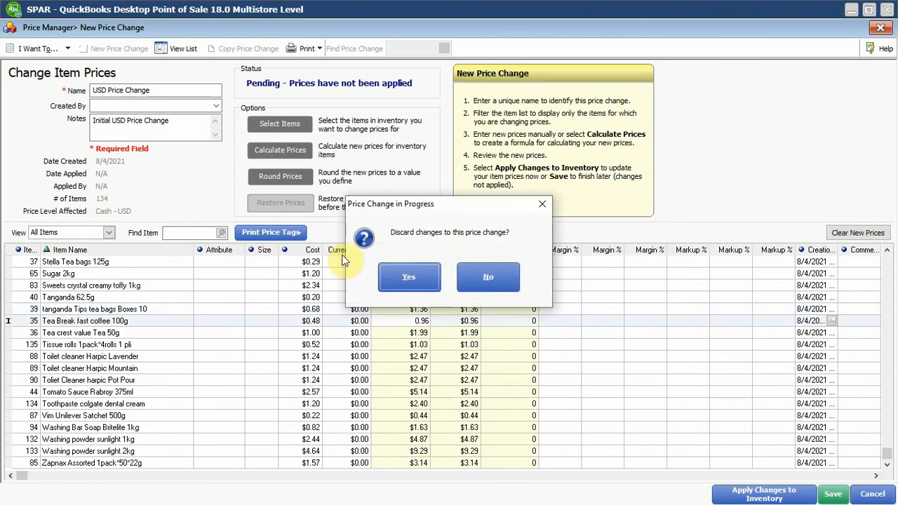
left_click(424, 278)
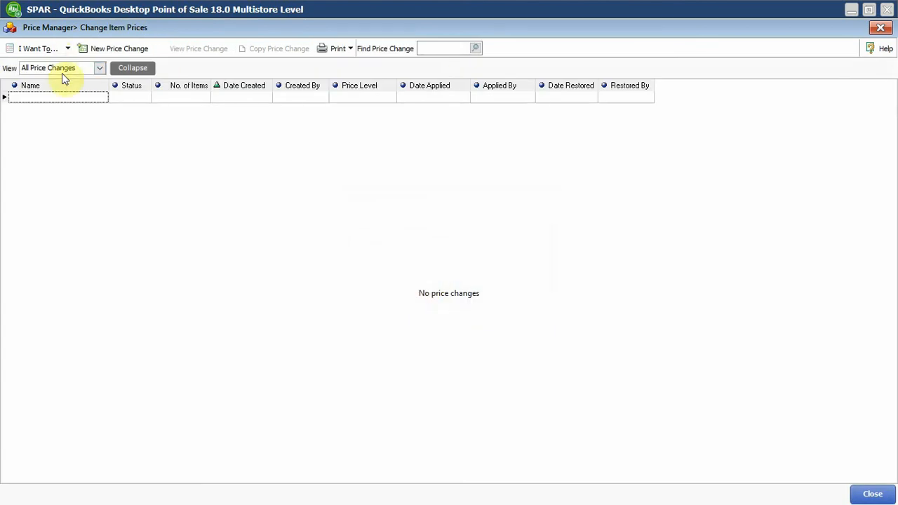
left_click(64, 49)
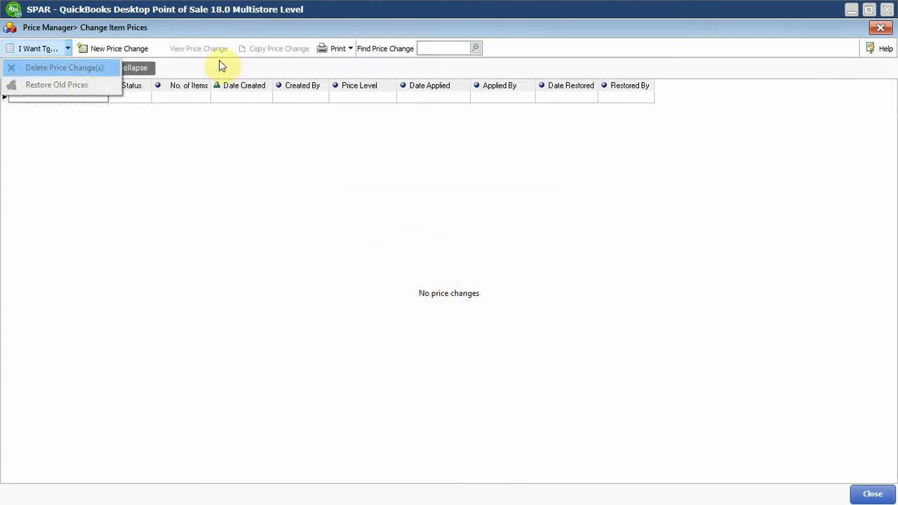
left_click(882, 35)
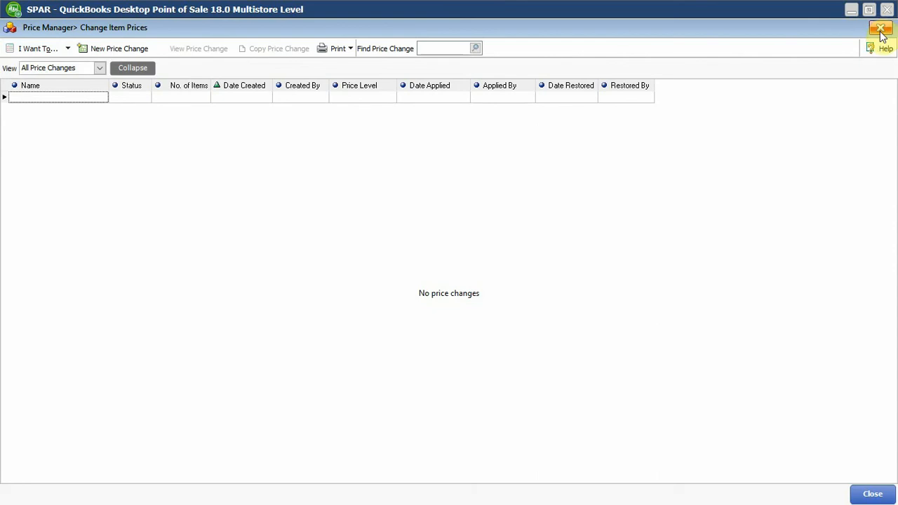
left_click(873, 493)
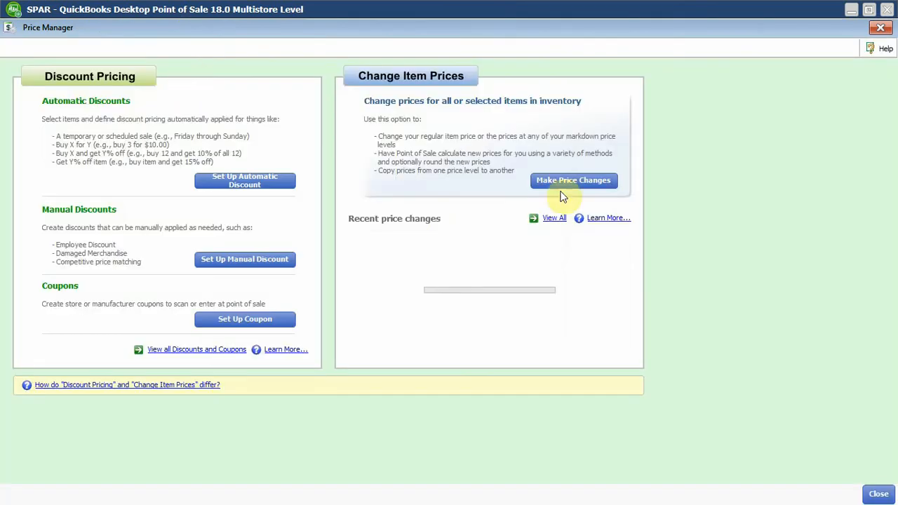
Start a new price change for the Cash - USD price level.
left_click(580, 179)
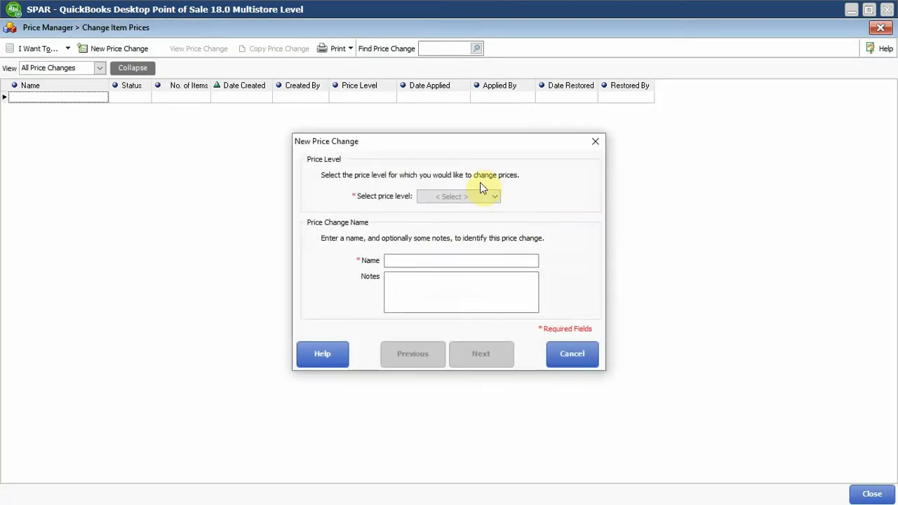
left_click(477, 196)
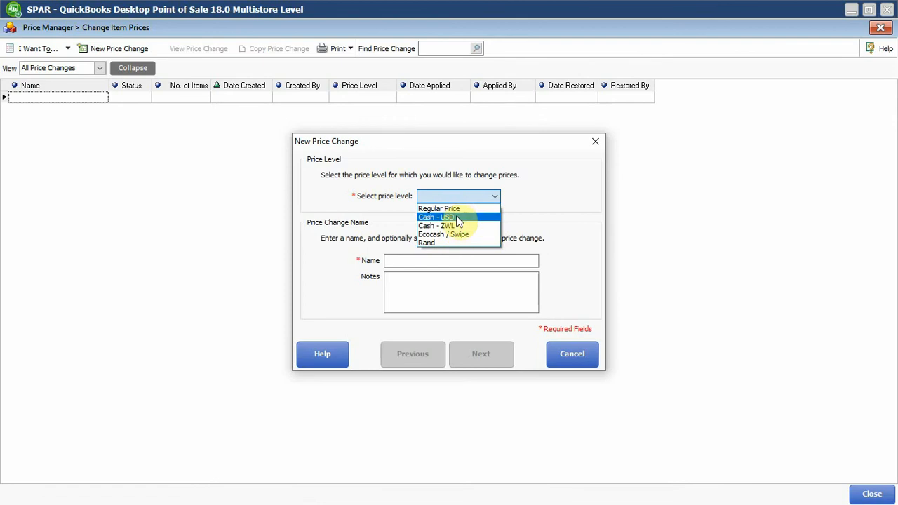
left_click(457, 211)
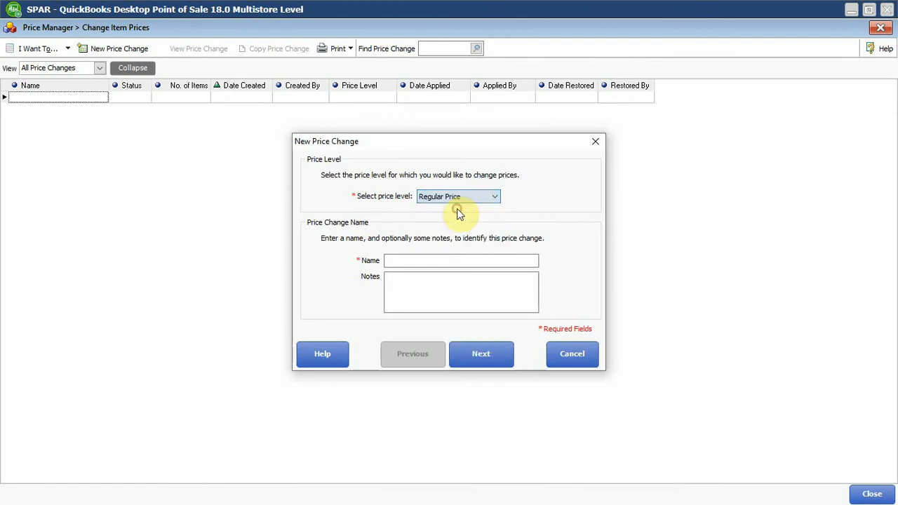
left_click(460, 197)
left_click(461, 209)
left_click(463, 198)
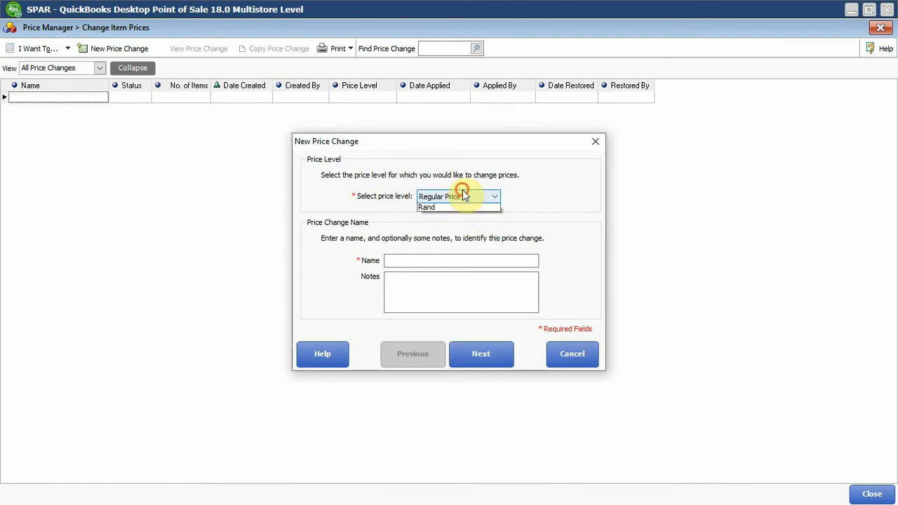
left_click(463, 216)
Enter "Initial USD Price Change" as both the name and the notes of the new price change.
left_click(442, 260)
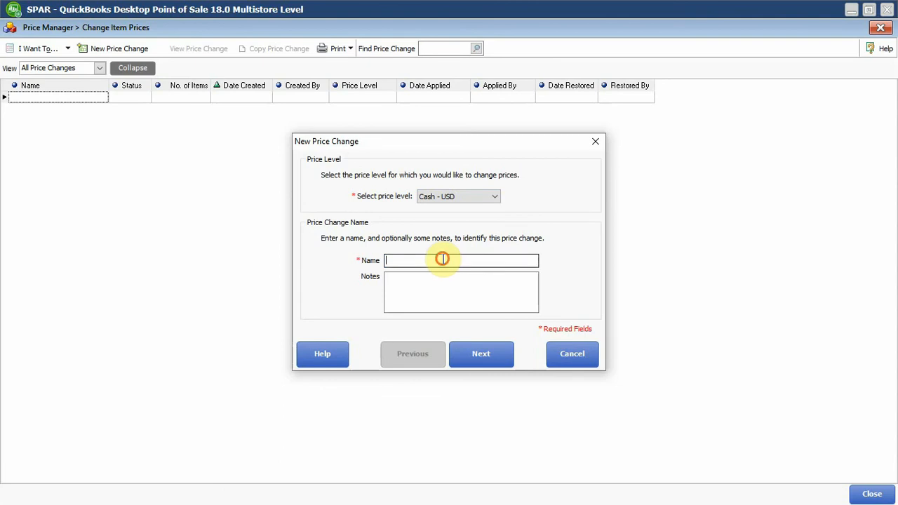
type("Initial USD Price Change")
left_click(452, 287)
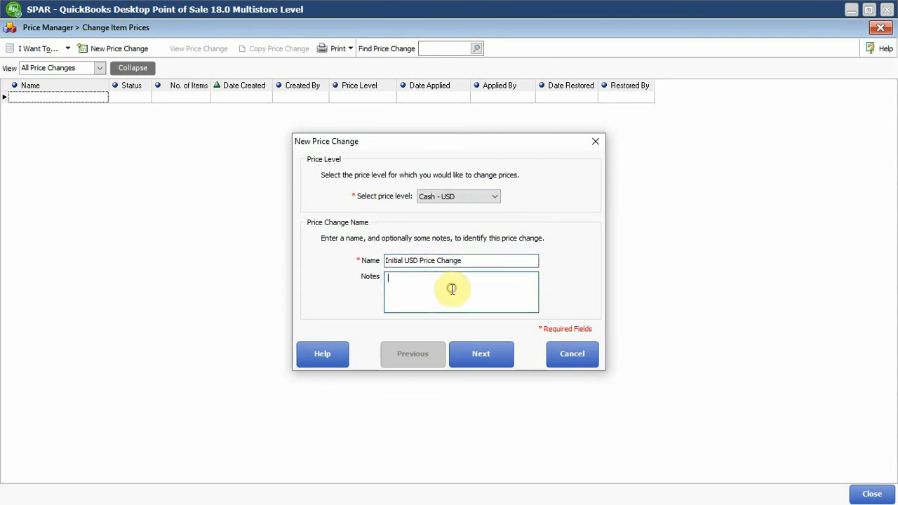
type("Initial USD Price Change")
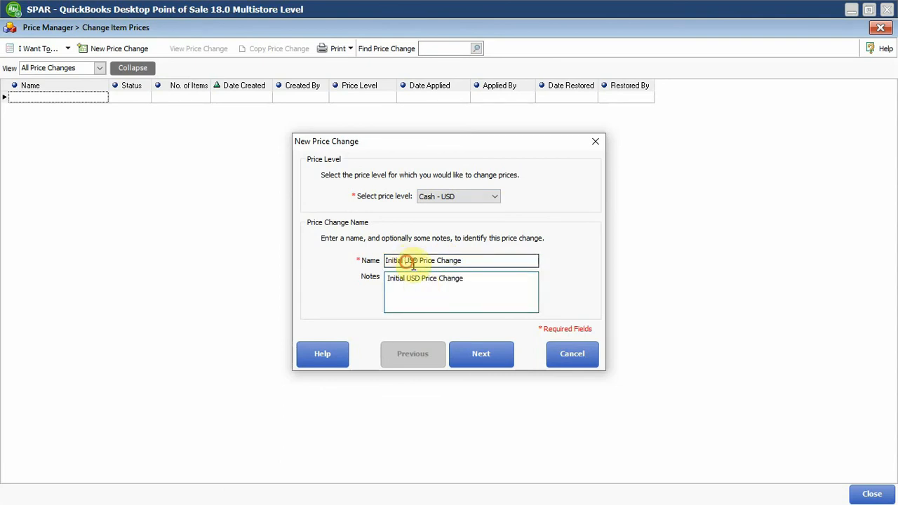
Remove "Initial" from the price change's name so it reads "USD Price Change".
double_click(409, 261)
left_click(406, 260)
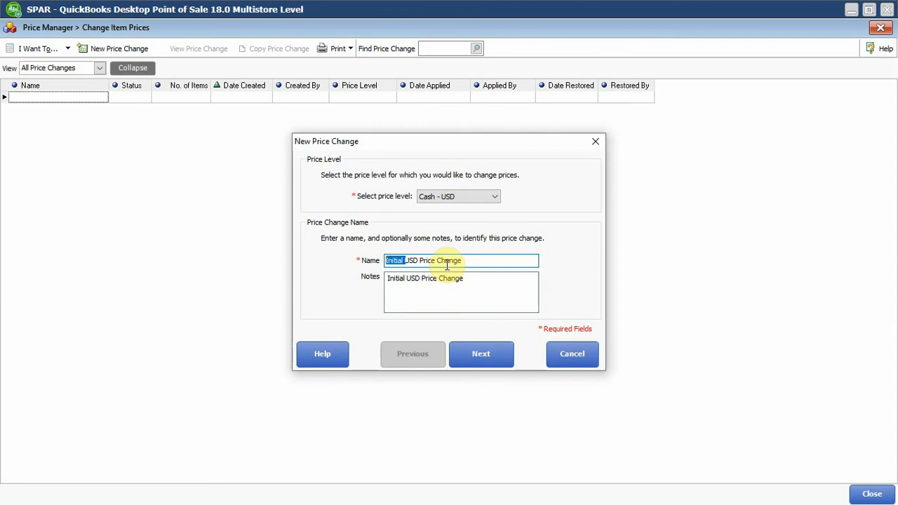
key("BackSpace")
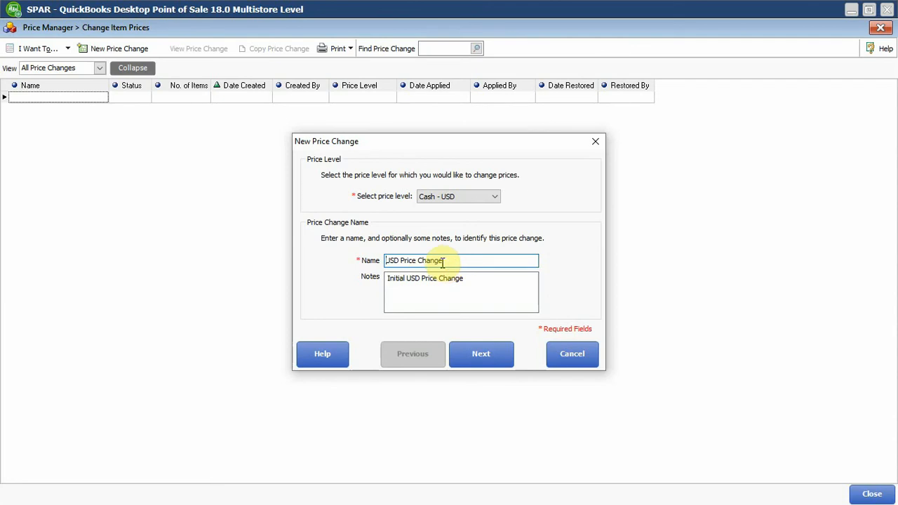
Apply the price change to all items in inventory and proceed to the pricing formula.
left_click(477, 359)
left_click(351, 271)
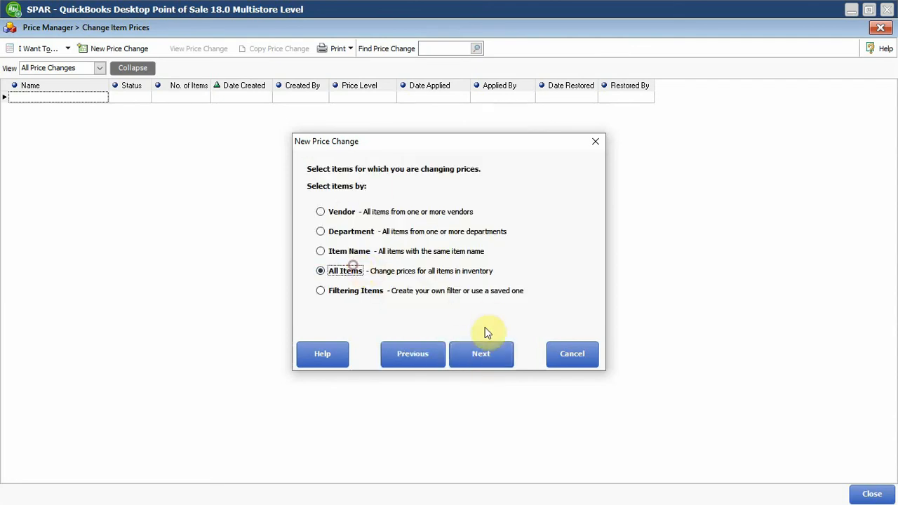
left_click(481, 353)
Base the pricing formula on Price, calculated from the Regular Price level.
left_click(498, 180)
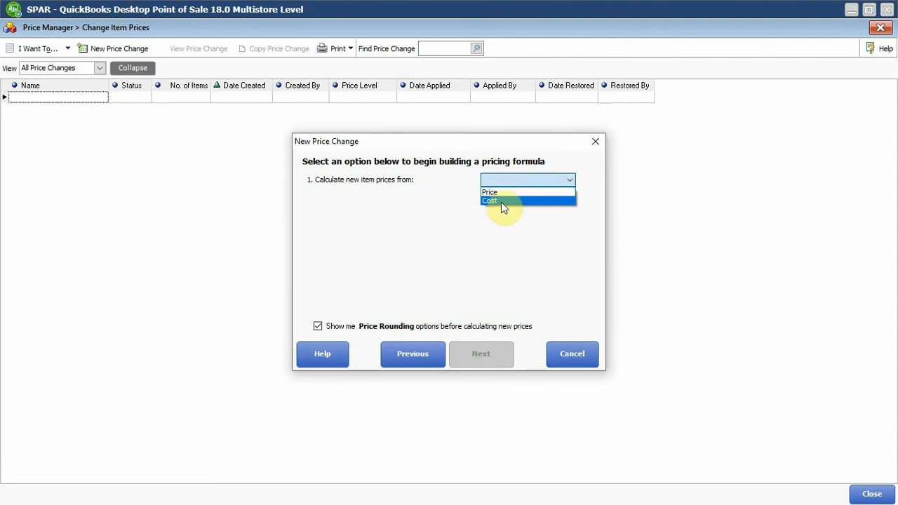
left_click(505, 191)
left_click(508, 198)
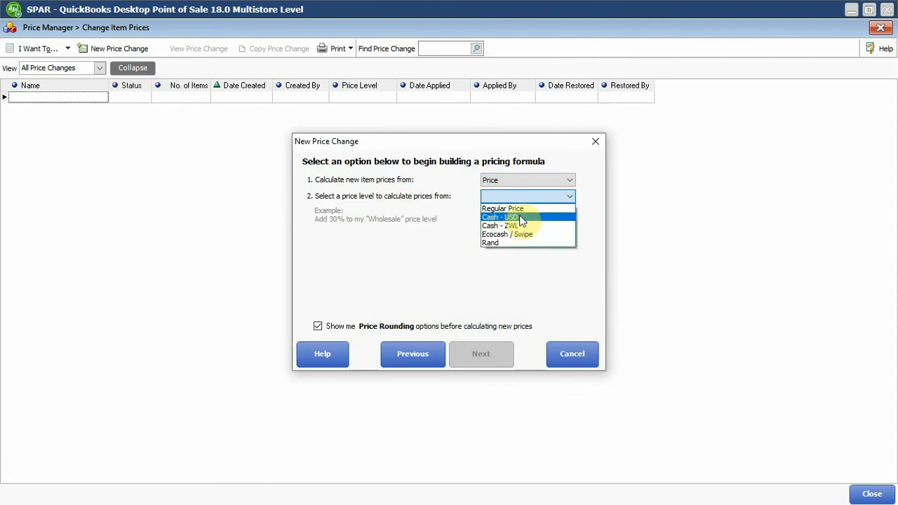
left_click(519, 208)
Set the formula to calculate new prices by multiplying the current price by 1.
left_click(519, 213)
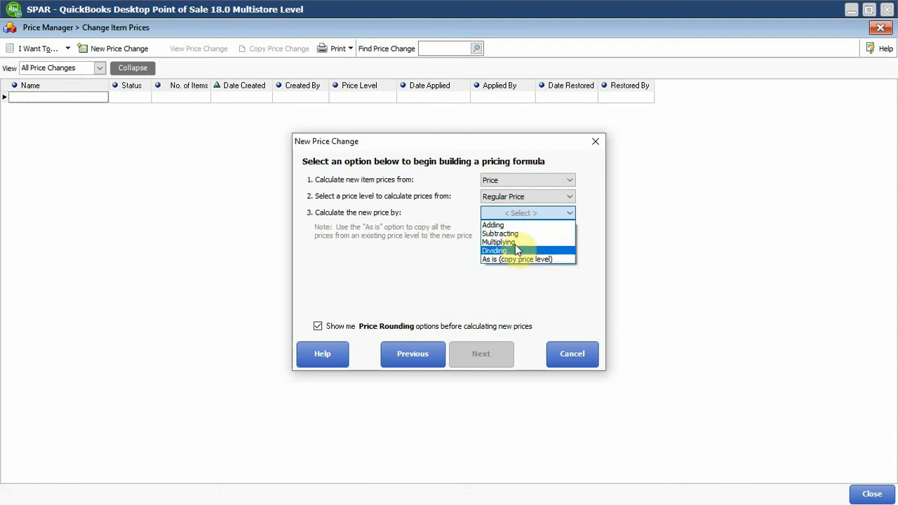
left_click(519, 243)
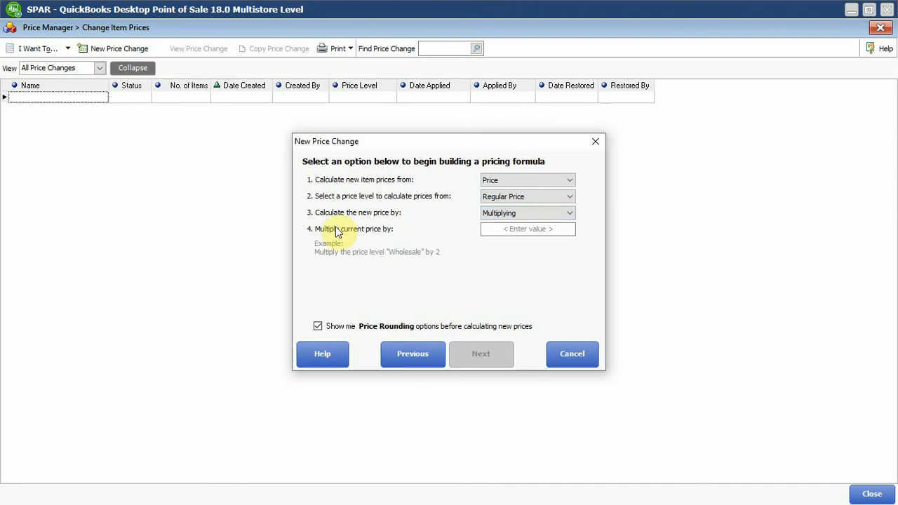
left_click(342, 228)
left_click(542, 230)
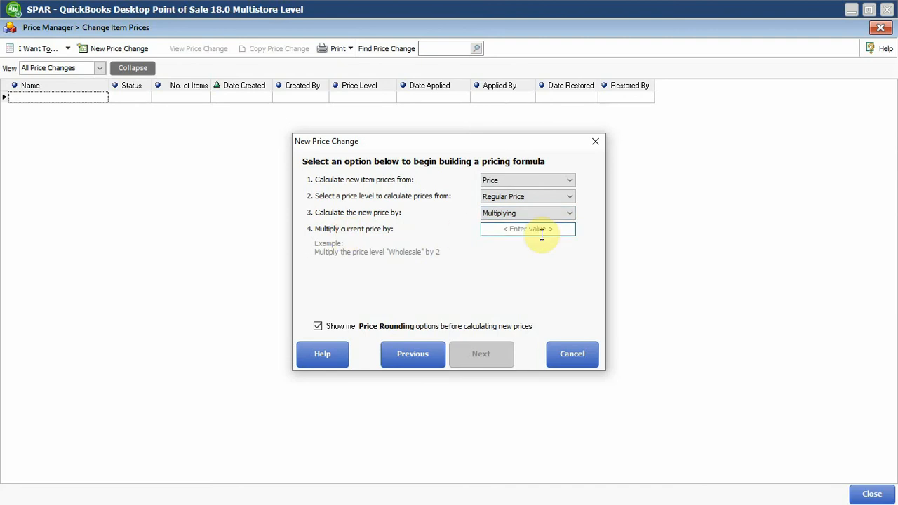
type("1")
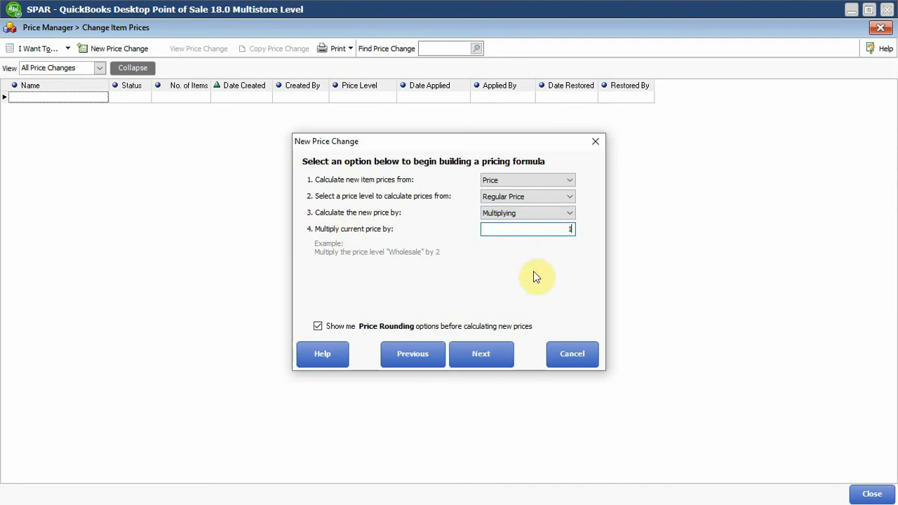
Keep the new prices unrounded and calculate them for all selected items.
left_click(483, 356)
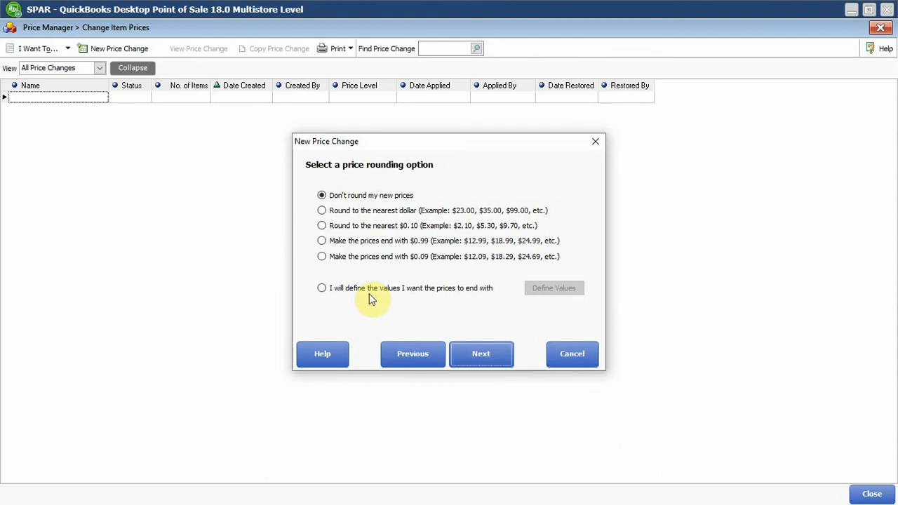
left_click(487, 354)
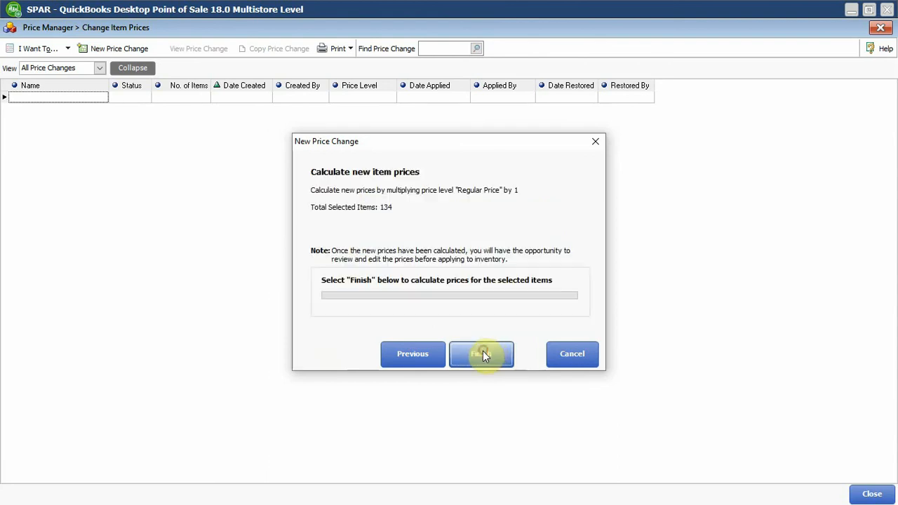
left_click(484, 353)
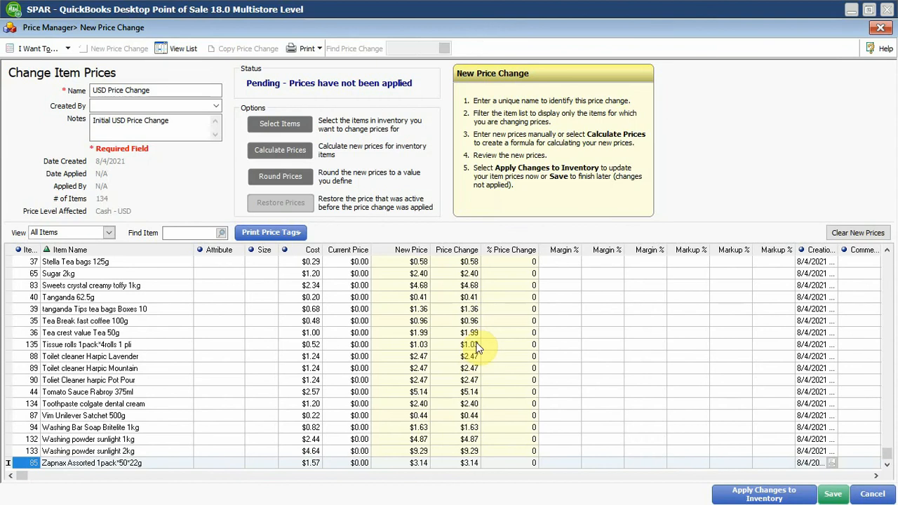
Apply the USD Price Change to inventory and close Price Manager to return to the home screen.
left_click(751, 498)
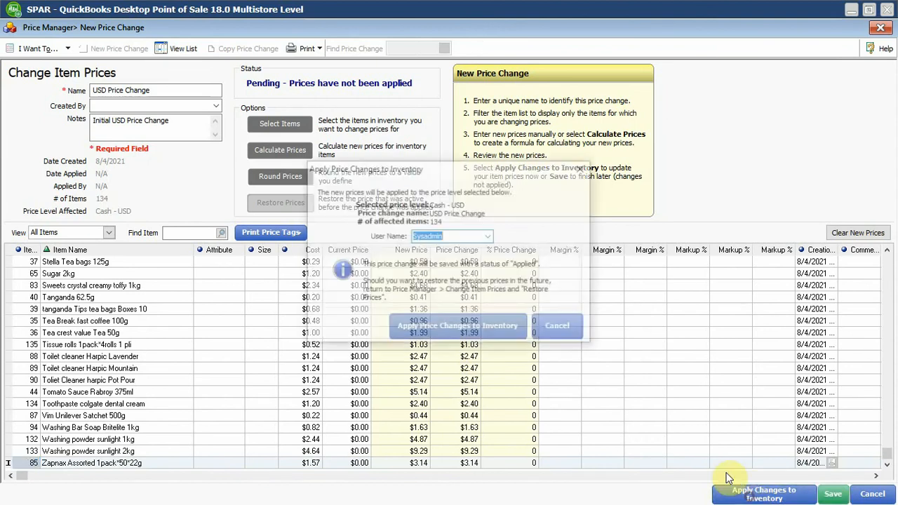
left_click(488, 323)
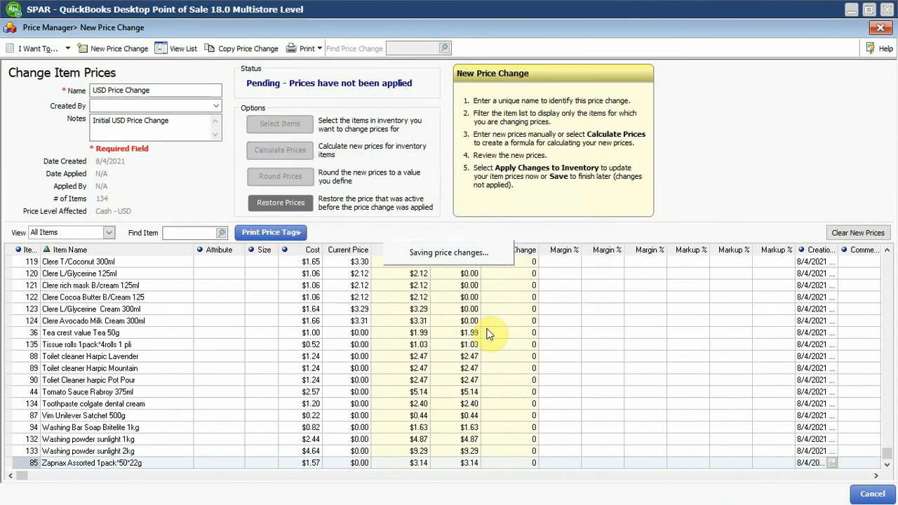
left_click(453, 281)
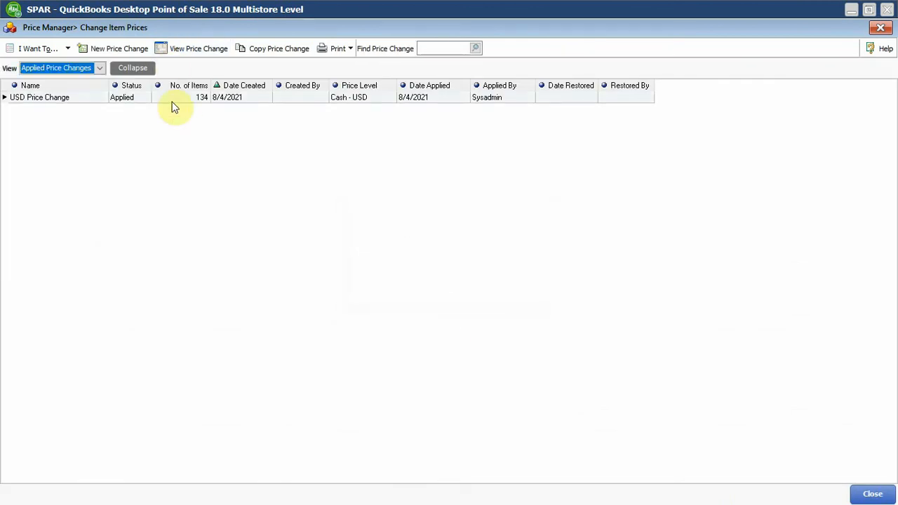
left_click(872, 29)
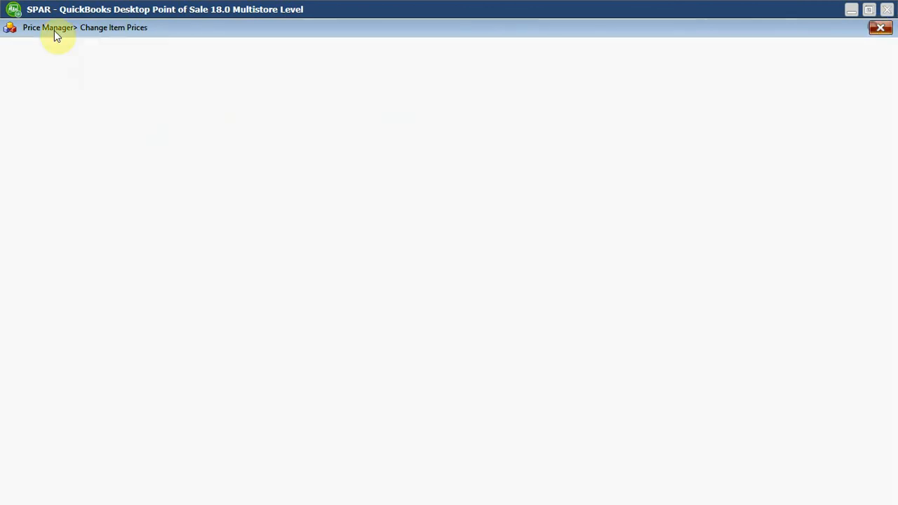
left_click(879, 31)
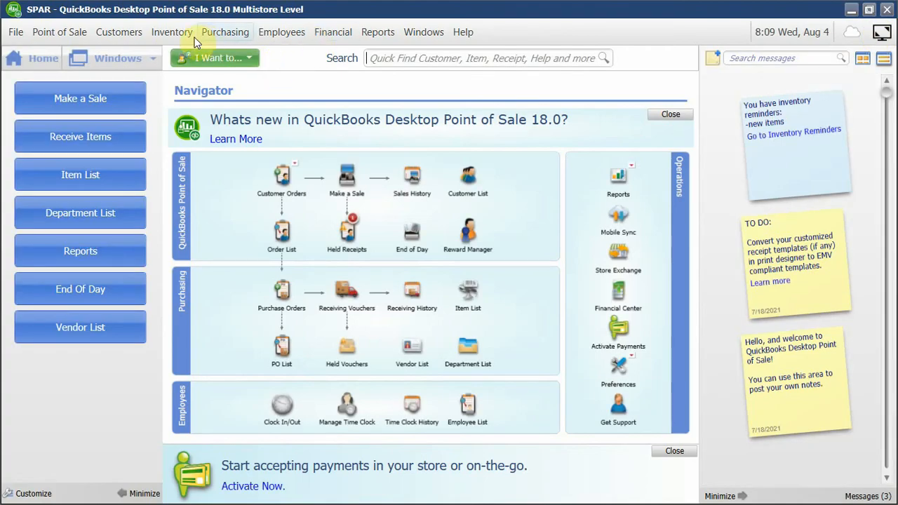
Start a new item price change in Price Manager for the Cash - ZWL price level.
left_click(172, 32)
left_click(226, 193)
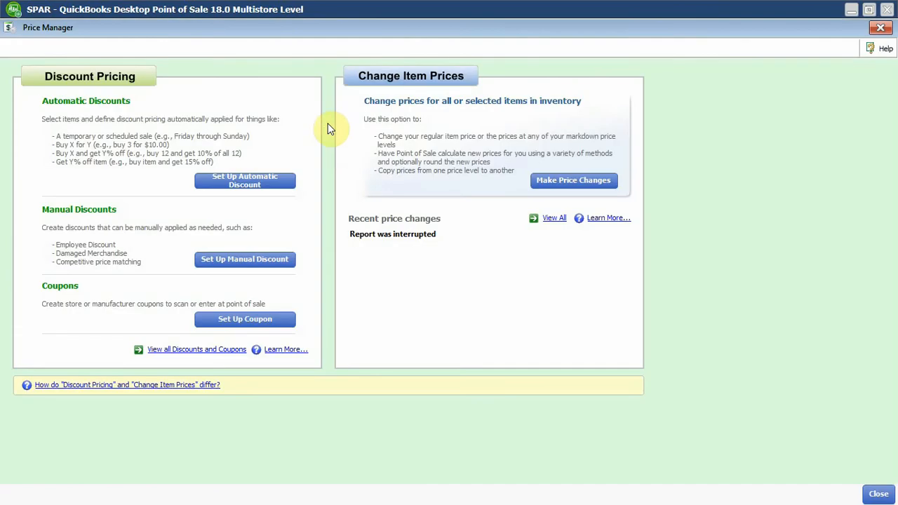
left_click(567, 181)
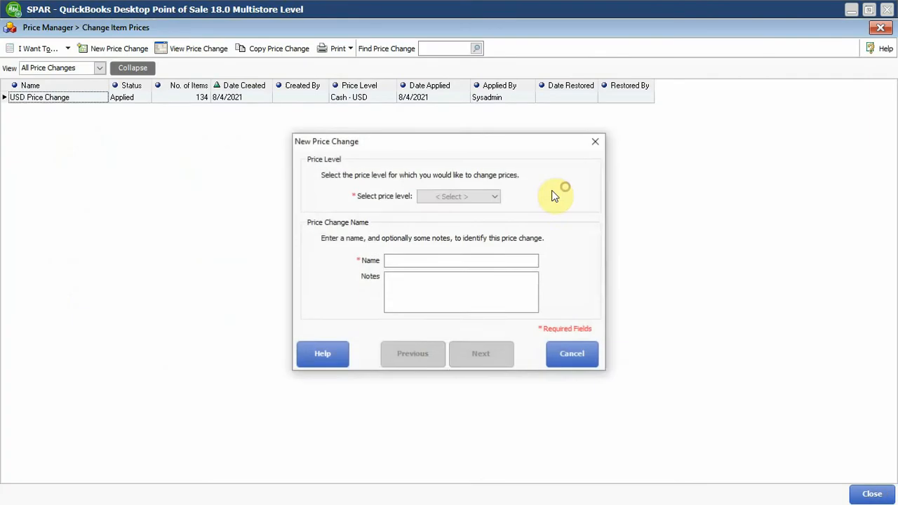
left_click(466, 197)
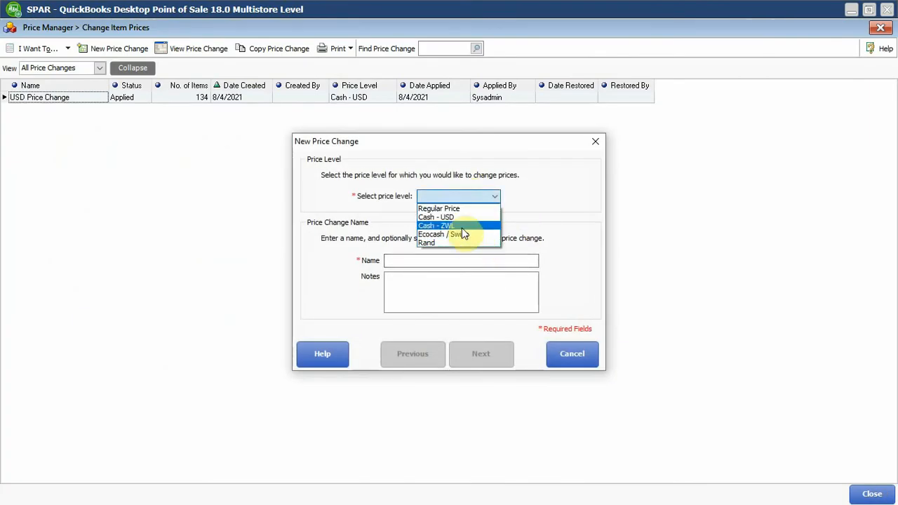
left_click(449, 226)
Name the price change "ZWL Price Change" and enter "Initial ZWL Price Change" as its notes.
left_click(444, 261)
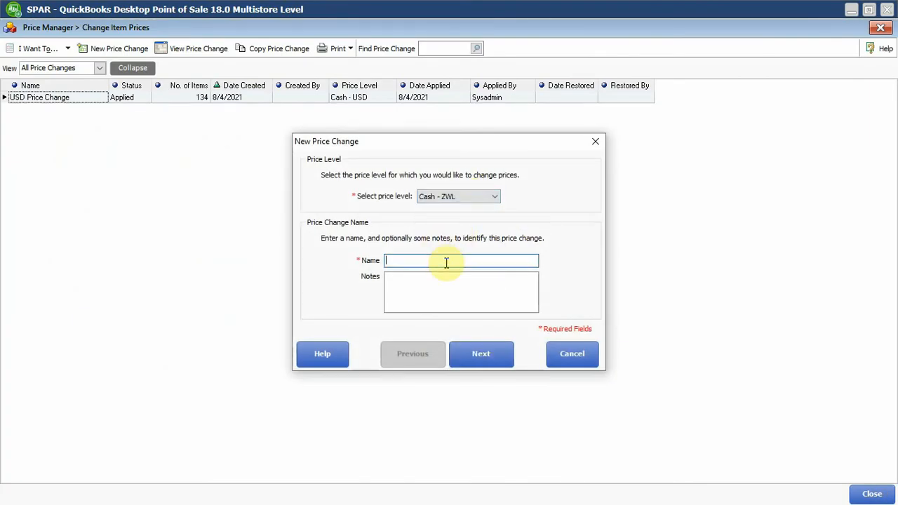
type("Initial USD Price Change")
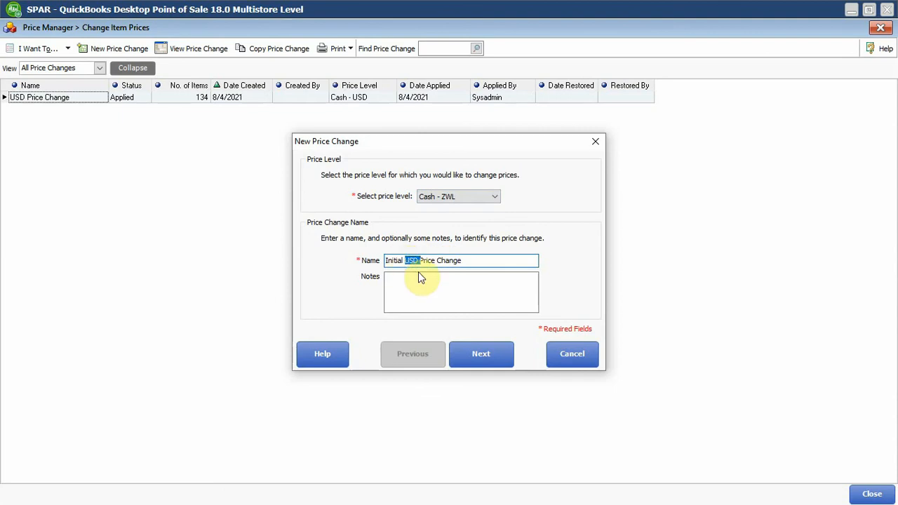
type("ZWL")
key("BackSpace")
key("Tab")
type("Initial USD Price Change")
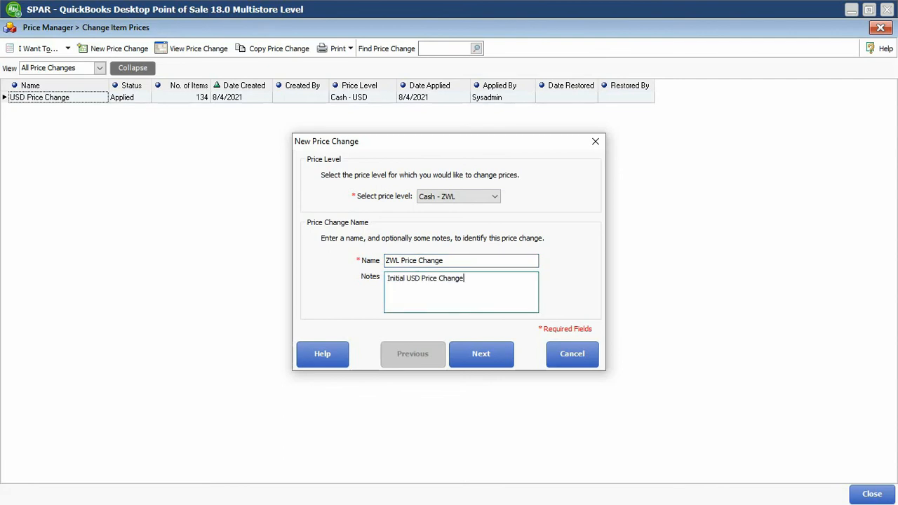
left_click(413, 281)
type("ZWL")
Select all items in inventory for the ZWL price change and proceed to the pricing formula.
left_click(484, 359)
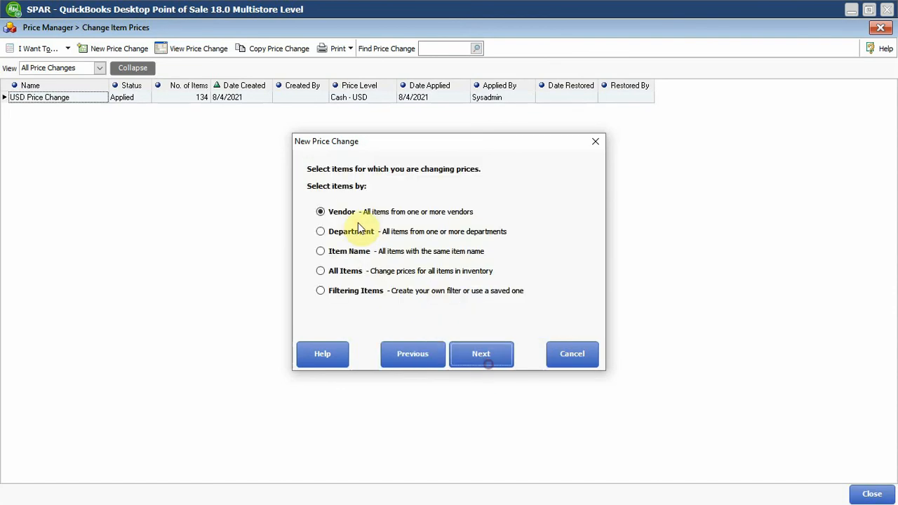
left_click(345, 273)
left_click(470, 351)
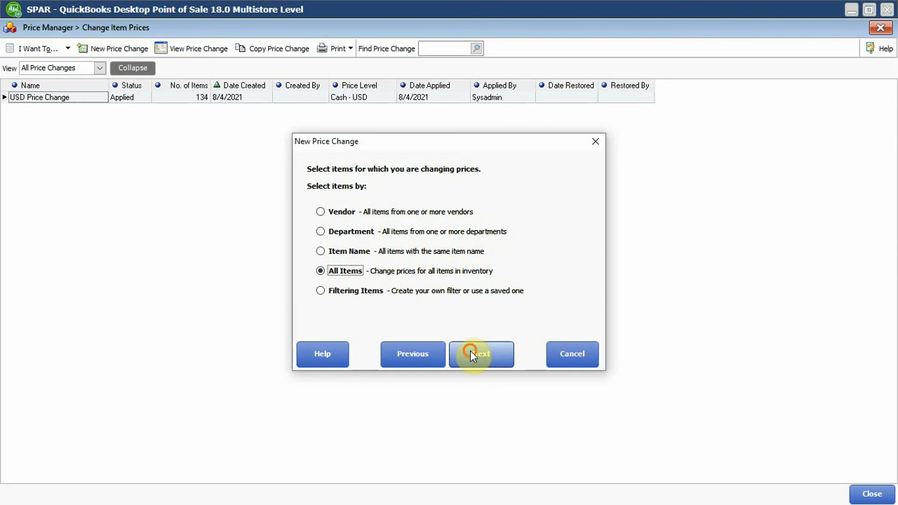
Base the ZWL pricing formula on Price, calculated from the Regular Price level.
left_click(551, 180)
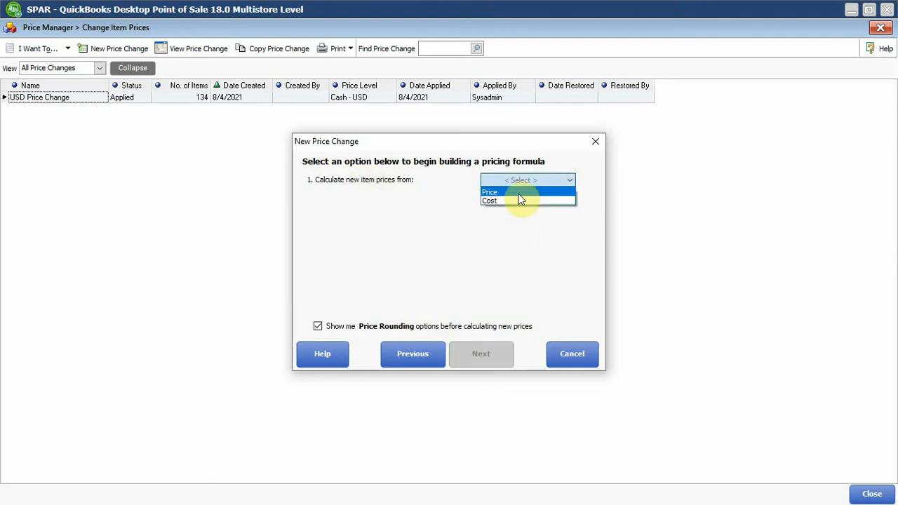
left_click(519, 192)
left_click(569, 197)
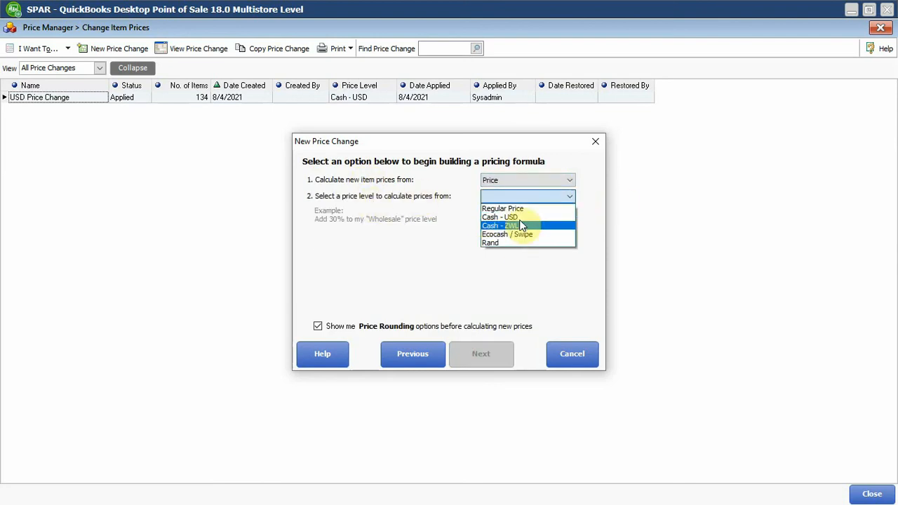
left_click(521, 222)
left_click(522, 196)
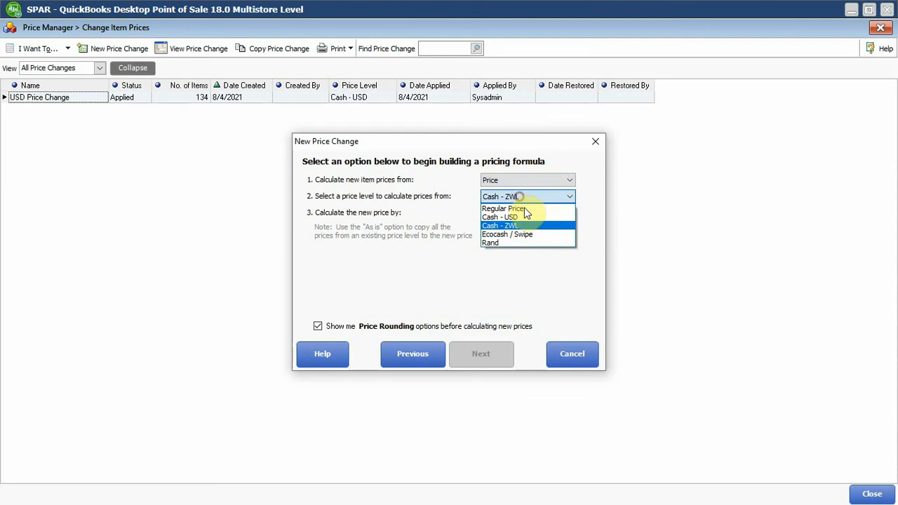
left_click(516, 206)
Set the formula to multiply the current price by 110 and continue to the rounding options.
left_click(511, 214)
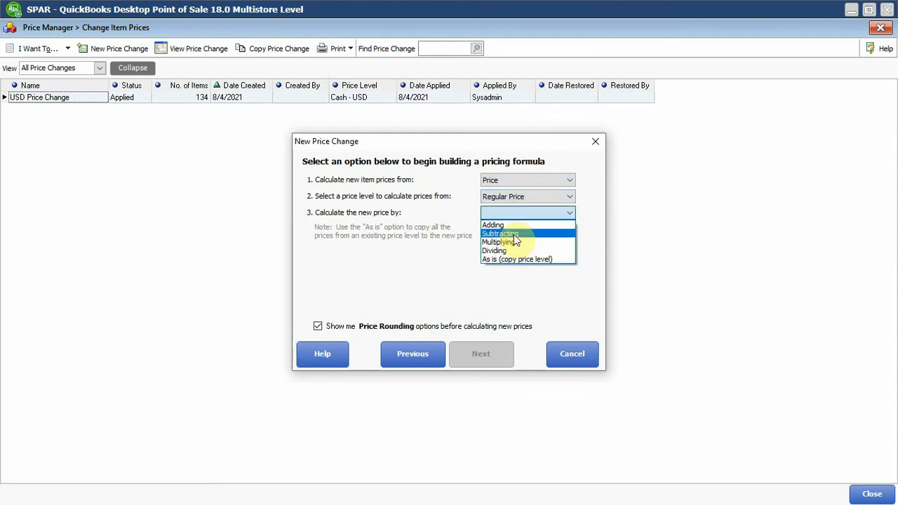
left_click(519, 242)
left_click(512, 229)
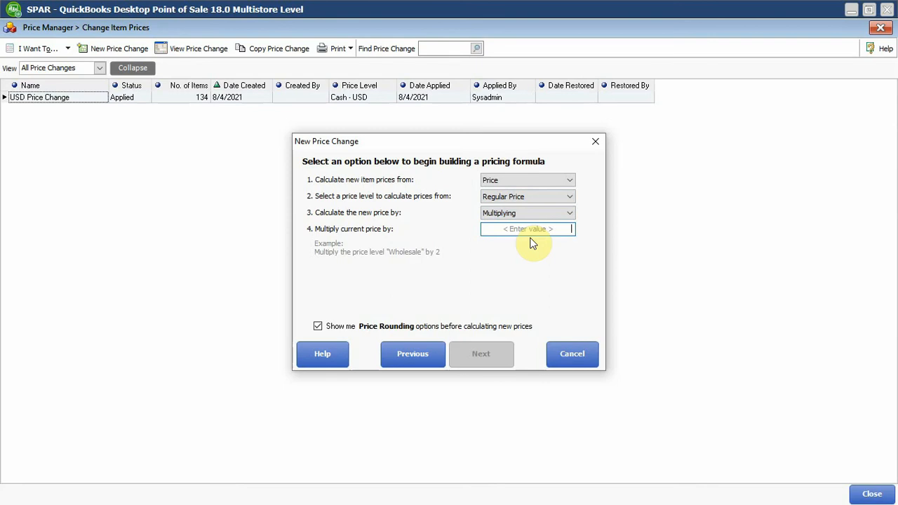
type("11")
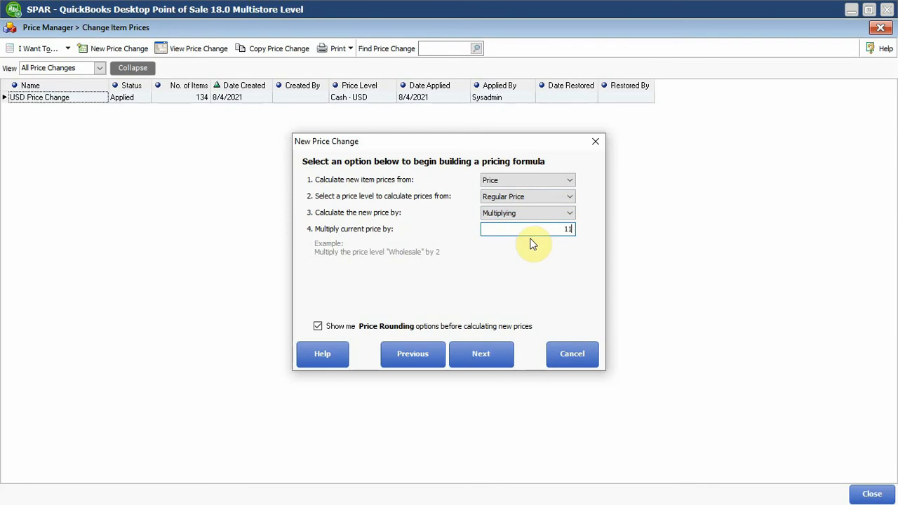
type("0")
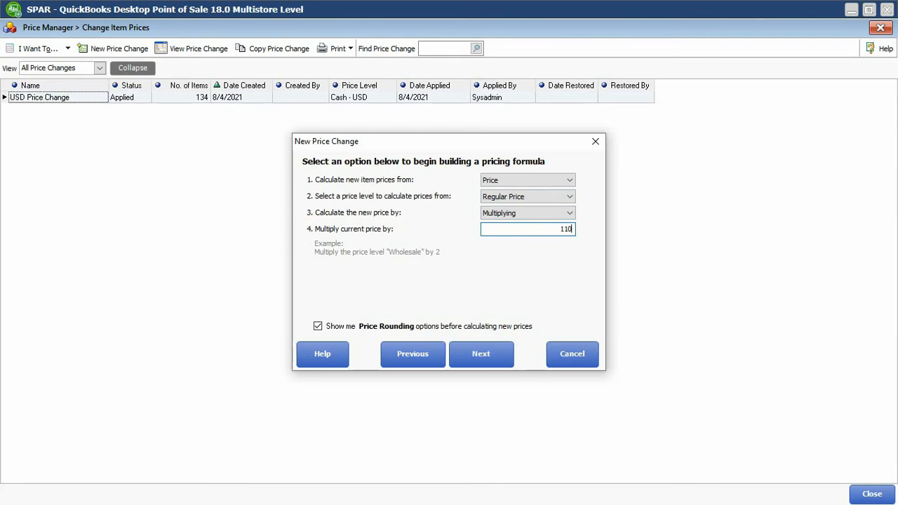
left_click(512, 359)
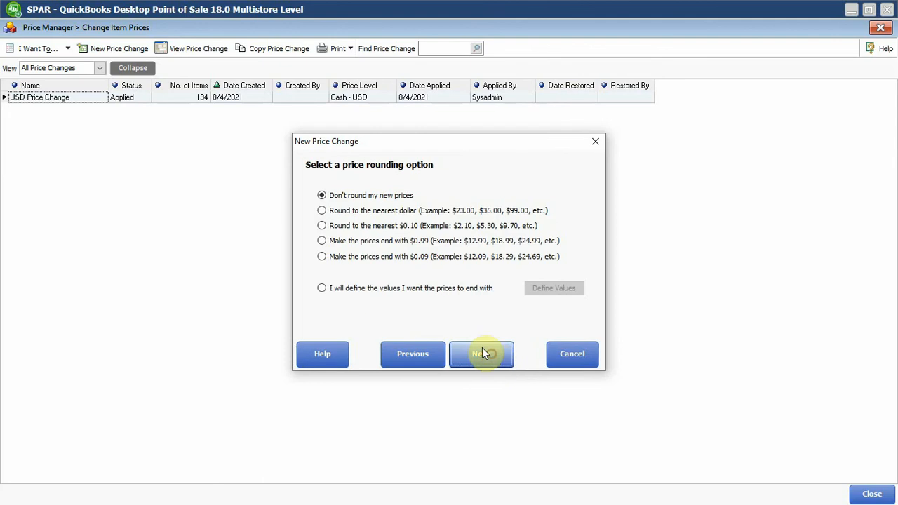
Round the new prices to the nearest dollar and calculate them for all selected items.
left_click(340, 212)
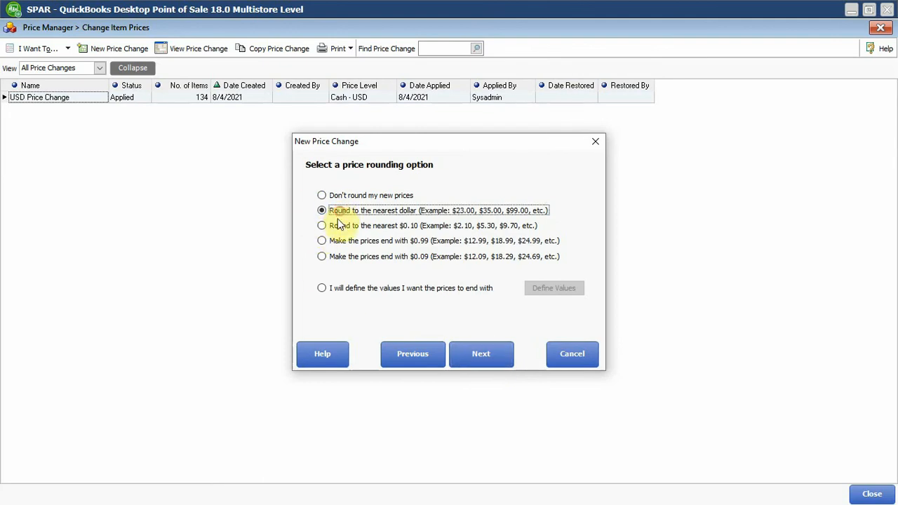
left_click(482, 352)
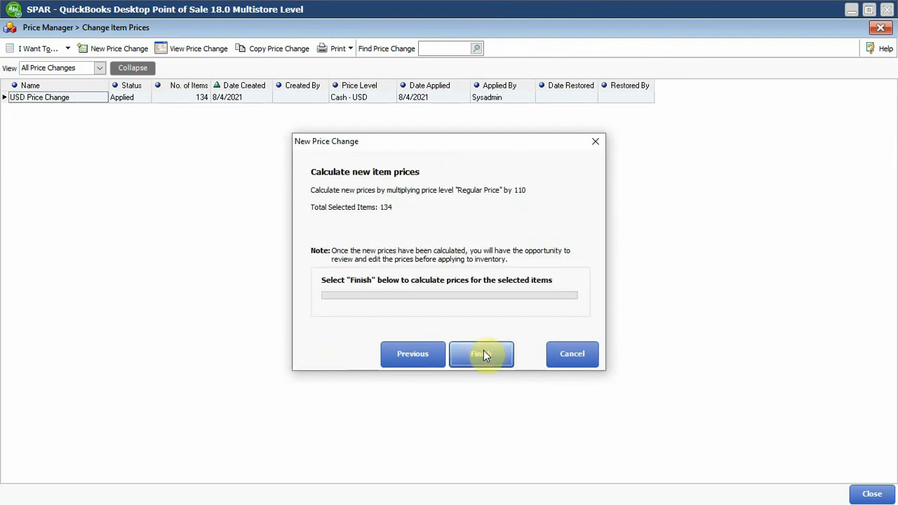
left_click(487, 358)
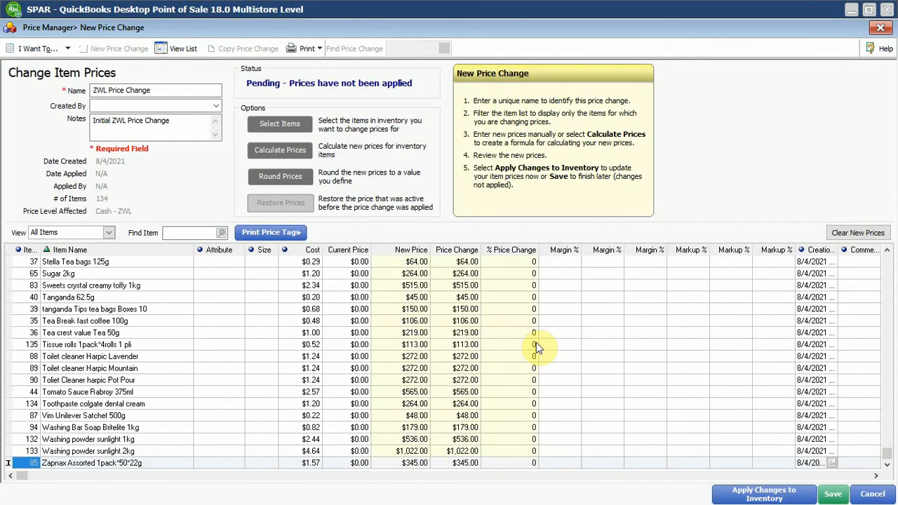
Apply the ZWL Price Change to inventory and close Price Manager.
left_click(359, 263)
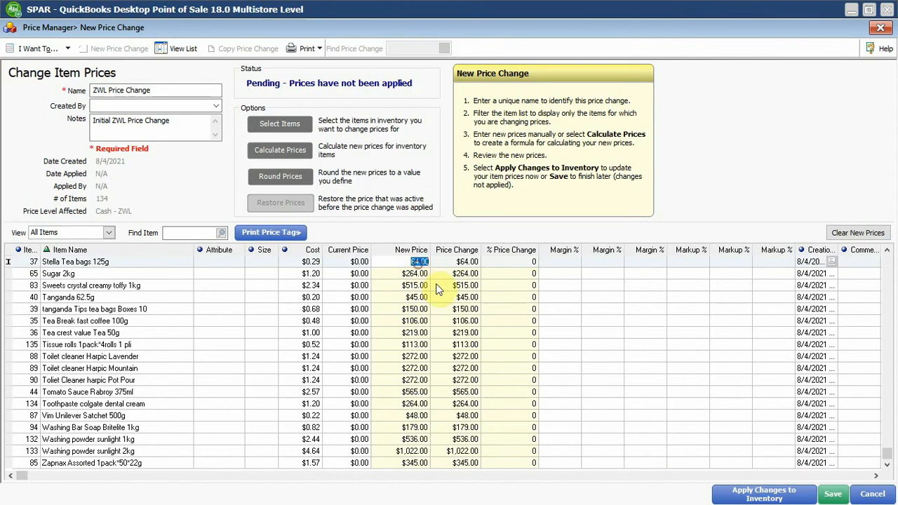
left_click(307, 274)
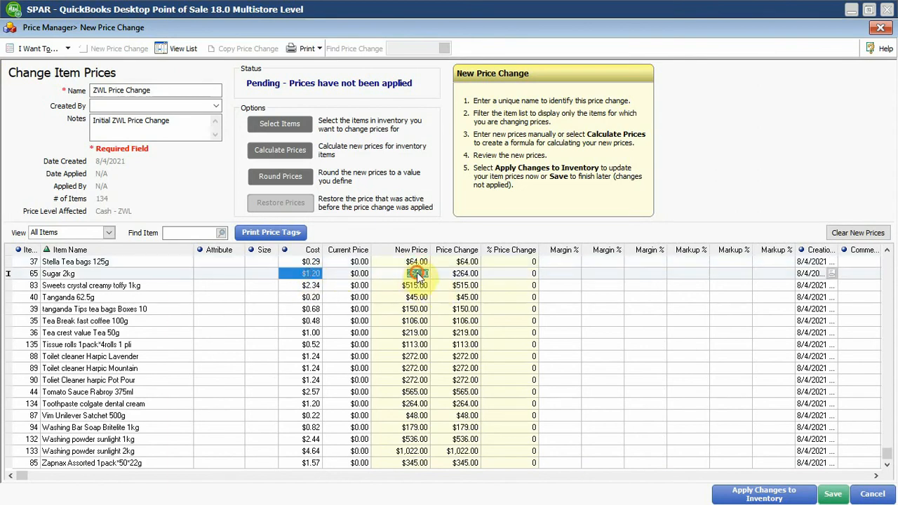
left_click(360, 285)
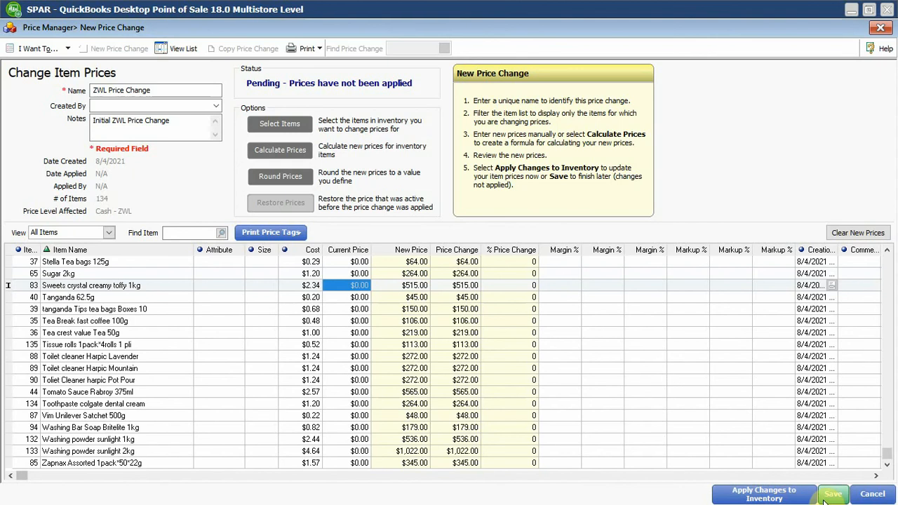
left_click(781, 498)
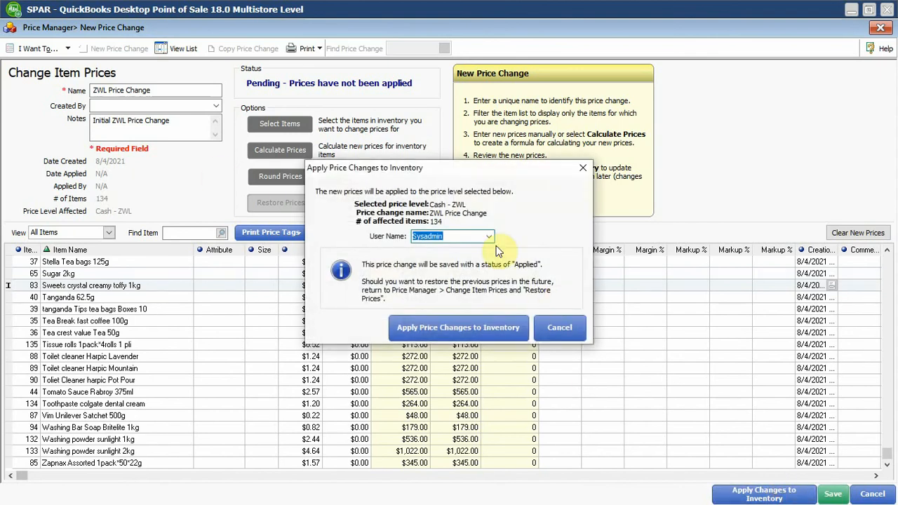
left_click(498, 328)
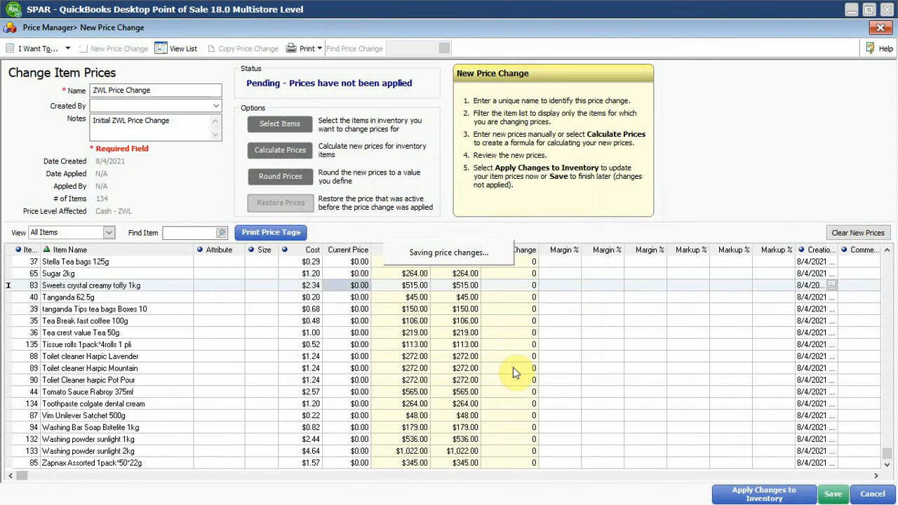
left_click(449, 281)
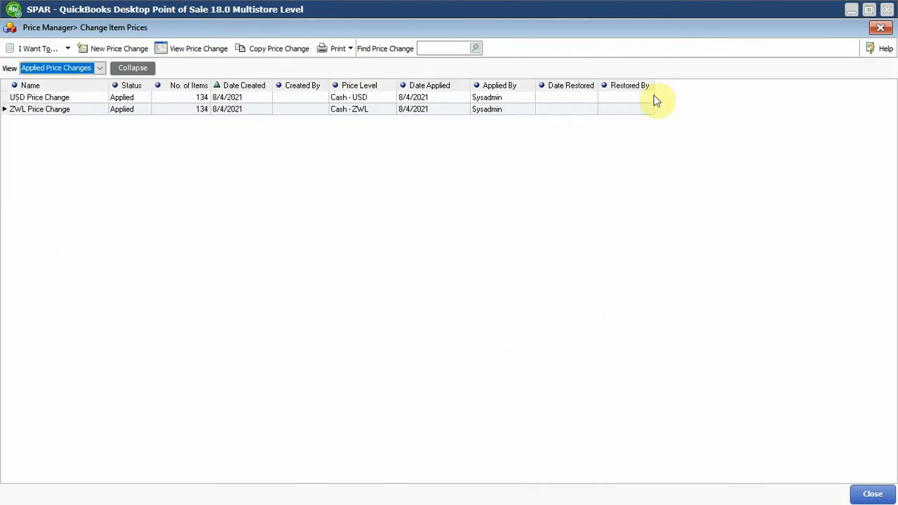
left_click(881, 28)
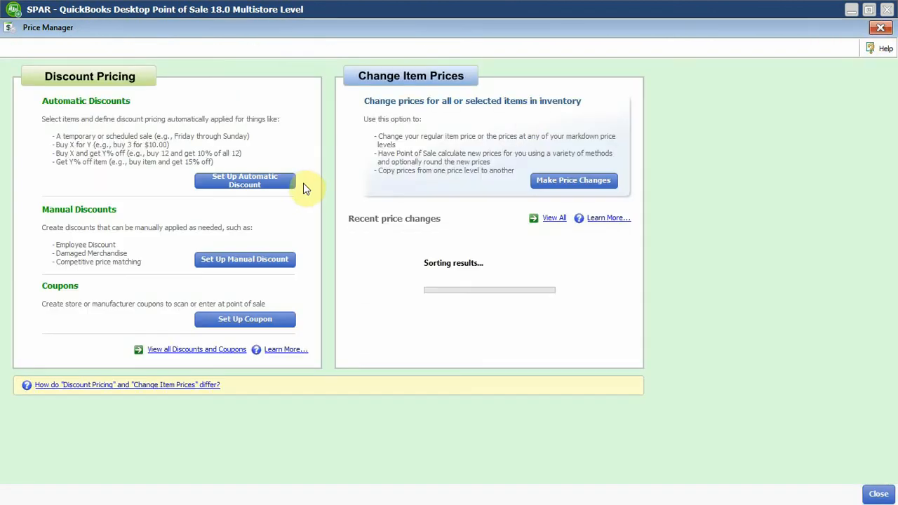
left_click(880, 27)
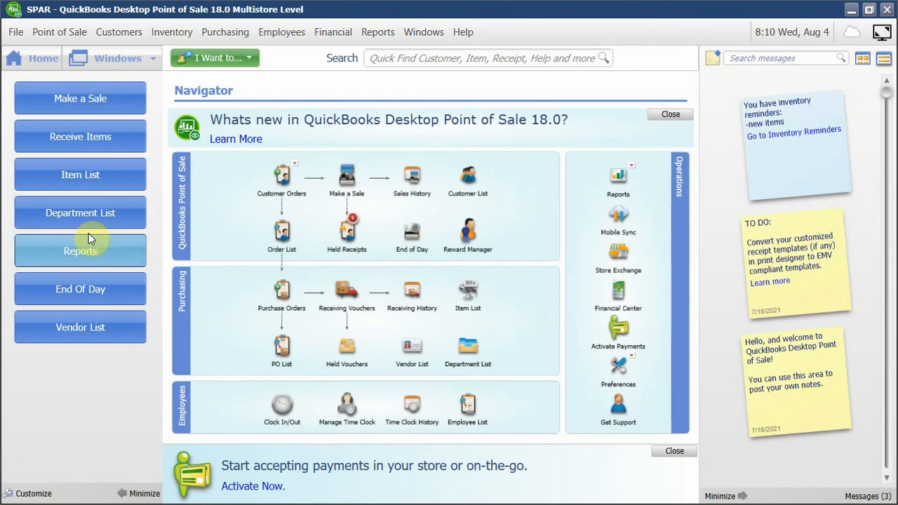
Reopen the held sales receipt from the last 30 days.
mouse_move(348, 230)
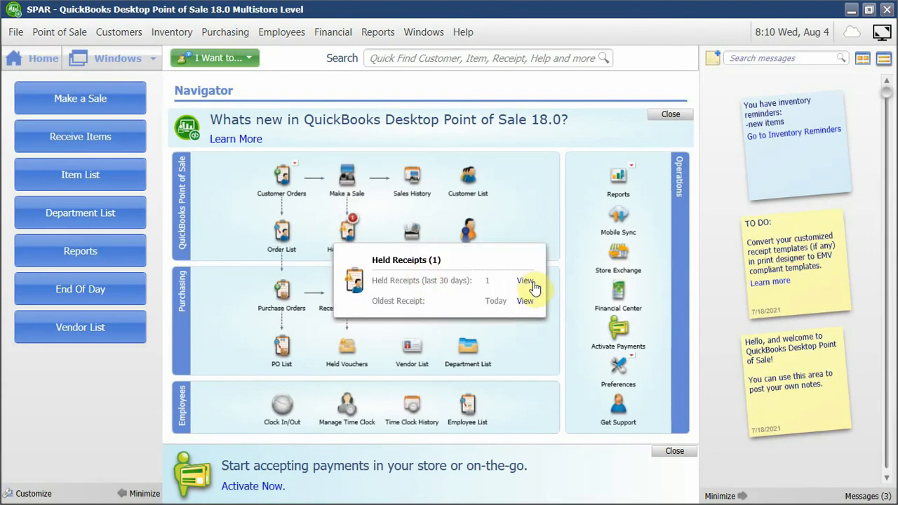
left_click(525, 280)
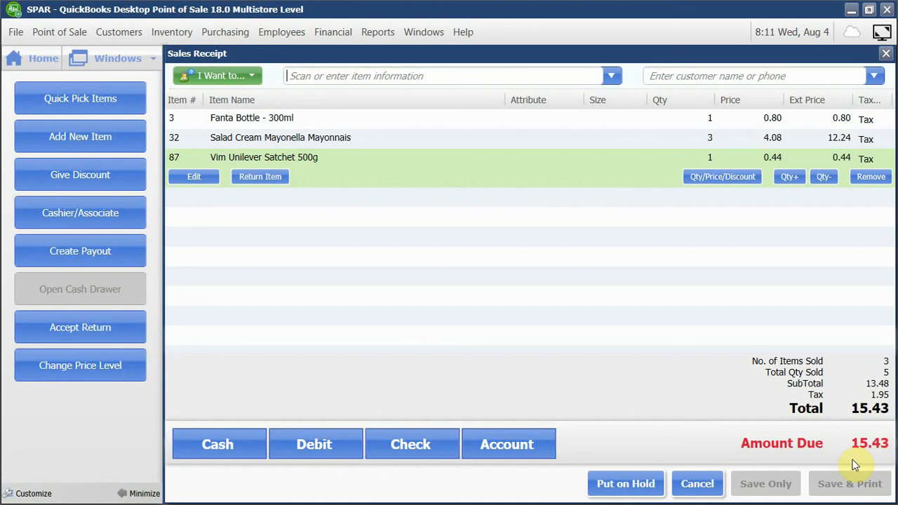
Change the sale's price level to Cash - ZWL and update the items already listed to it.
left_click(81, 367)
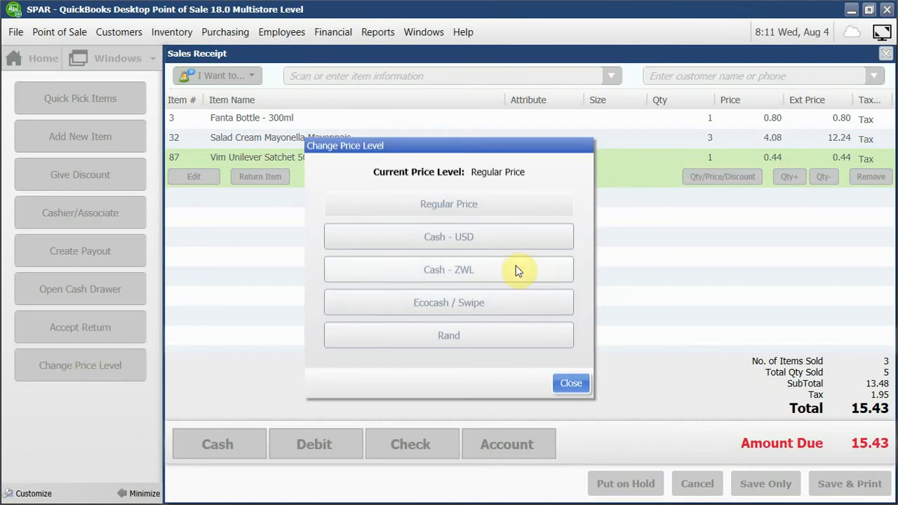
left_click(516, 268)
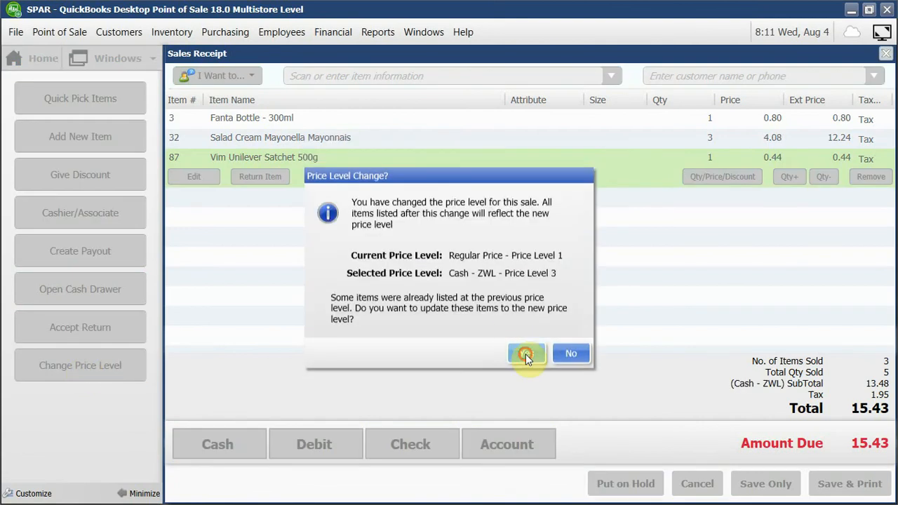
left_click(525, 354)
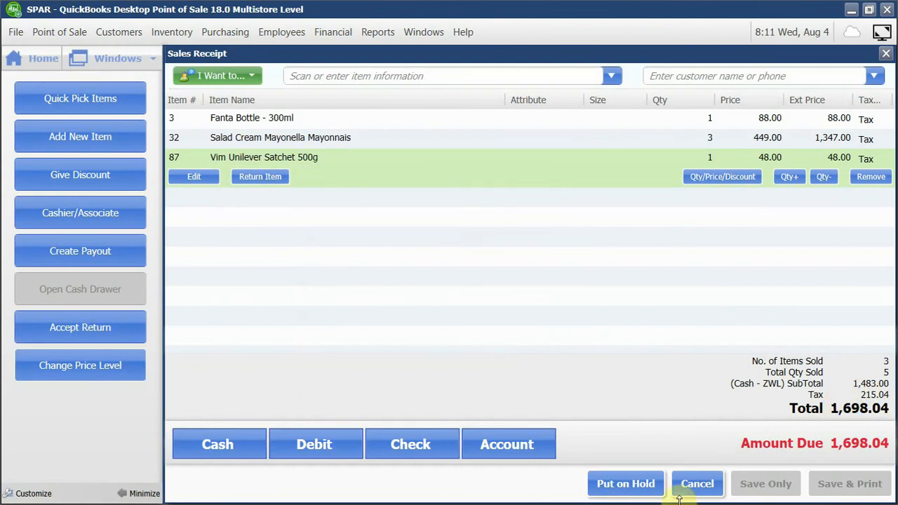
key("super")
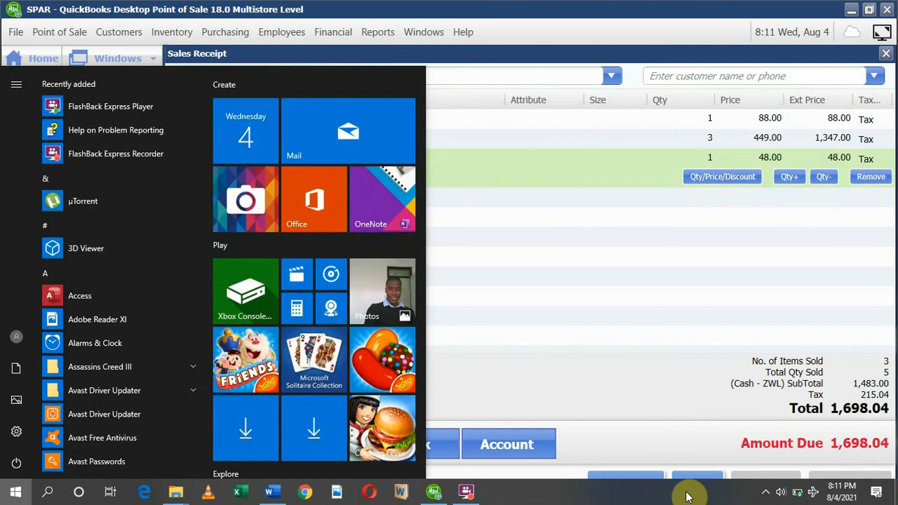
key("super")
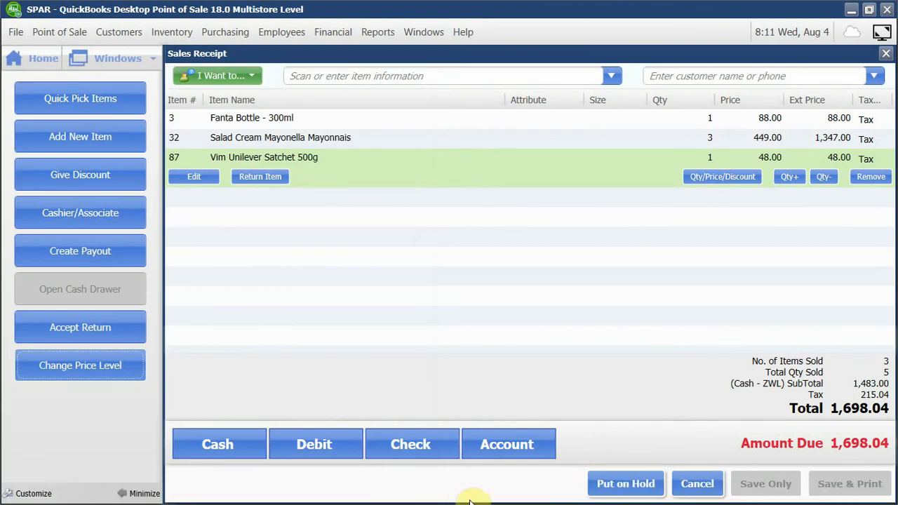
key("super")
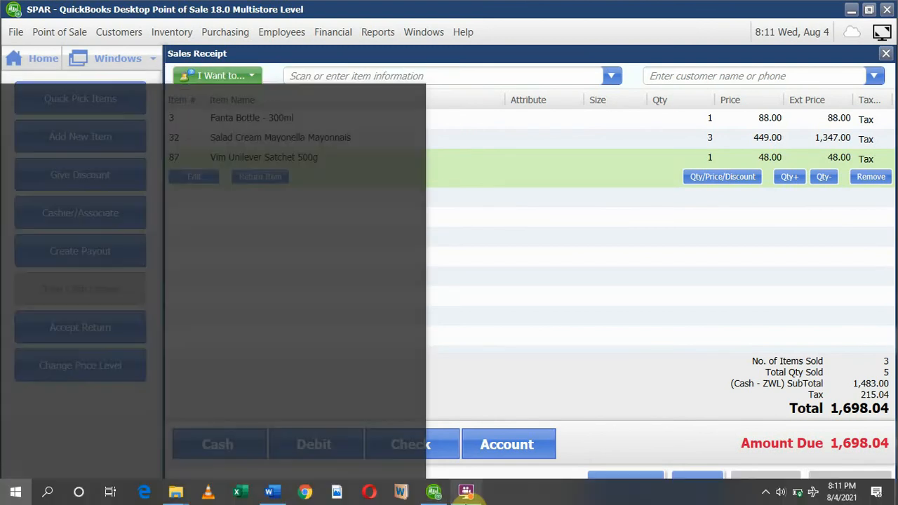
left_click(470, 495)
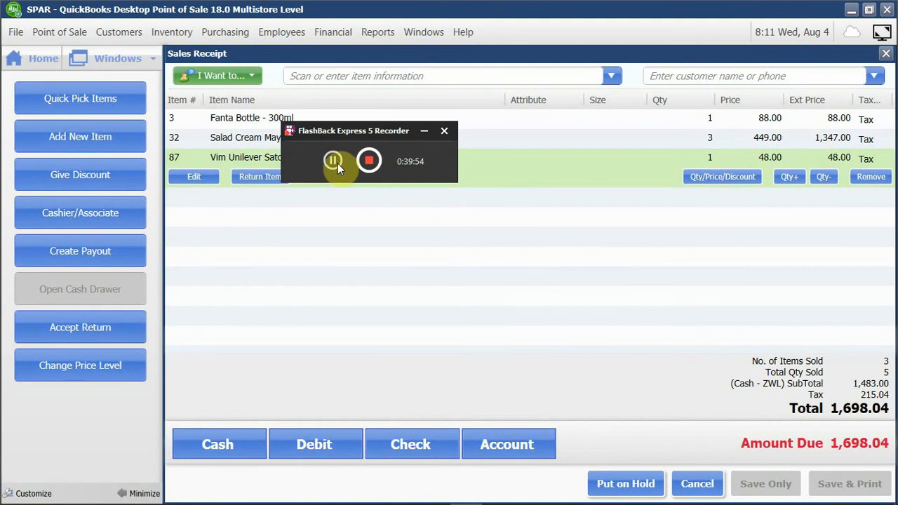
left_click(423, 131)
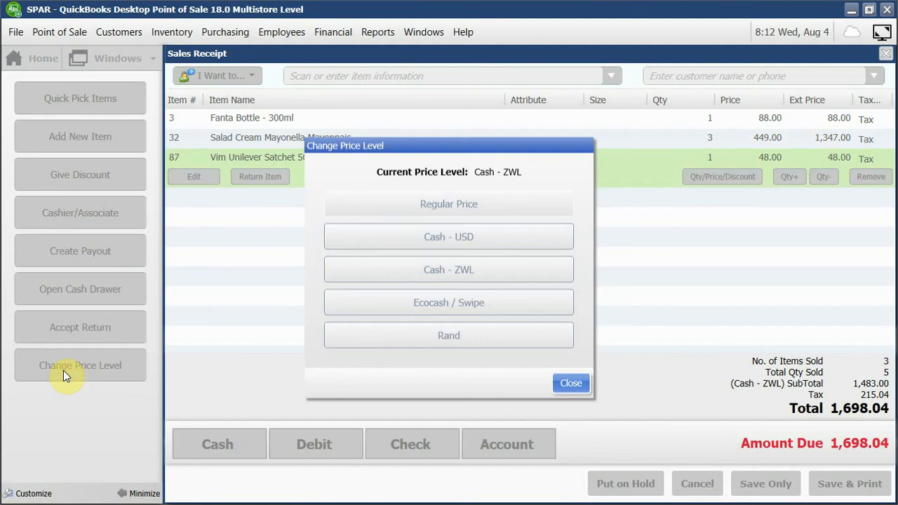
Change the sale's price level to Cash - USD and update the items already listed to it.
left_click(410, 237)
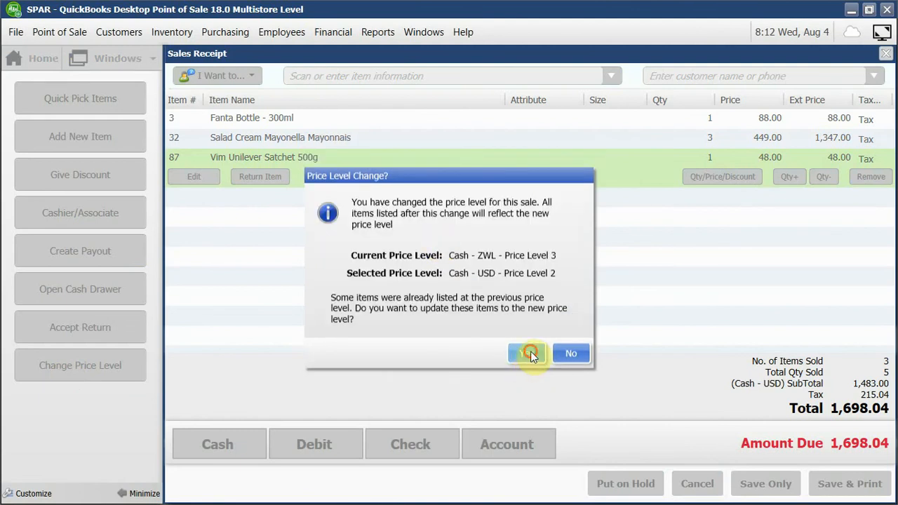
left_click(527, 353)
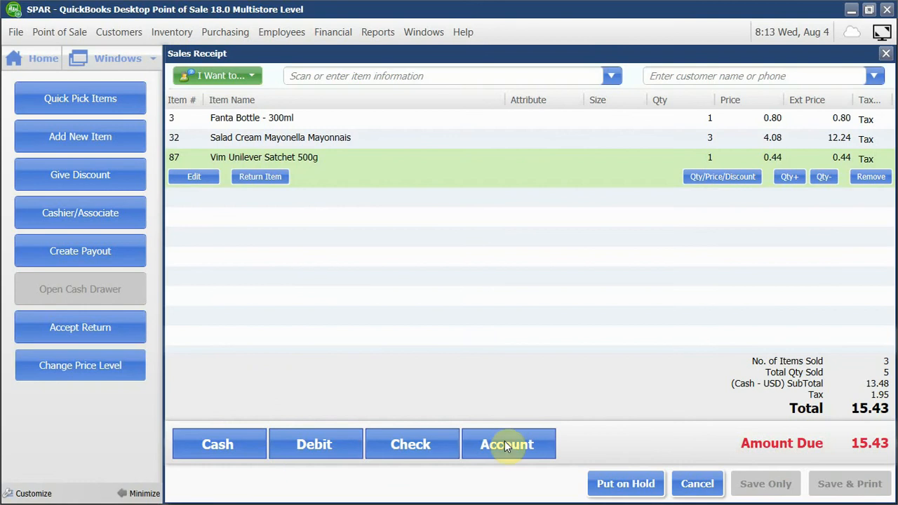
Review the price levels available for the sale and leave the selection without choosing another one.
left_click(36, 366)
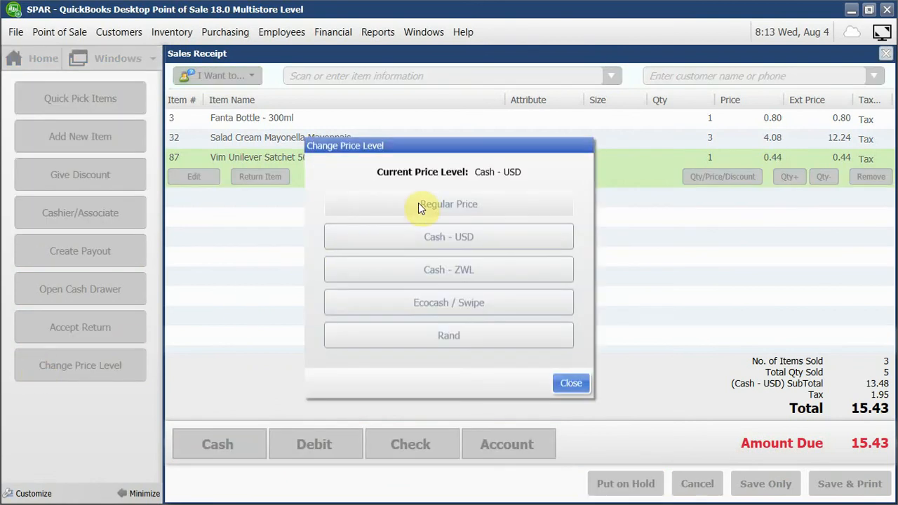
left_click(575, 385)
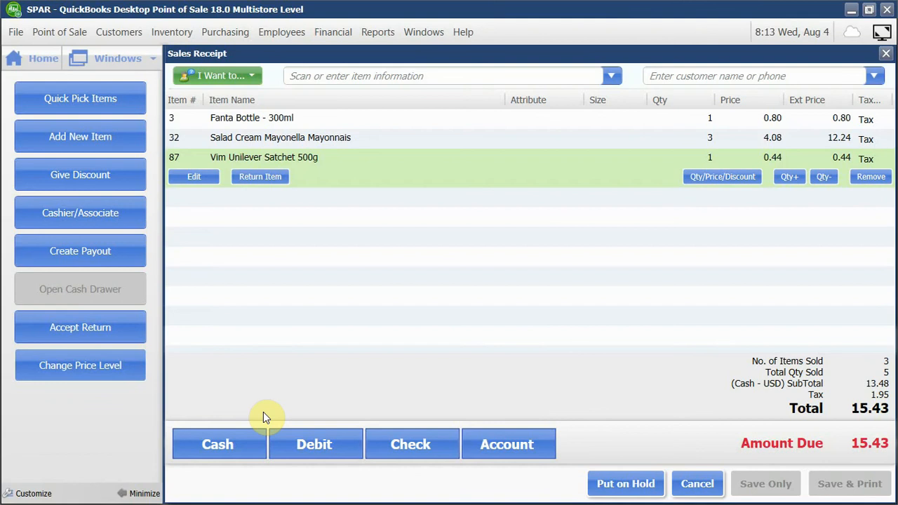
left_click(92, 368)
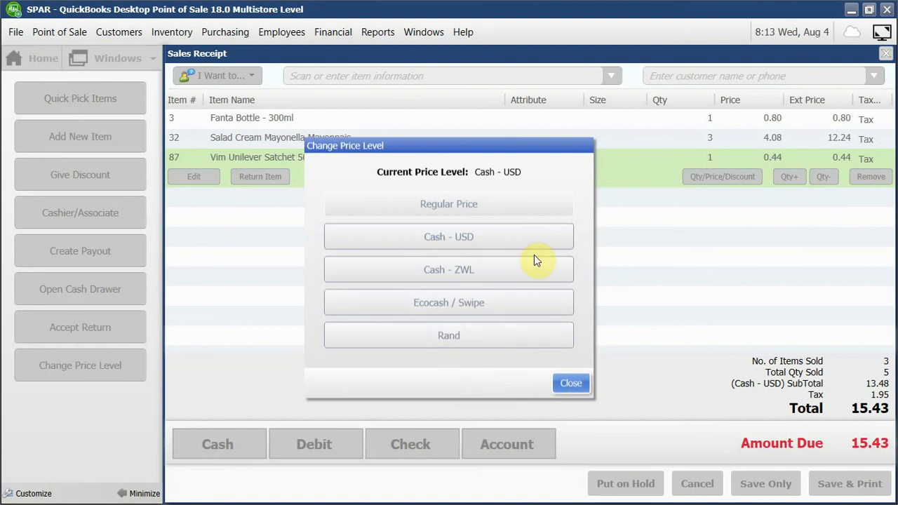
left_click(571, 385)
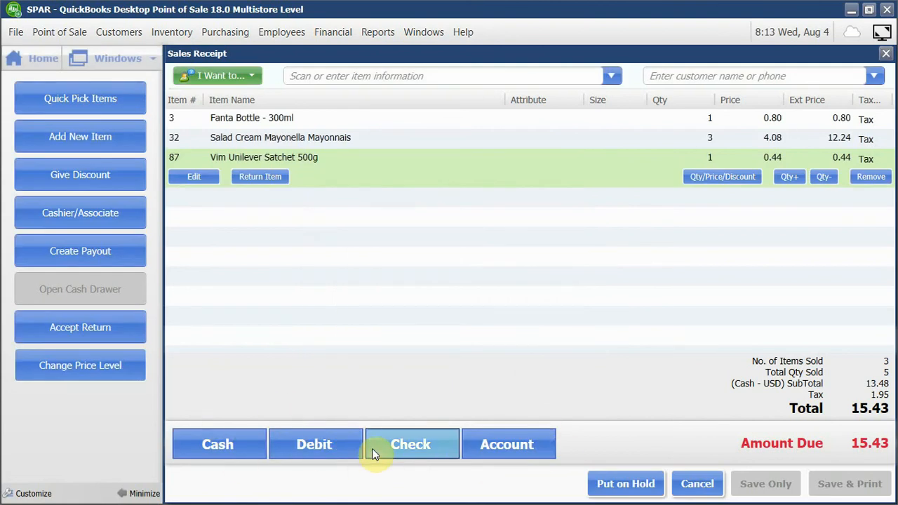
Look at the Check, Debit and Cash payment entries for the receipt, cancelling each without taking a payment.
left_click(429, 444)
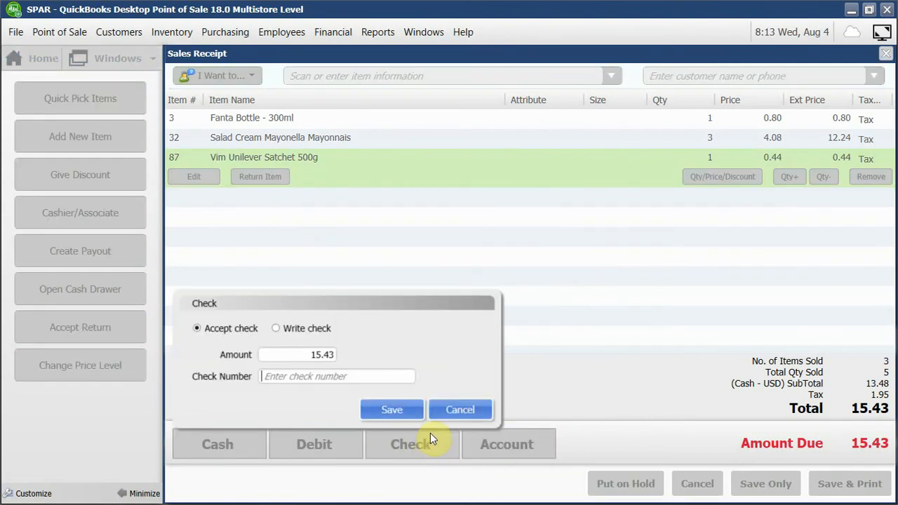
left_click(467, 413)
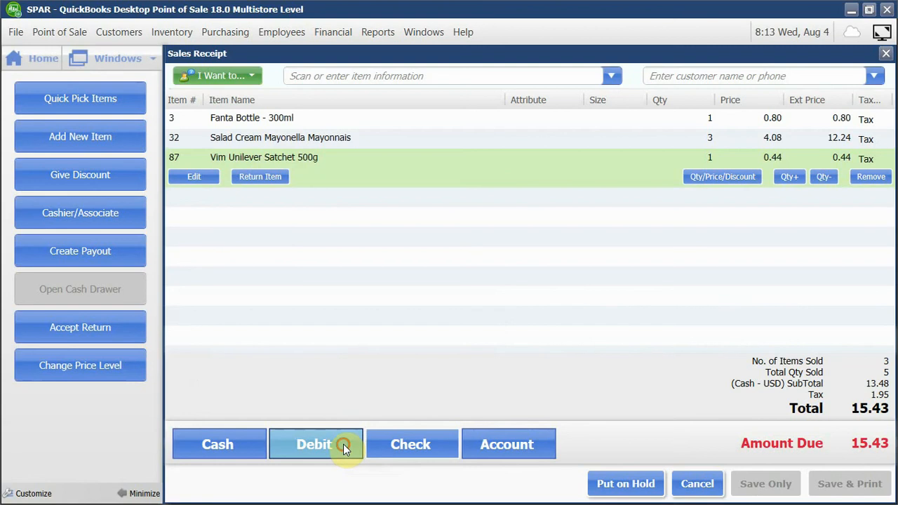
left_click(343, 444)
left_click(465, 411)
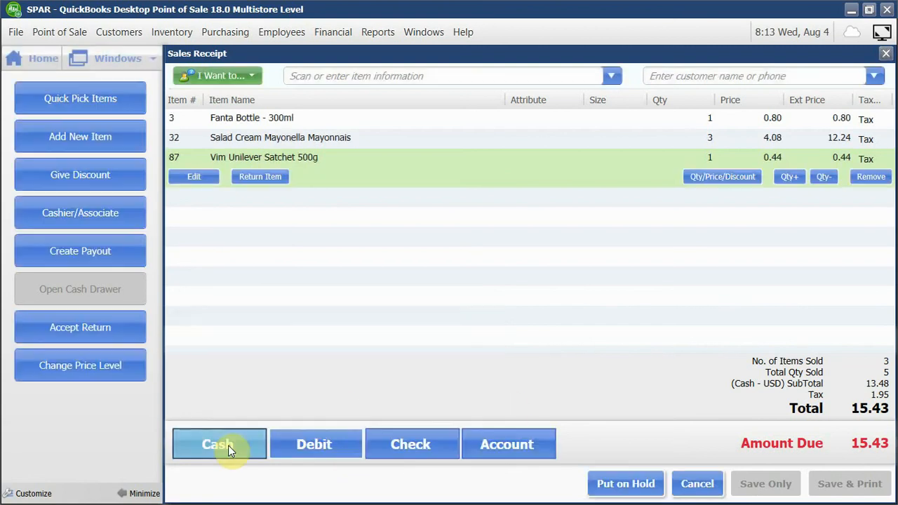
left_click(230, 446)
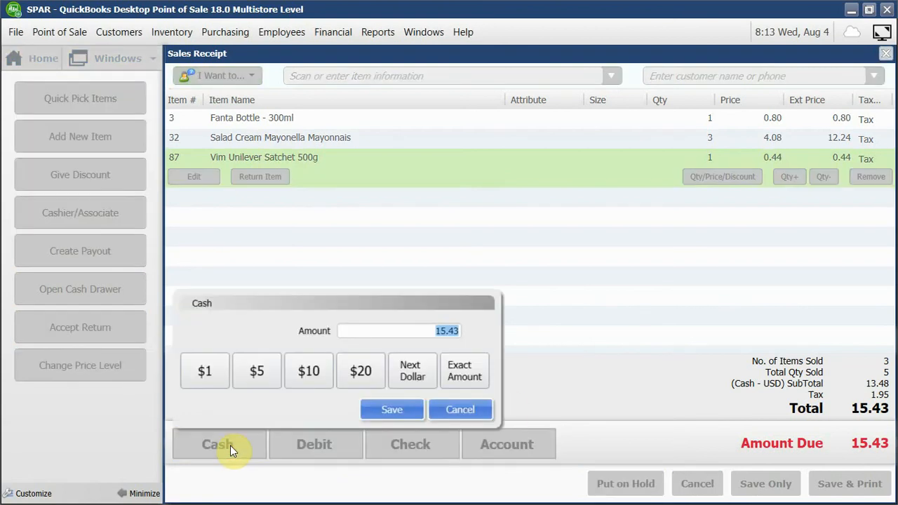
left_click(467, 409)
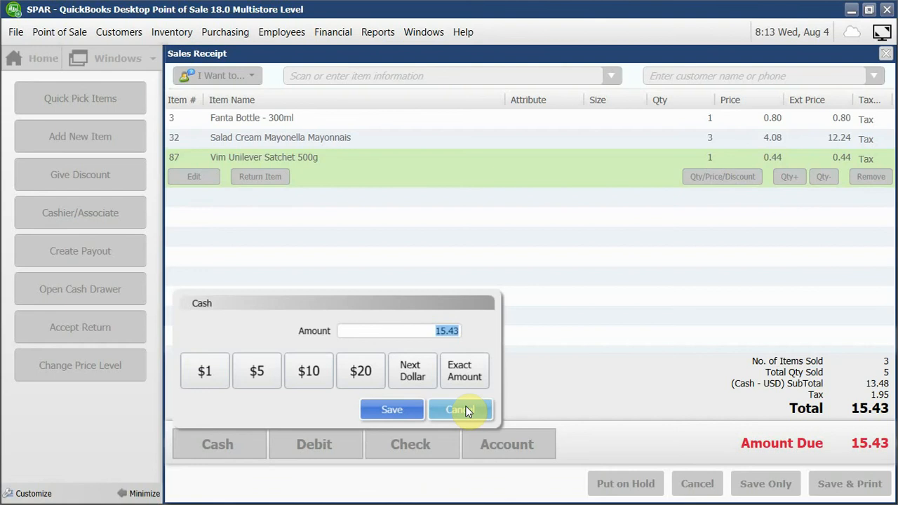
left_click(467, 411)
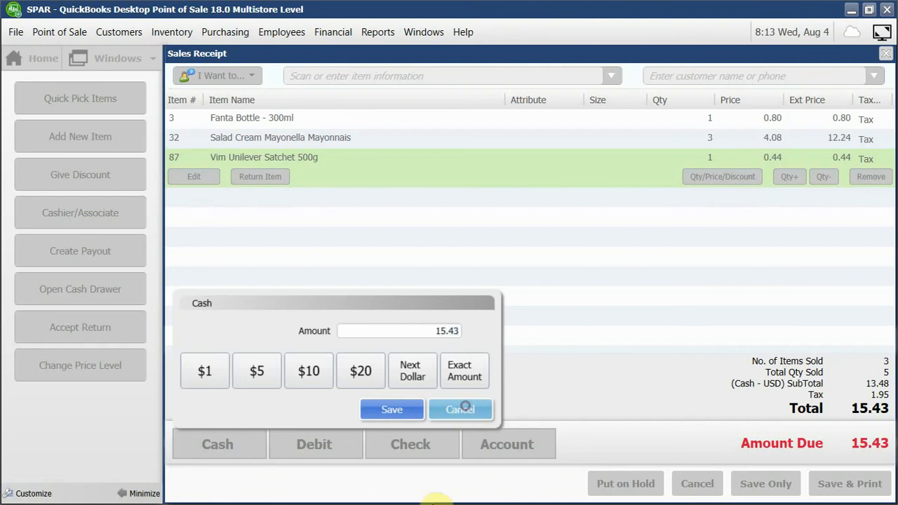
Switch to Word, create a blank document and set its page orientation to landscape.
key("super")
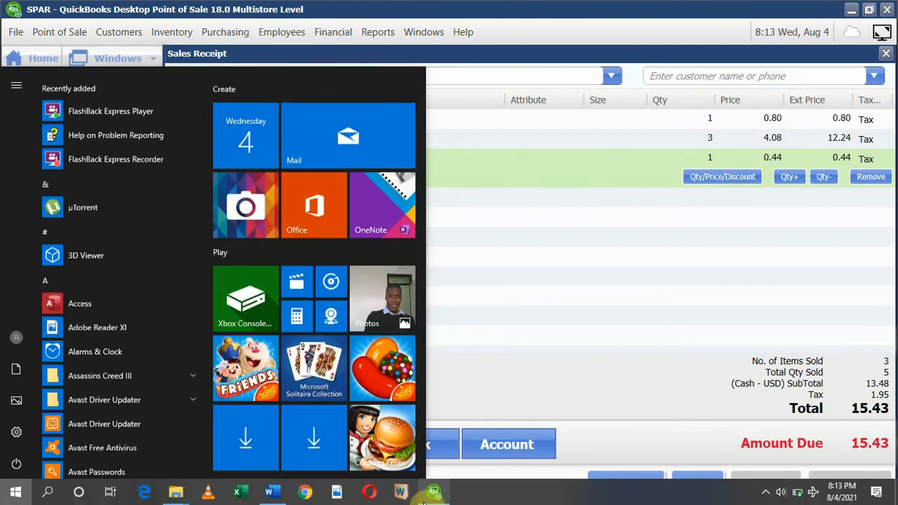
left_click(274, 492)
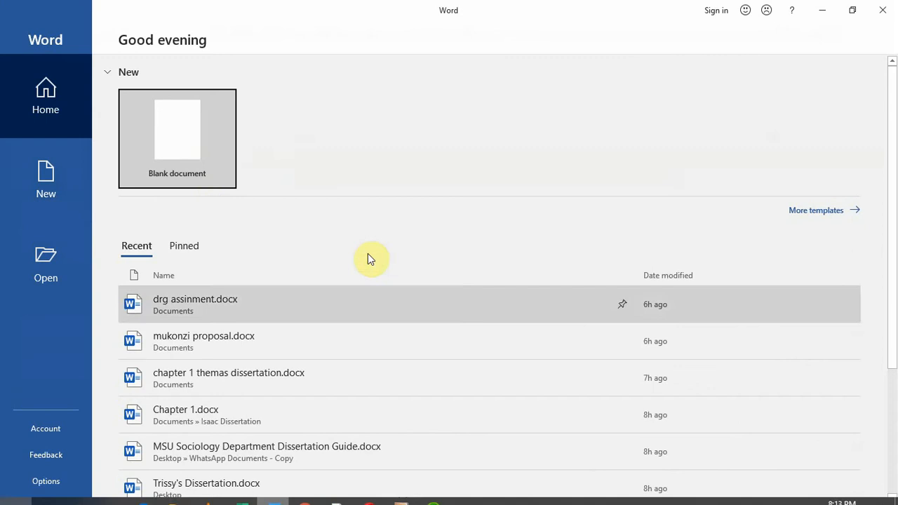
left_click(198, 142)
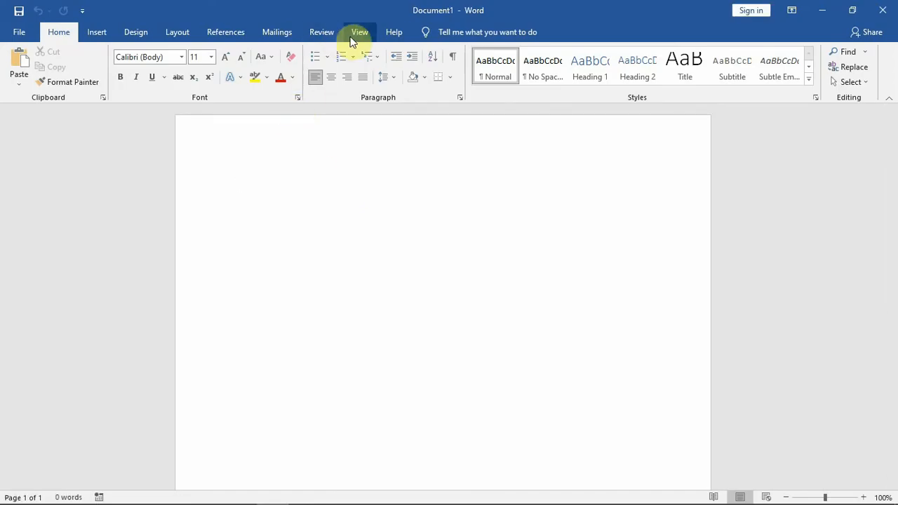
left_click(357, 34)
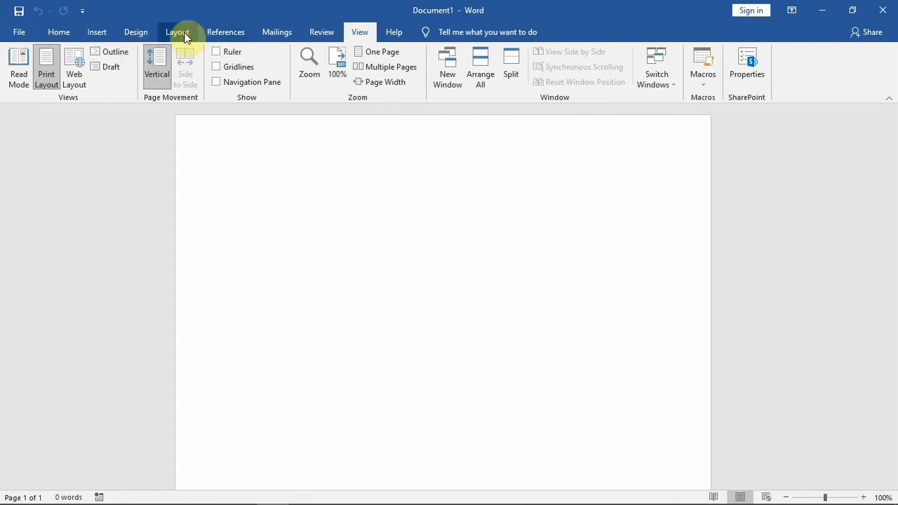
left_click(185, 33)
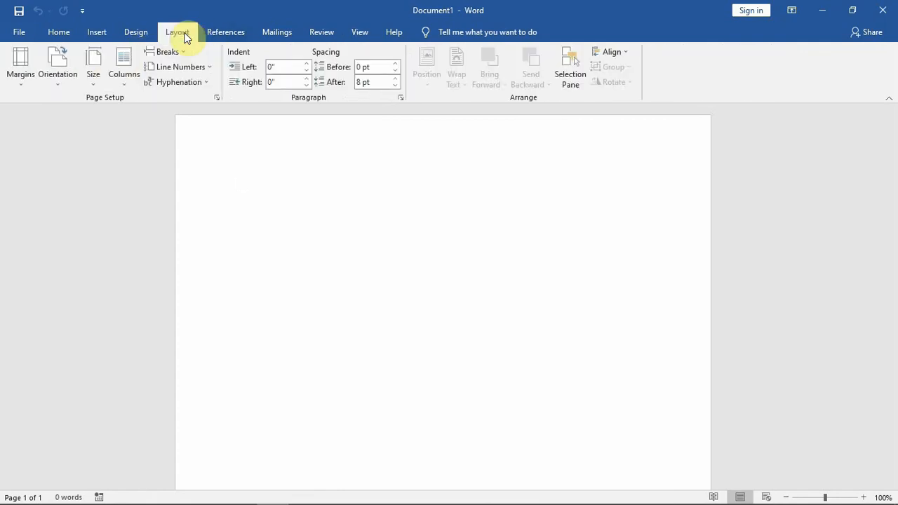
left_click(70, 70)
left_click(77, 128)
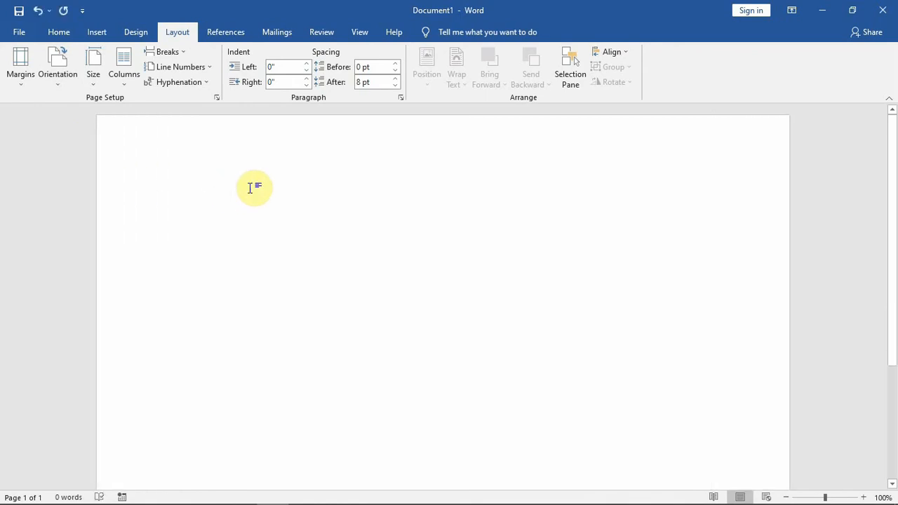
Write the line "CASH USD --------- Cash" at the start of the document to match that price level with its payment method.
type("A")
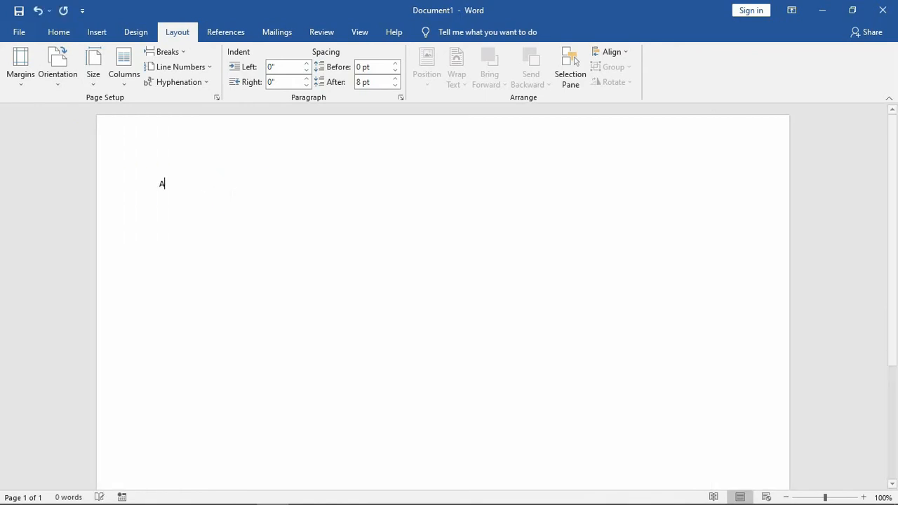
key("BackSpace")
type("C")
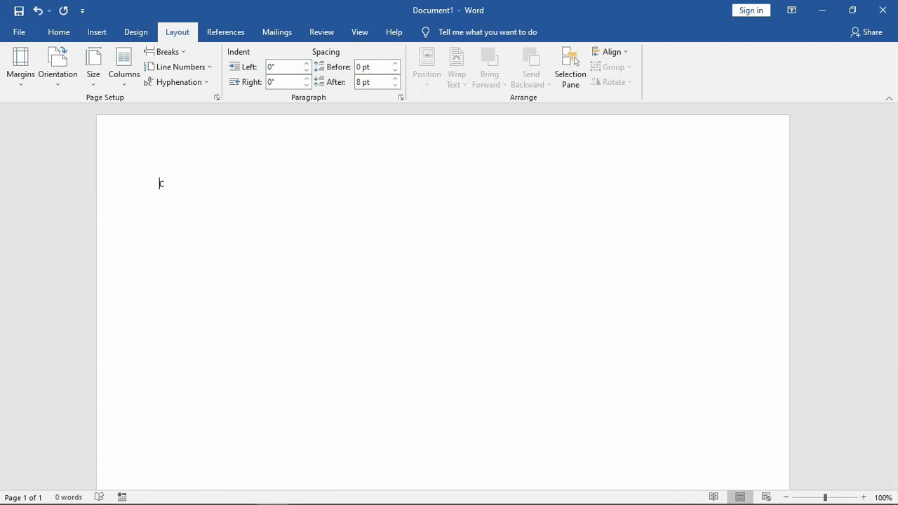
type("ASH USD ---------")
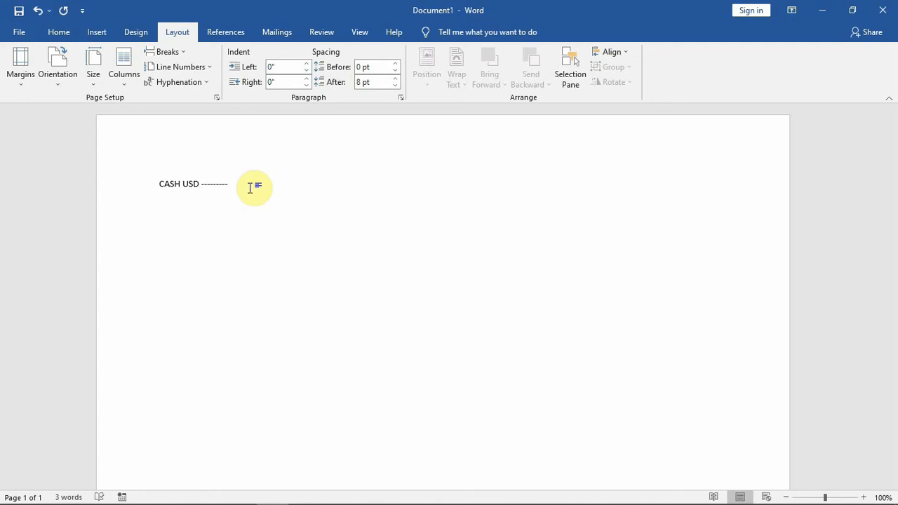
type(" Cash")
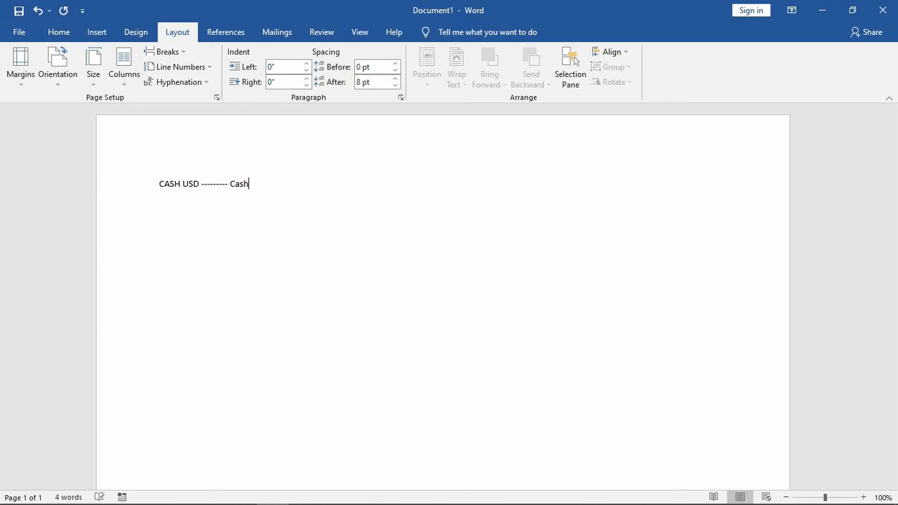
key("Return")
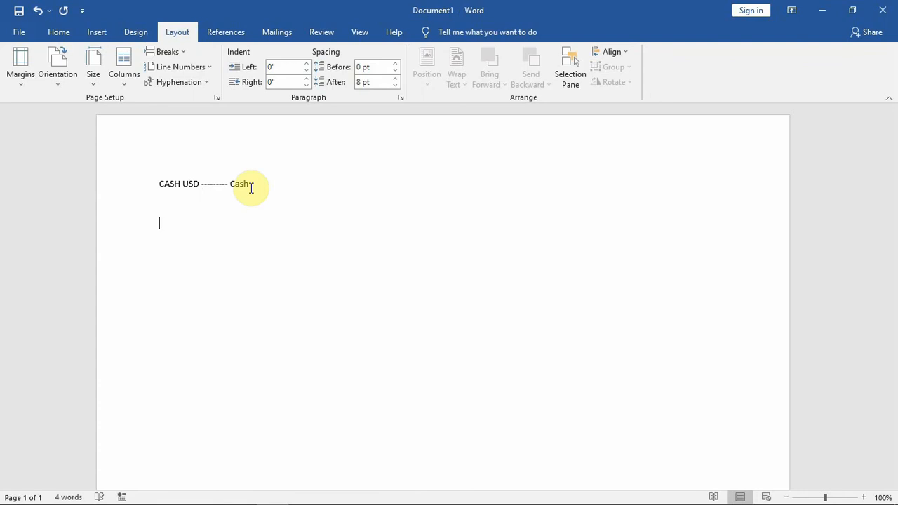
Add the line "Cash ZWL ----------Debit" below the CASH USD line.
type("Cash")
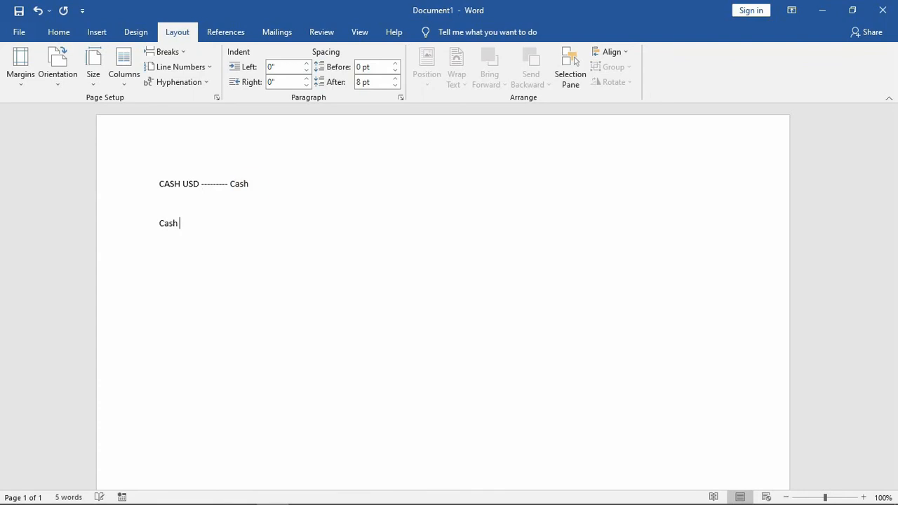
type(" Zwl")
key("BackSpace")
key("BackSpace")
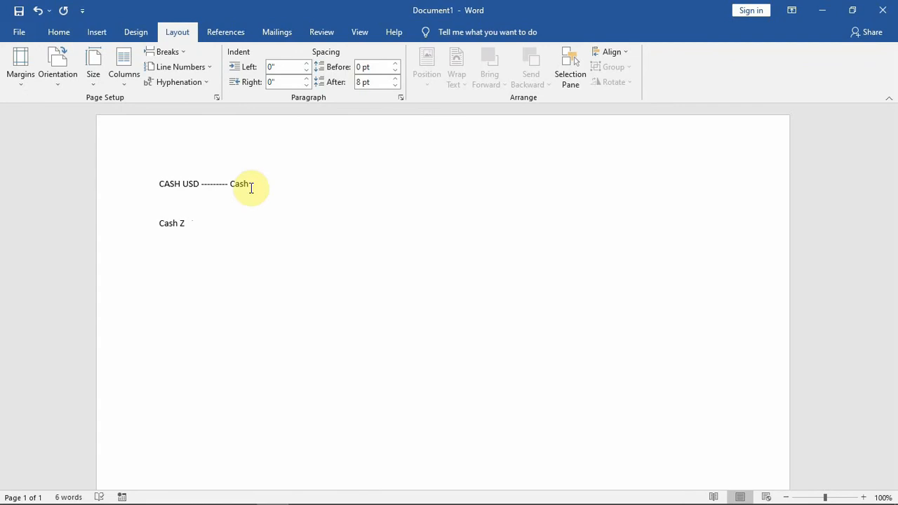
type("WL ----------De")
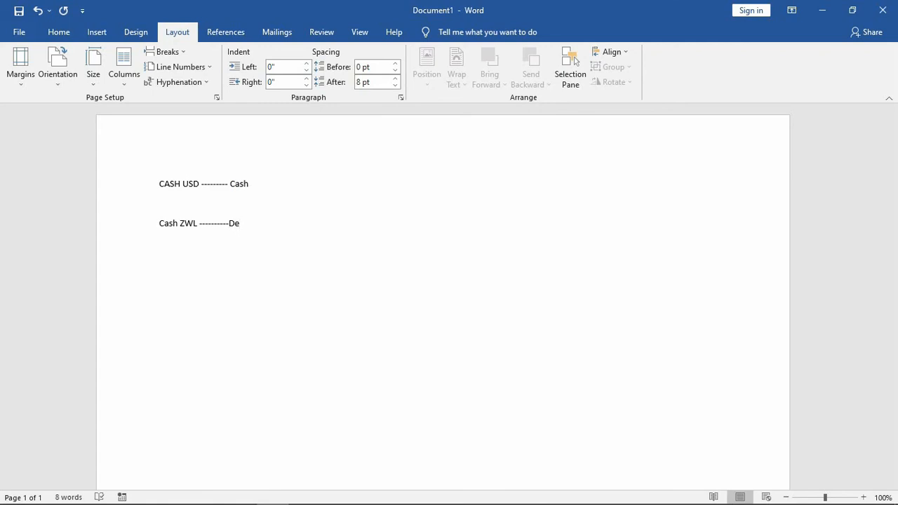
type("bit  ")
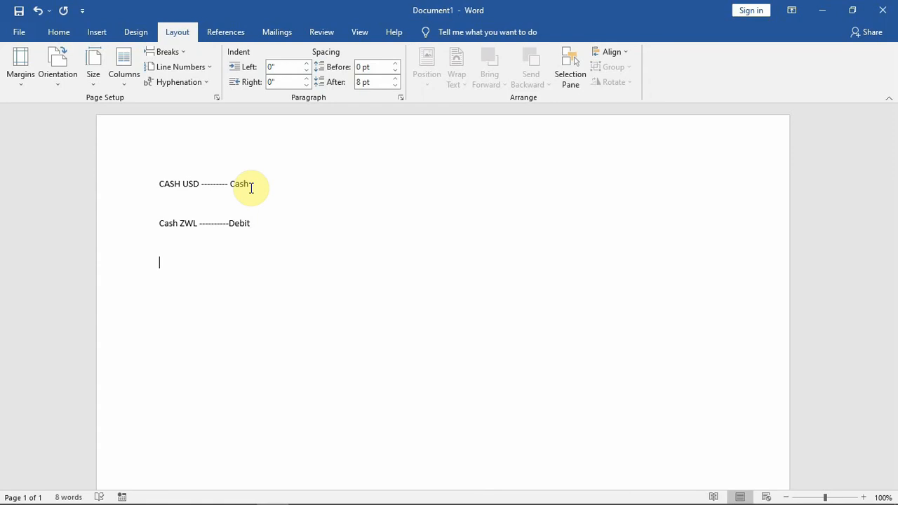
type("Swipe / Ec")
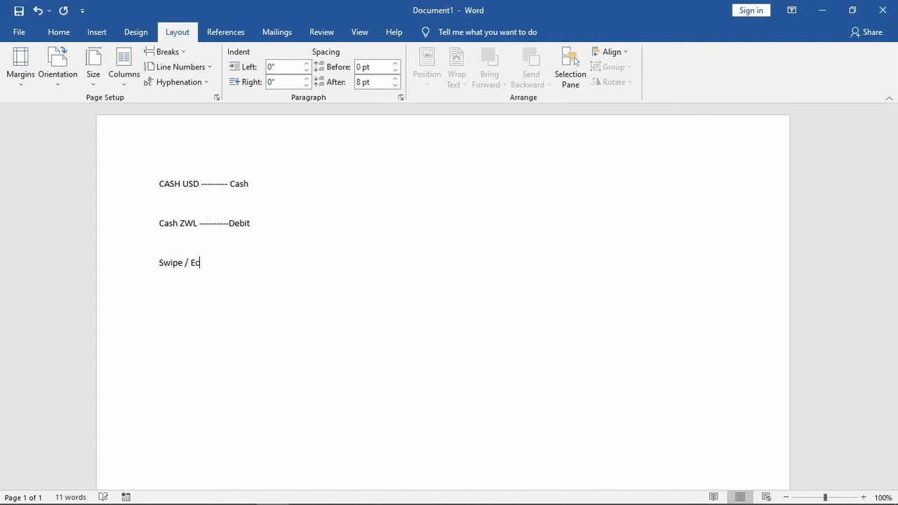
type("ocash -----------")
Add the line "Swipe / Ecocash ------------ Check" below the Cash ZWL line, checking the available payment methods on the sales receipt.
left_click(251, 188)
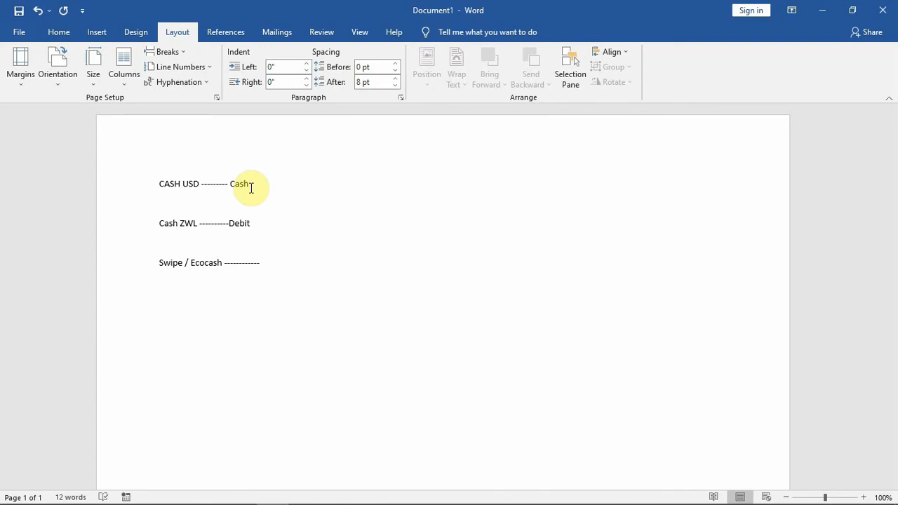
left_click(265, 261)
type("Check")
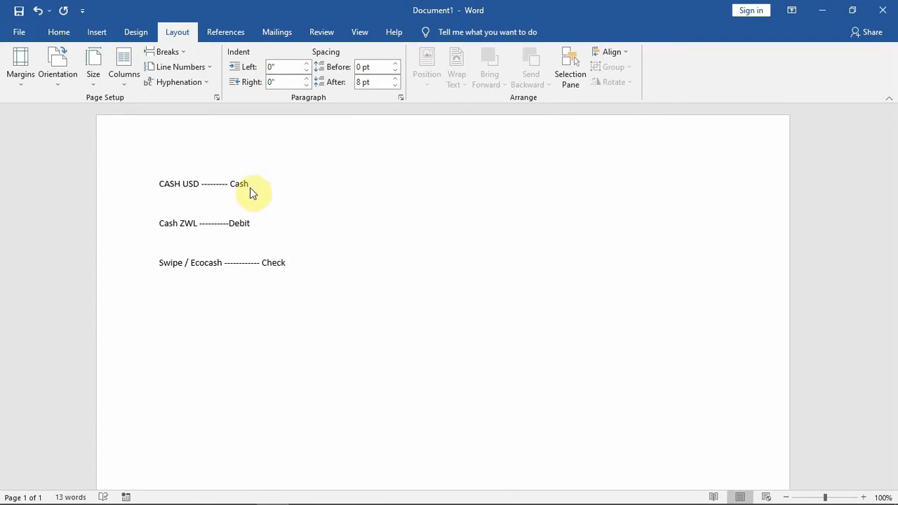
key("alt+Tab")
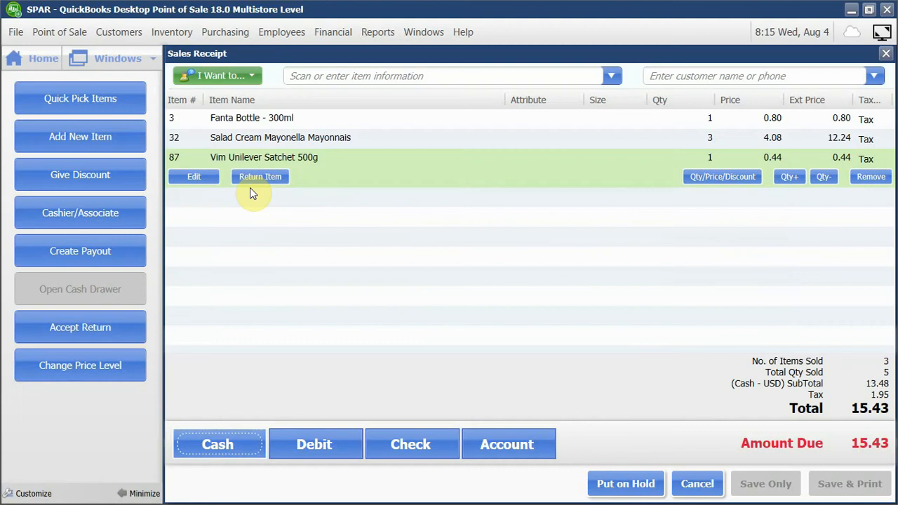
key("alt+Tab")
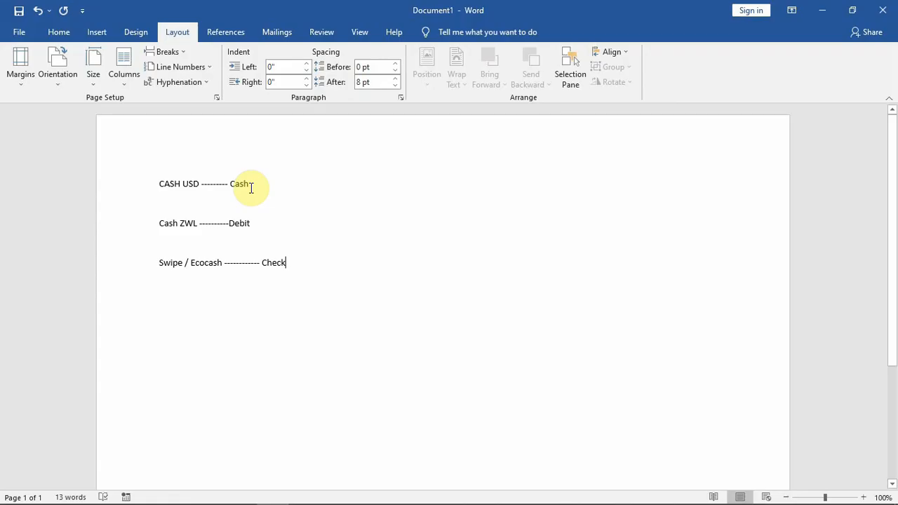
Add the line "Rand ----------------- Credit" below the Swipe / Ecocash line.
key("Return")
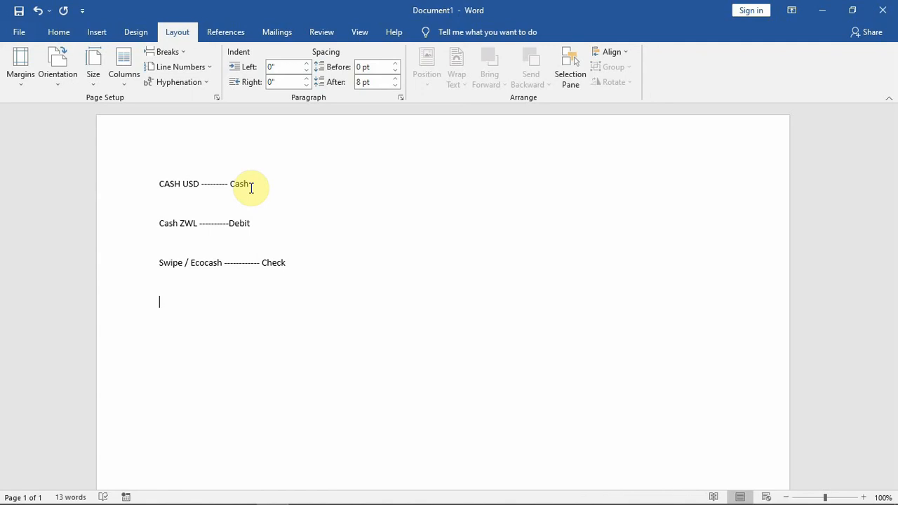
type("Rand")
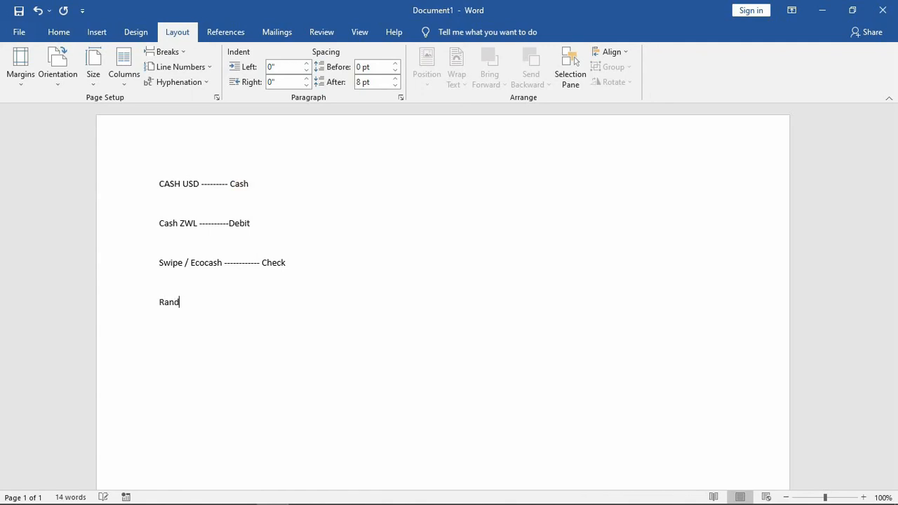
type(" ----------------- ")
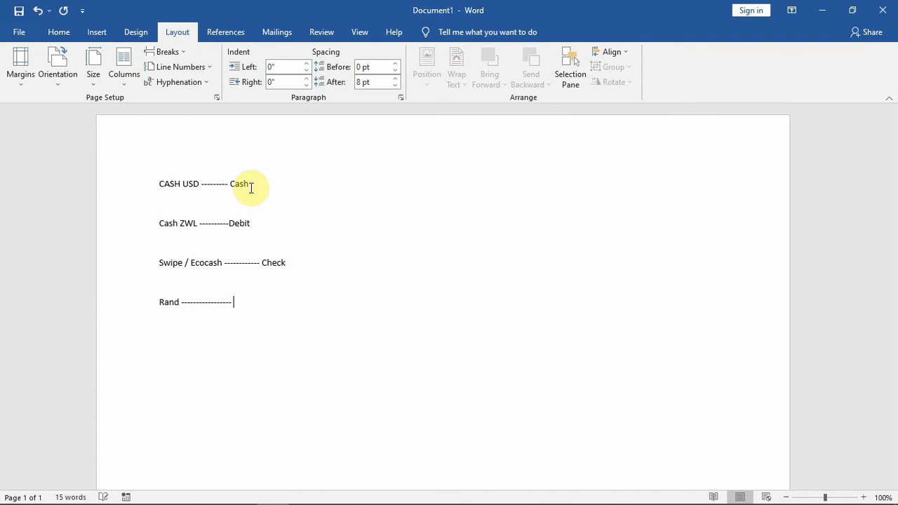
type("Credit")
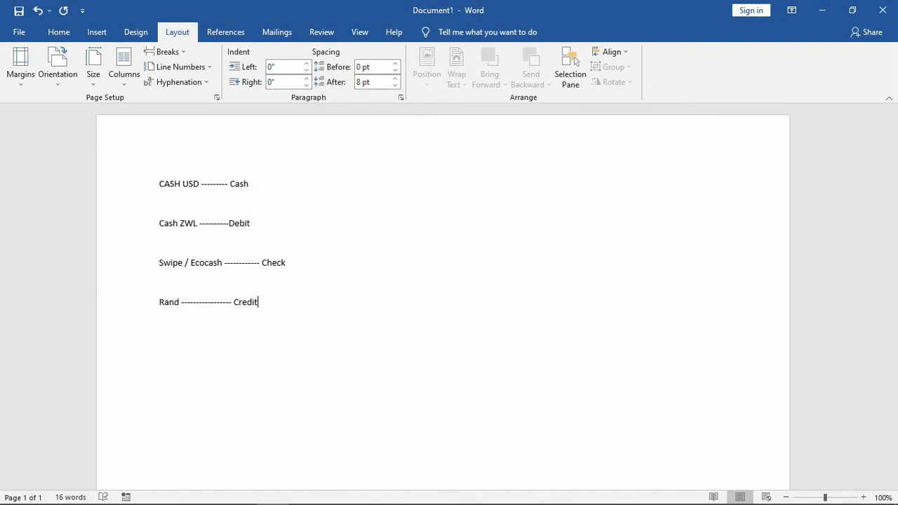
Make all four lines matching price levels to payment methods bold.
left_click(243, 183)
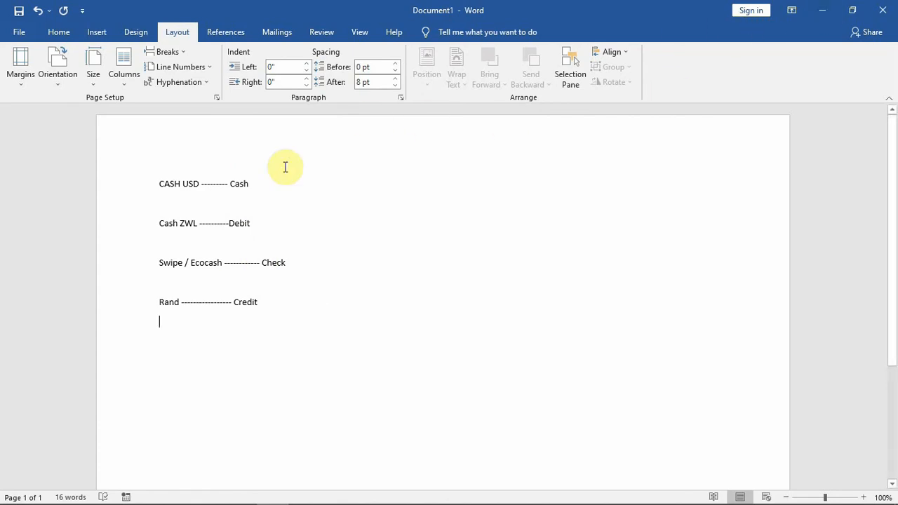
left_click_drag(160, 185, 264, 320)
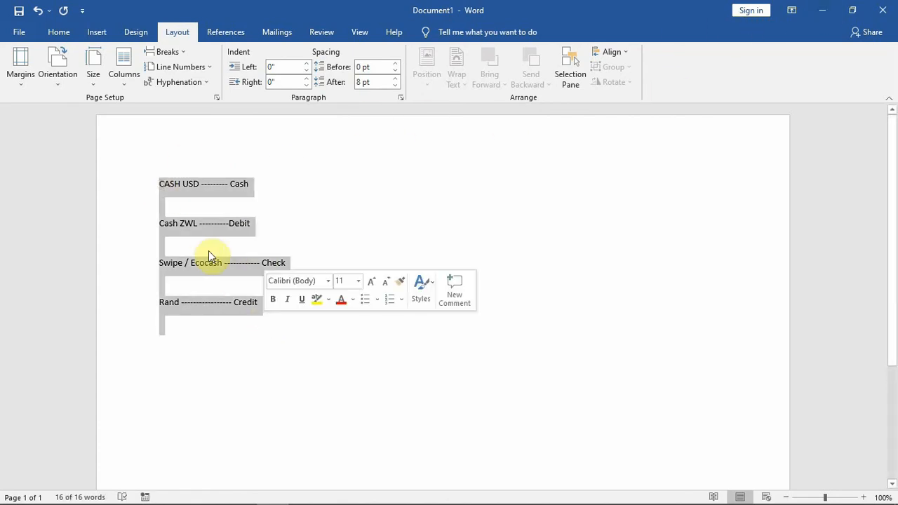
left_click(272, 298)
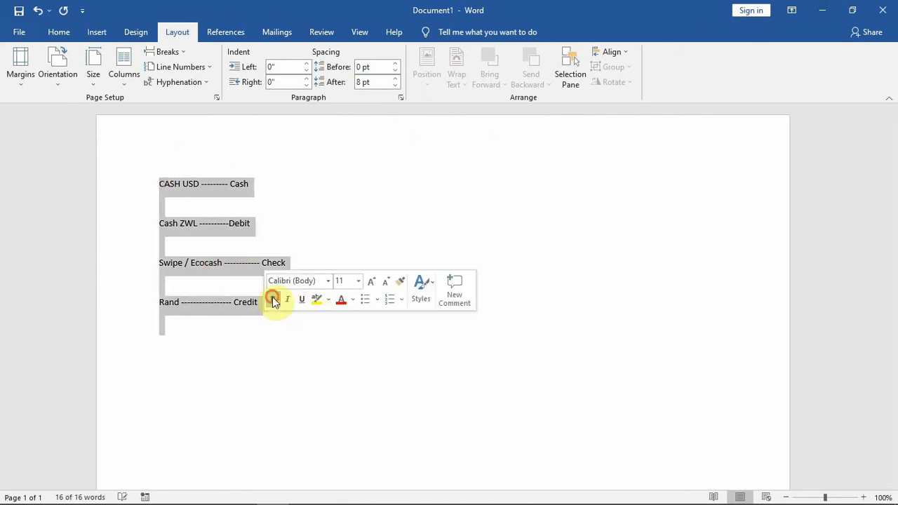
left_click(212, 223)
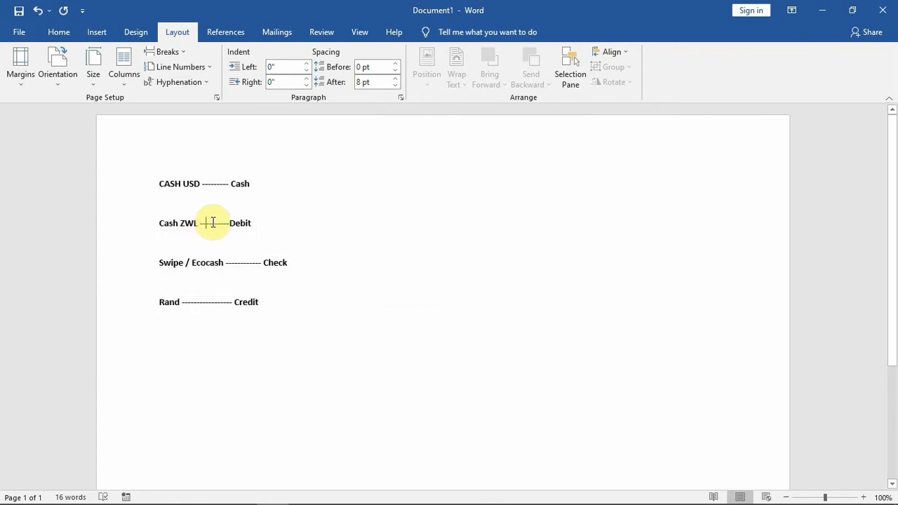
Switch back to QuickBooks Point of Sale, put the open sales receipt on hold and return to the home page.
left_click(814, 13)
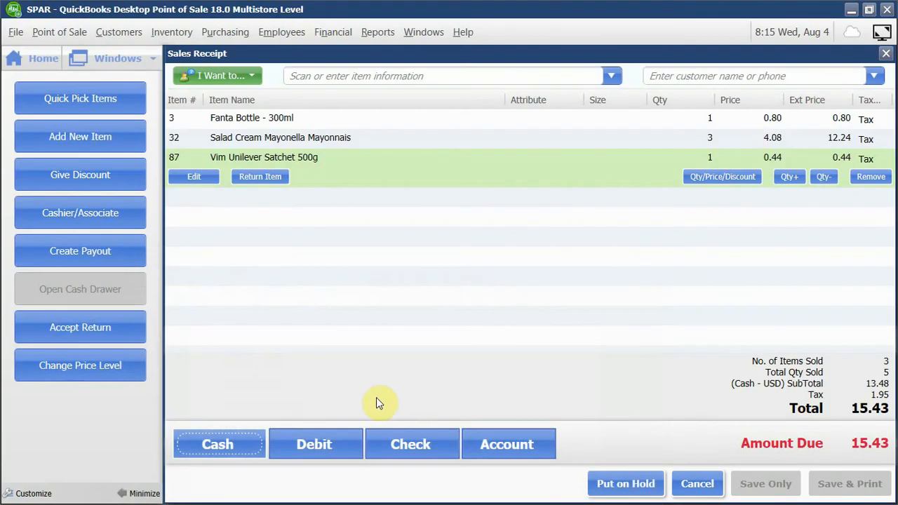
left_click(612, 484)
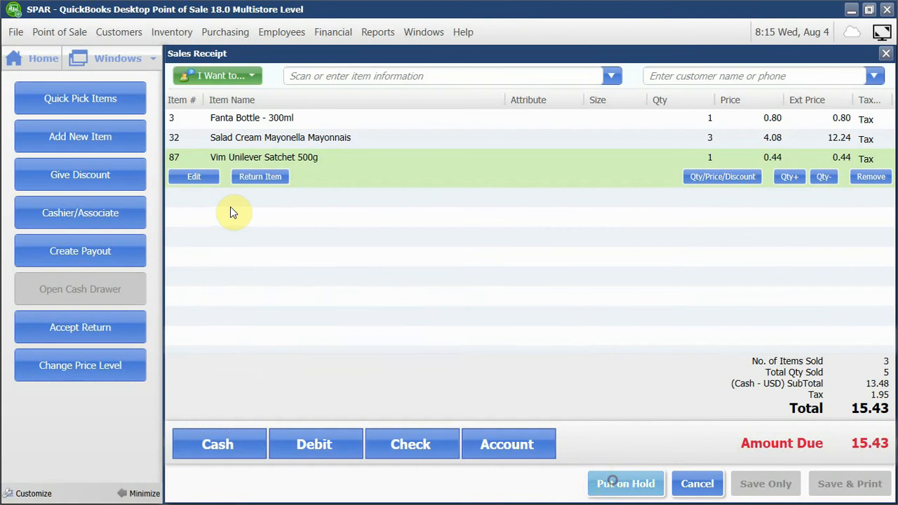
left_click(35, 59)
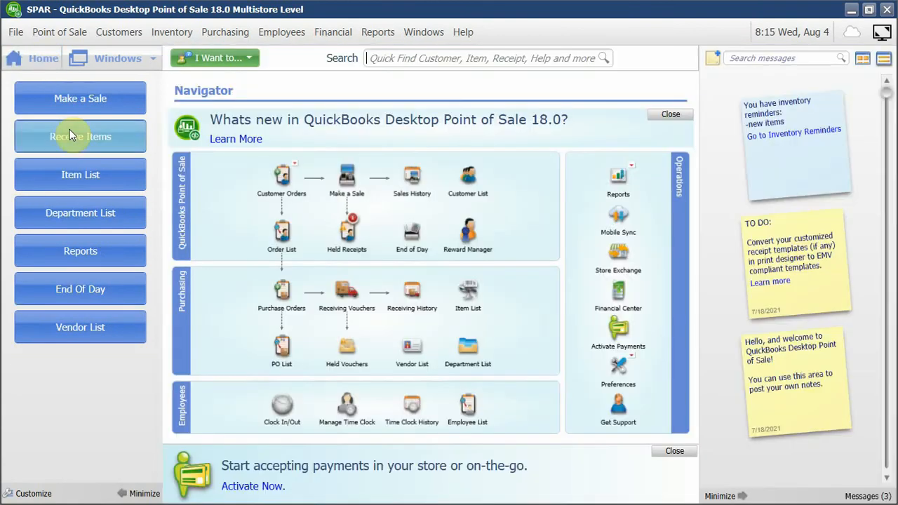
Enable Credit Card as an accepted payment method in the company's Receipt Tendering preferences and save them.
left_click(8, 35)
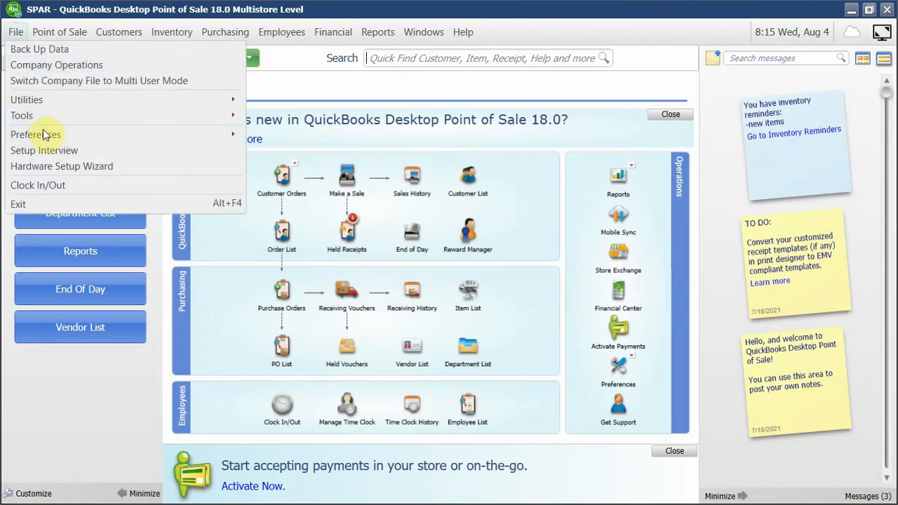
mouse_move(45, 130)
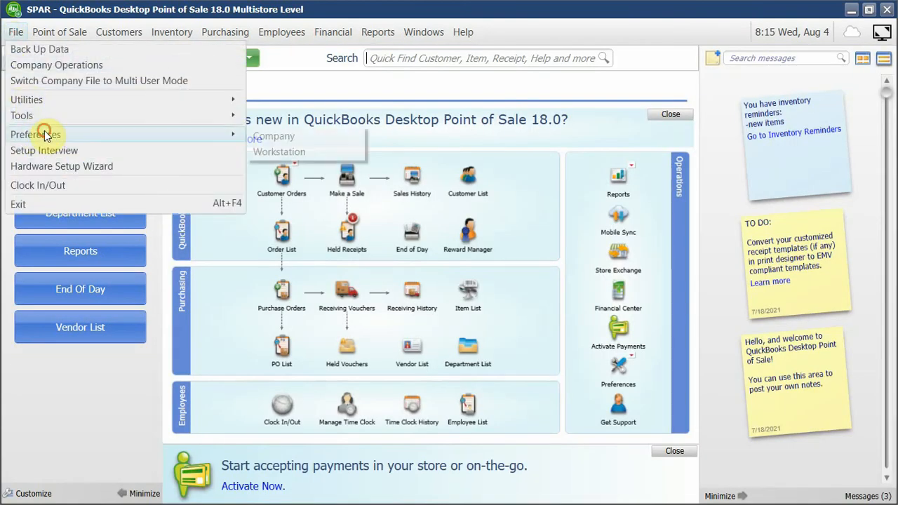
left_click(282, 142)
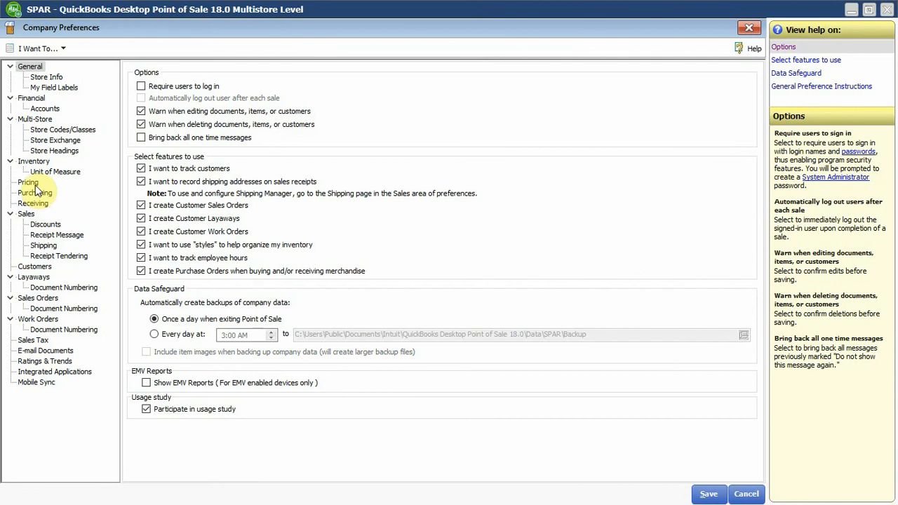
left_click(54, 256)
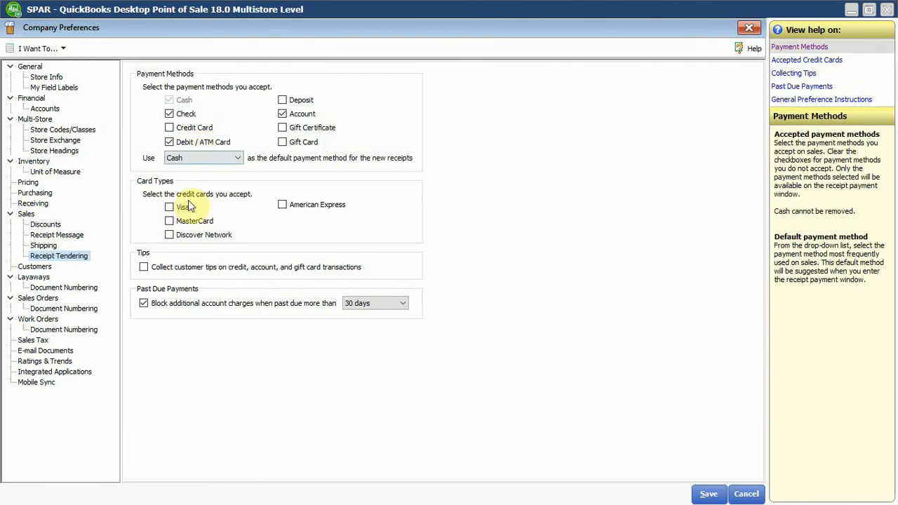
left_click(188, 128)
left_click(703, 493)
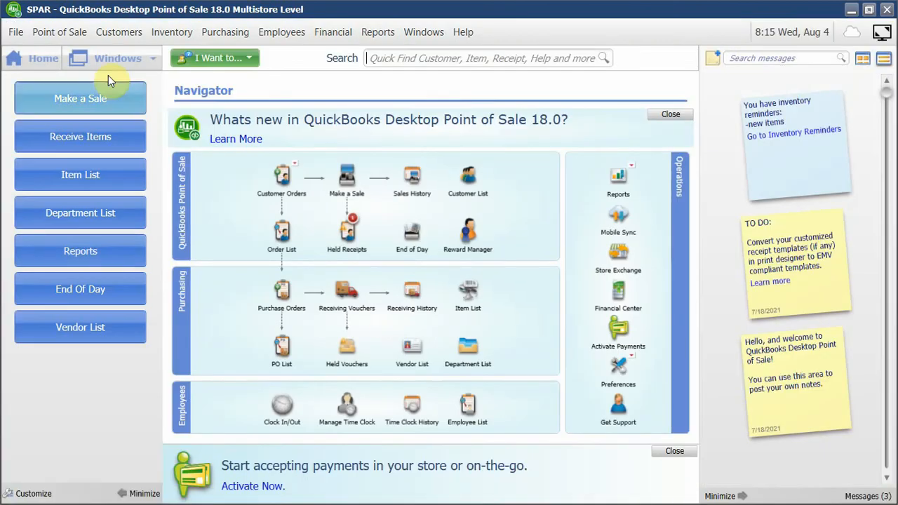
Reopen the held receipt and change its price level to Cash - ZWL, updating the items already listed.
mouse_move(359, 229)
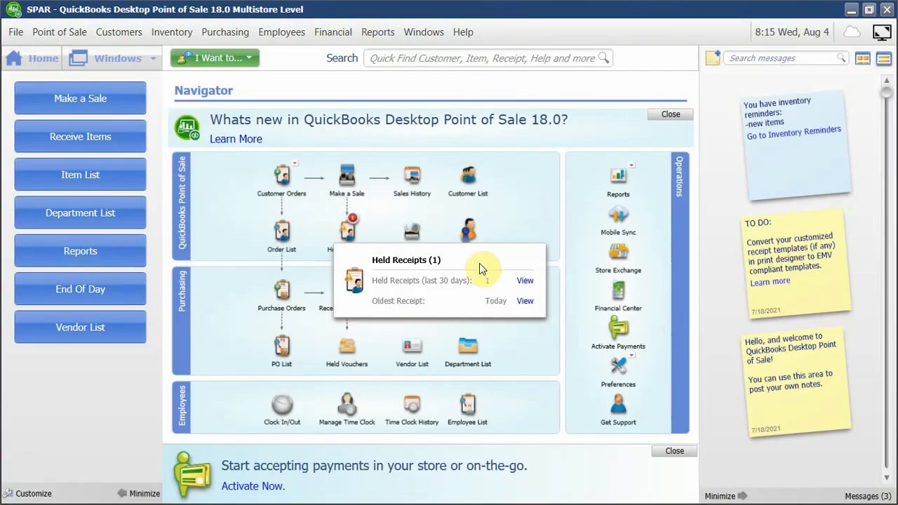
left_click(526, 281)
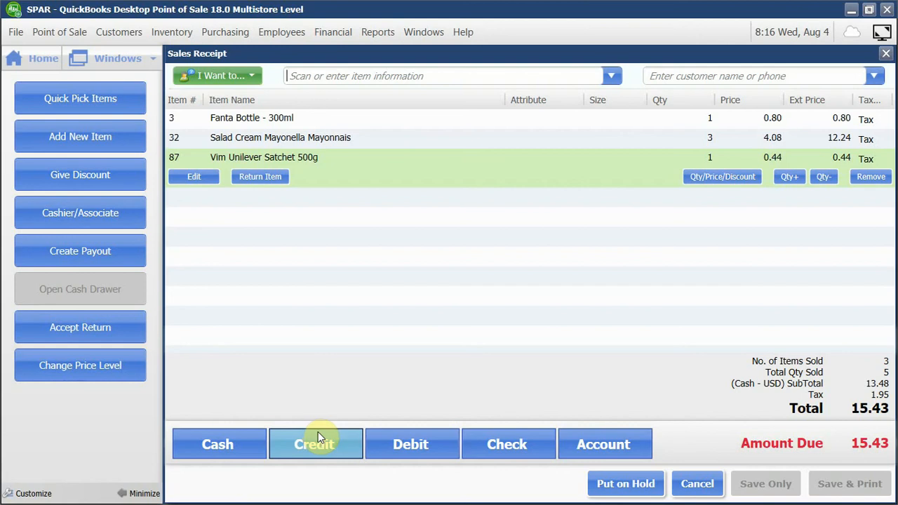
left_click(80, 364)
left_click(435, 275)
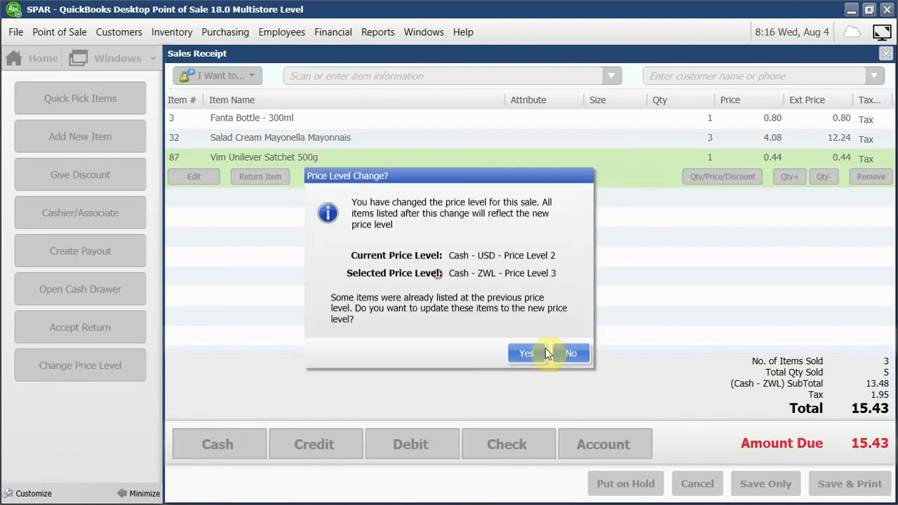
key("Return")
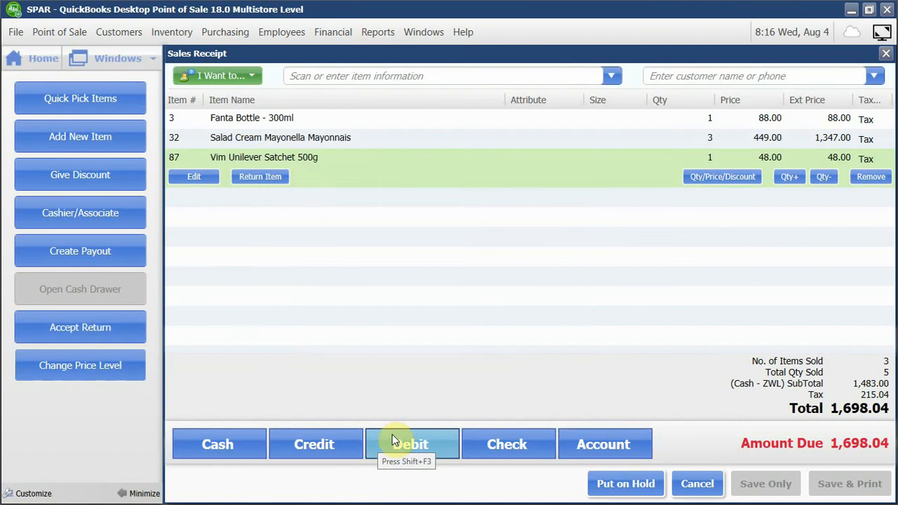
Check in the Word document which payment method is matched with Cash ZWL, and return to the receipt.
key("alt+Tab")
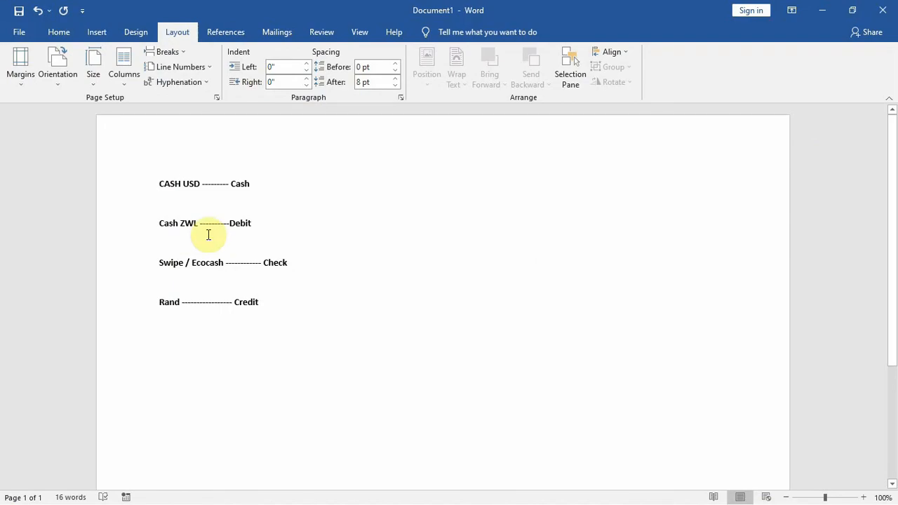
left_click_drag(175, 222, 249, 220)
left_click(250, 219)
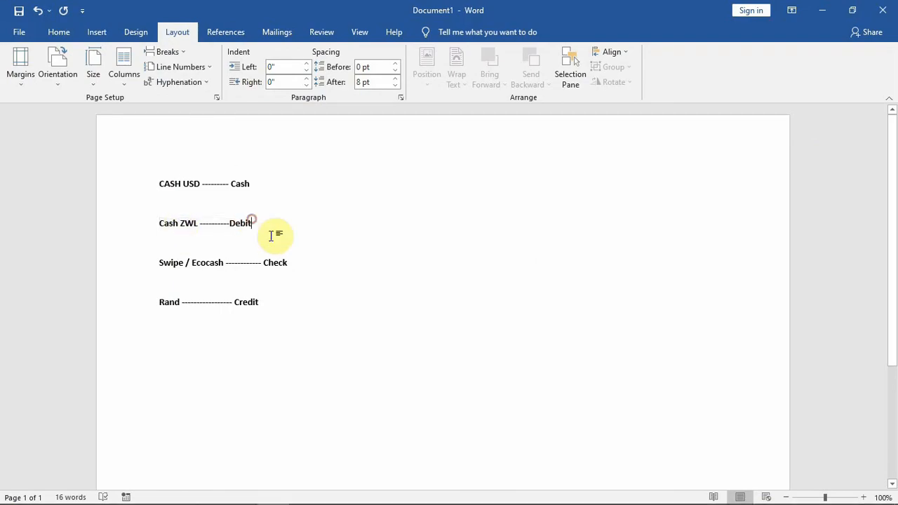
key("alt+Tab")
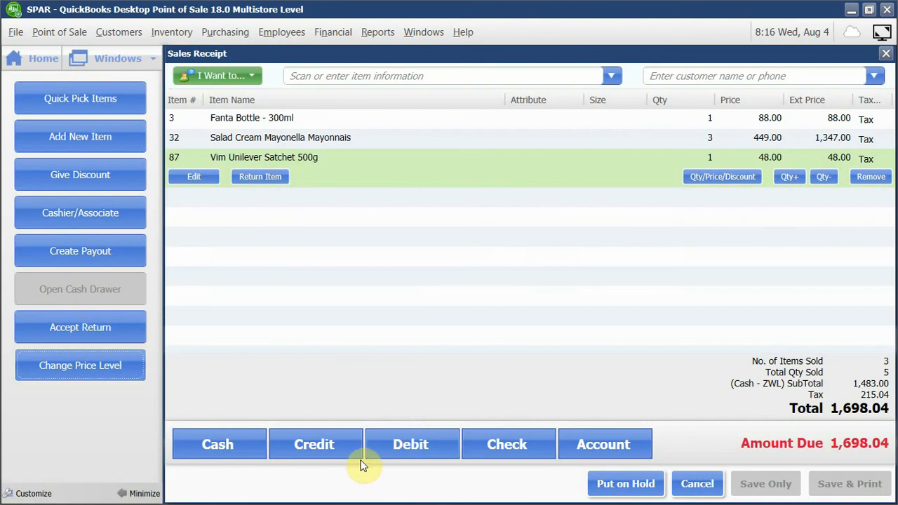
Record a Debit payment of 1,698.04, save the receipt without printing and return to the home page.
left_click(420, 451)
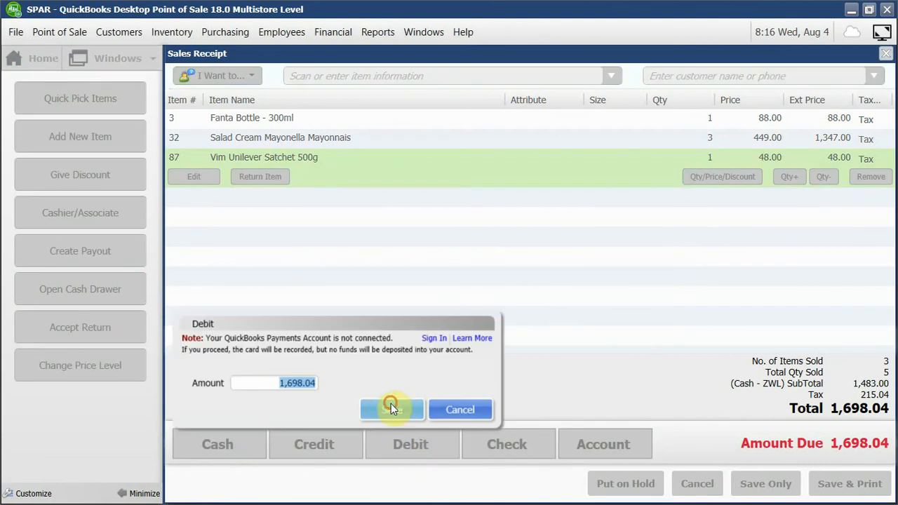
left_click(391, 403)
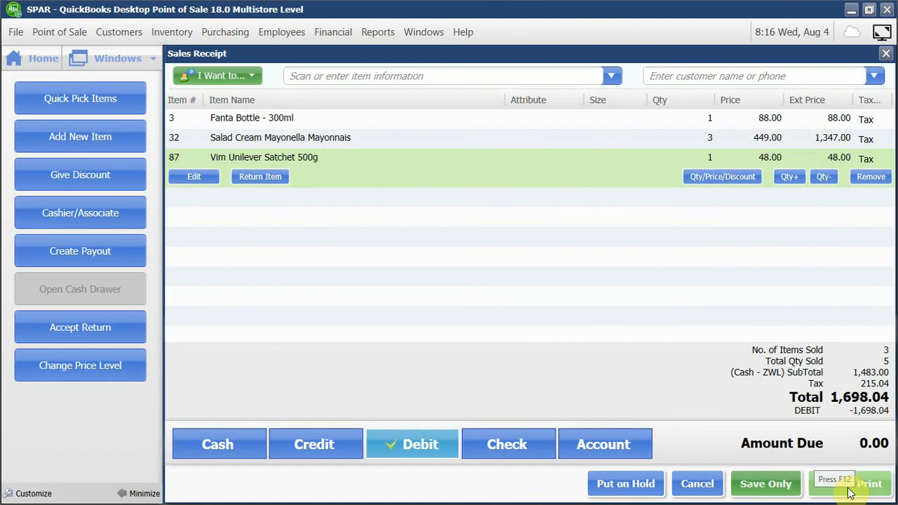
left_click(786, 494)
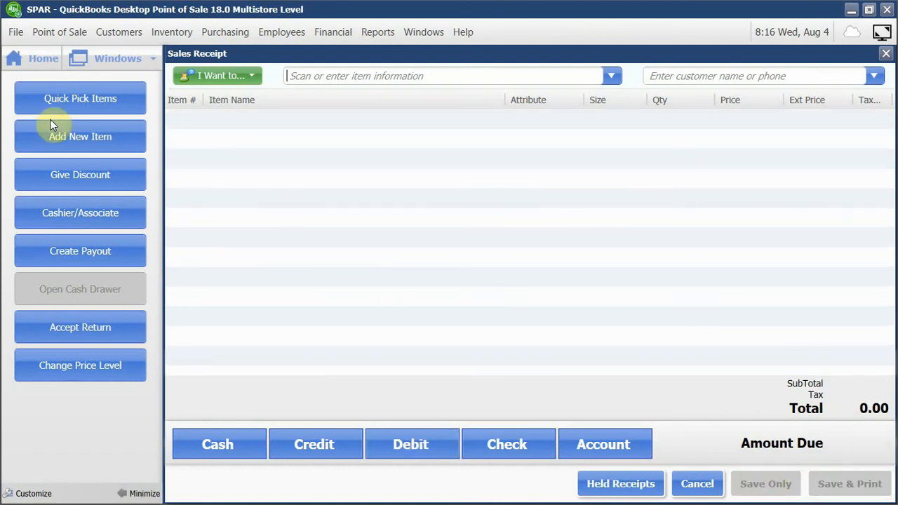
left_click(44, 58)
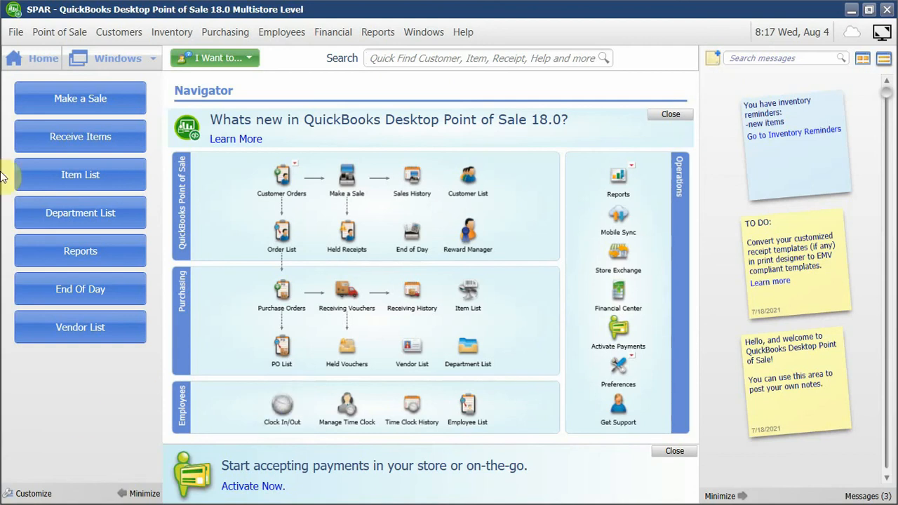
left_click(173, 33)
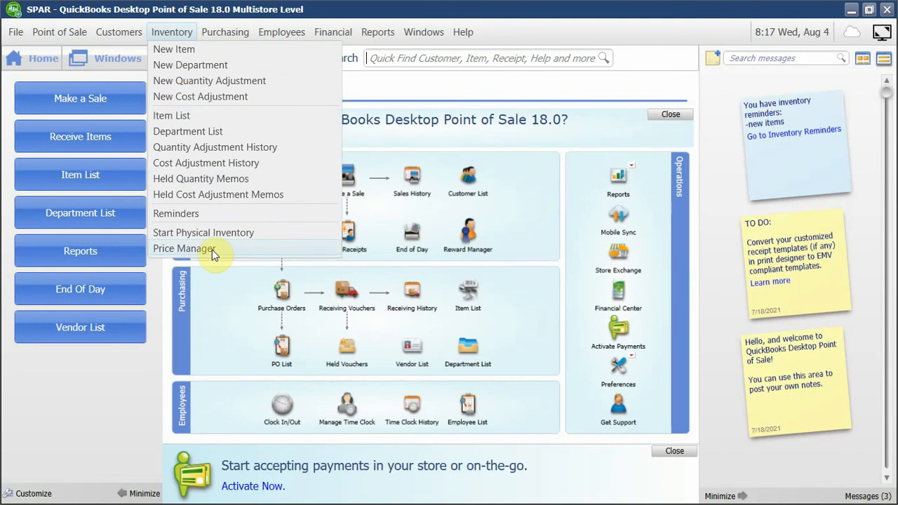
left_click(367, 31)
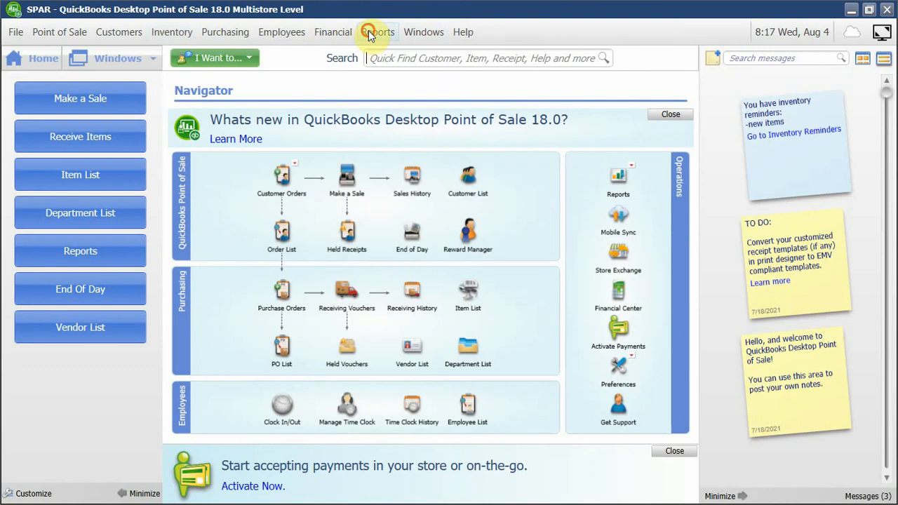
left_click(367, 31)
mouse_move(395, 116)
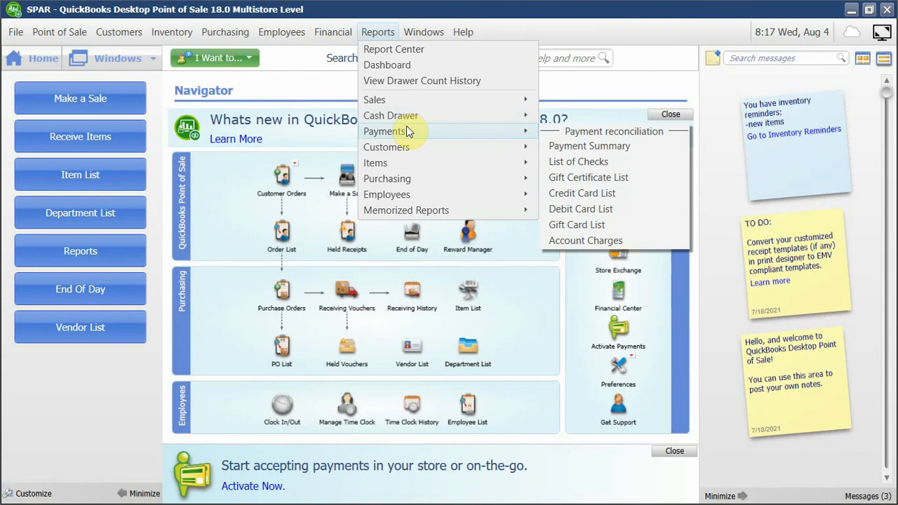
left_click(239, 209)
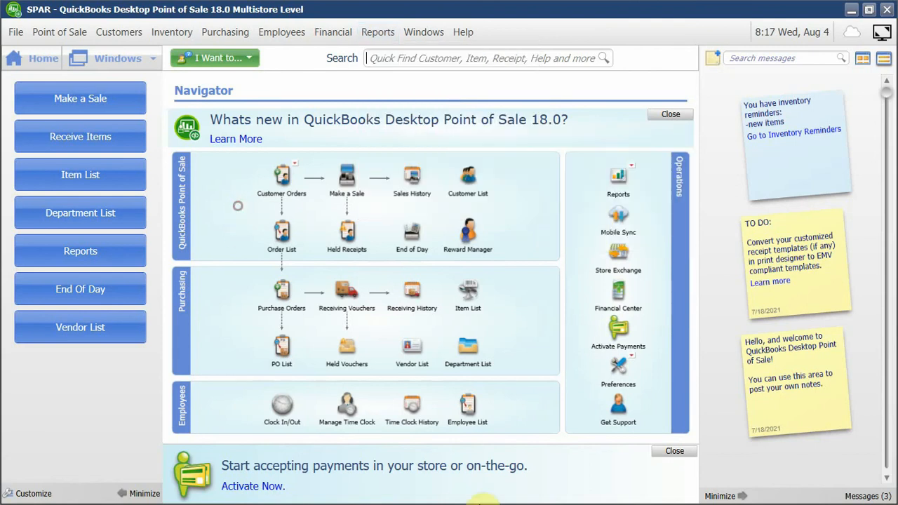
key("super")
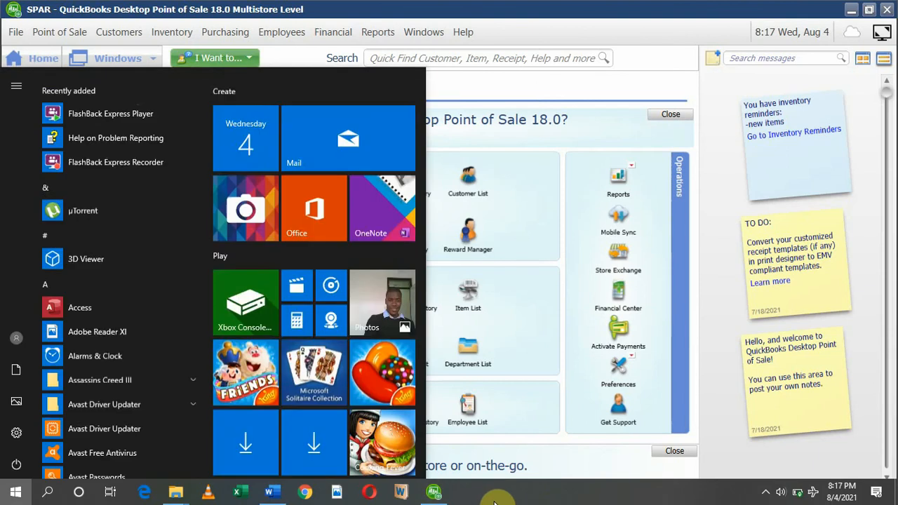
left_click(765, 492)
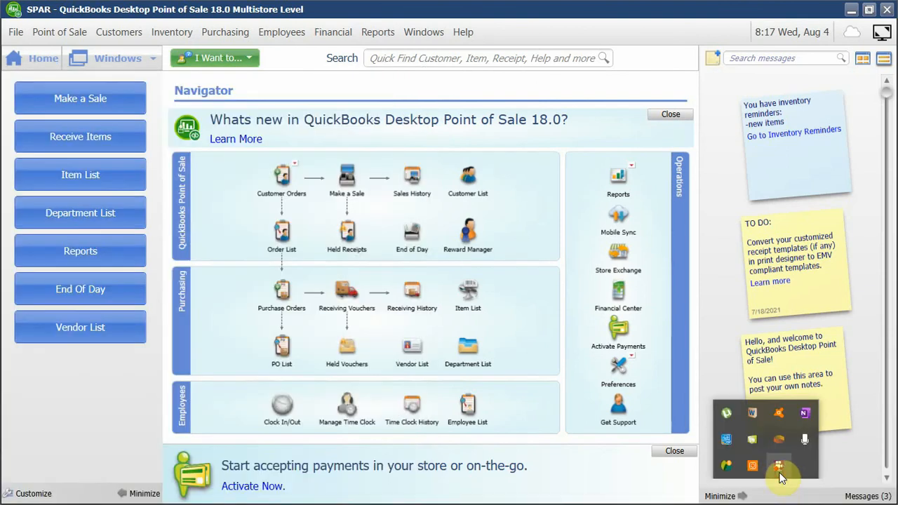
right_click(778, 469)
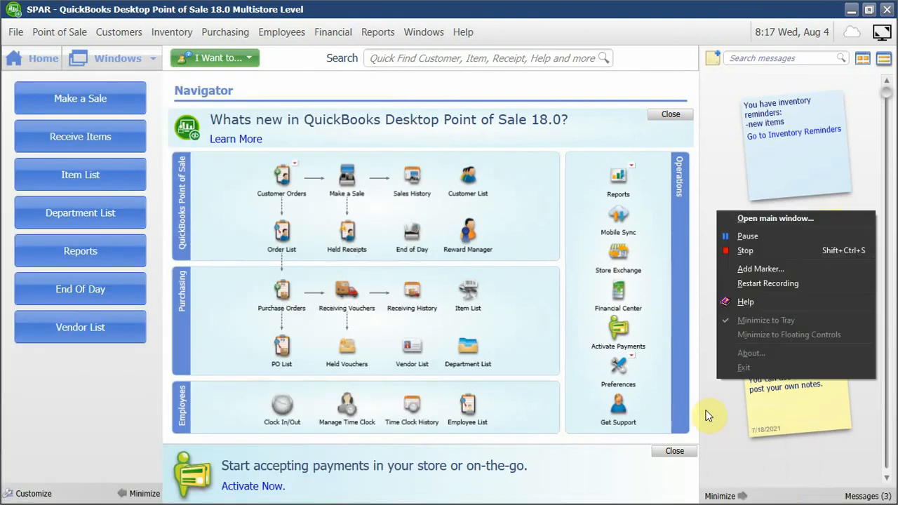